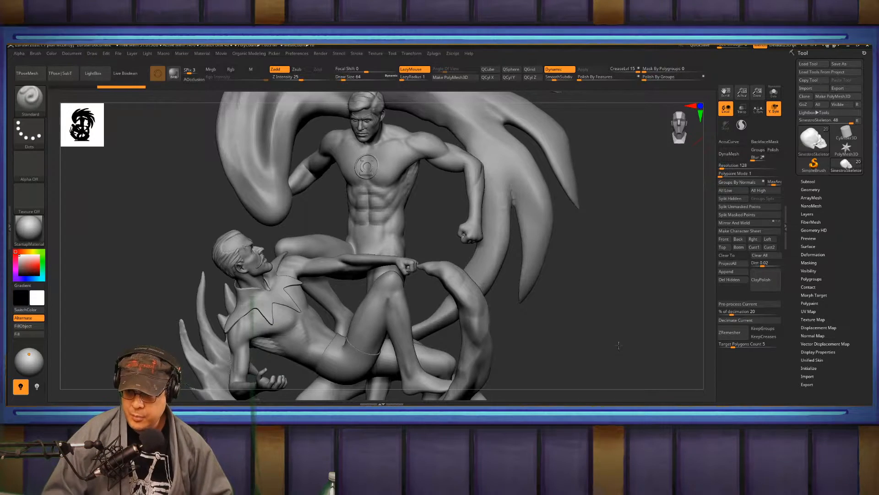
mouse_move(632, 256)
left_mouse_down()
mouse_move(588, 259)
mouse_move(618, 261)
left_mouse_up()
key("super")
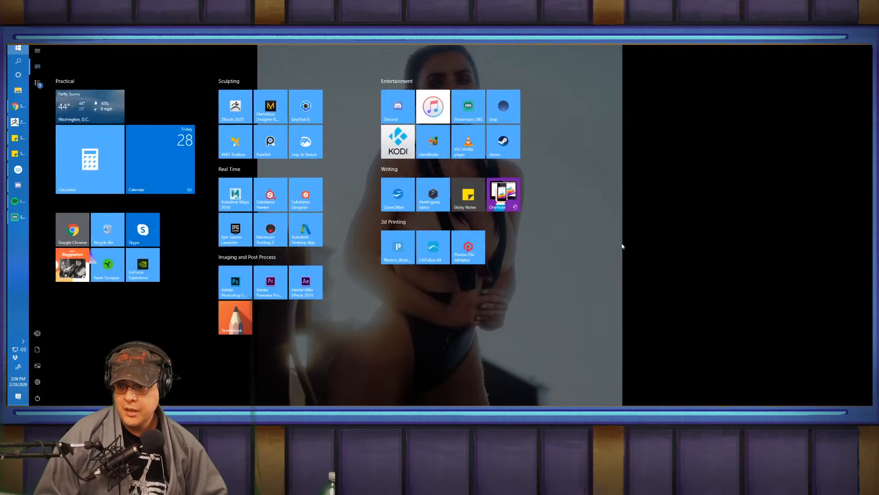
key("super")
left_click_drag(609, 174, 605, 171, "shift")
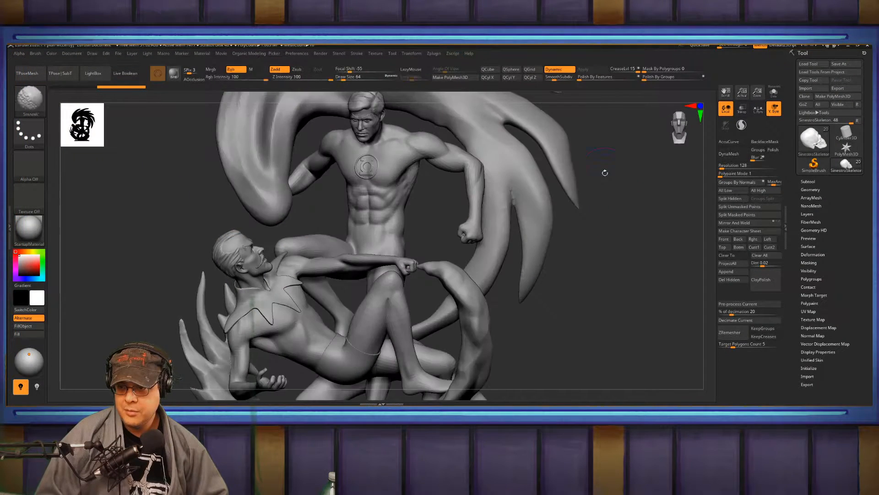
key("f")
mouse_move(599, 221)
left_mouse_down()
mouse_move(579, 259)
mouse_move(586, 212)
mouse_move(595, 208)
left_mouse_up()
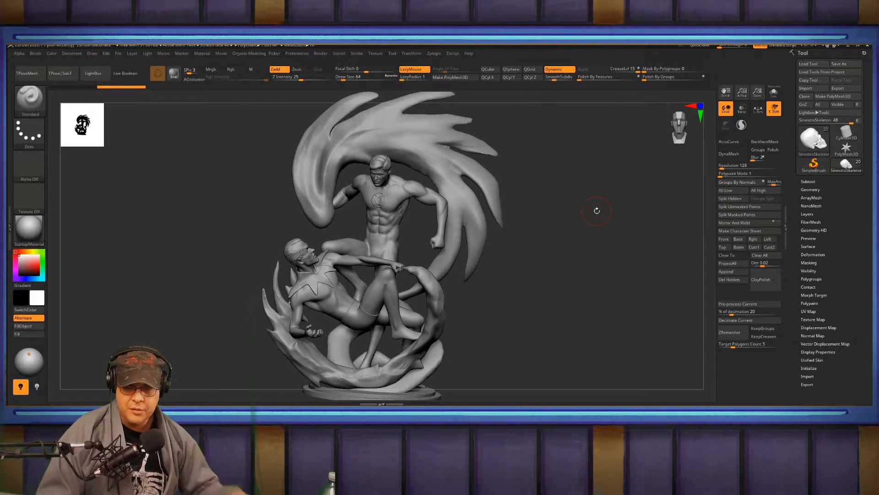
Open PureRef and paste the copied character reference images onto its empty board
key("super")
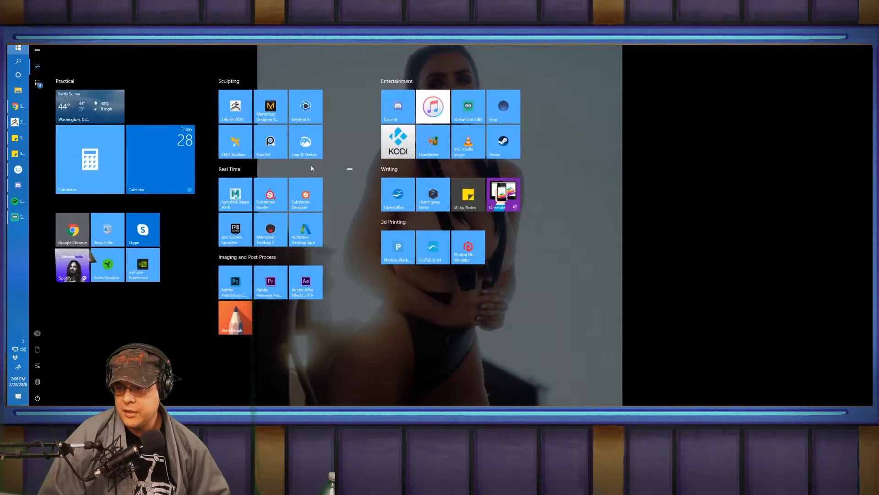
left_click(271, 144)
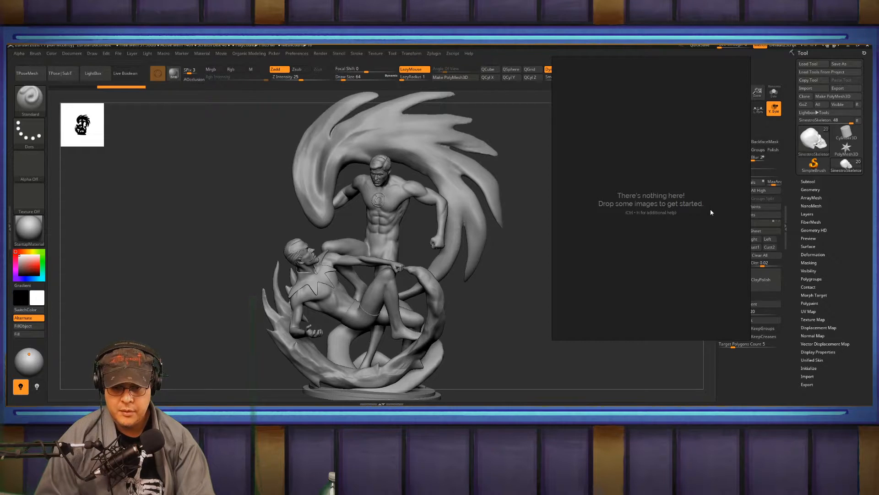
key("ctrl+v")
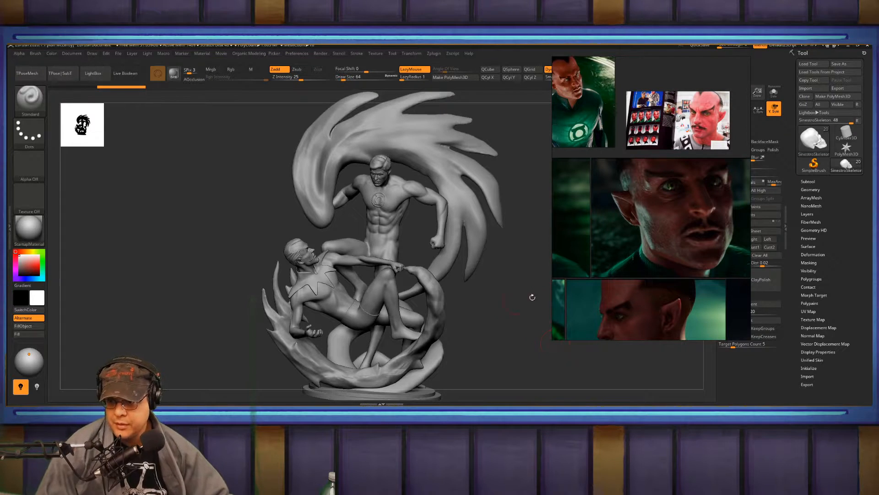
Make the standing hero's body the active subtool and choose the Move brush with draw size 49
left_click_drag(518, 292, 521, 296)
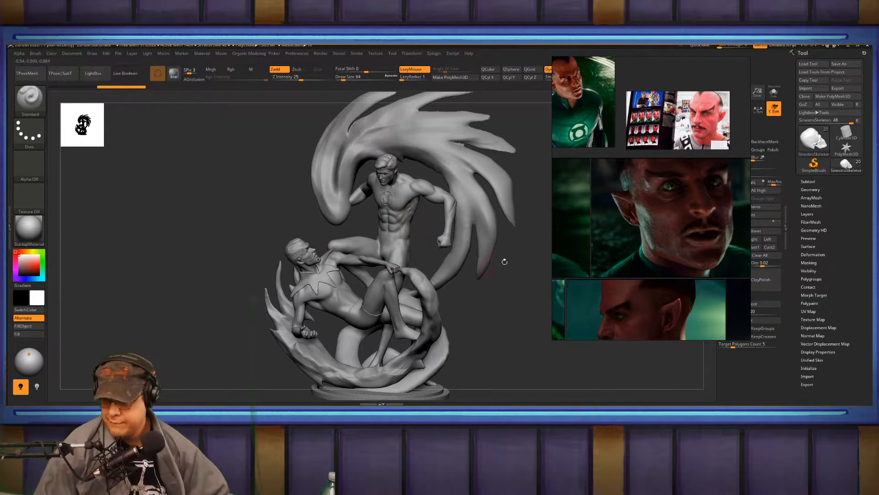
left_click_drag(507, 306, 445, 227)
right_click_drag(375, 197, 375, 247, "ctrl")
mouse_move(522, 96)
right_mouse_down("alt")
mouse_move(378, 220)
mouse_move(322, 251)
mouse_move(338, 248)
right_mouse_up("alt")
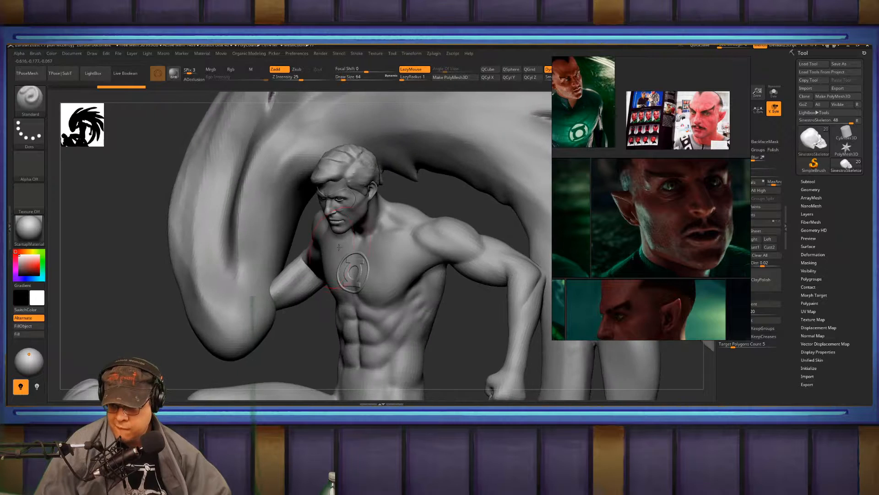
right_click_drag(265, 285, 287, 266, "alt")
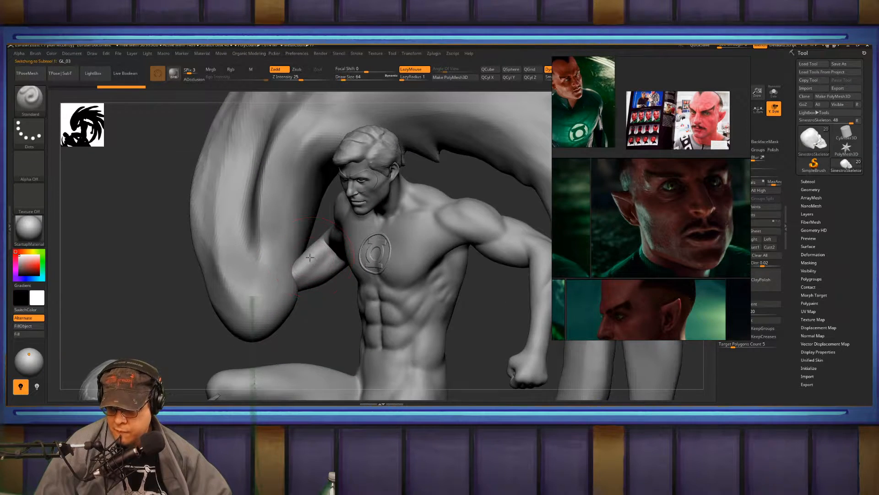
left_click(314, 249, "alt")
key("s")
left_click_drag(315, 248, 312, 249)
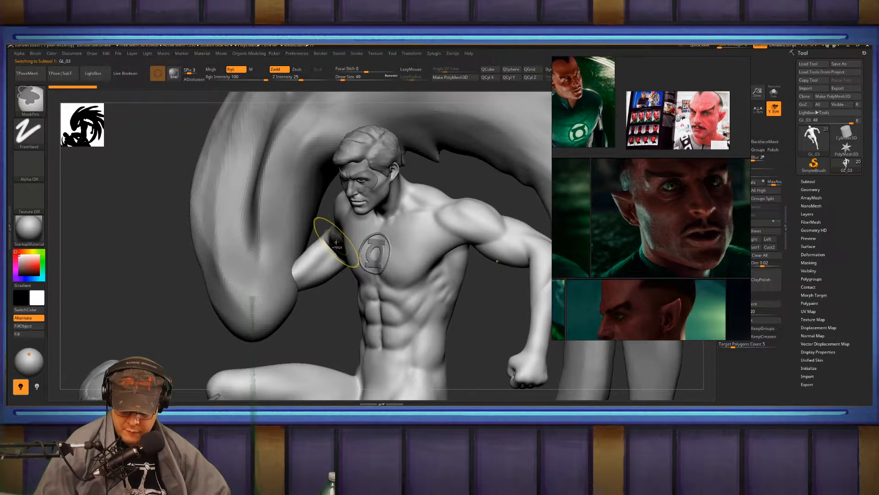
key("b")
key("m")
key("v")
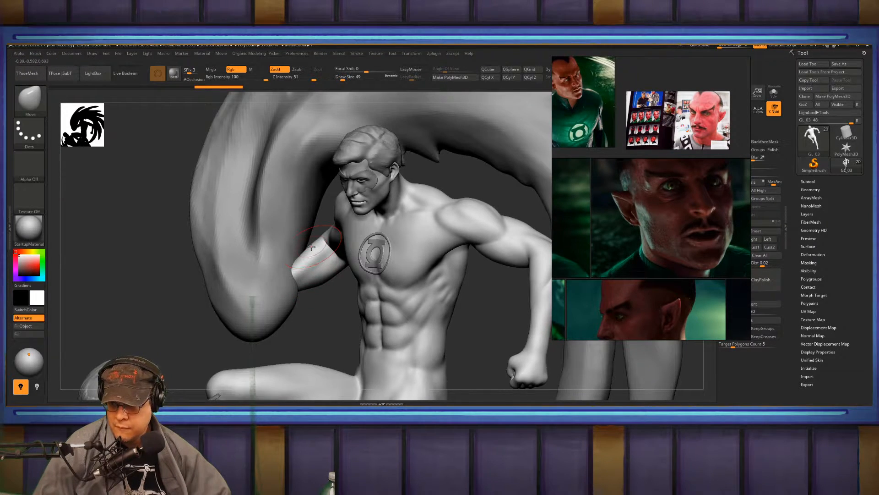
Select the standing hero's mask subtool, set the draw size to 12 and pull its lower edges out over the cheeks
left_click_drag(322, 220, 387, 229)
left_click(357, 254, "alt")
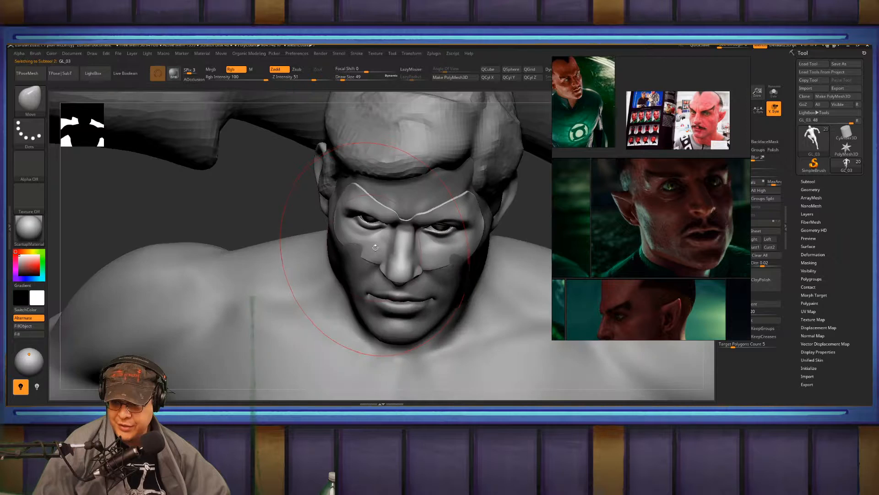
key("s")
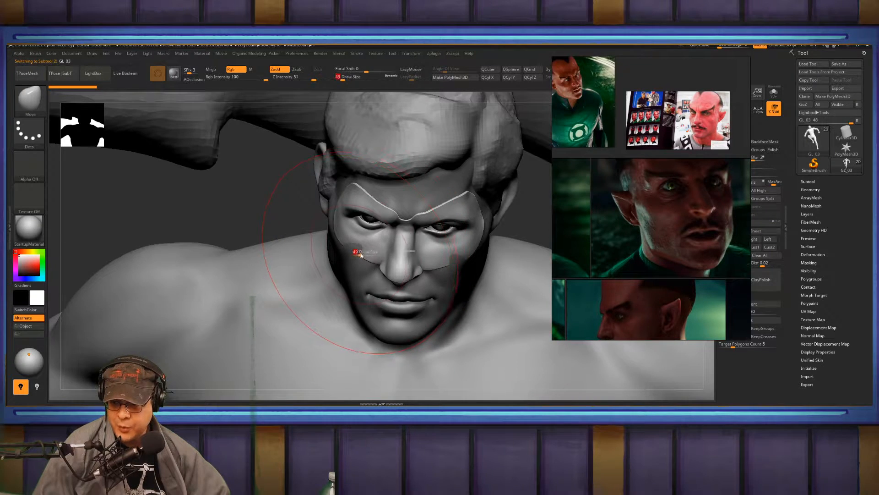
left_click_drag(359, 255, 353, 255)
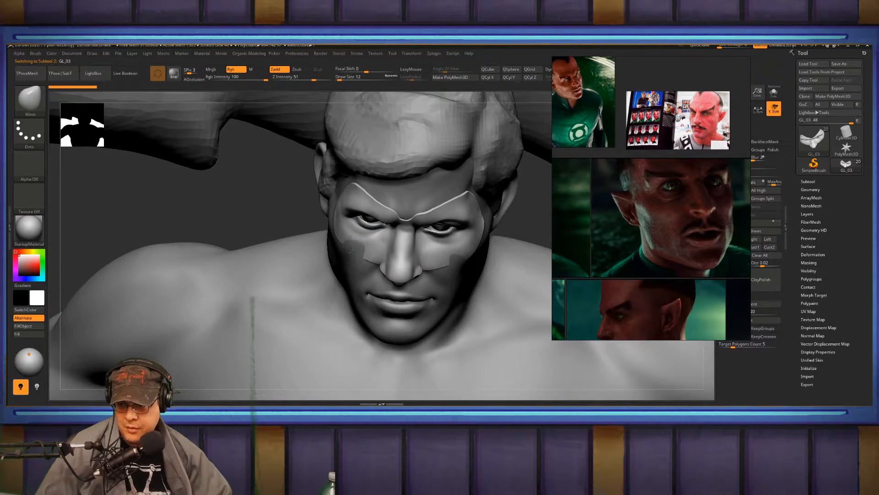
left_click_drag(352, 252, 356, 253)
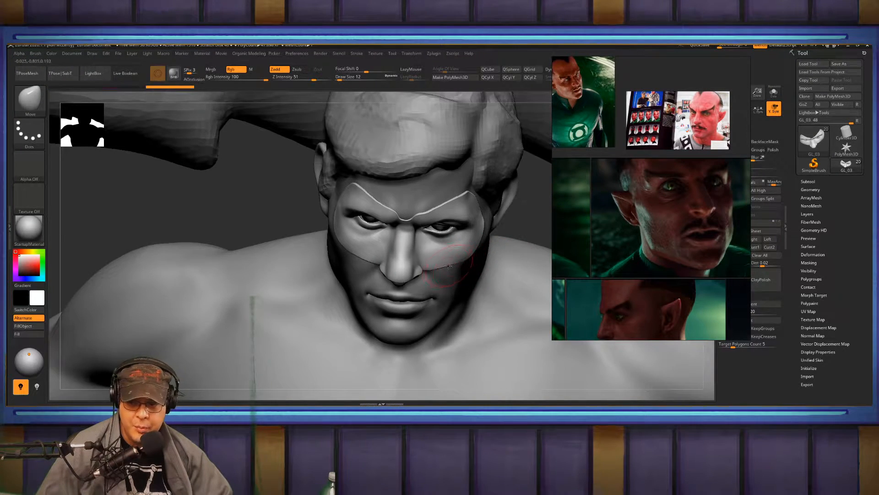
Hide the eye mask subtool to expose the hero's bare face and make his body the active subtool
right_click_drag(459, 262, 433, 240)
key("f")
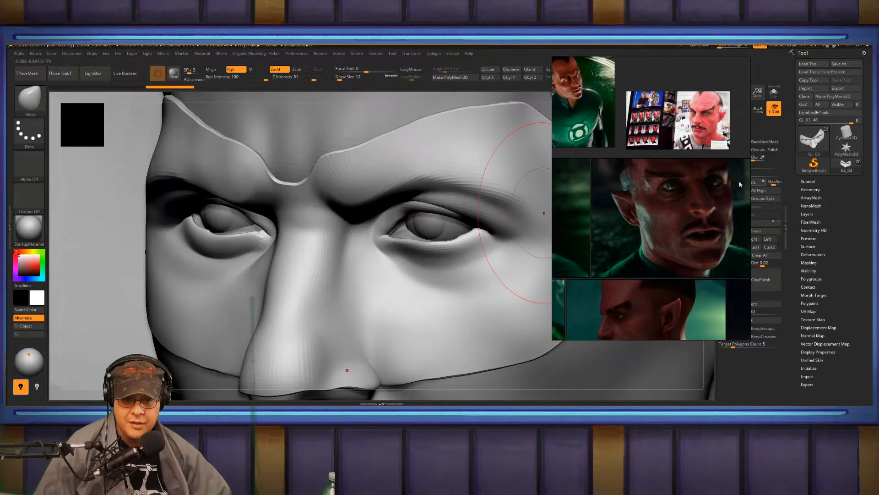
left_click(808, 182)
left_click(854, 212)
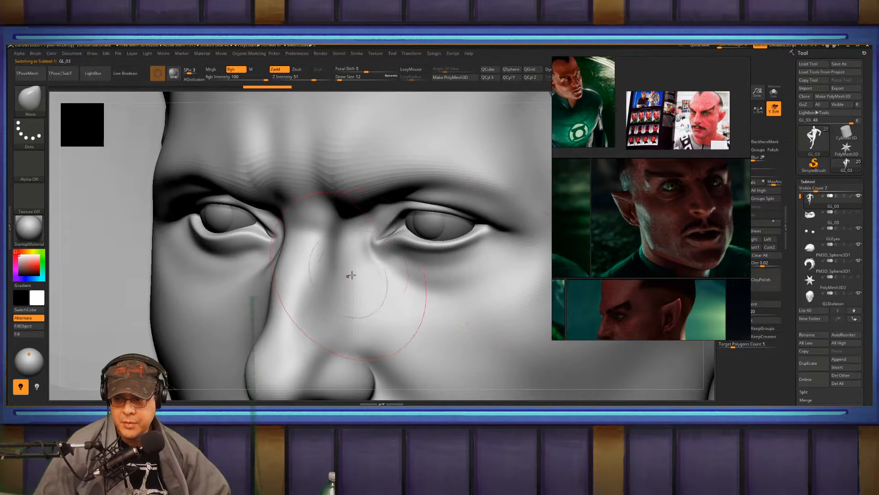
key("f")
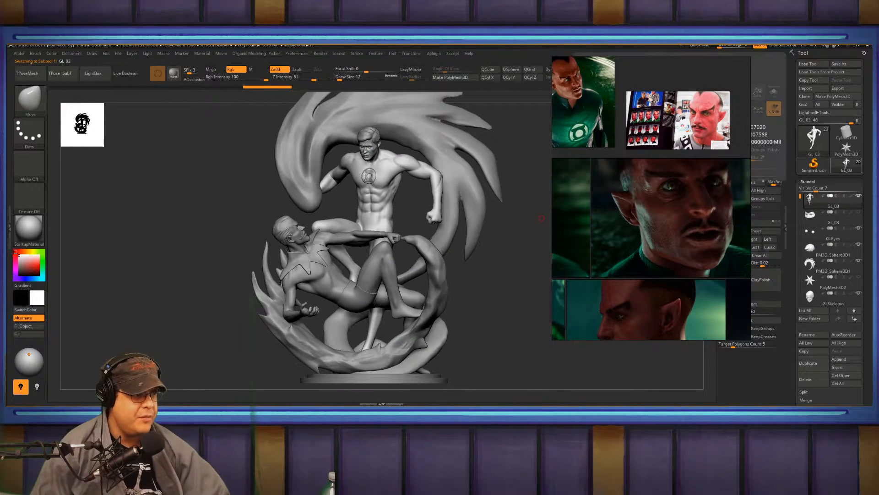
Switch to the browser and look over the artist's Instagram profile, ArtStation portfolio and Character Creation for Collectibles course page, then return to ZBrush
left_click_drag(872, 107, 397, 45)
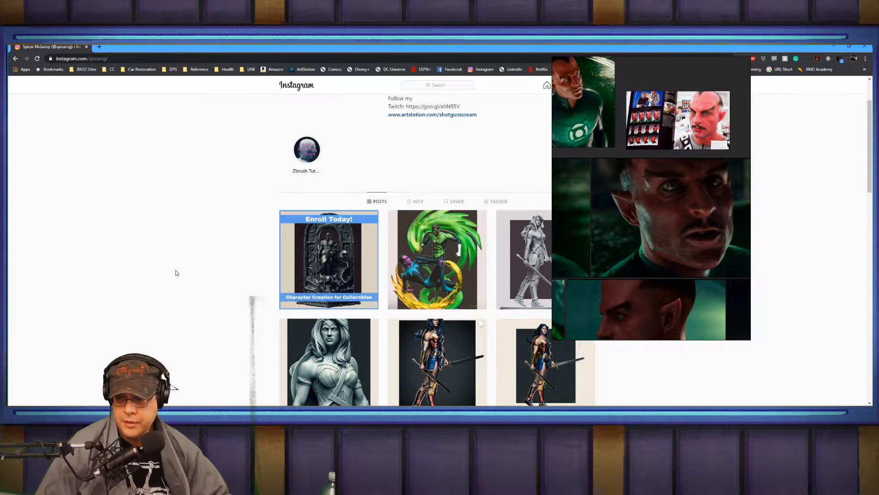
scroll(185, 274, "up", 2)
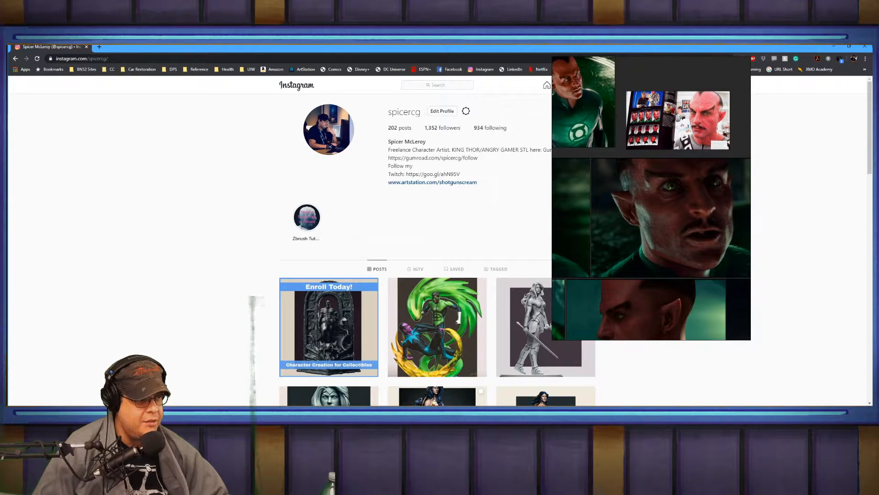
left_click_drag(468, 119, 132, 47)
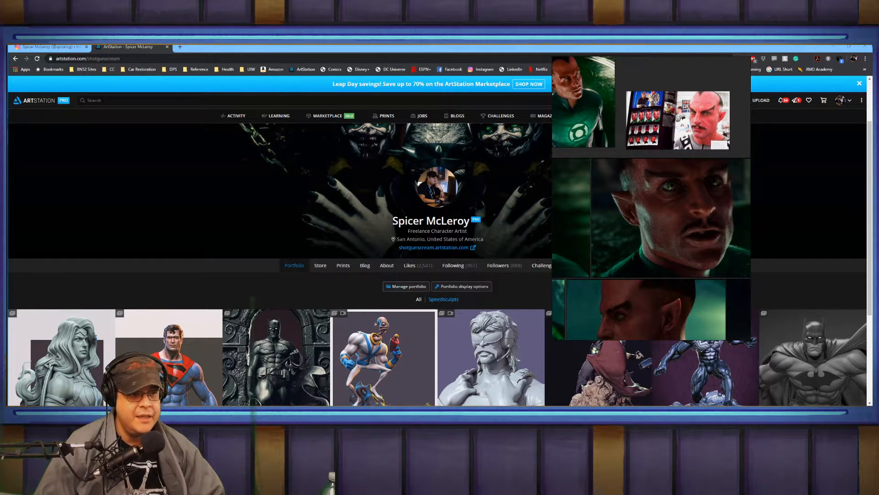
left_click_drag(494, 315, 213, 46)
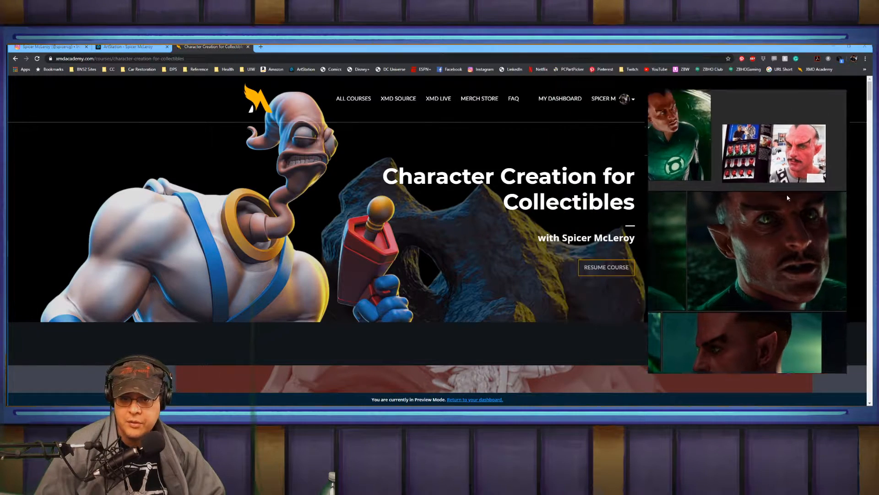
scroll(612, 192, "down", 3)
scroll(612, 191, "down", 5)
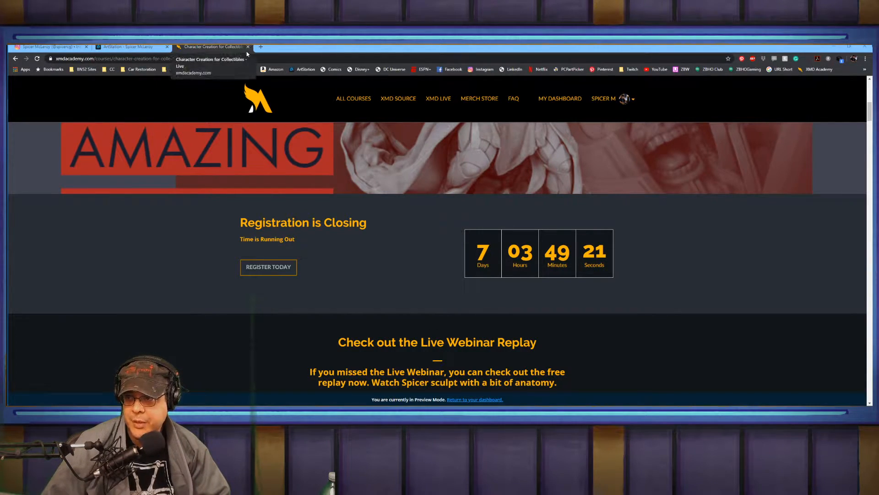
key("alt+Tab")
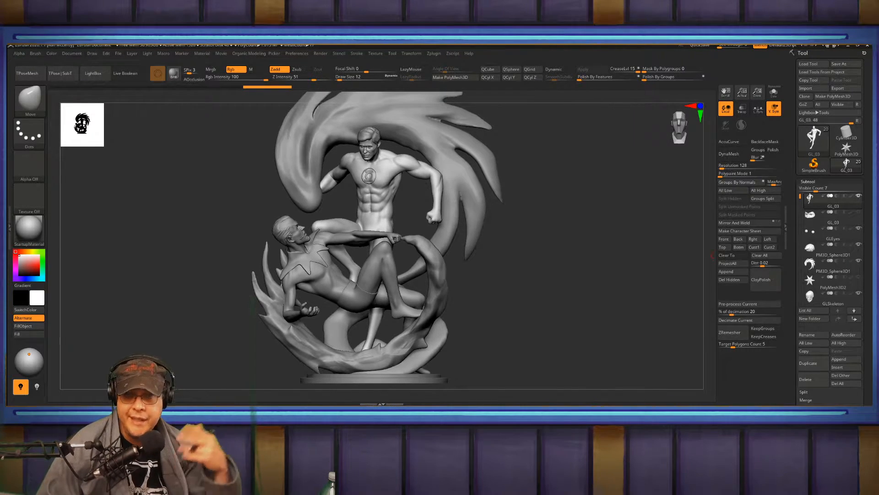
Bring the standing hero's face up close and place the reference board beside it
left_click_drag(536, 261, 505, 277)
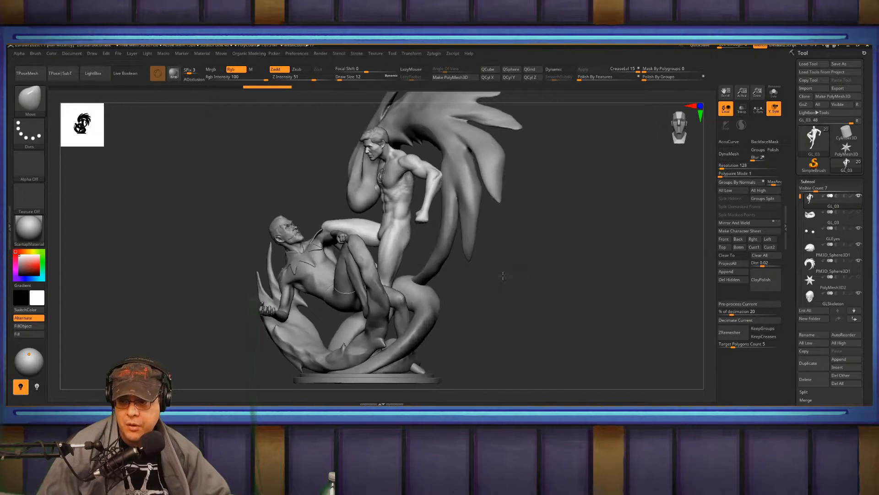
right_click_drag(403, 251, 429, 362, "ctrl")
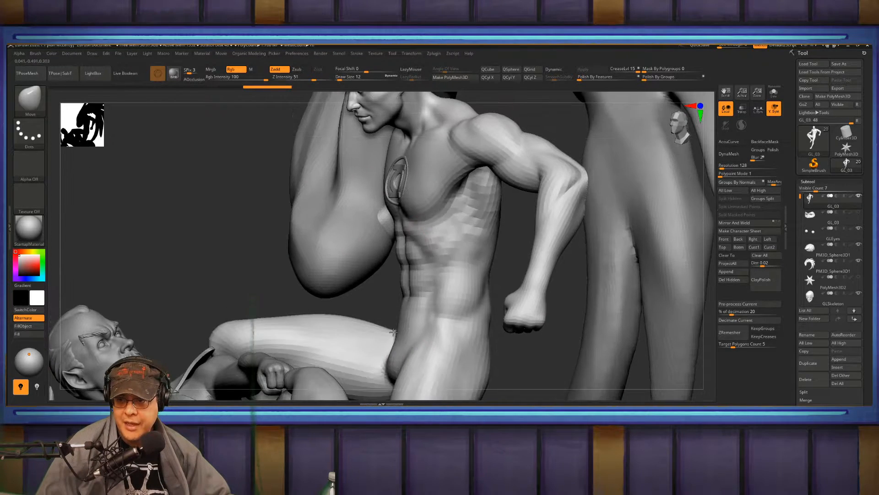
right_click_drag(370, 98, 389, 273, "alt")
mouse_move(316, 204)
right_mouse_down("ctrl")
mouse_move(313, 225)
mouse_move(325, 223)
right_mouse_up("ctrl")
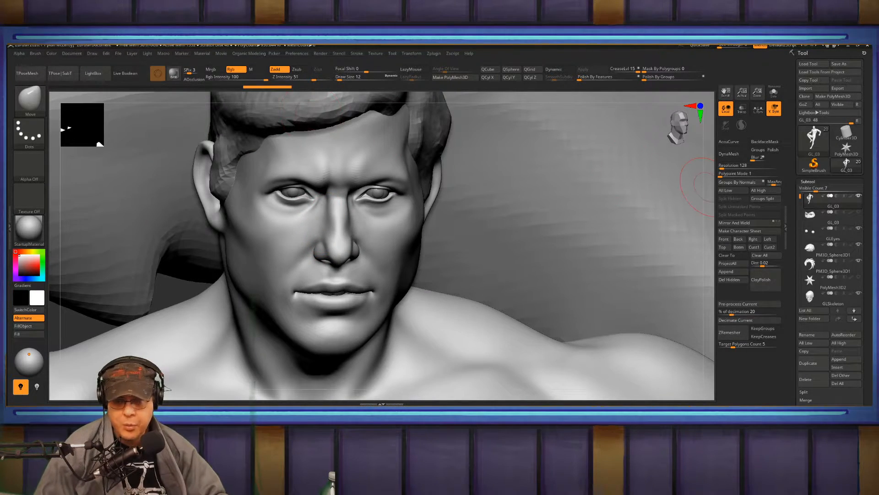
right_click_drag(705, 185, 153, 187)
Examine the green- and yellow-suited character stills and the dark-haired man's face photos on the reference board
scroll(154, 187, "down", 4)
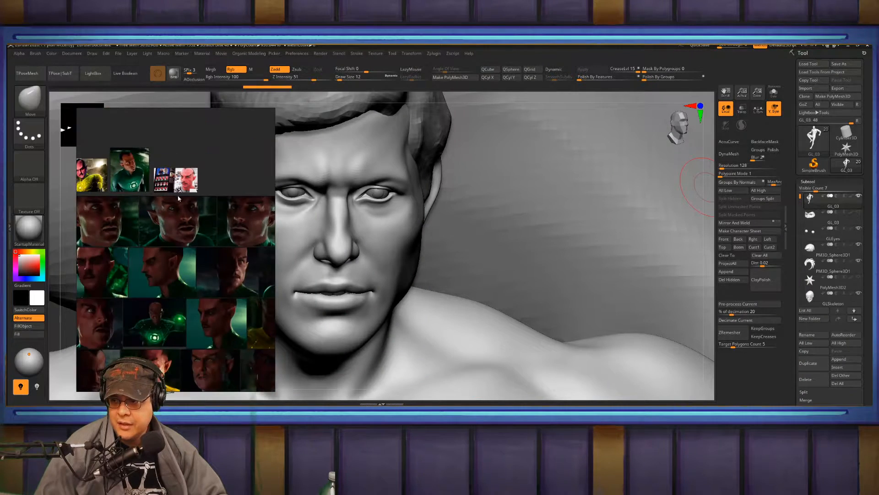
scroll(216, 312, "up", 2)
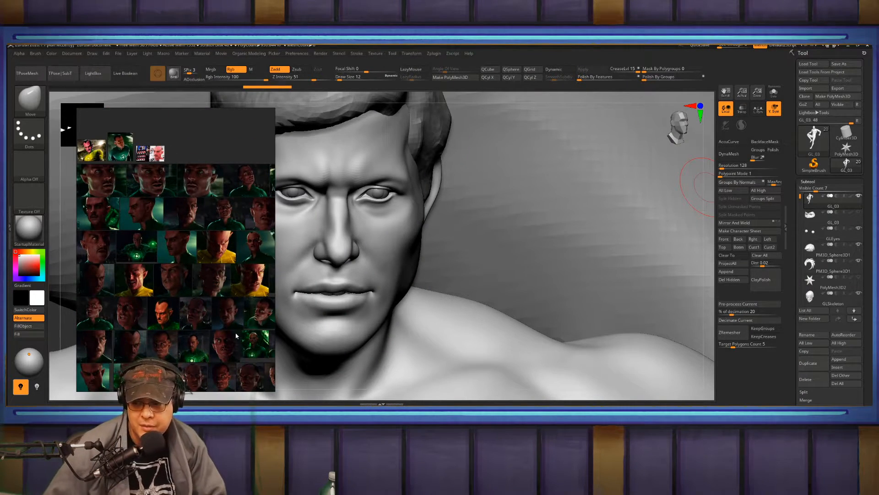
scroll(237, 336, "up", 1)
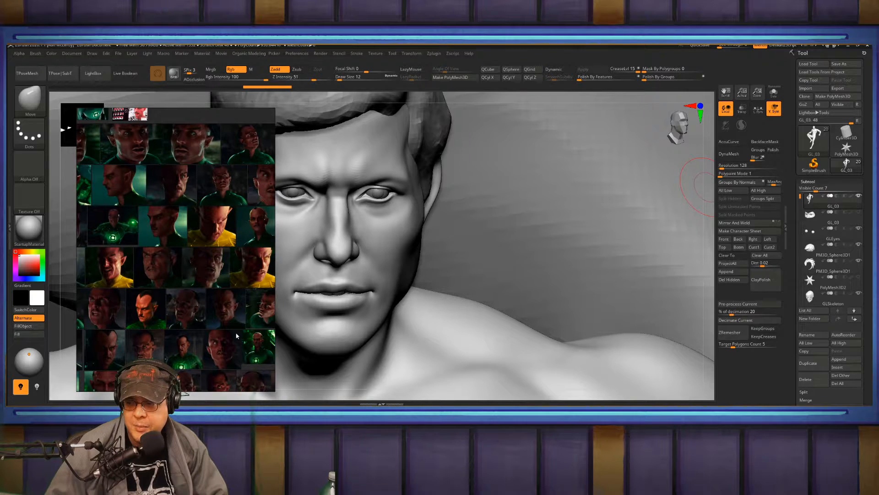
middle_click_drag(237, 336, 159, 365)
middle_click_drag(225, 255, 98, 380)
scroll(206, 282, "up", 1)
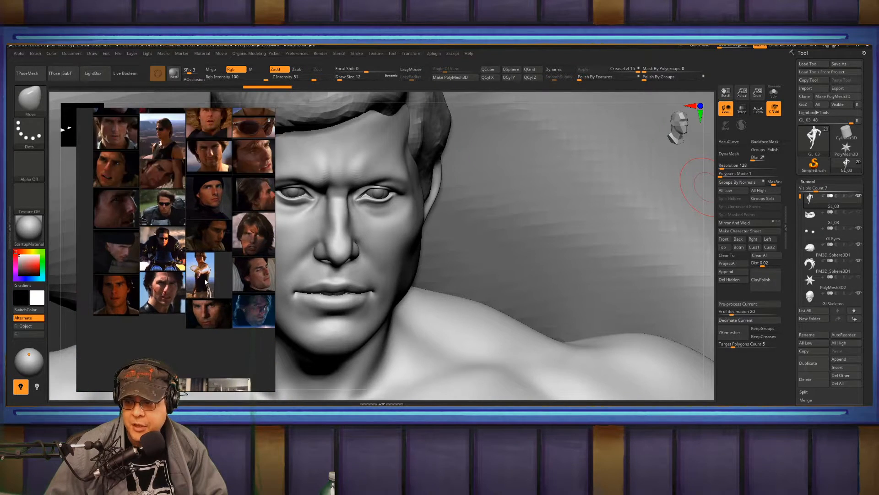
scroll(205, 281, "up", 6)
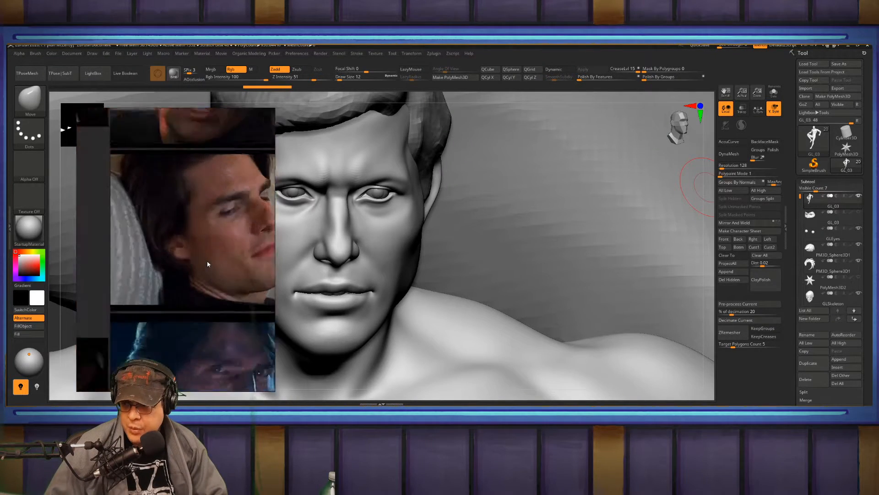
scroll(207, 264, "up", 2)
middle_click_drag(230, 233, 180, 276)
scroll(180, 276, "up", 1)
middle_click_drag(222, 227, 215, 328)
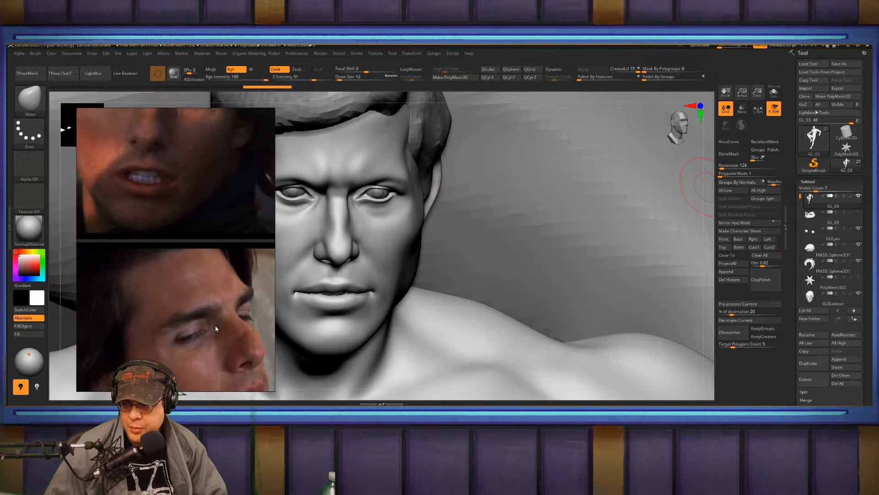
scroll(198, 206, "down", 3)
scroll(175, 144, "down", 5)
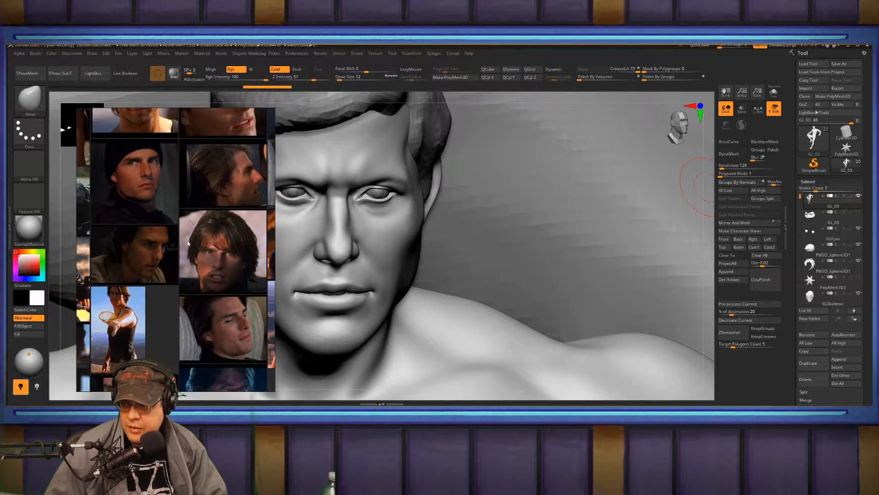
middle_click_drag(168, 293, 239, 222)
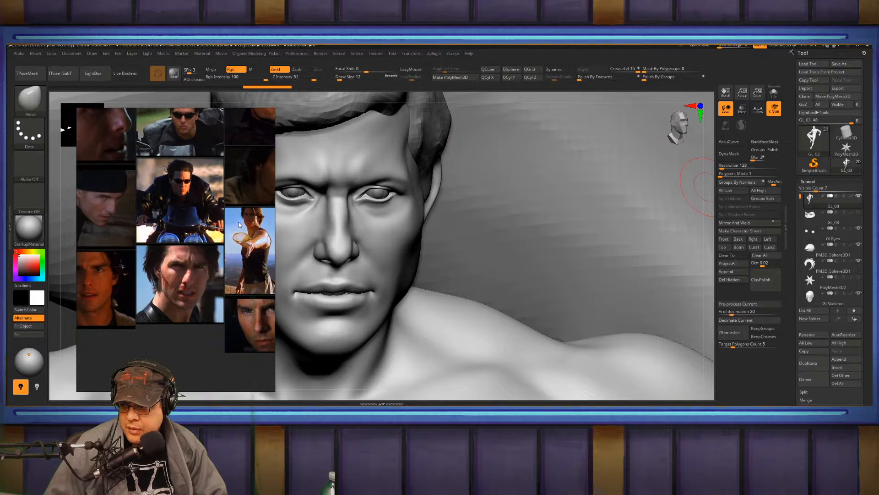
Look through the dark-haired man's photos on the reference board and enlarge the frowning, open-mouthed three-quarter portrait
middle_click_drag(159, 303, 218, 298)
scroll(199, 339, "up", 3)
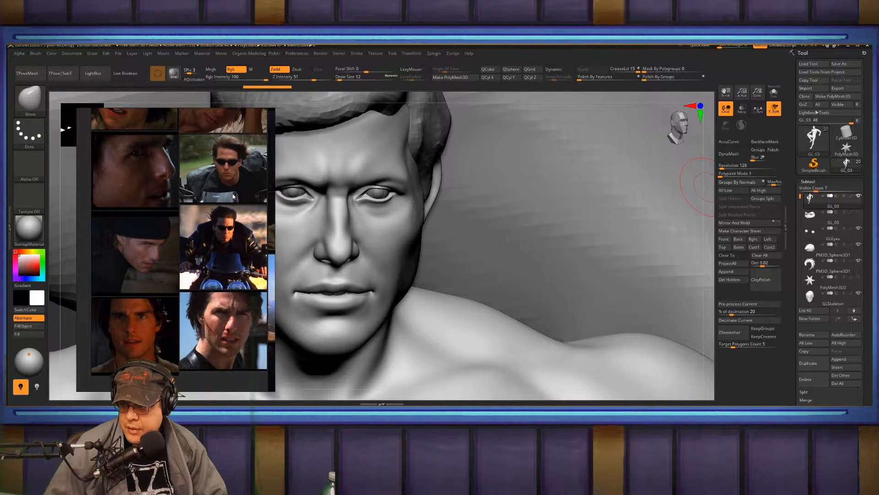
middle_click_drag(233, 196, 234, 235)
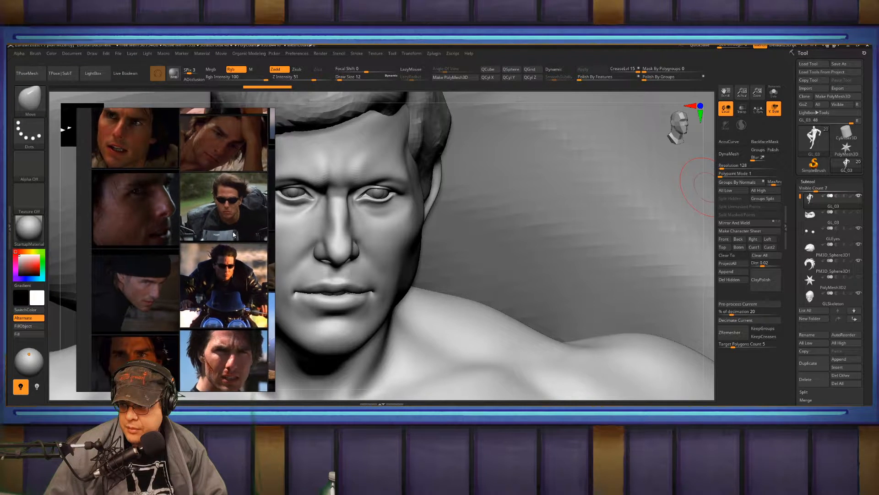
middle_click_drag(183, 199, 194, 283)
scroll(158, 221, "up", 3)
middle_click_drag(158, 222, 219, 239)
scroll(216, 237, "up", 1)
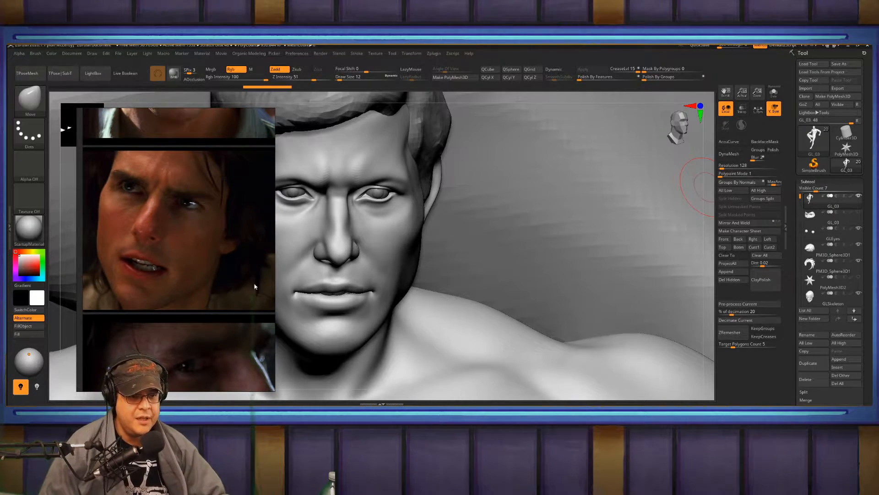
Examine the hero's head from three-quarter and frontal angles against the enlarged portrait, ending close on the eyes, nose and mouth
left_click_drag(446, 219, 494, 229)
right_click_drag(495, 229, 484, 212)
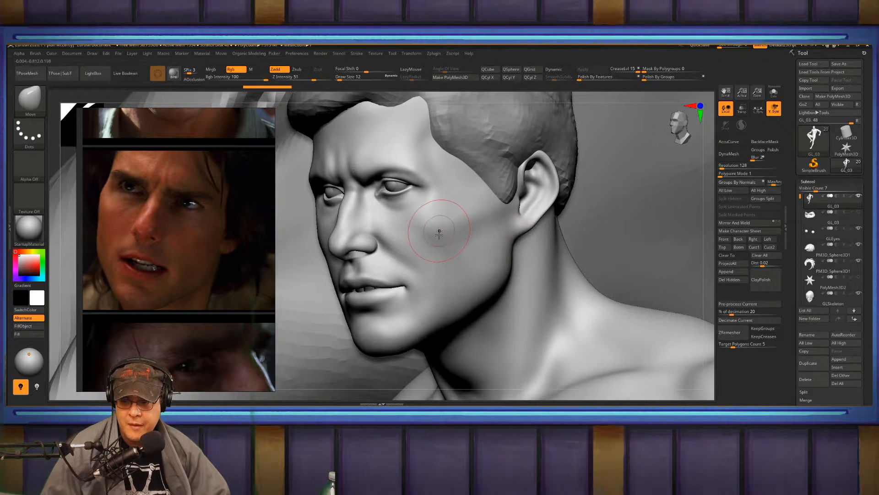
right_click_drag(439, 232, 432, 237)
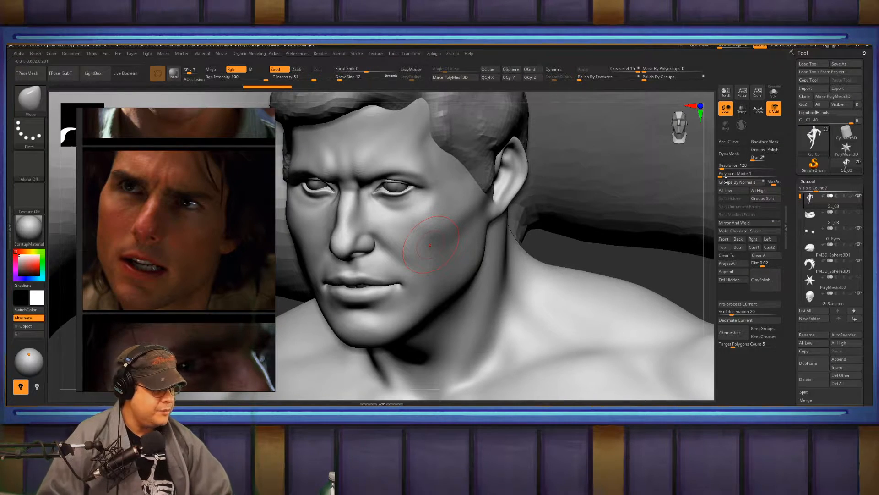
key("f")
left_click_drag(434, 199, 454, 204)
right_click_drag(453, 204, 485, 212, "ctrl")
right_click_drag(453, 182, 463, 261, "alt")
mouse_move(456, 206)
right_mouse_down("ctrl")
mouse_move(477, 215)
mouse_move(444, 233)
mouse_move(433, 270)
right_mouse_up("ctrl")
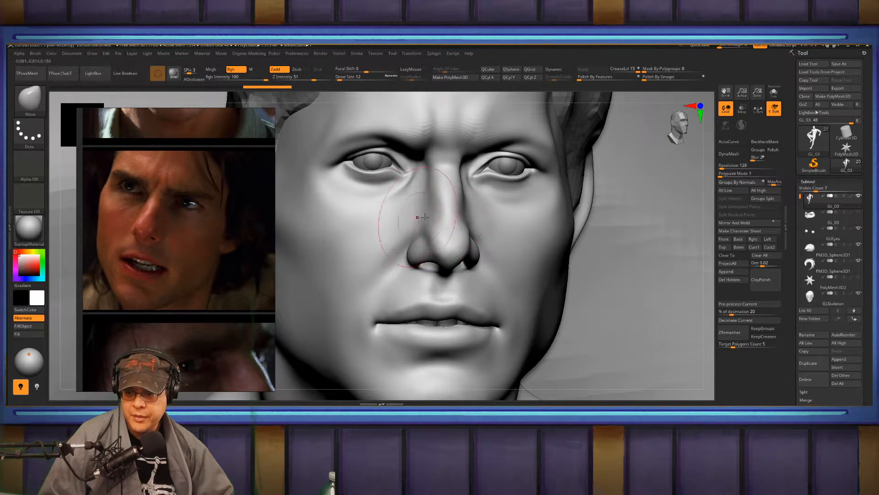
Switch to the FormSoft brush and softly build up the side of the hero's nose
key("shift+d")
right_click_drag(426, 218, 426, 225)
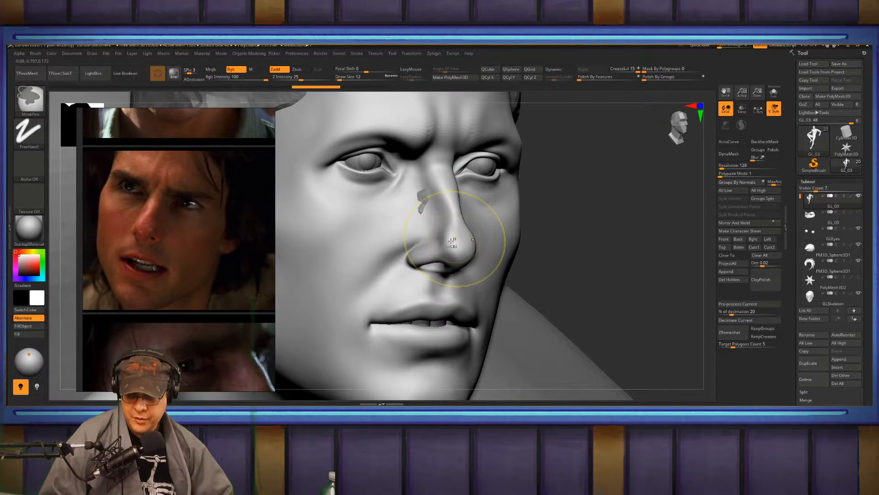
key("b")
key("f")
key("s")
key("shift+d")
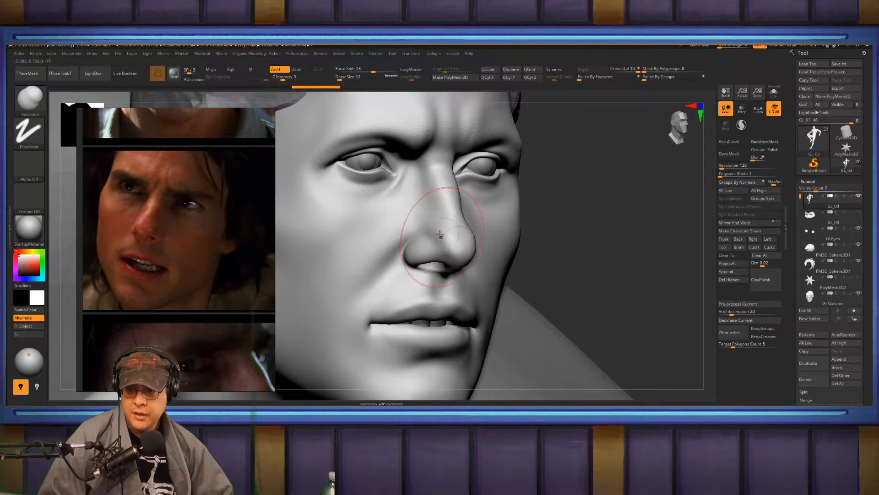
mouse_move(460, 237)
left_mouse_down()
mouse_move(465, 245)
mouse_move(440, 232)
left_mouse_up()
Sculpt soft FormSoft strokes down the hero's cheek from beside the nose towards the mouth corner and jaw
right_click_drag(352, 164, 377, 211, "alt")
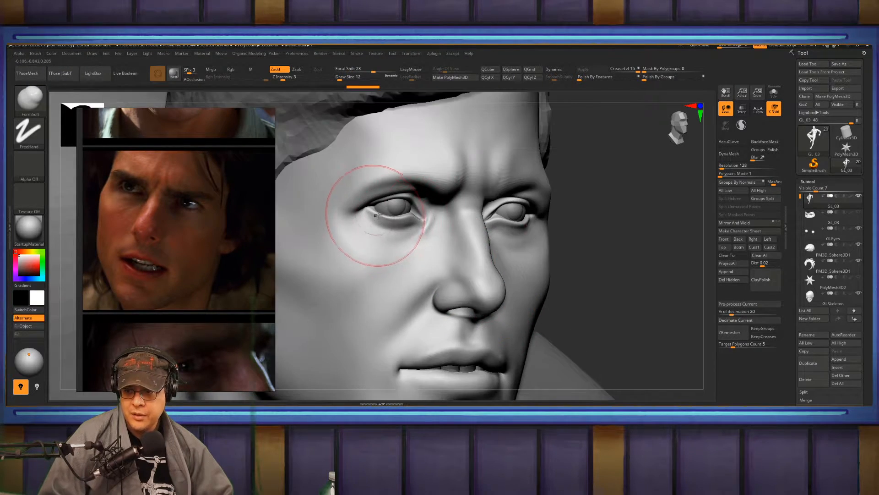
mouse_move(424, 240)
right_mouse_down("shift")
mouse_move(433, 227)
mouse_move(458, 227)
mouse_move(434, 235)
right_mouse_up("shift")
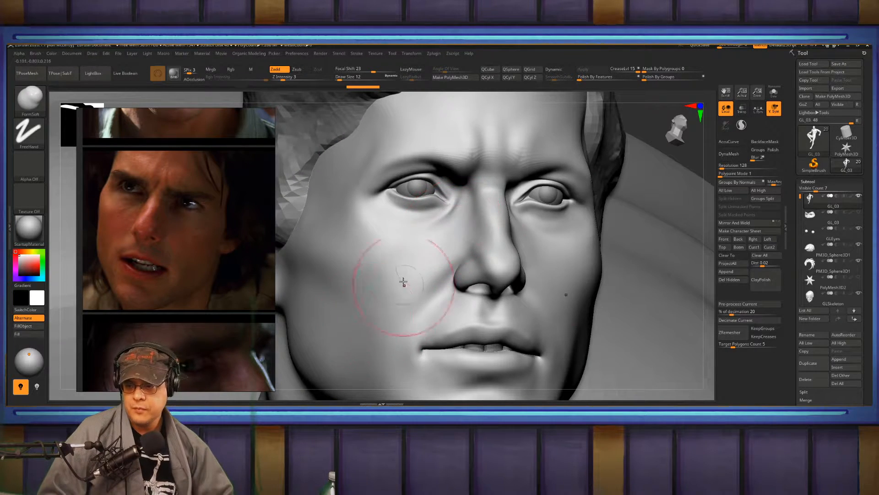
mouse_move(403, 283)
left_mouse_down()
mouse_move(394, 303)
mouse_move(386, 297)
mouse_move(378, 344)
left_mouse_up()
right_click_drag(408, 284, 425, 242, "alt")
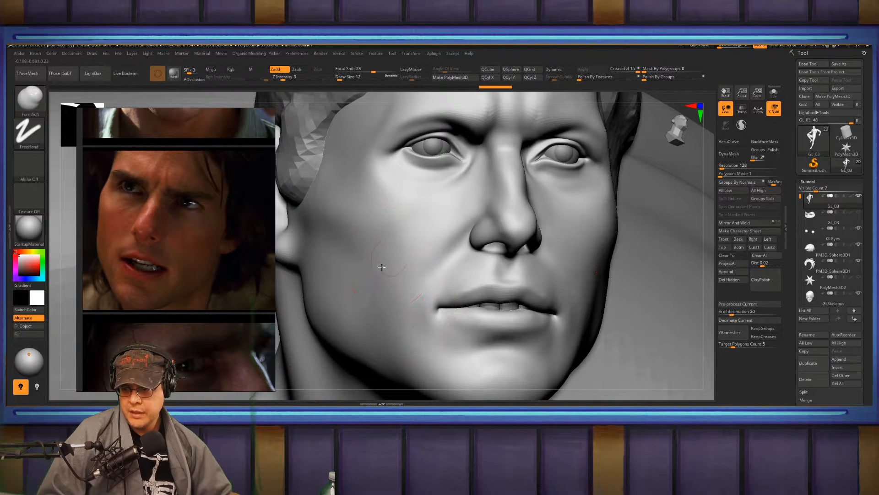
left_click_drag(382, 267, 391, 318)
left_click_drag(428, 254, 384, 316)
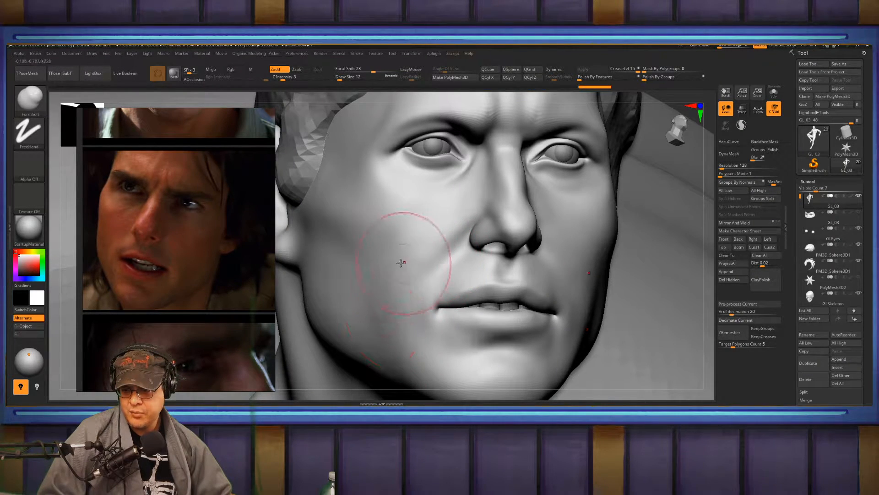
mouse_move(401, 263)
left_mouse_down()
mouse_move(392, 339)
mouse_move(387, 312)
mouse_move(408, 331)
left_mouse_up()
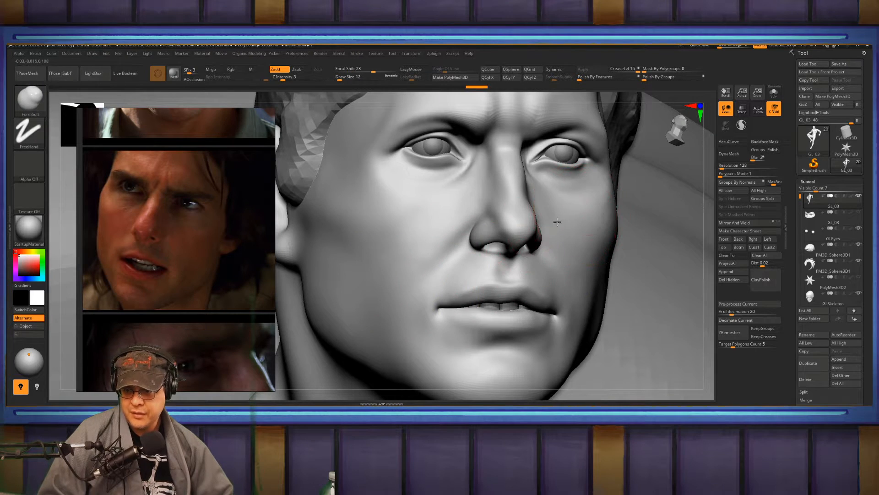
Add soft volume along the side of the nose bridge and sweep diagonal strokes across the outer cheek
mouse_move(558, 222)
right_mouse_down()
mouse_move(550, 255)
mouse_move(481, 238)
mouse_move(490, 225)
mouse_move(481, 238)
mouse_move(467, 229)
right_mouse_up()
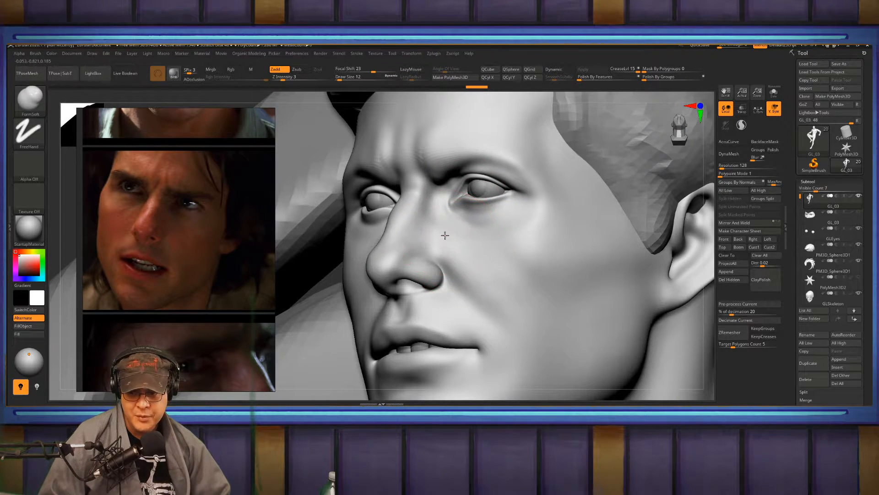
mouse_move(461, 245)
right_mouse_down()
mouse_move(447, 240)
mouse_move(461, 219)
mouse_move(477, 226)
mouse_move(454, 164)
mouse_move(476, 160)
mouse_move(422, 166)
mouse_move(423, 269)
mouse_move(373, 265)
mouse_move(429, 261)
mouse_move(418, 262)
right_mouse_up()
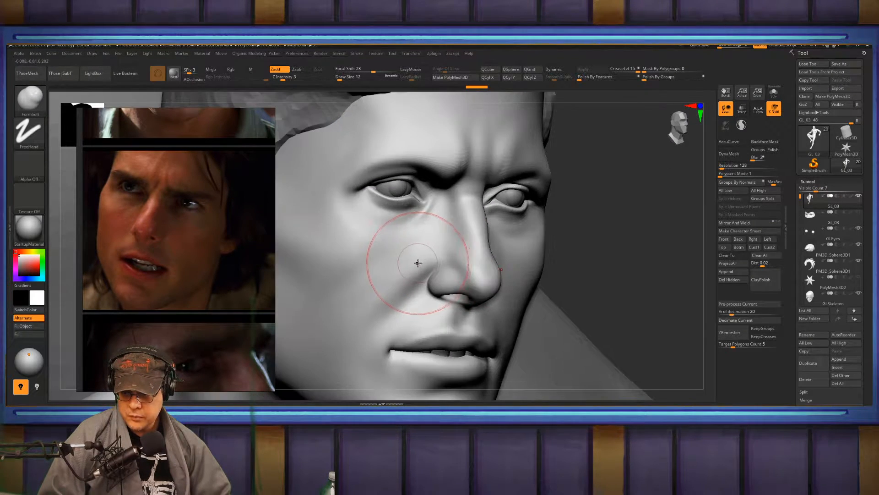
mouse_move(441, 259)
left_mouse_down()
mouse_move(433, 262)
mouse_move(449, 259)
mouse_move(452, 240)
left_mouse_up()
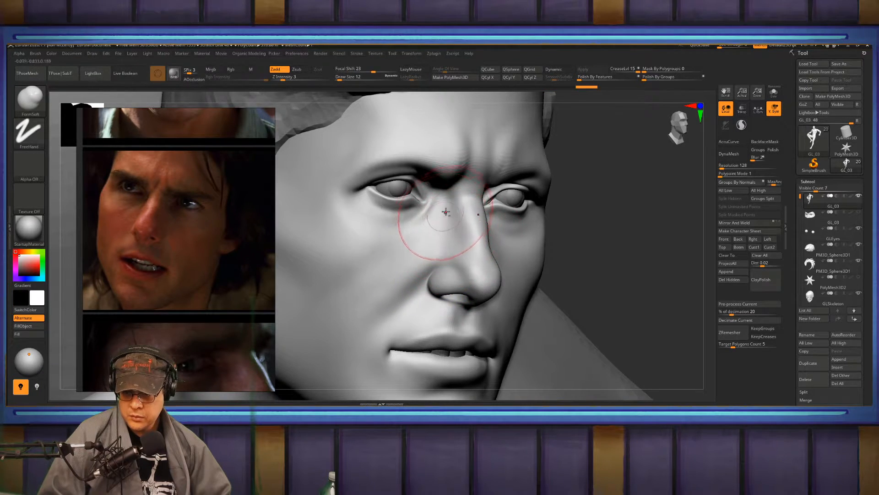
left_click_drag(362, 275, 310, 318)
left_click_drag(400, 286, 341, 323)
Build up the area beside the mouth corner and smooth it into the lower cheek
mouse_move(386, 345)
right_mouse_down("alt")
mouse_move(435, 257)
mouse_move(403, 270)
right_mouse_up("alt")
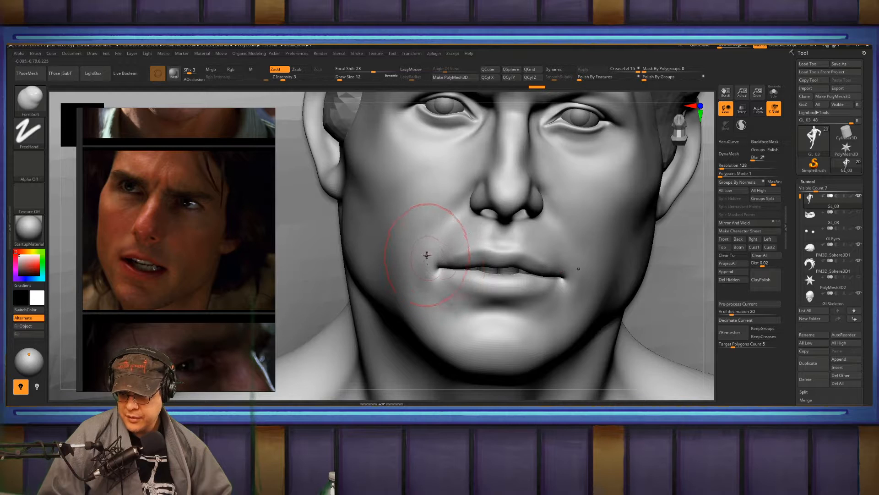
left_click_drag(427, 255, 428, 280)
left_click_drag(427, 243, 412, 270, "shift")
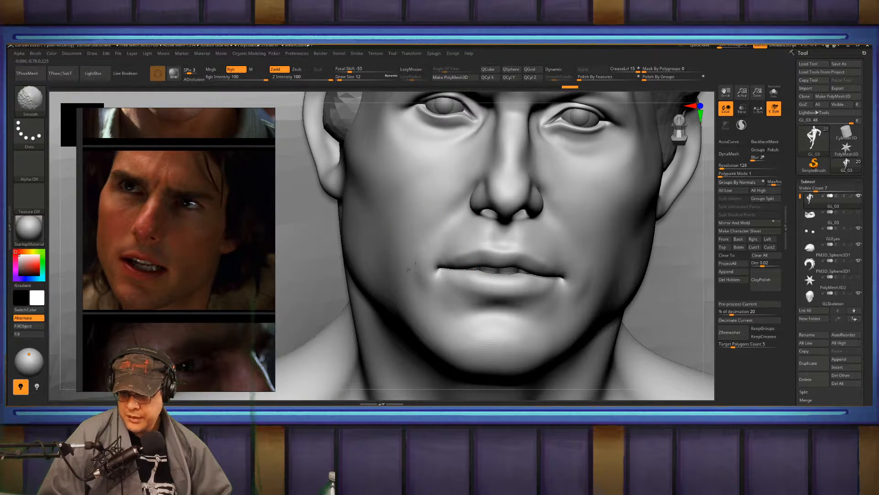
left_click_drag(431, 300, 412, 293, "shift")
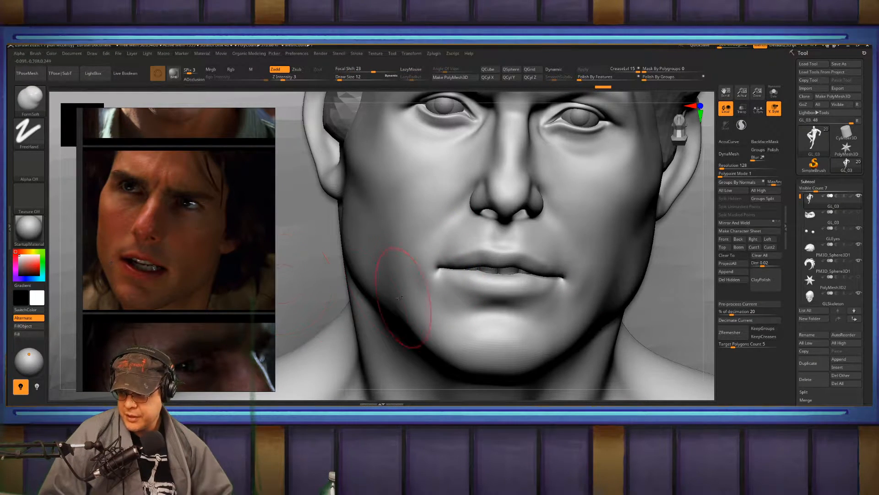
Fill out the chin beneath the lower lip, smooth the transition, and carve in below the mouth corner
mouse_move(494, 300)
right_mouse_down()
mouse_move(477, 308)
mouse_move(507, 320)
right_mouse_up()
key("b")
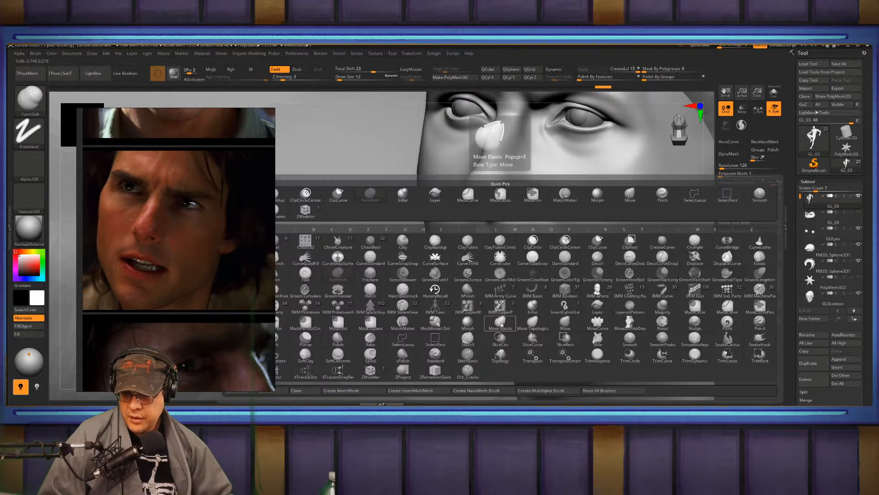
key("d")
key("s")
left_click_drag(481, 316, 549, 332)
key("b")
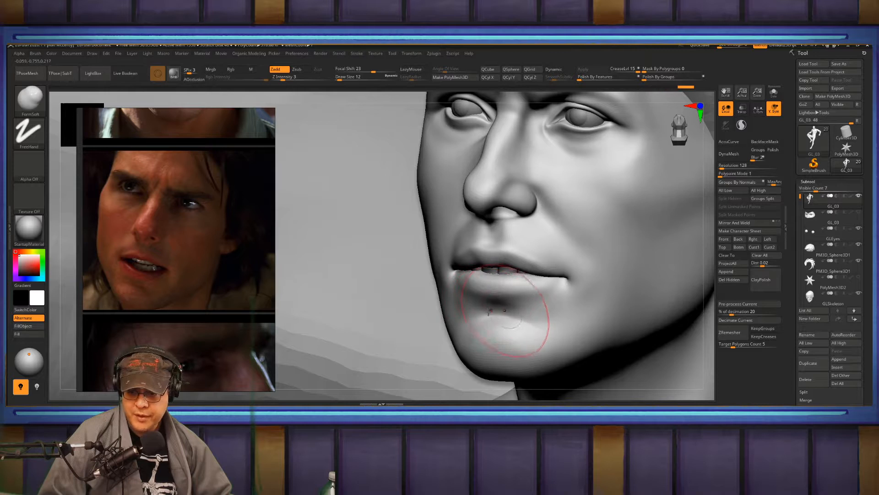
left_click_drag(520, 306, 489, 307, "shift")
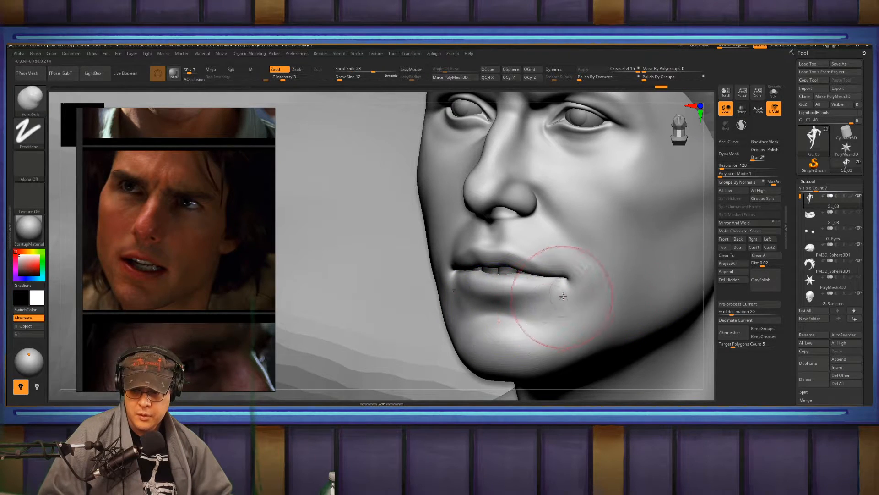
mouse_move(564, 290)
left_mouse_down("alt")
mouse_move(543, 312)
mouse_move(558, 313)
mouse_move(544, 312)
left_mouse_up("alt")
Smooth the temple and cheekbone beside the eye, and softly rebuild the hollow of the cheek beneath
right_click_drag(579, 284, 522, 249)
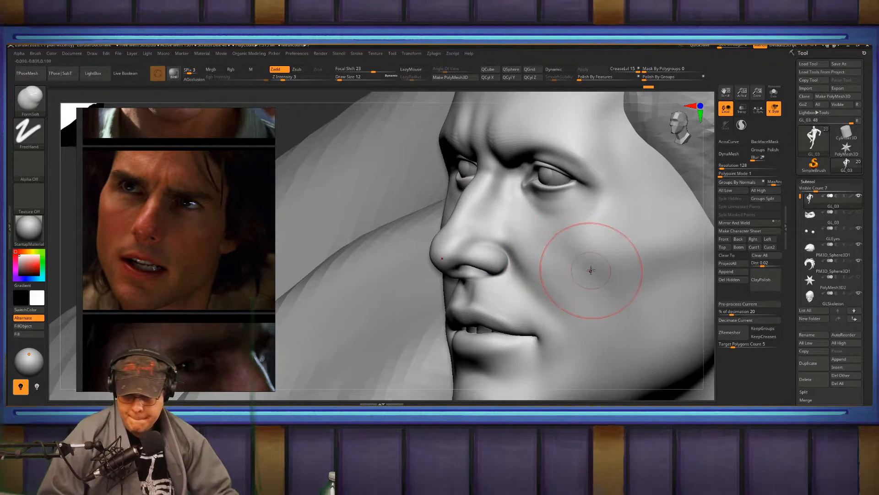
mouse_move(583, 260)
right_mouse_down()
mouse_move(558, 272)
mouse_move(570, 254)
mouse_move(549, 240)
right_mouse_up()
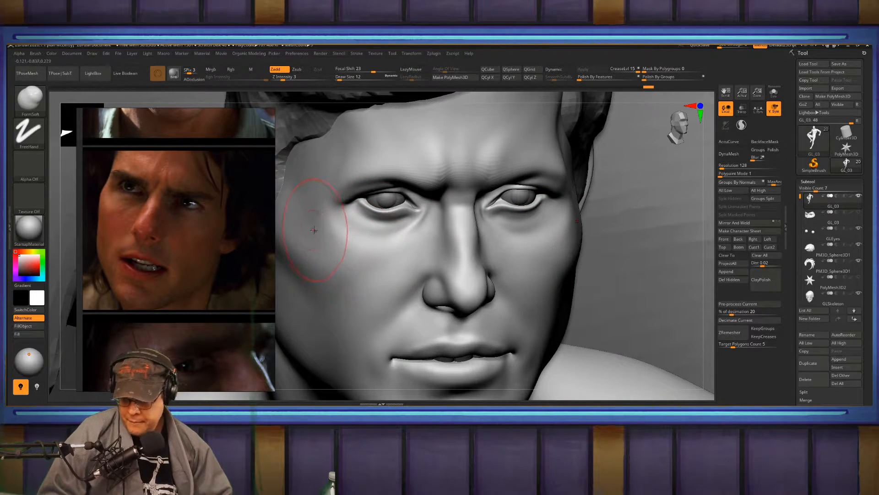
left_click_drag(314, 224, 305, 212, "shift")
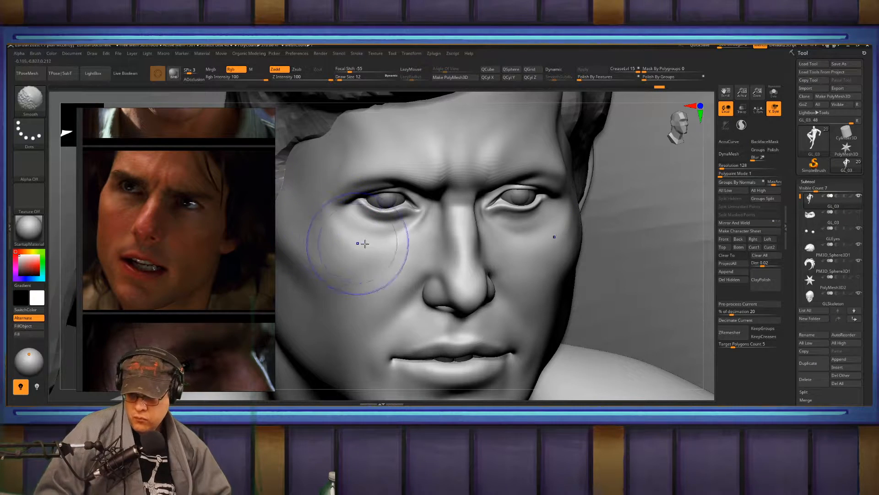
left_click_drag(361, 243, 375, 257, "shift")
mouse_move(318, 311)
left_mouse_down()
mouse_move(350, 251)
mouse_move(331, 284)
left_mouse_up()
left_click_drag(344, 270, 312, 306, "shift")
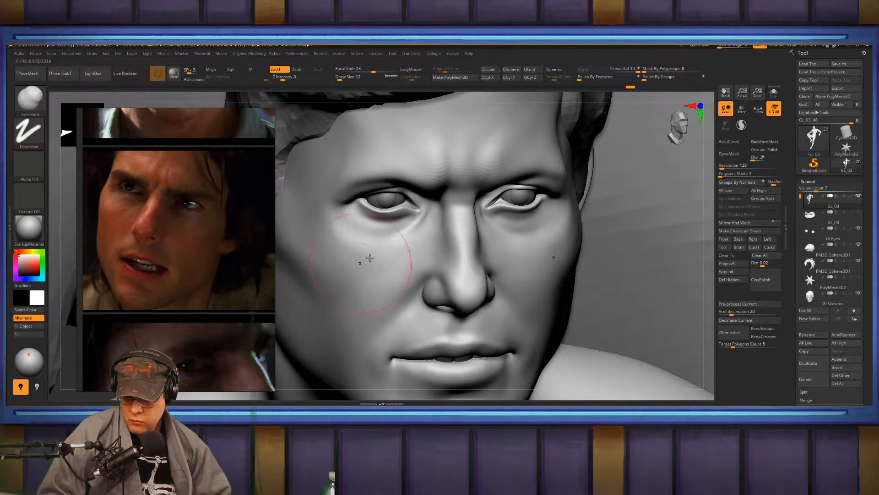
Build up the frown area between the eyebrows with upward FormSoft strokes from the nose bridge into the forehead
right_click_drag(432, 232, 398, 238)
mouse_move(531, 291)
right_mouse_down()
mouse_move(460, 201)
mouse_move(443, 261)
mouse_move(455, 284)
right_mouse_up()
left_click_drag(448, 258, 446, 210)
left_click_drag(446, 211, 437, 193)
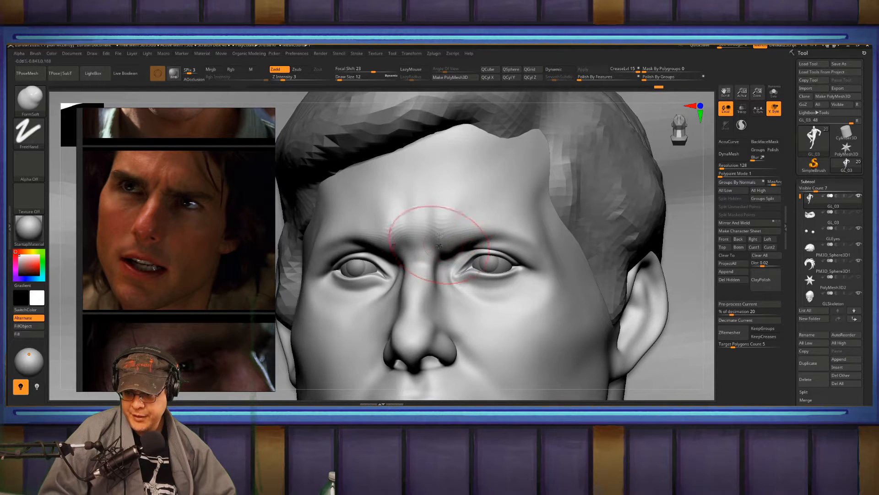
left_click_drag(435, 252, 435, 210)
left_click_drag(419, 242, 414, 197)
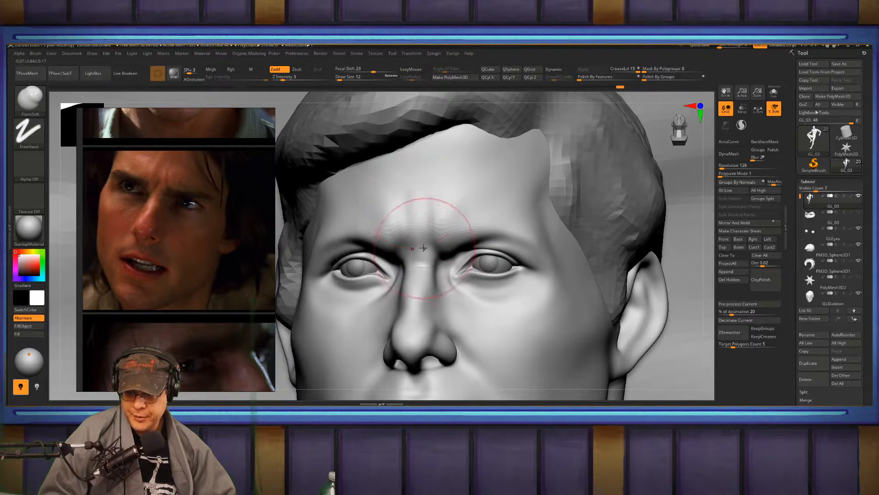
left_click_drag(422, 246, 412, 185)
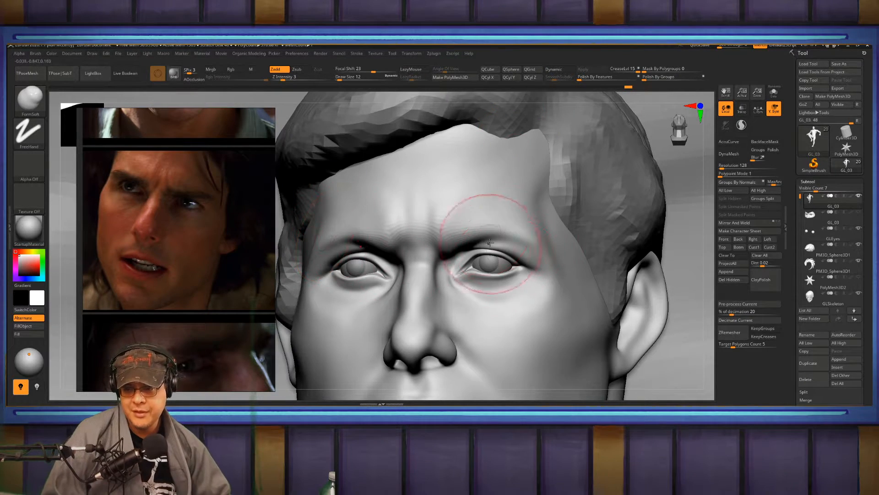
Extend the soft volume from the inner brows across the brow ridge and up the middle of the forehead
left_click_drag(471, 222, 438, 182)
mouse_move(440, 248)
left_mouse_down()
mouse_move(431, 210)
mouse_move(447, 245)
mouse_move(449, 192)
mouse_move(461, 258)
mouse_move(481, 205)
mouse_move(458, 224)
mouse_move(503, 224)
mouse_move(509, 179)
mouse_move(486, 194)
left_mouse_up()
mouse_move(457, 191)
right_mouse_down()
mouse_move(393, 165)
mouse_move(419, 208)
right_mouse_up()
left_click_drag(419, 206, 417, 179)
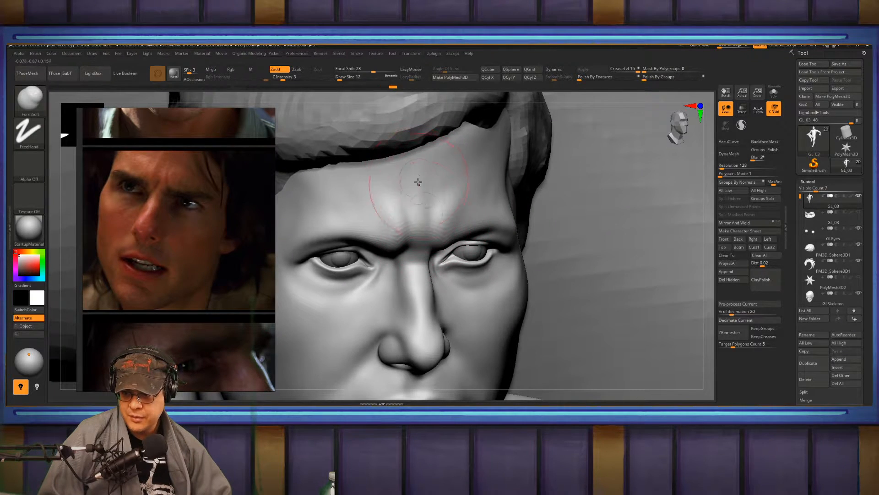
key("shift")
Add soft volume below the outer corner of the eye, working from a side three-quarter angle
mouse_move(402, 197)
right_mouse_down()
mouse_move(491, 218)
mouse_move(466, 220)
right_mouse_up()
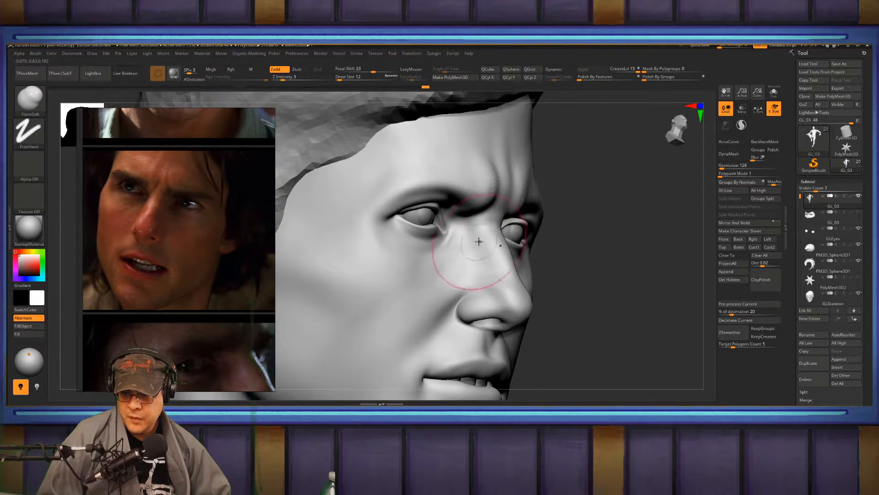
right_click_drag(385, 304, 450, 249)
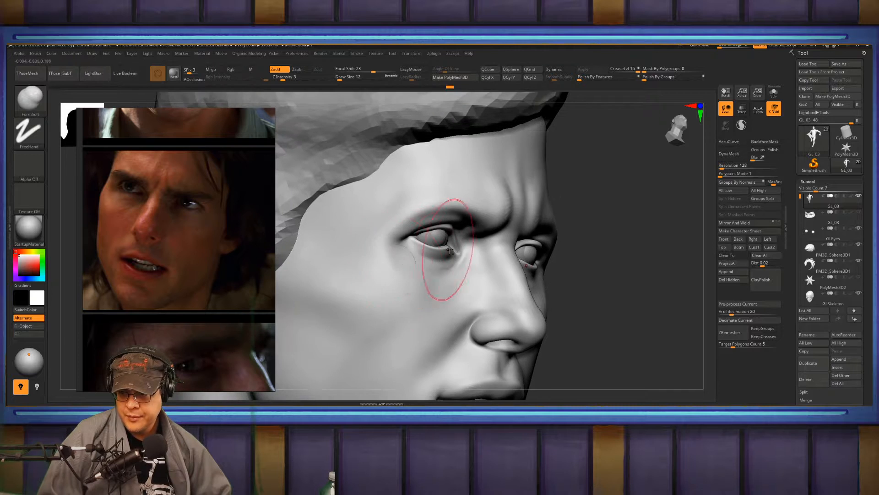
mouse_move(404, 256)
left_mouse_down()
mouse_move(445, 271)
mouse_move(422, 277)
mouse_move(433, 274)
mouse_move(379, 262)
mouse_move(393, 274)
left_mouse_up()
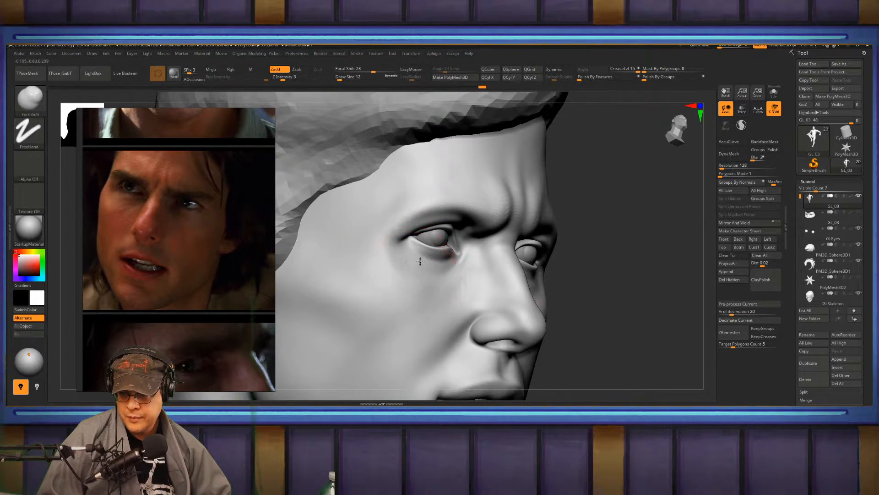
Build up the side of the cheek towards the jaw with FormSoft and smooth the mid-cheek surface
right_click_drag(419, 212, 437, 196, "alt")
right_click_drag(341, 277, 339, 189, "alt")
right_click_drag(362, 231, 425, 249, "alt")
mouse_move(341, 256)
left_mouse_down()
mouse_move(328, 256)
mouse_move(349, 320)
mouse_move(403, 298)
left_mouse_up()
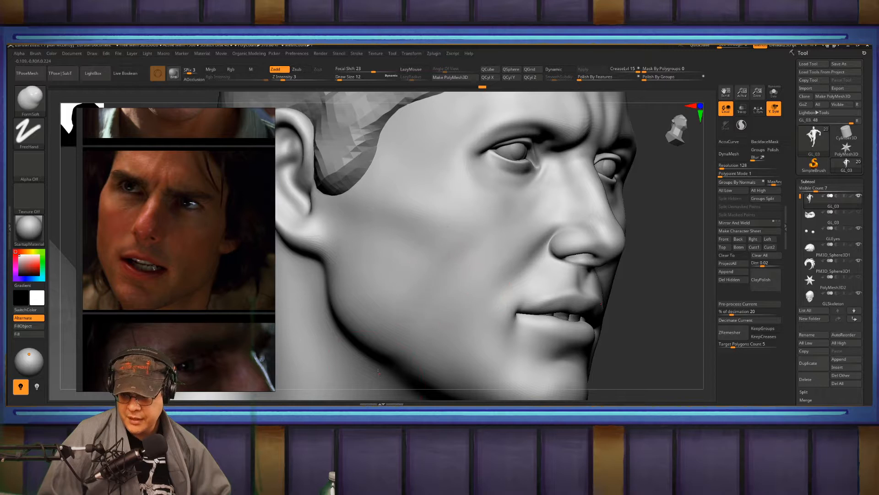
mouse_move(450, 282)
left_mouse_down("shift")
mouse_move(435, 294)
mouse_move(451, 242)
mouse_move(444, 238)
left_mouse_up("shift")
left_click_drag(407, 347, 415, 339)
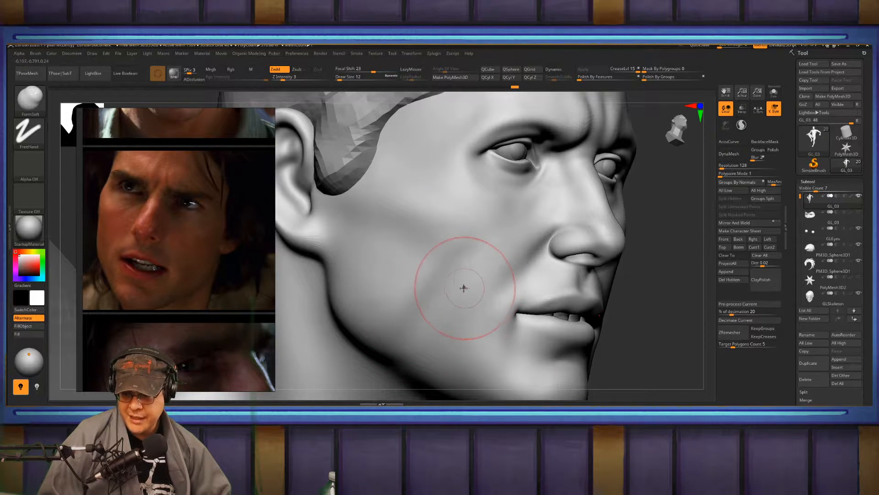
Refine the soft forms of the lower cheek and mouth corner, and smooth the cheek up towards the lower eyelid
mouse_move(463, 286)
right_mouse_down()
mouse_move(434, 271)
mouse_move(472, 240)
right_mouse_up()
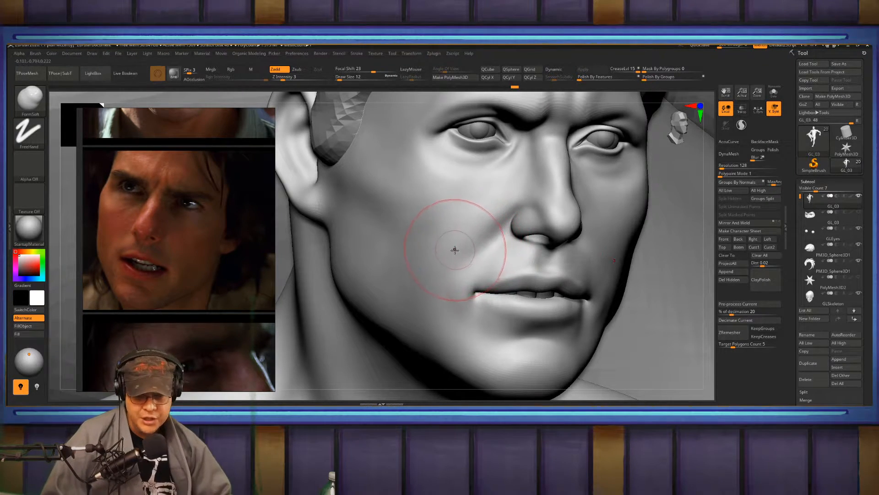
left_click_drag(673, 257, 555, 216)
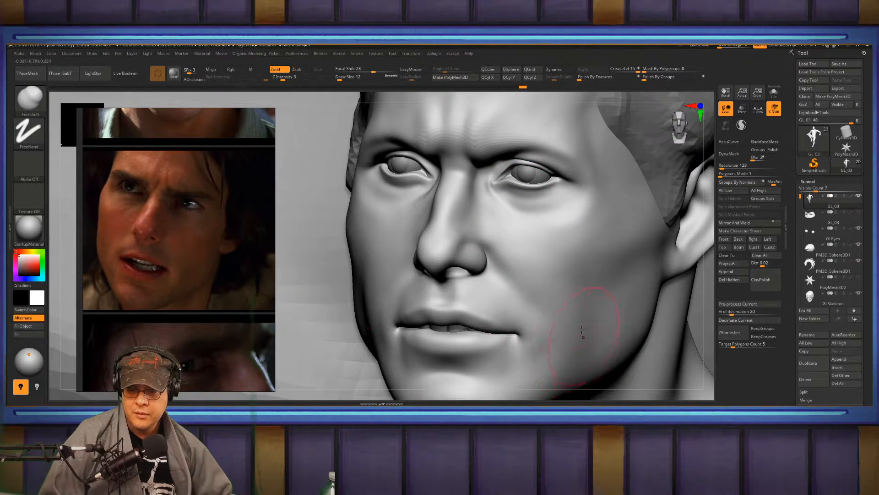
right_click_drag(573, 288, 571, 262)
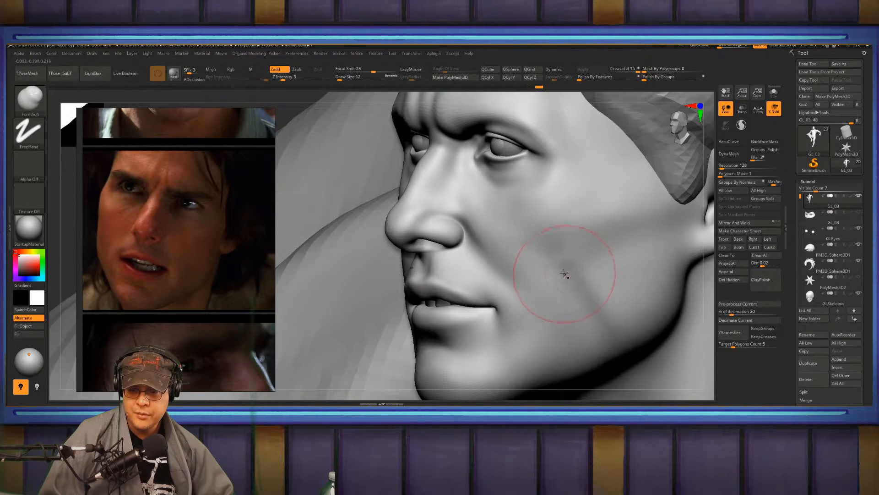
right_click_drag(452, 324, 523, 285)
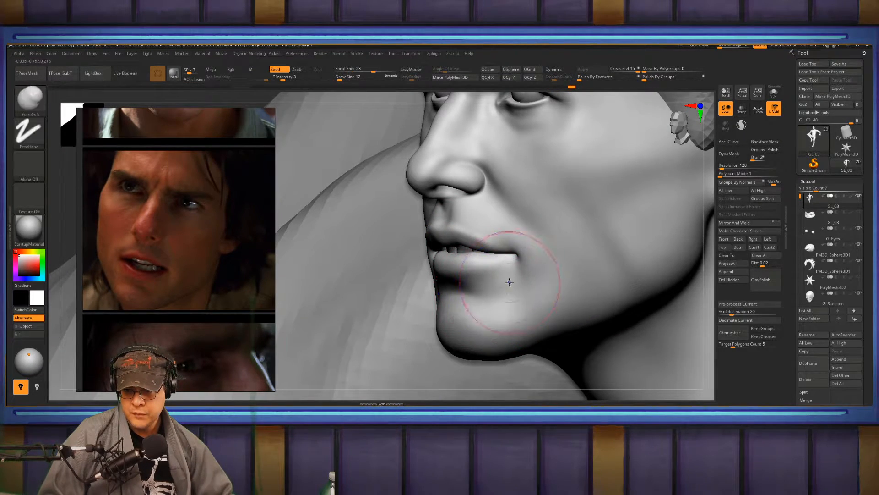
right_click_drag(527, 265, 528, 287)
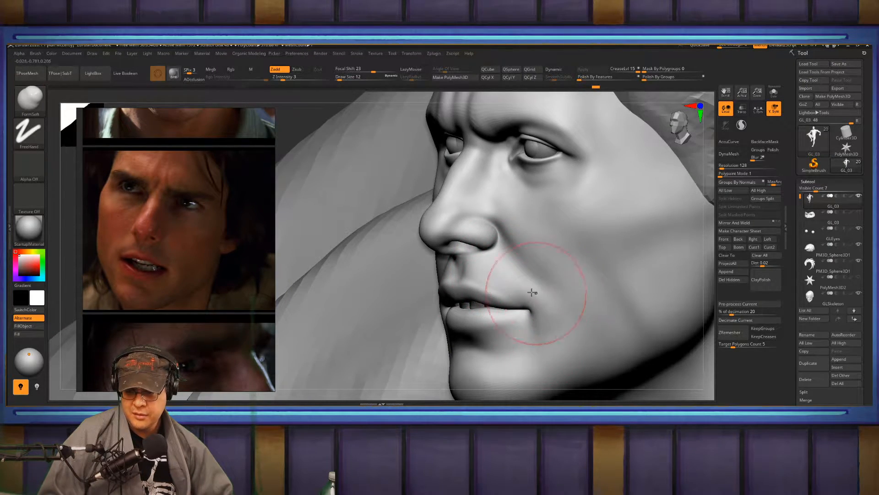
right_click_drag(540, 206, 523, 244)
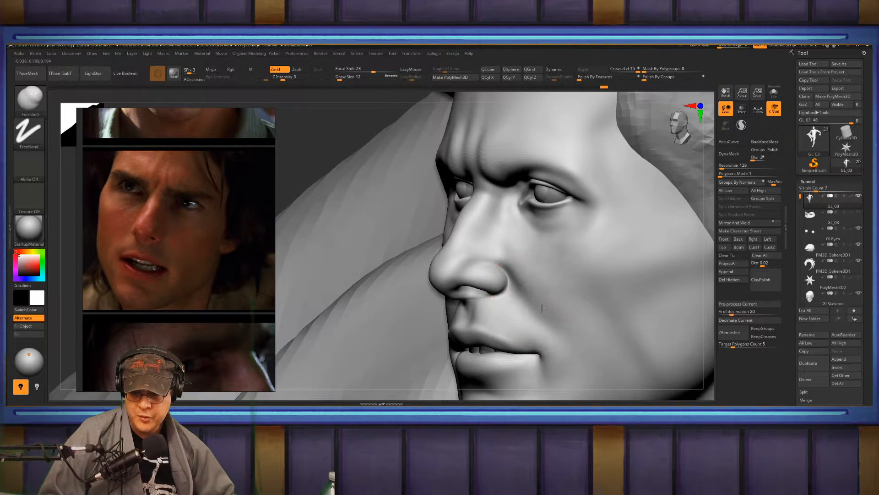
left_click_drag(578, 336, 543, 261, "shift")
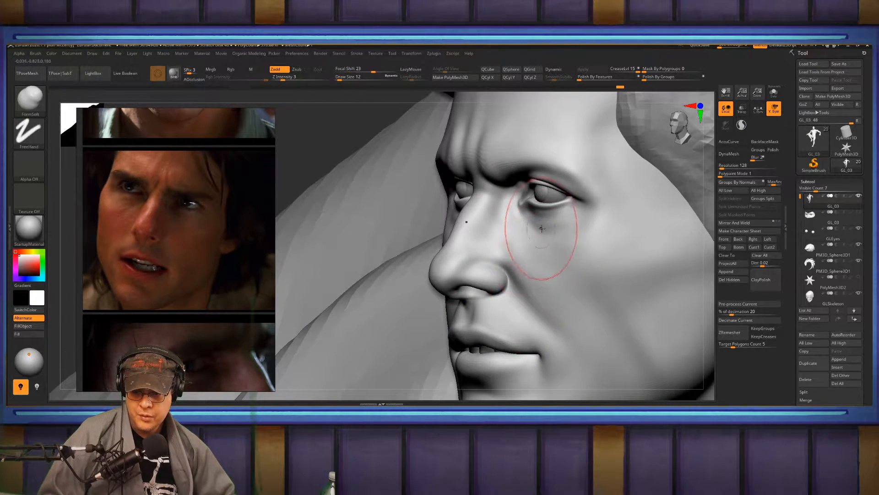
Soften the forehead and the brow ridge above the eye with smoothing strokes
right_click_drag(544, 246, 570, 277, "alt")
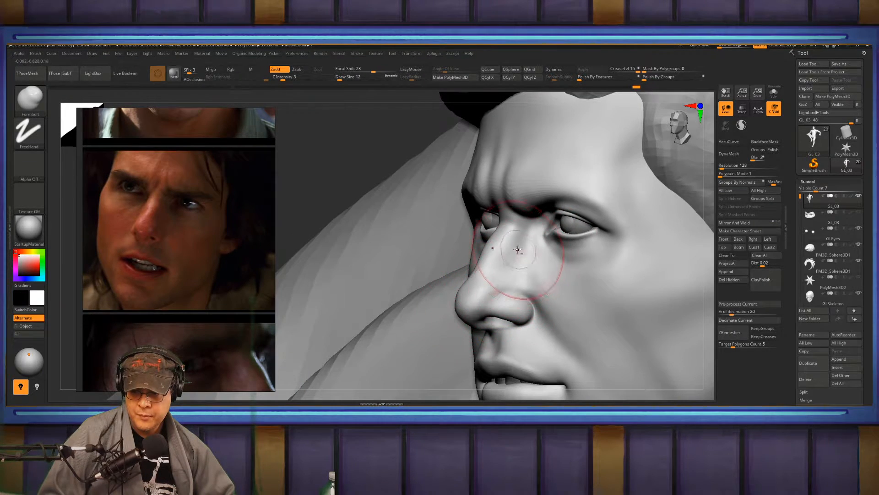
right_click_drag(518, 249, 481, 198)
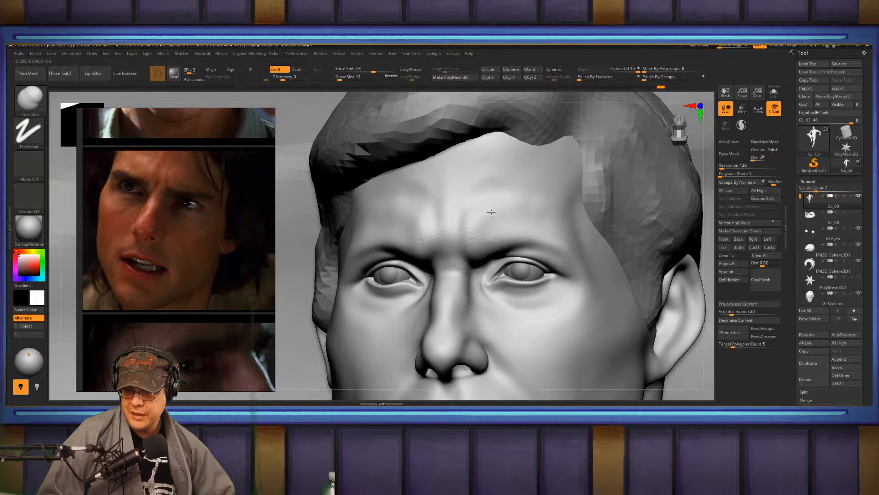
key("shift")
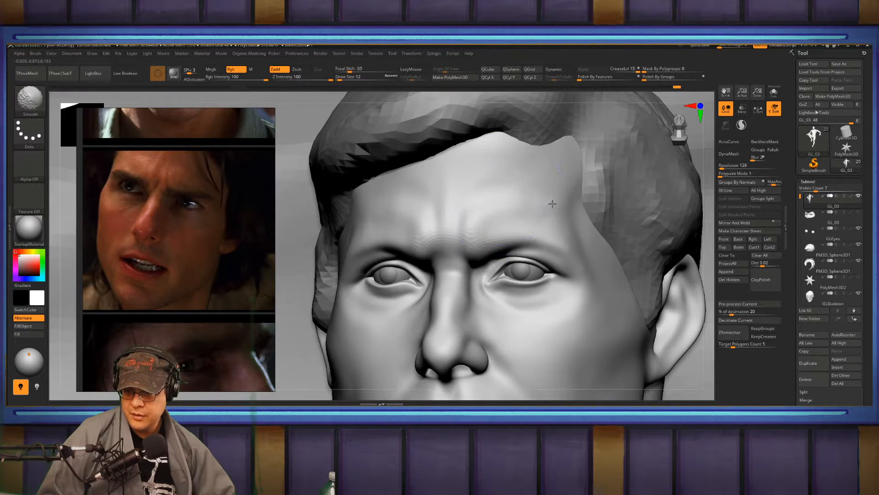
left_click_drag(552, 203, 518, 231, "shift")
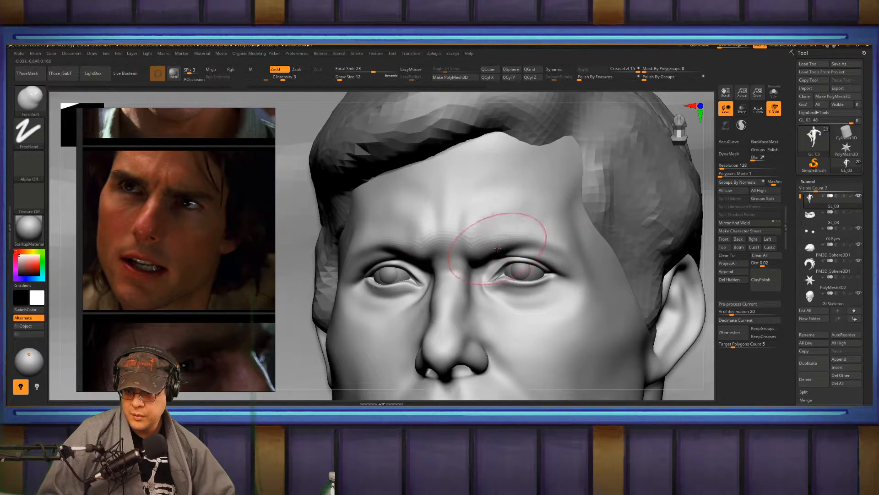
mouse_move(538, 215)
left_mouse_down("shift")
mouse_move(504, 214)
mouse_move(517, 188)
left_mouse_up("shift")
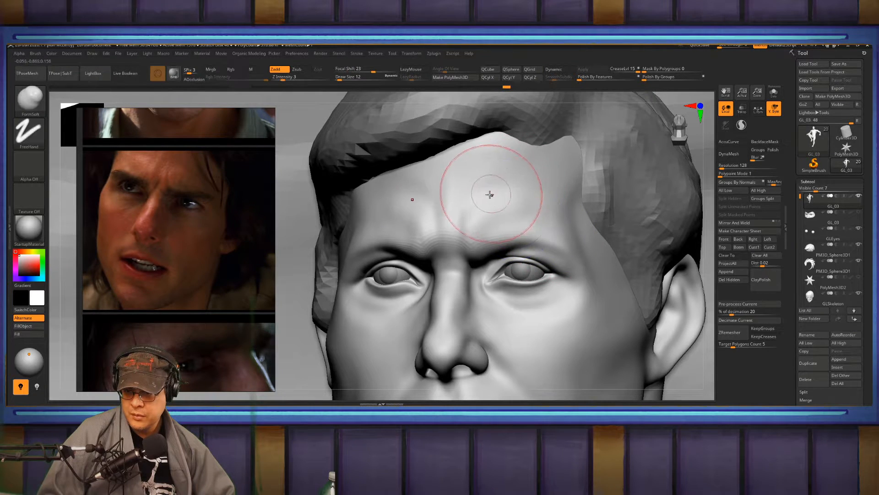
Add soft volume to the forehead above the brow and refine the inner brow from the opposite three-quarter angle
right_click_drag(491, 194, 401, 217)
mouse_move(357, 202)
left_mouse_down()
mouse_move(366, 224)
mouse_move(362, 206)
mouse_move(392, 213)
left_mouse_up()
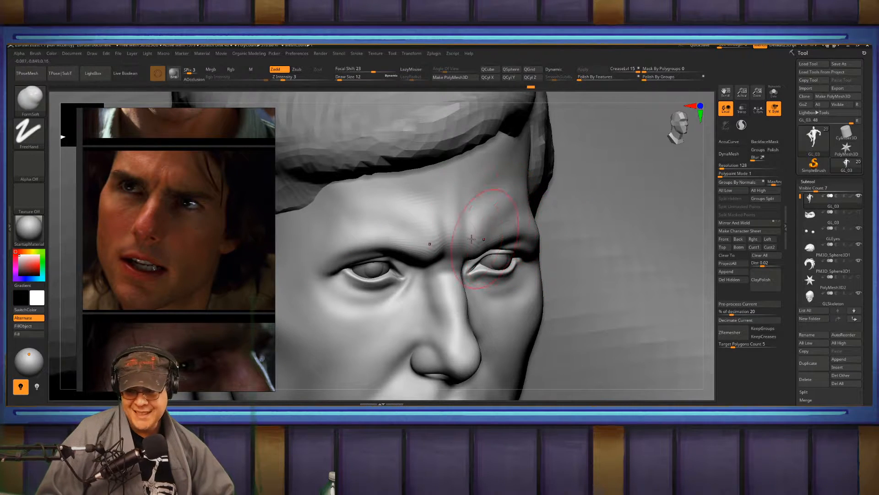
right_click_drag(395, 304, 446, 256, "alt")
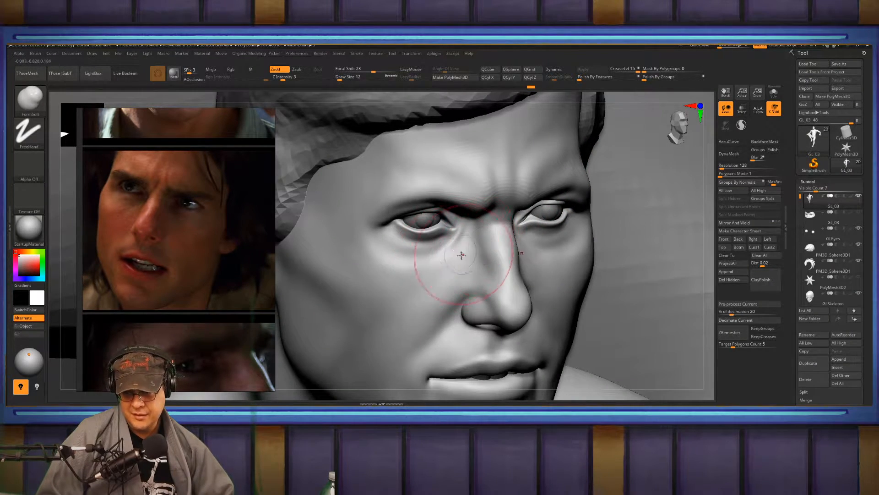
mouse_move(370, 312)
right_mouse_down("alt")
mouse_move(408, 284)
mouse_move(372, 212)
right_mouse_up("alt")
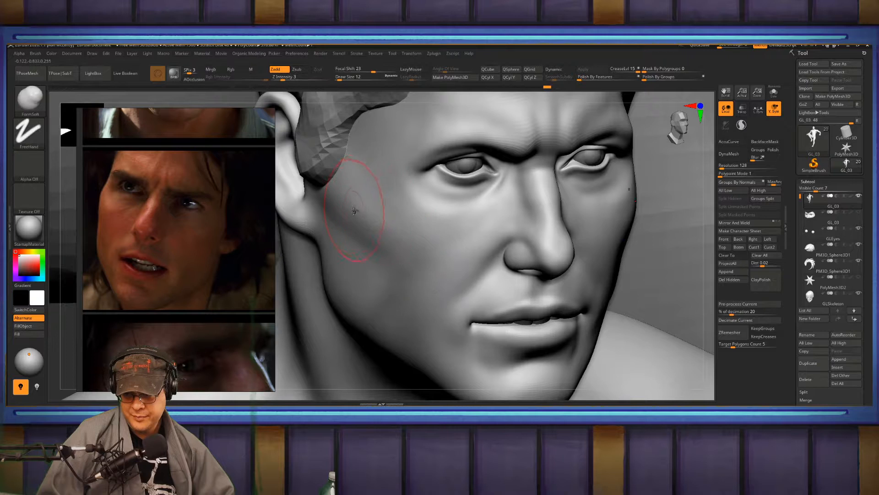
Check the face within the whole statue and smooth the upper forehead between the brow and the hairline
key("f")
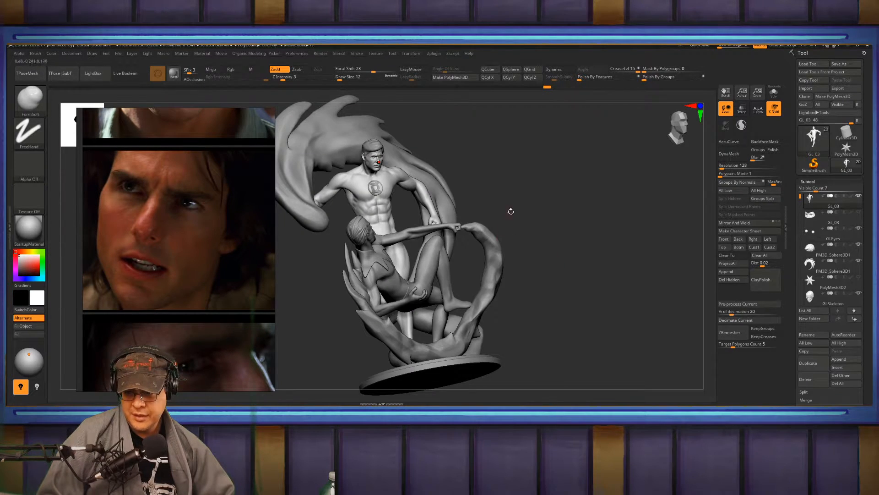
right_click_drag(511, 211, 504, 232, "shift")
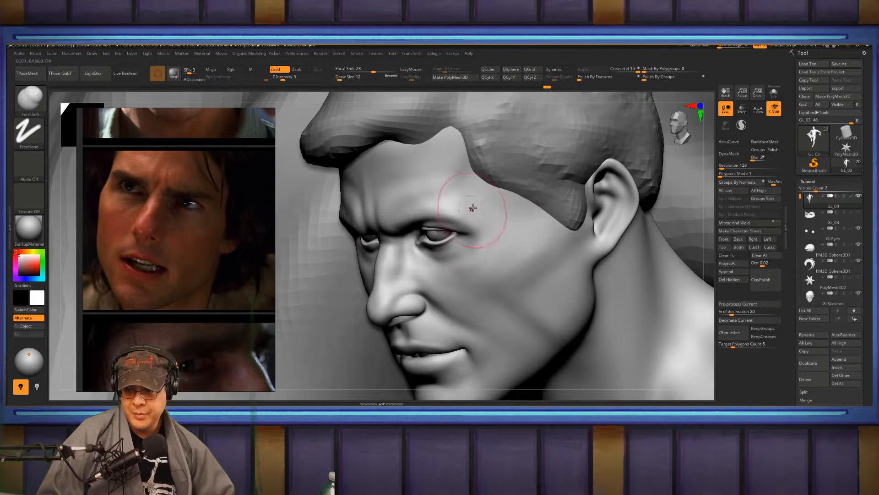
mouse_move(457, 153)
right_mouse_down("alt")
mouse_move(448, 177)
mouse_move(499, 185)
mouse_move(504, 194)
right_mouse_up("alt")
key("shift")
key("shift")
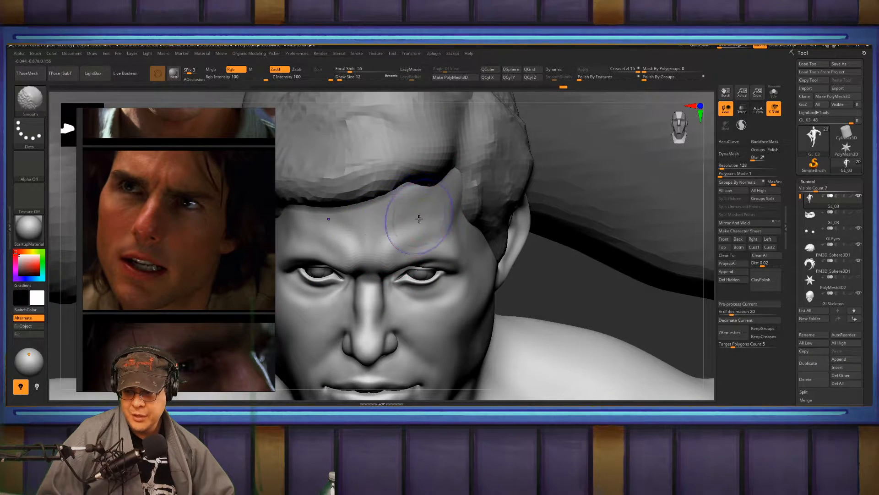
right_click_drag(419, 218, 398, 213)
key("shift")
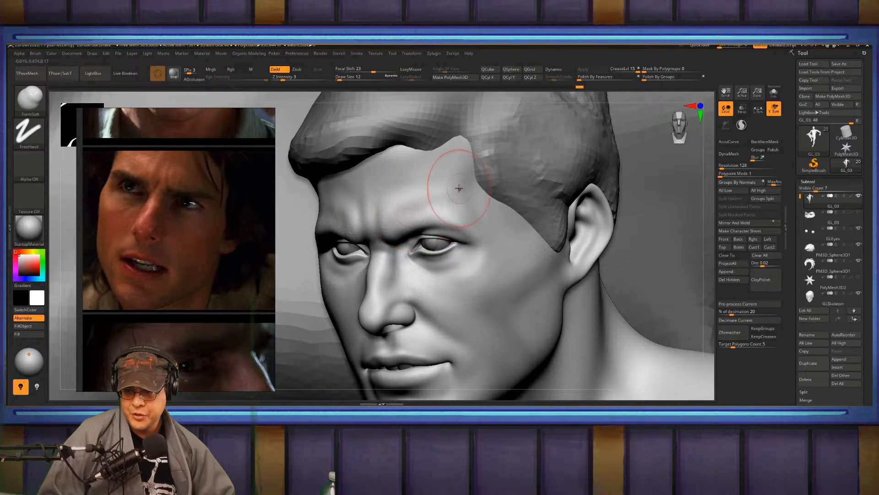
Smooth the cheek between the side of the nose and the mouth corner
right_click_drag(404, 302, 375, 265, "alt")
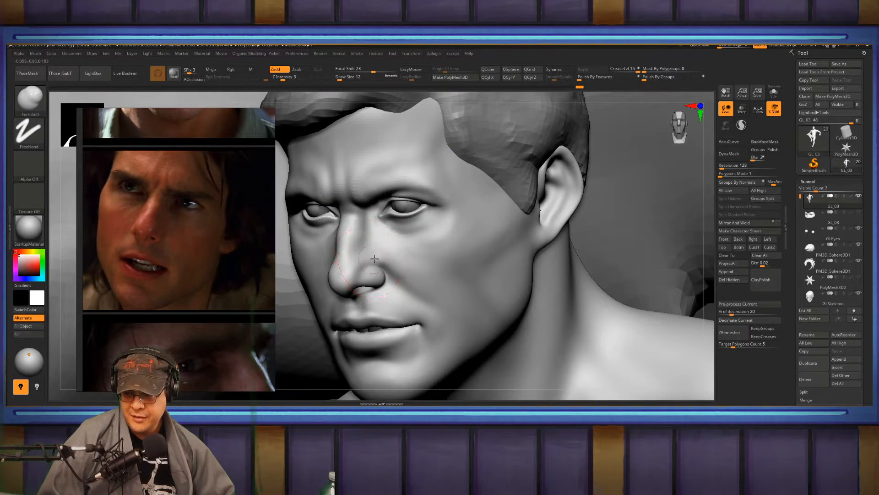
key("shift")
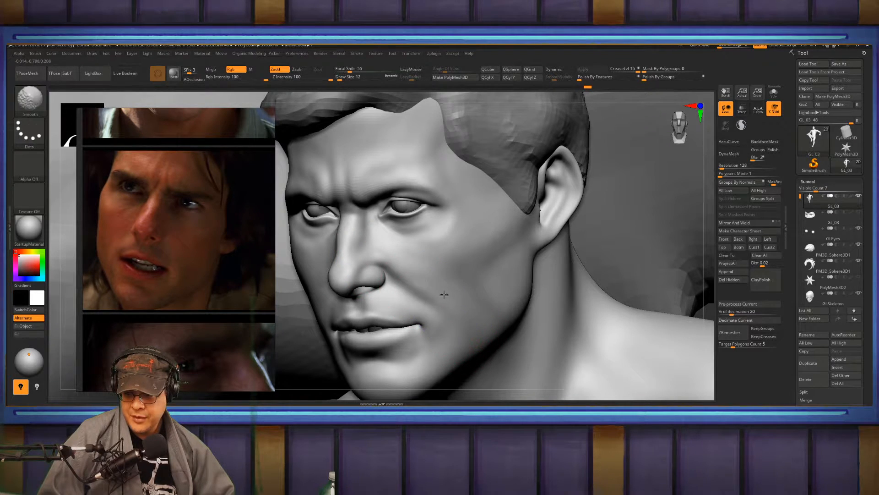
mouse_move(428, 251)
right_mouse_down()
mouse_move(418, 318)
mouse_move(408, 284)
mouse_move(415, 290)
right_mouse_up()
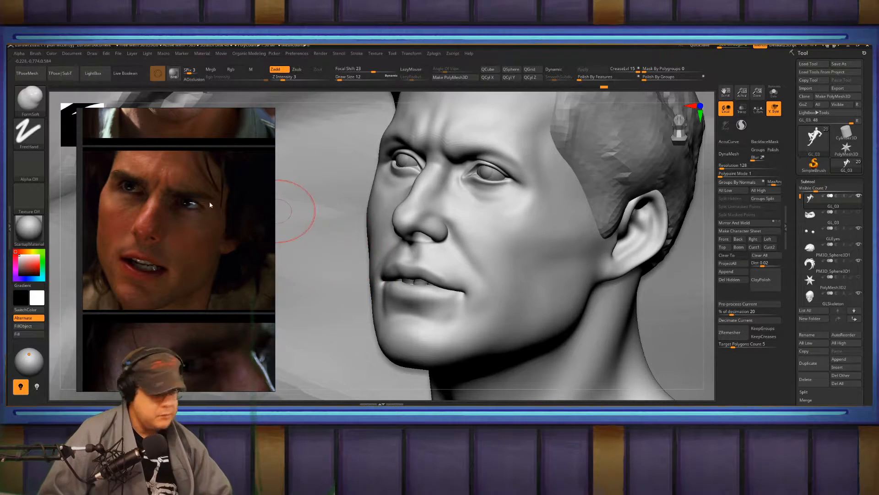
Build up the rear jaw below the ear with FormSoft strokes and smooth its transition into the neck
right_click_drag(477, 202, 431, 219)
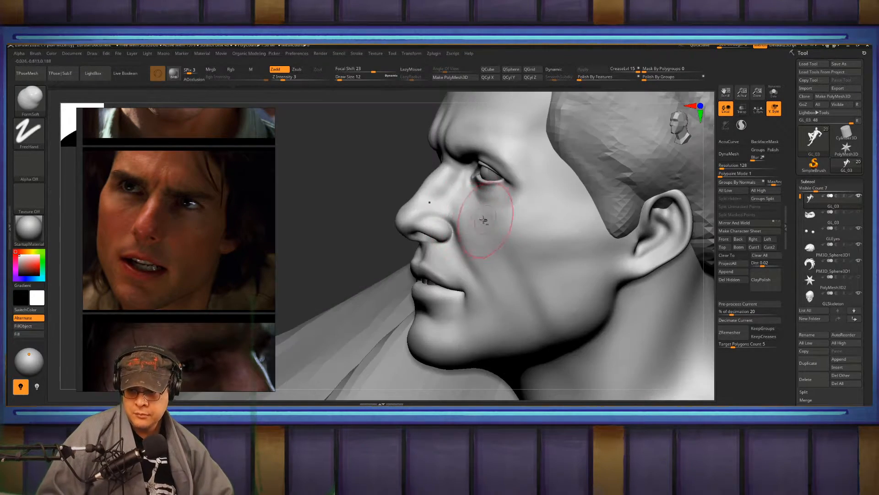
mouse_move(520, 282)
right_mouse_down("alt")
mouse_move(500, 260)
mouse_move(535, 269)
mouse_move(556, 293)
right_mouse_up("alt")
mouse_move(555, 313)
left_mouse_down()
mouse_move(575, 270)
mouse_move(583, 284)
left_mouse_up()
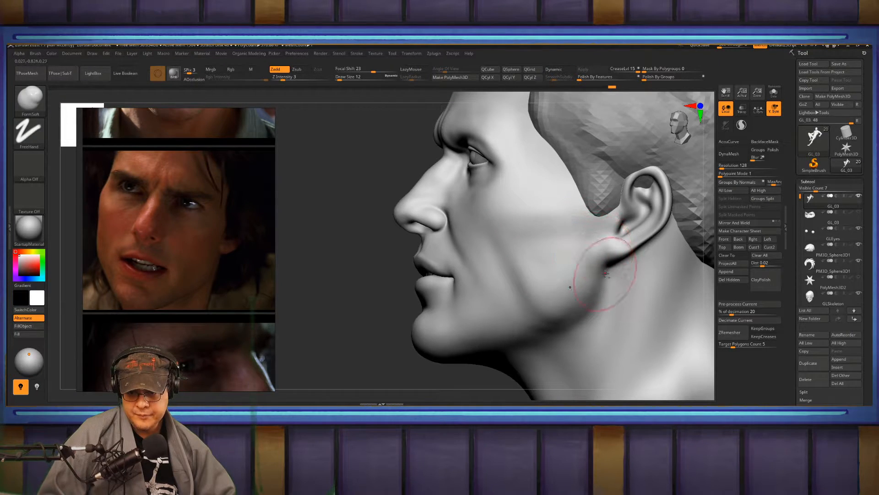
mouse_move(589, 257)
left_mouse_down()
mouse_move(585, 249)
mouse_move(614, 291)
left_mouse_up()
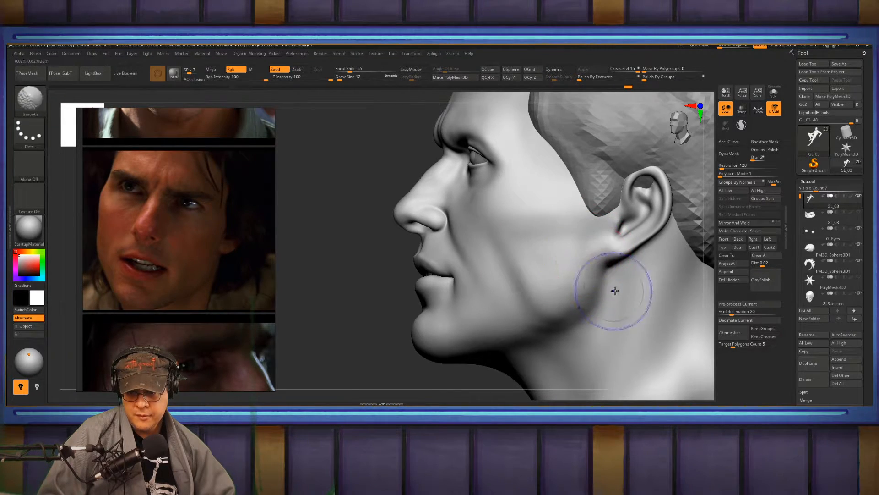
right_click_drag(580, 255, 619, 272)
right_click_drag(566, 267, 461, 274)
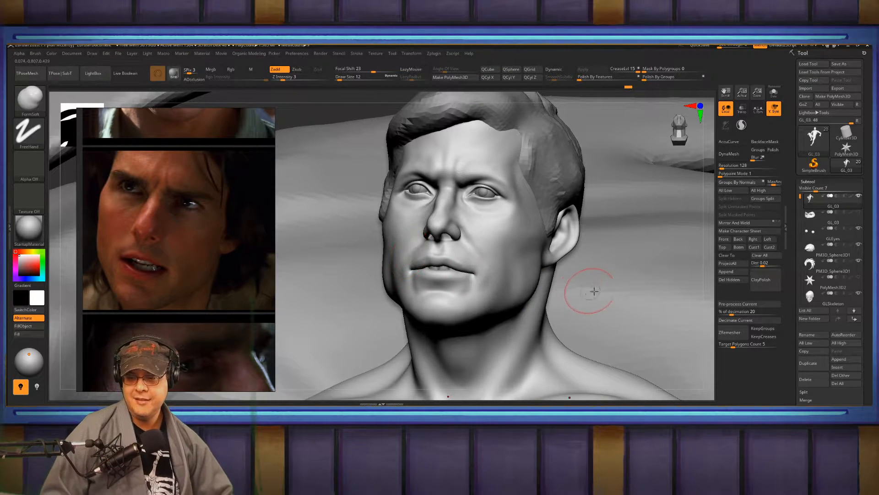
Smooth the lower cheek beside the mouth, checking the face from the front and three-quarter angles
left_click_drag(595, 292, 602, 319)
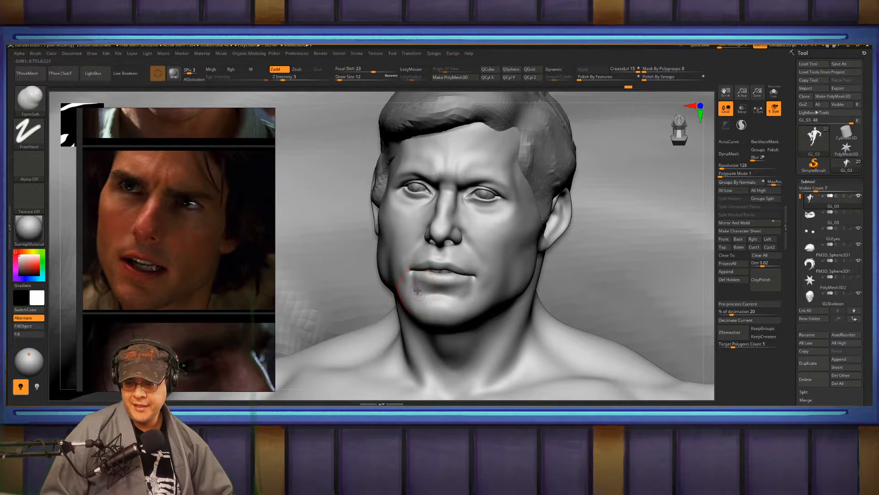
key("shift")
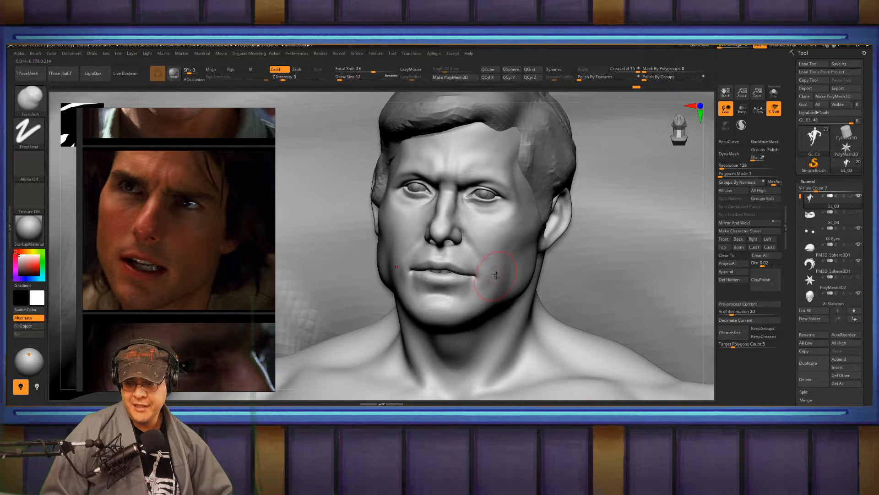
left_click_drag(604, 293, 562, 297)
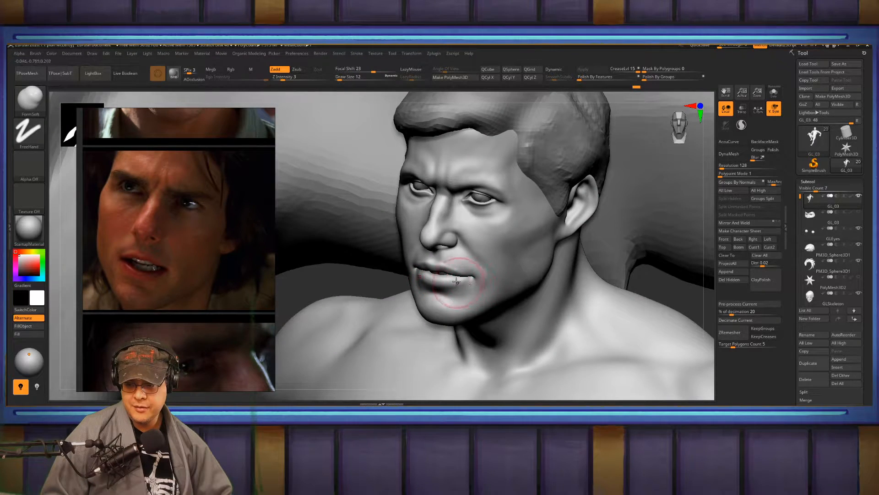
right_click_drag(457, 281, 461, 275, "ctrl")
Carve a subtle crease below the eye into the upper cheek with the DamStandard brush and soften it
key("b")
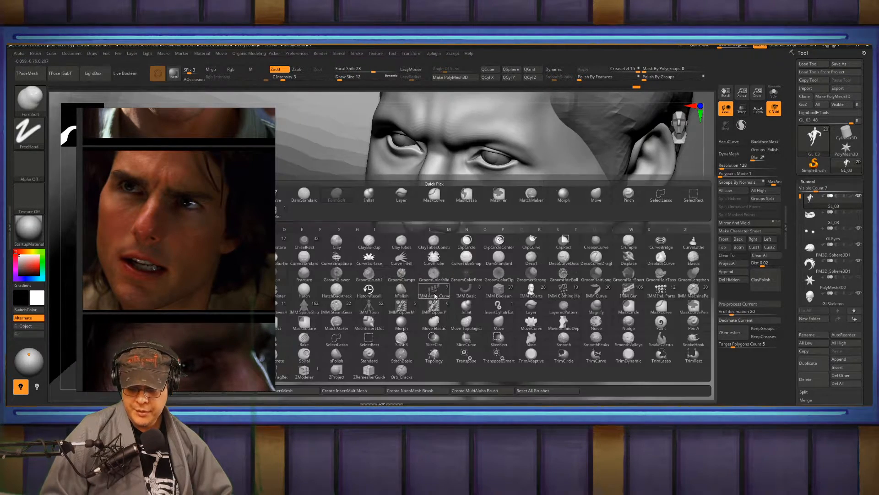
key("d")
key("s")
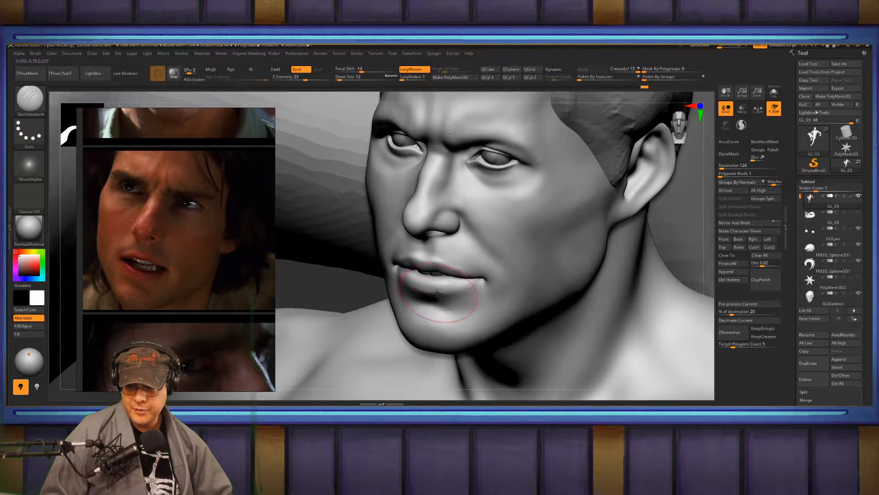
mouse_move(438, 293)
right_mouse_down()
mouse_move(415, 211)
mouse_move(453, 252)
mouse_move(488, 217)
mouse_move(453, 227)
right_mouse_up()
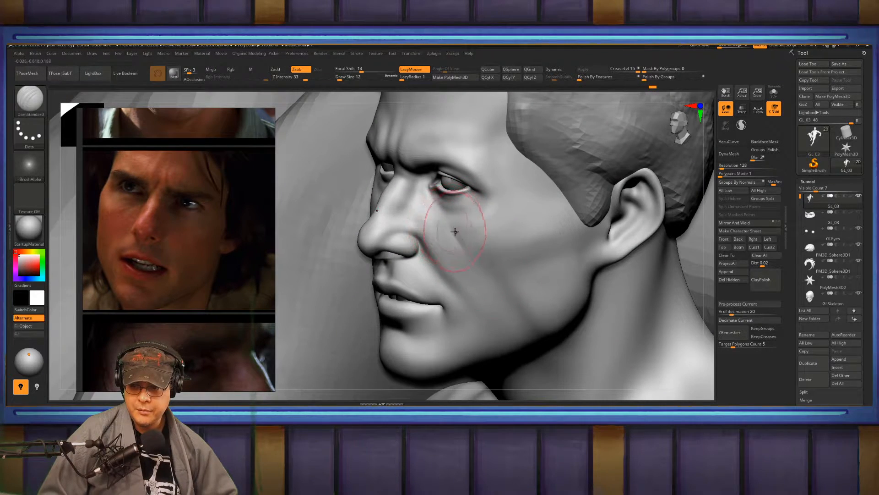
key("shift")
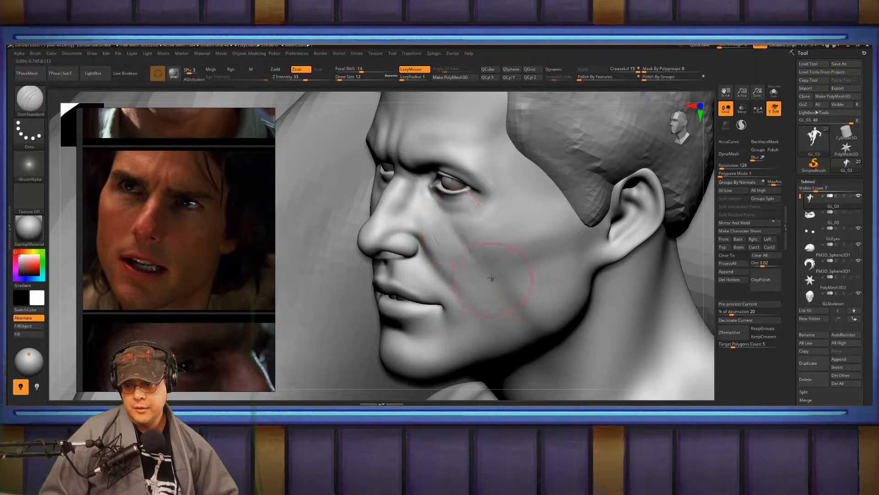
Refine the side of the cheek and jaw below the ear with FormSoft at draw size 17 and smooth it
right_click_drag(491, 278, 481, 213)
right_click_drag(346, 204, 403, 223, "alt")
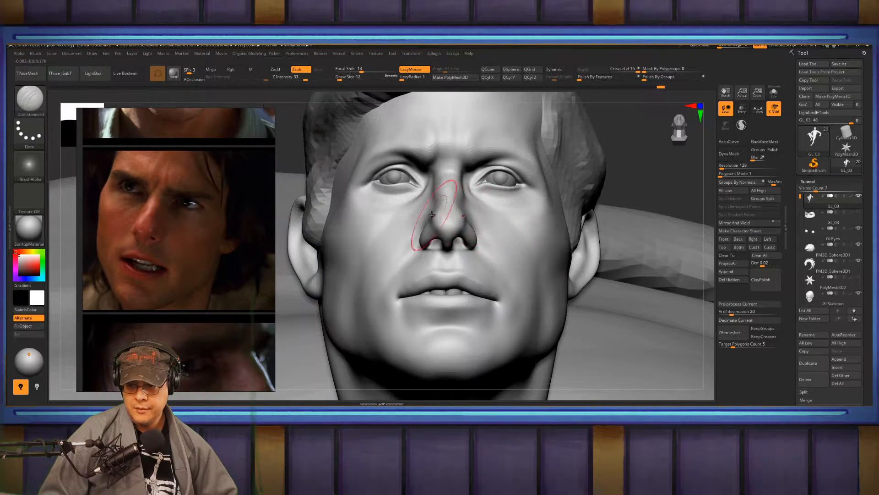
key("b")
key("f")
key("s")
mouse_move(387, 332)
right_mouse_down("alt")
mouse_move(418, 290)
mouse_move(403, 259)
mouse_move(373, 235)
right_mouse_up("alt")
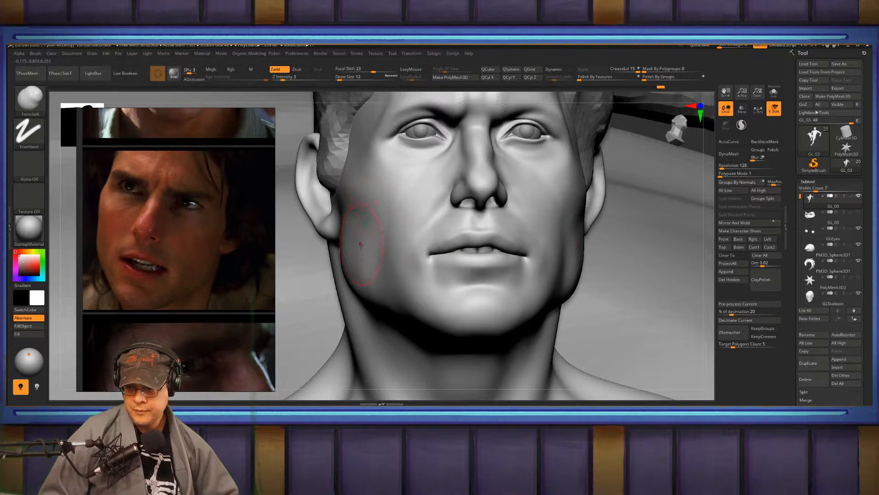
key("s")
left_click_drag(370, 245, 373, 245)
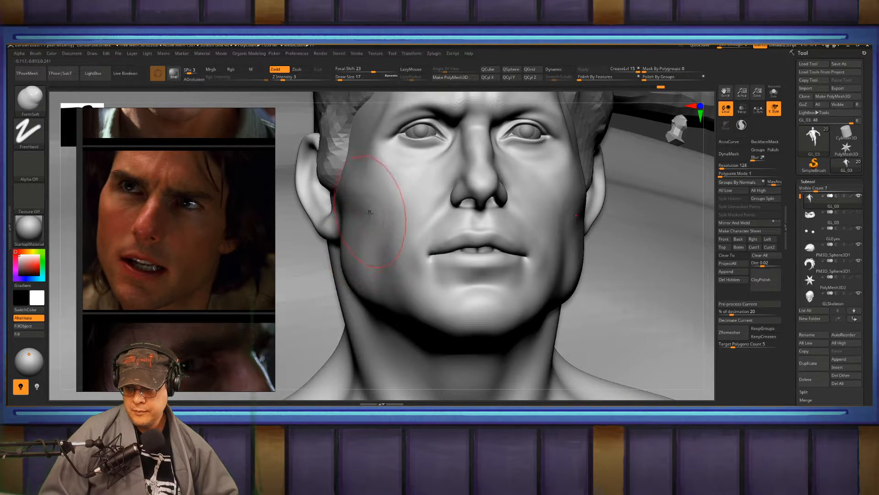
key("shift")
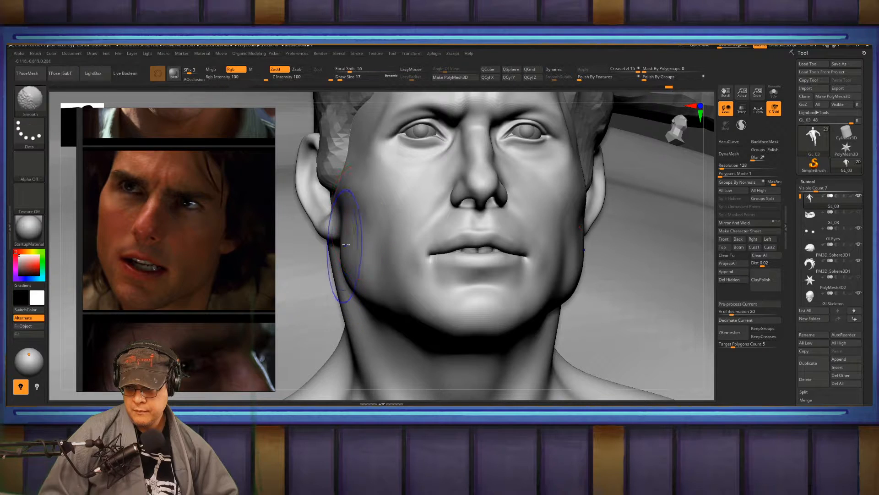
Fill out the cheek between the nostril and mouth corner with FormSoft and smooth it from three-quarter angles
right_click_drag(485, 224, 412, 242)
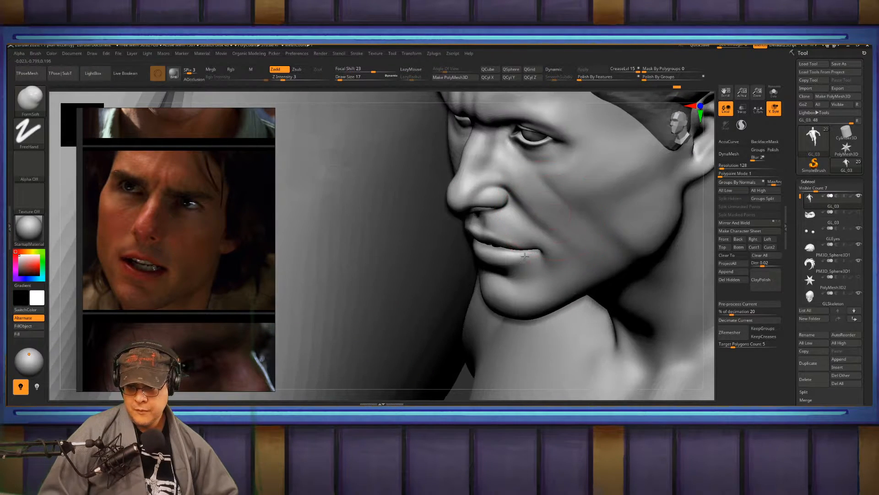
mouse_move(569, 179)
right_mouse_down("alt")
mouse_move(546, 246)
mouse_move(550, 223)
mouse_move(526, 252)
mouse_move(492, 235)
right_mouse_up("alt")
mouse_move(494, 244)
left_mouse_down()
mouse_move(496, 261)
mouse_move(540, 285)
mouse_move(521, 273)
left_mouse_up()
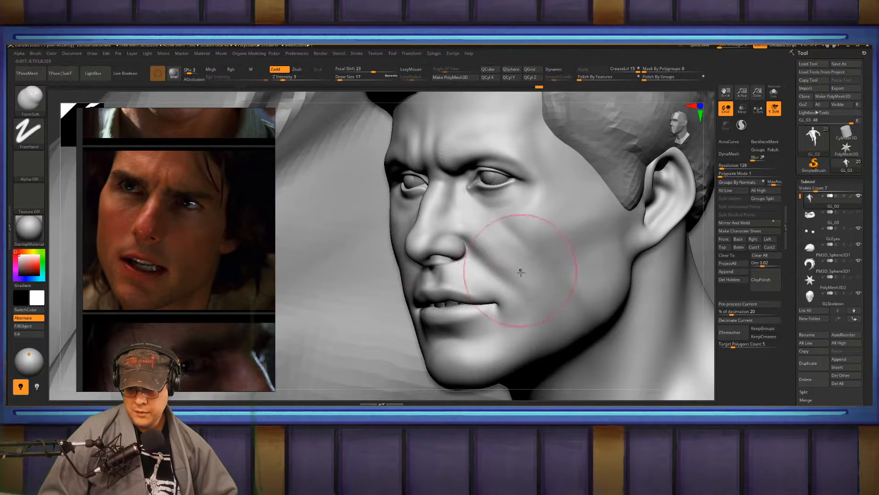
key("shift")
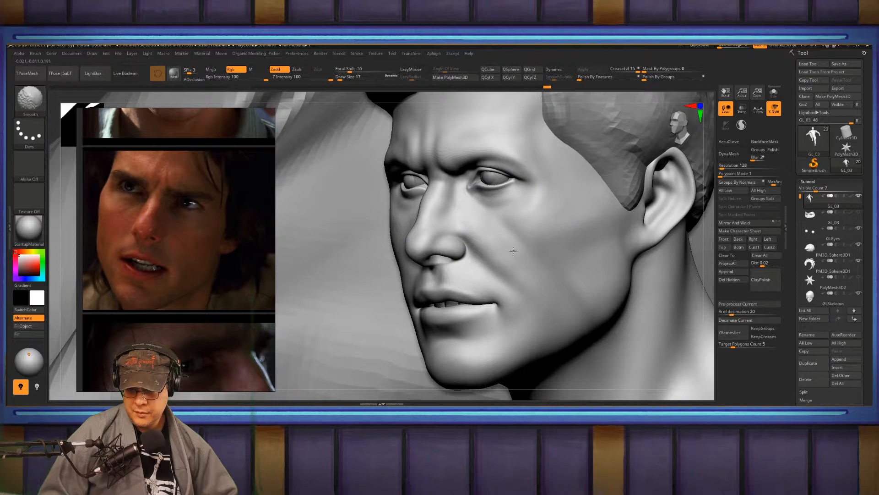
left_click_drag(513, 248, 508, 253, "shift")
mouse_move(475, 227)
right_mouse_down()
mouse_move(498, 244)
mouse_move(473, 241)
right_mouse_up()
key("shift")
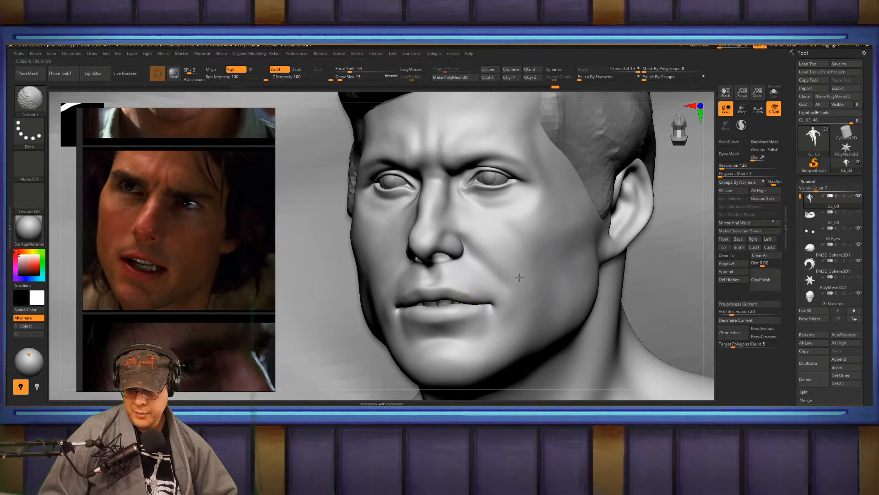
mouse_move(508, 279)
right_mouse_down()
mouse_move(502, 284)
mouse_move(486, 261)
right_mouse_up()
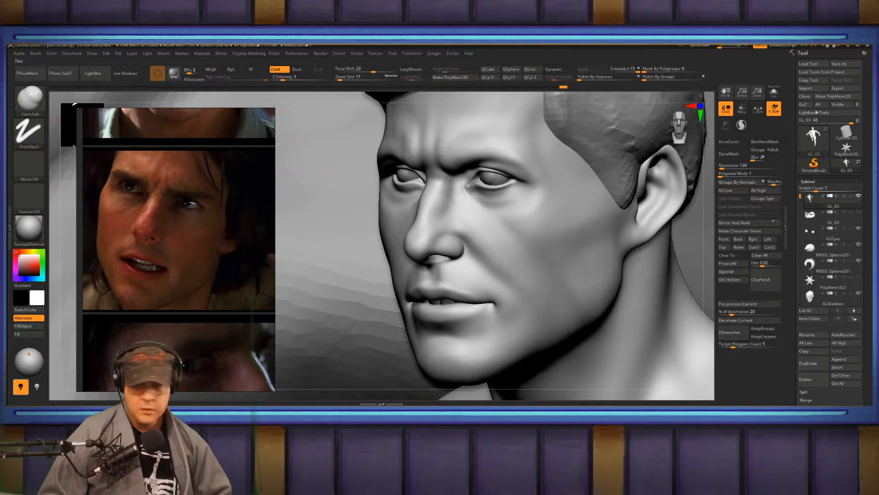
Look over the comic cover on the reference board and enlarge the actor photo's nose and mouth for comparison
scroll(151, 272, "down", 8)
middle_click_drag(151, 272, 303, 335)
scroll(188, 244, "up", 10)
middle_click_drag(211, 115, 215, 276)
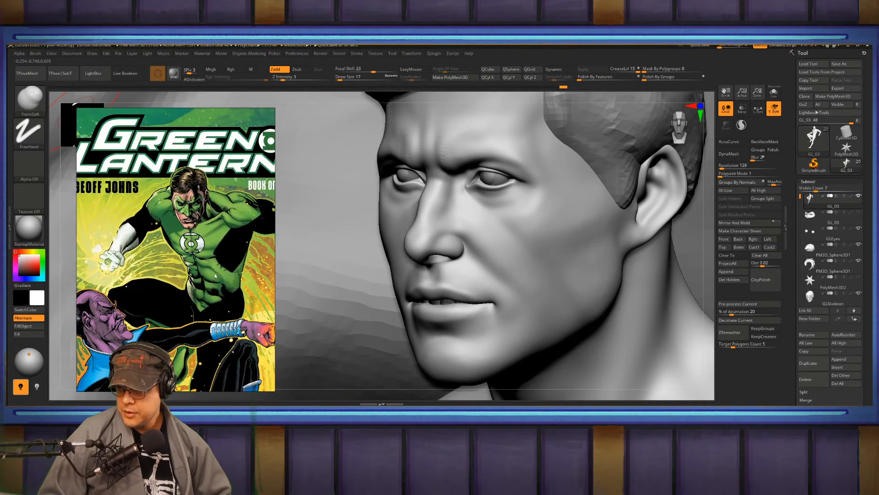
scroll(194, 222, "down", 10)
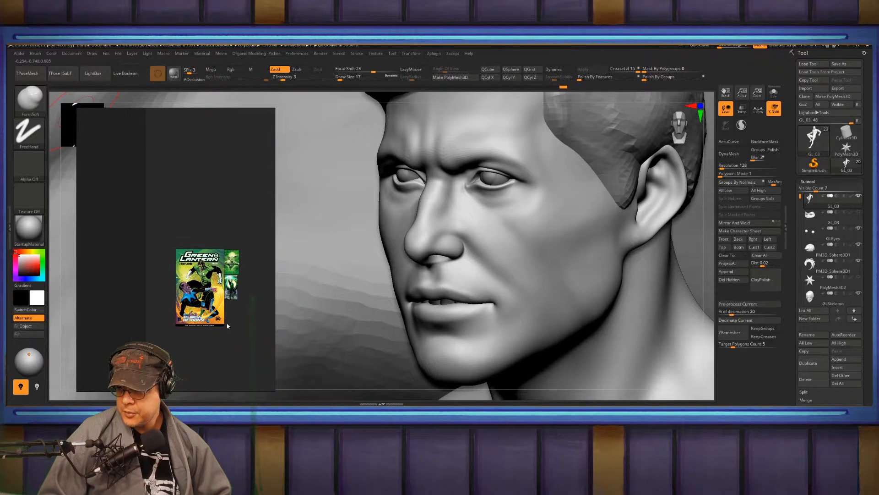
middle_click_drag(275, 380, 142, 240)
middle_click_drag(196, 261, 173, 255)
scroll(186, 266, "up", 12)
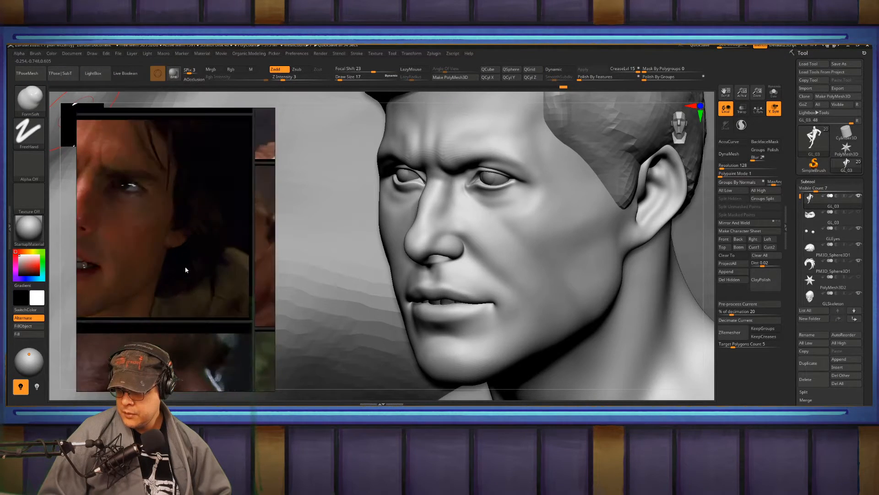
middle_click_drag(219, 291, 271, 296)
middle_click_drag(197, 276, 188, 255)
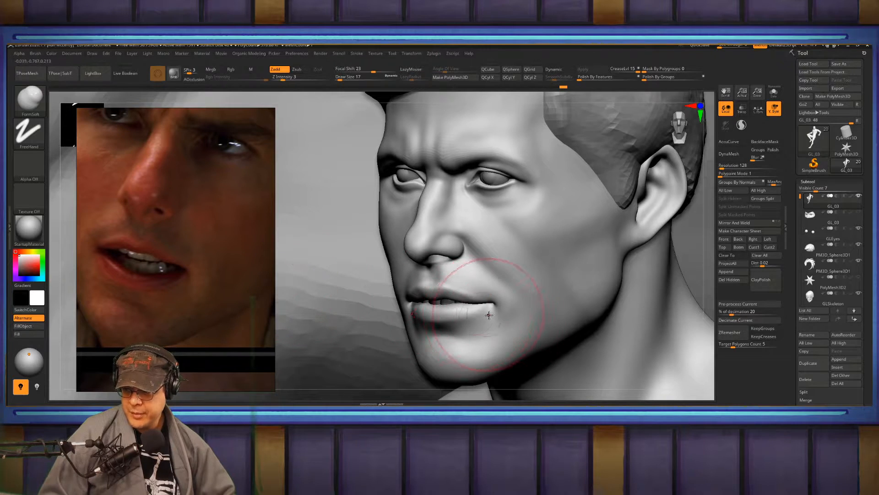
Choose the Move Topological brush, lower the head's subdivision level, and mask the face above the lower lip
key("d")
right_click_drag(468, 291, 449, 272)
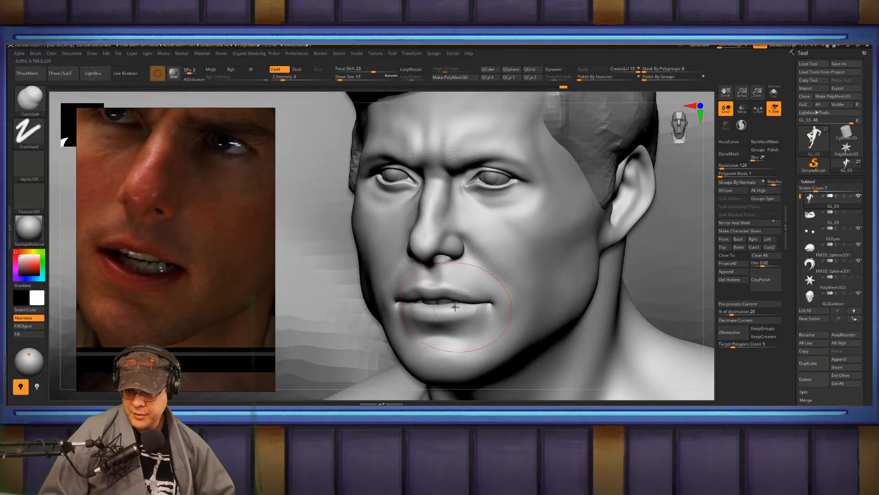
key("b")
key("m")
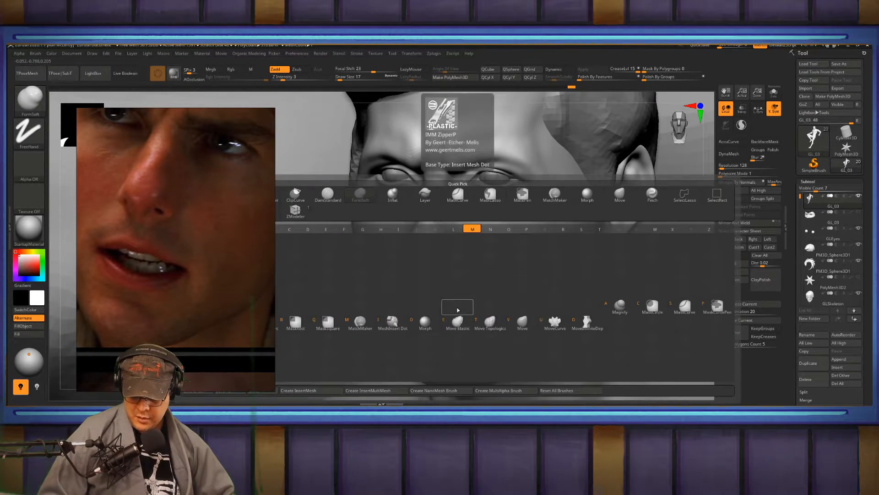
key("t")
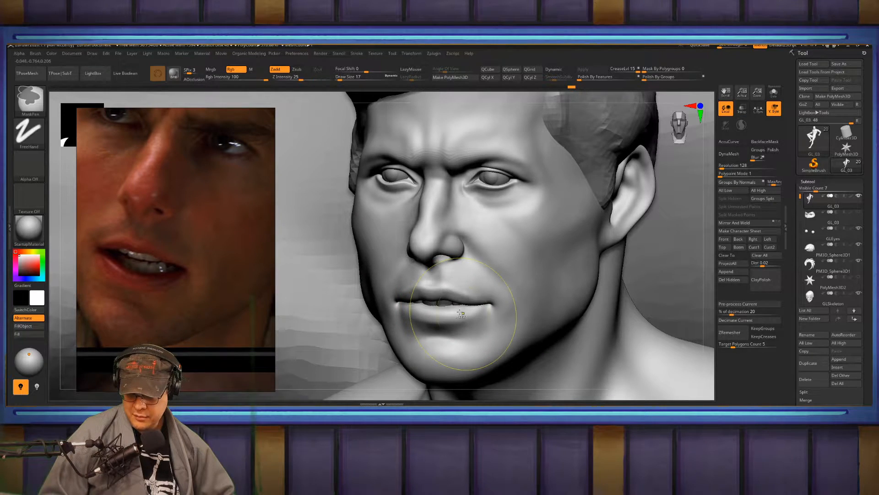
key("w")
key("shift+d")
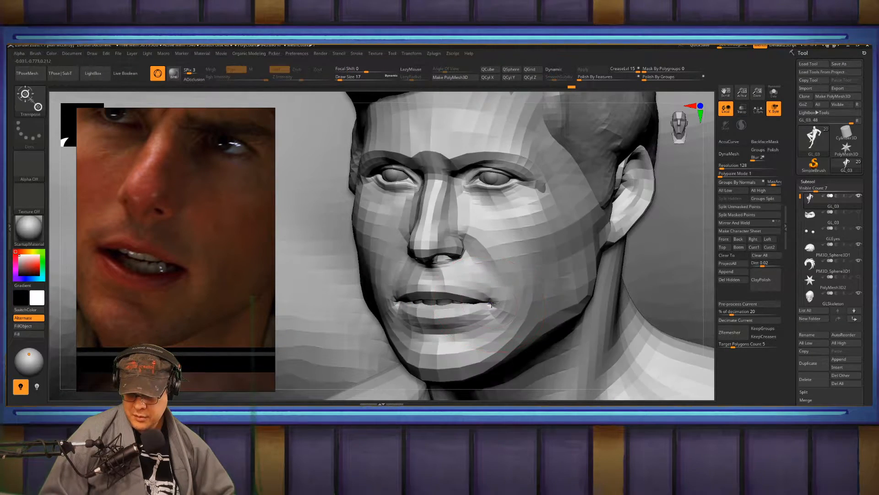
key("q")
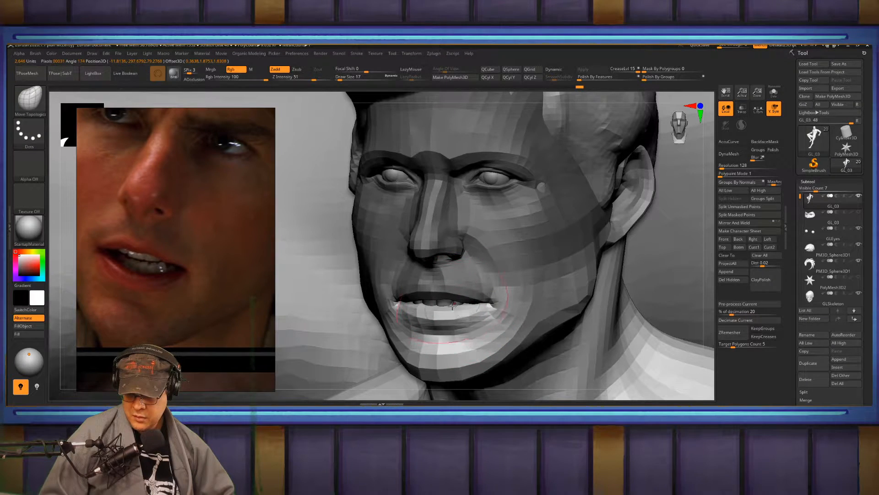
Hide the face's outer skin polygroup, solo the body subtool and display its polygroup wireframe to expose the mouth interior
key("ctrl+shift")
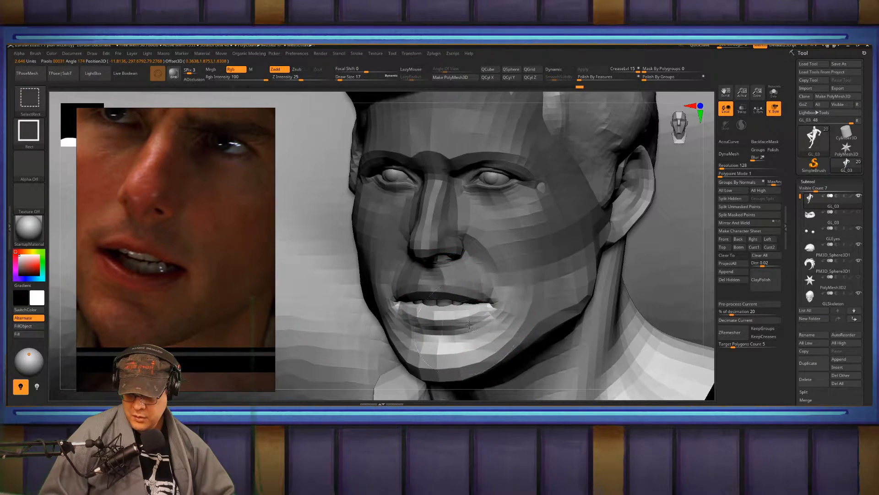
left_click(469, 325, "ctrl+alt+shift")
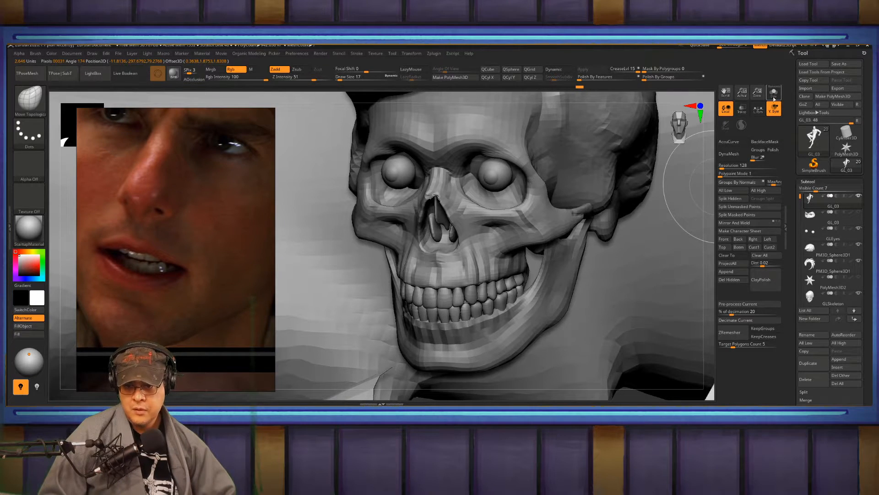
left_click(773, 93)
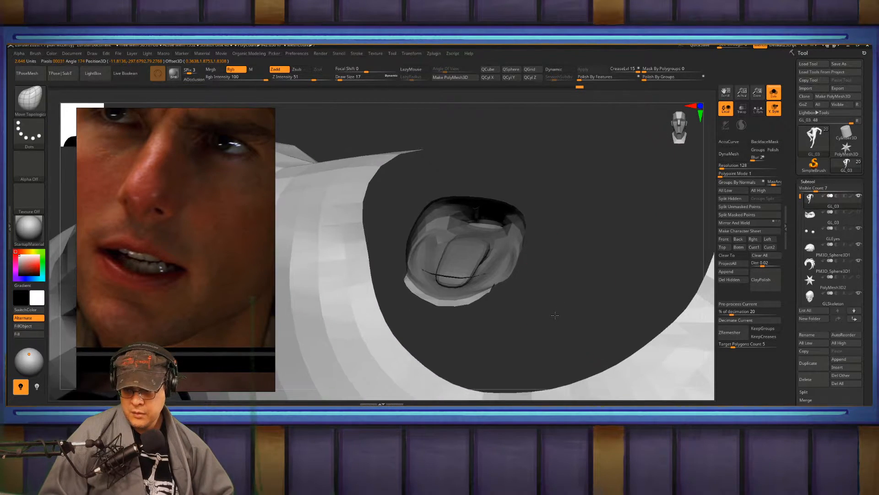
mouse_move(555, 315)
left_mouse_down()
mouse_move(527, 300)
mouse_move(546, 244)
left_mouse_up()
key("shift+f")
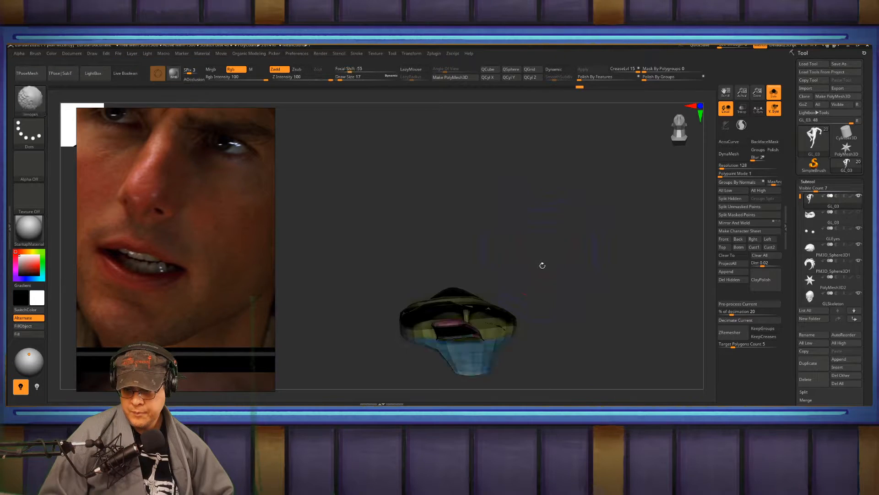
Isolate the mouth interior's polygroups to check their masking, undo the accidental mask change, and show the whole body again
left_click(484, 319, "ctrl+shift")
left_click_drag(538, 275, 541, 311)
left_click(451, 353, "ctrl+shift")
left_click_drag(545, 343, 573, 312)
left_click(550, 294, "ctrl+shift")
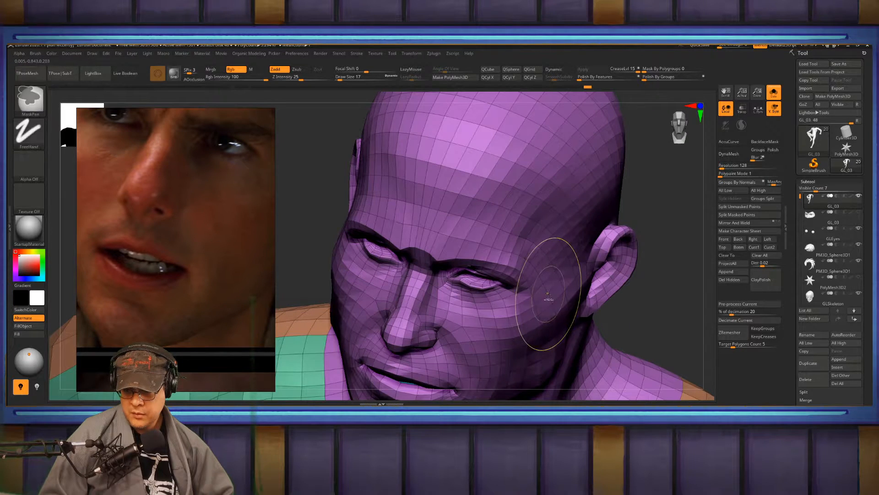
key("ctrl+z")
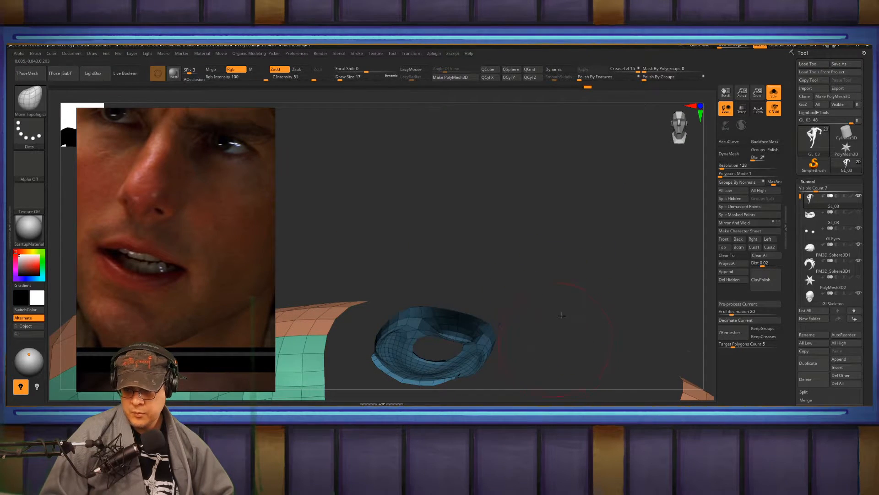
mouse_move(552, 304)
left_mouse_down()
mouse_move(577, 282)
mouse_move(557, 323)
mouse_move(481, 285)
mouse_move(387, 202)
left_mouse_up()
left_click(568, 234, "ctrl+shift")
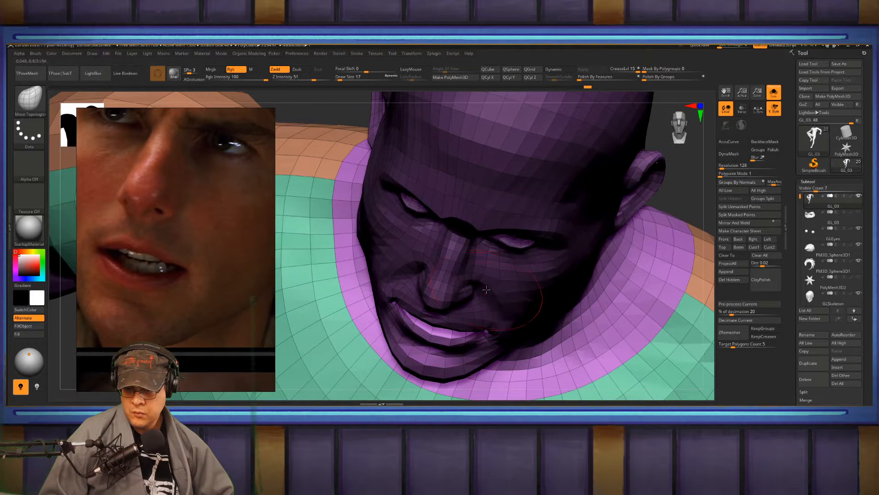
Adjust the lower lip with the Move Topological brush to part the lips, and invert the mask
mouse_move(533, 291)
right_mouse_down()
mouse_move(477, 254)
mouse_move(483, 229)
mouse_move(451, 224)
right_mouse_up()
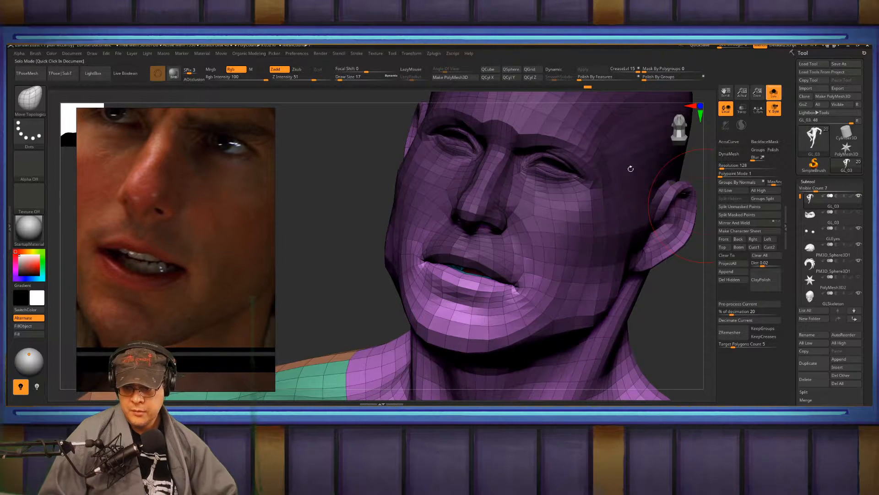
left_click_drag(478, 277, 474, 284)
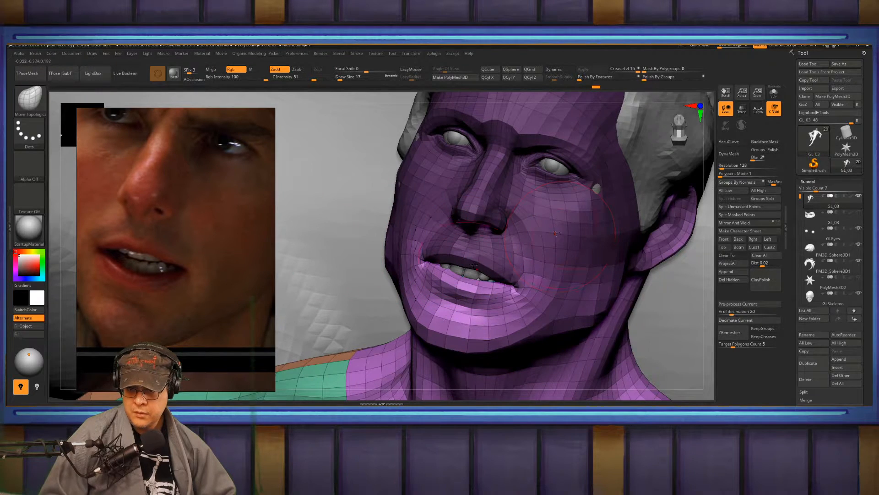
left_click(702, 295, "ctrl")
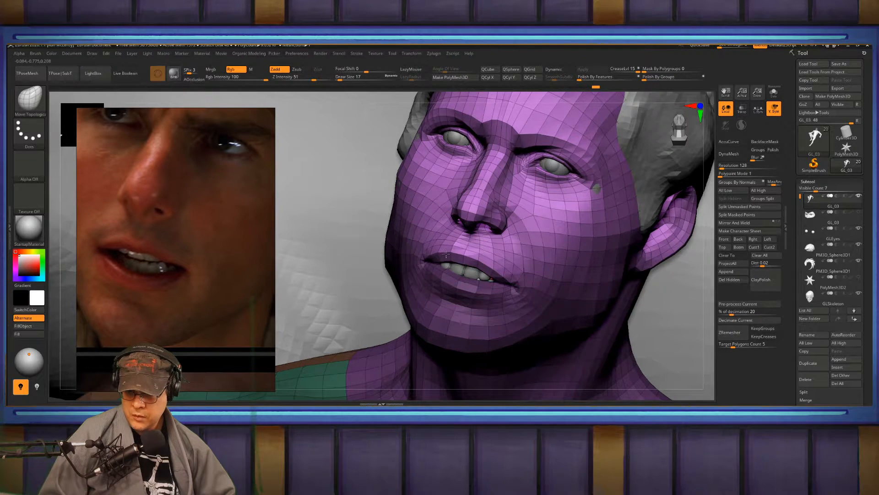
Reshape the upper lip's edge above the teeth with the Move Topological brush at draw size 8
mouse_move(451, 255)
right_mouse_down()
mouse_move(460, 261)
mouse_move(467, 252)
right_mouse_up()
key("s")
left_click_drag(464, 253, 461, 253)
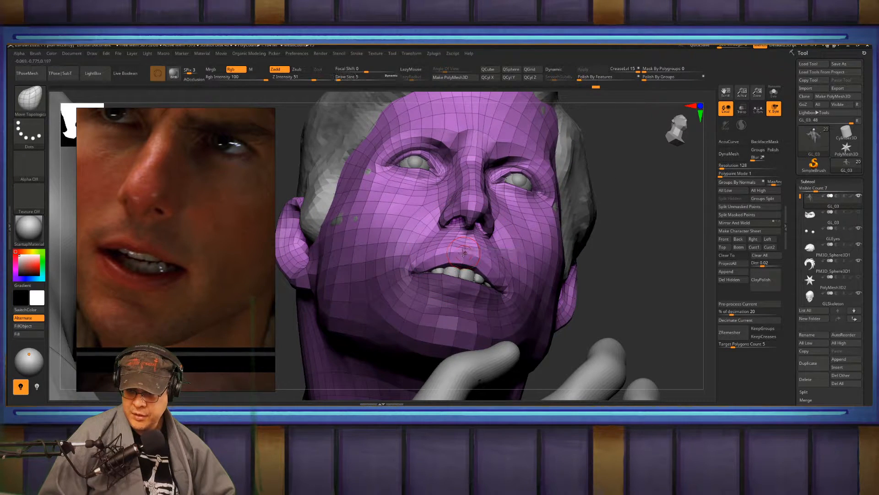
key("s")
left_click(464, 254)
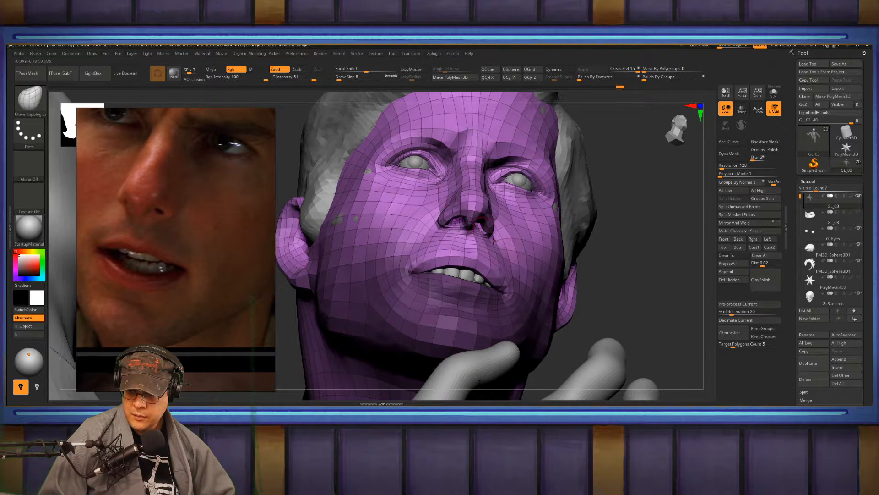
Turn off the polygroup wireframe and check the parted lips in profile, on the full statue and from the front
mouse_move(493, 242)
right_mouse_down()
mouse_move(451, 242)
mouse_move(447, 251)
right_mouse_up()
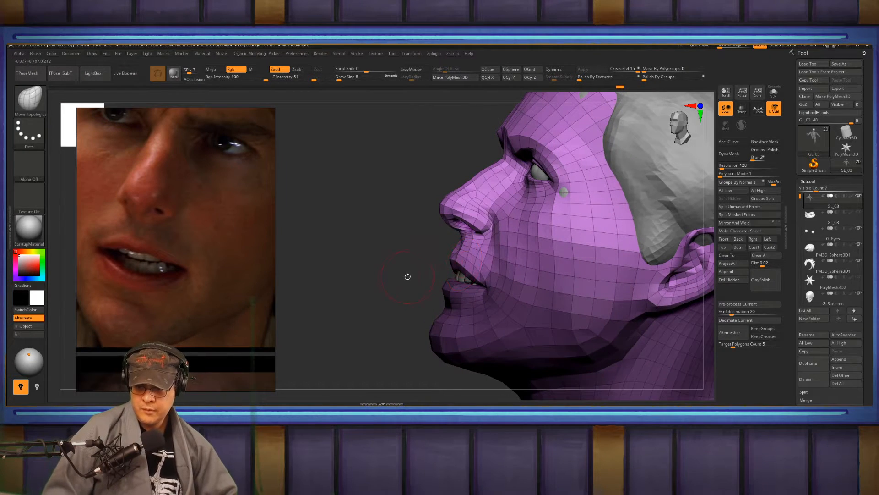
mouse_move(395, 271)
right_mouse_down("ctrl")
mouse_move(419, 280)
mouse_move(399, 270)
mouse_move(406, 264)
right_mouse_up("ctrl")
key("f")
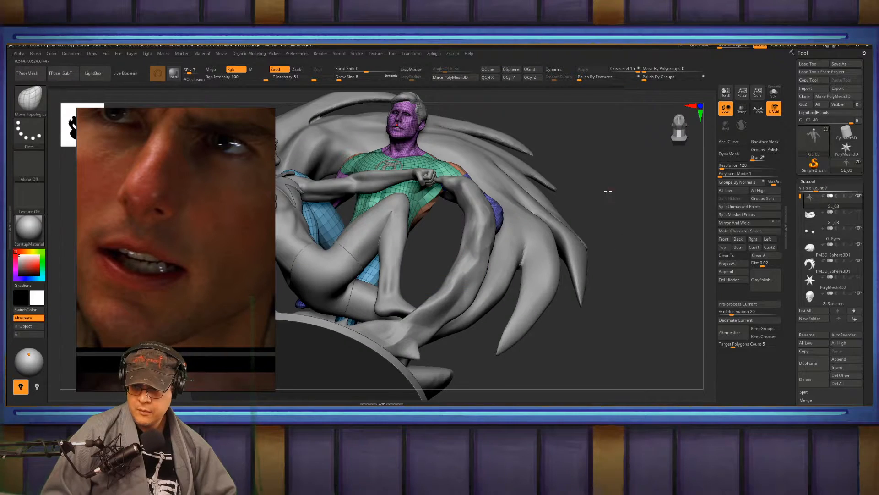
right_click_drag(609, 192, 638, 352, "shift")
key("shift+f")
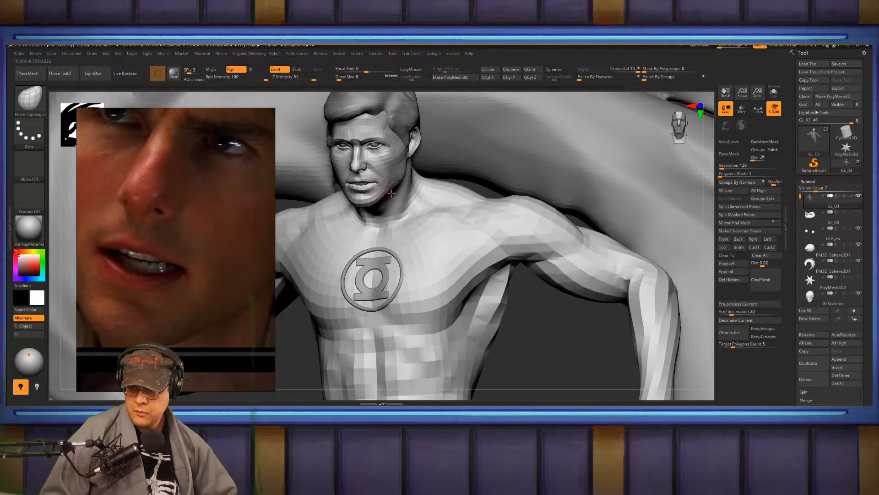
mouse_move(372, 167)
right_mouse_down("alt")
mouse_move(431, 225)
mouse_move(428, 277)
right_mouse_up("alt")
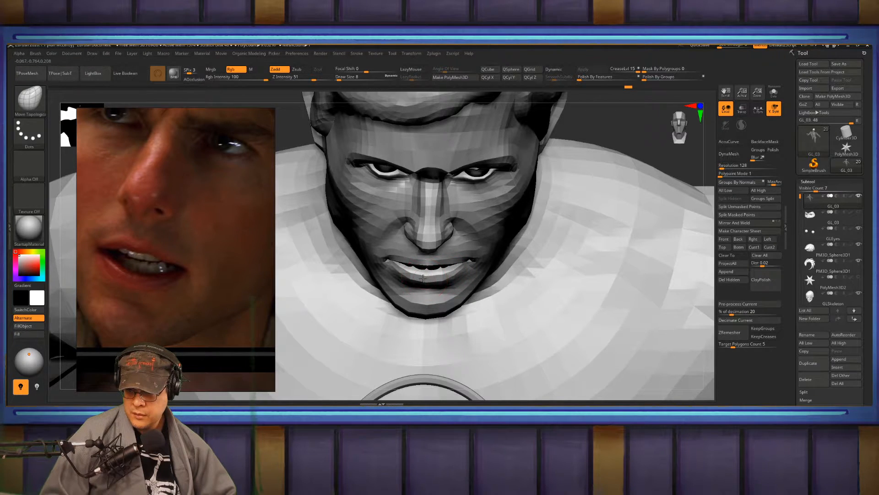
right_click_drag(443, 272, 407, 268)
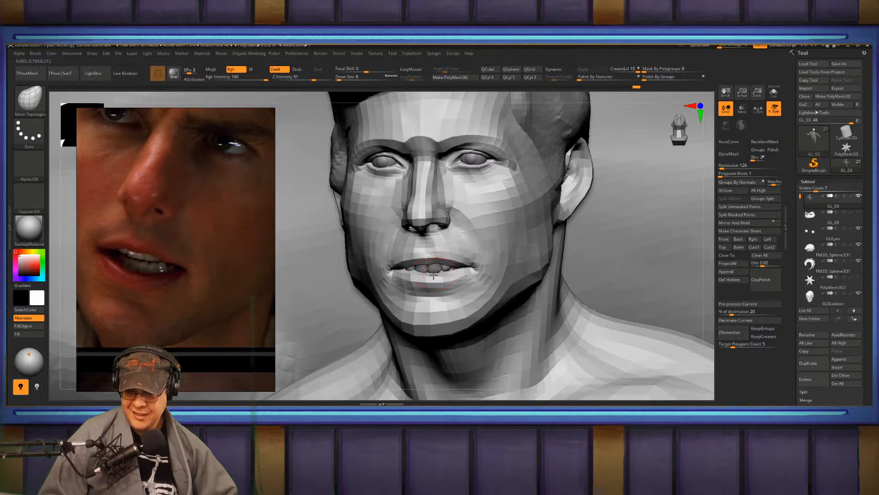
Check the parted lips from several angles, inspect the mouth interior's separate pieces in Solo mode, and bring the hero's head back into view
right_click_drag(451, 289, 444, 278)
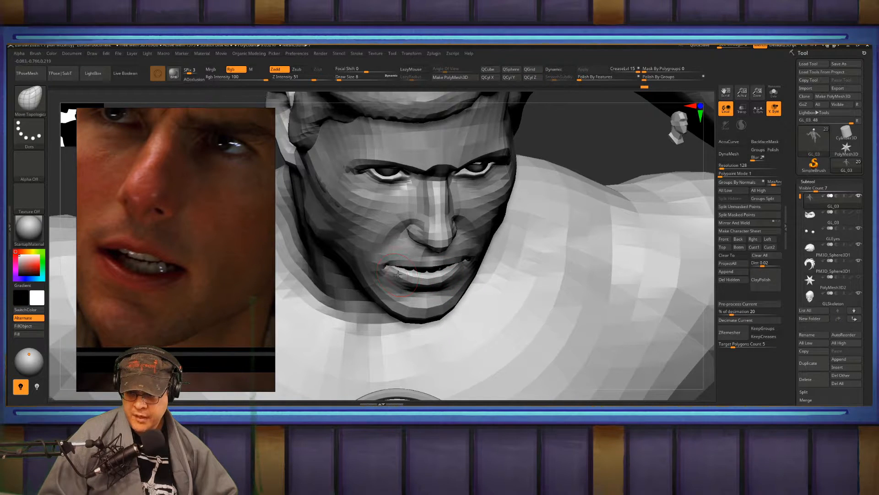
right_click_drag(450, 281, 435, 271)
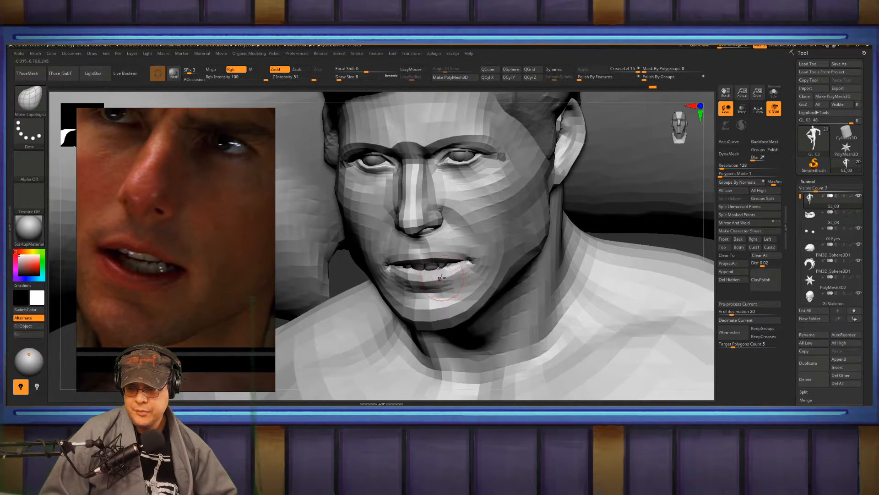
mouse_move(441, 278)
right_mouse_down("ctrl")
mouse_move(446, 264)
mouse_move(452, 273)
right_mouse_up("ctrl")
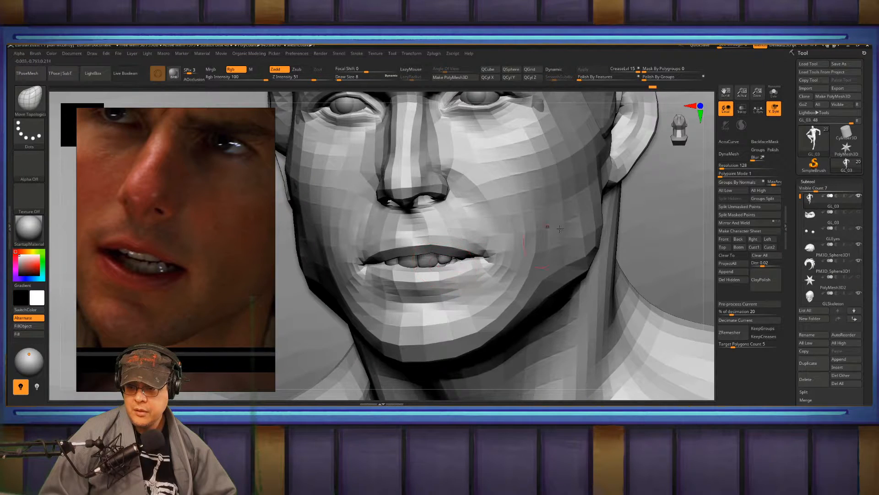
left_click(428, 274, "ctrl+shift")
left_click(432, 276, "ctrl+shift")
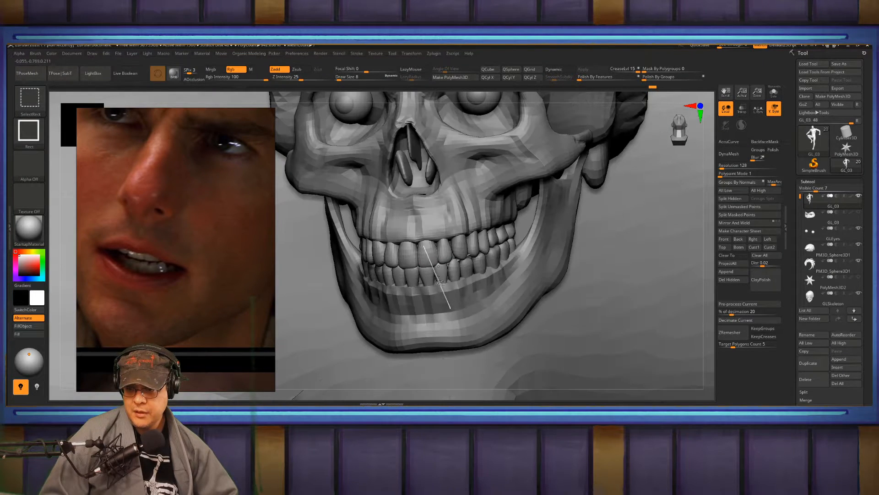
left_click(773, 92)
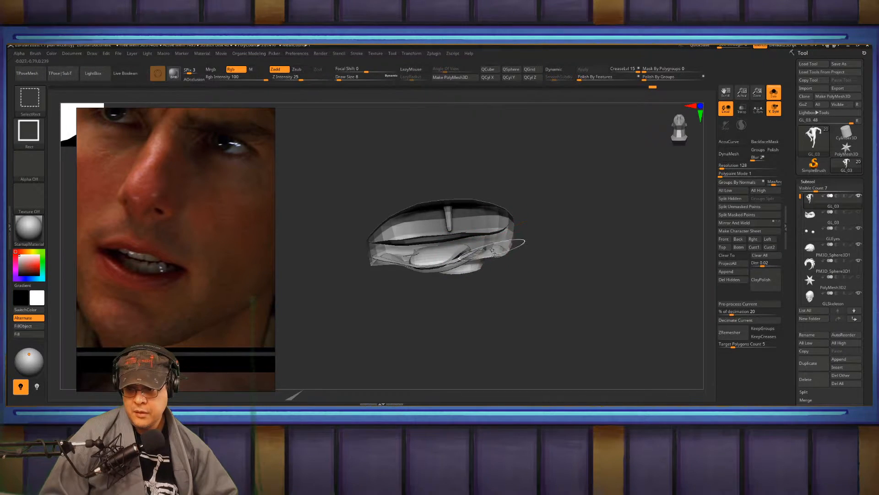
left_click(494, 253, "ctrl+shift")
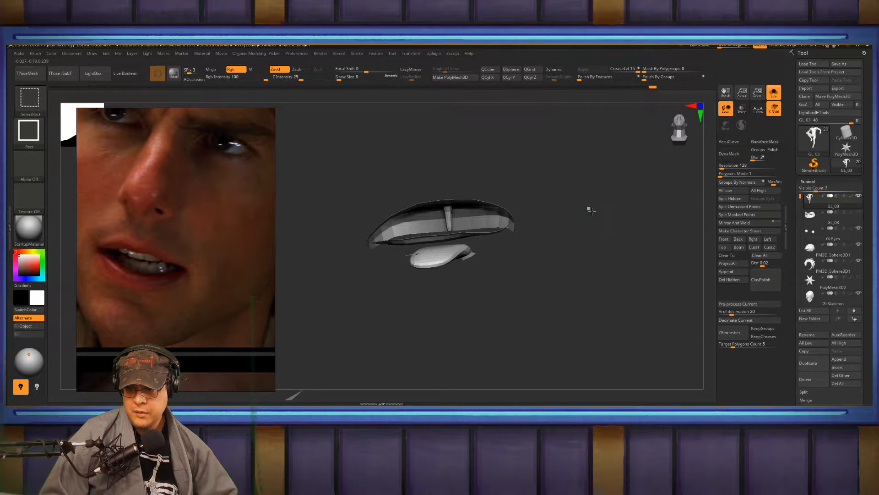
left_click(591, 211, "ctrl+shift")
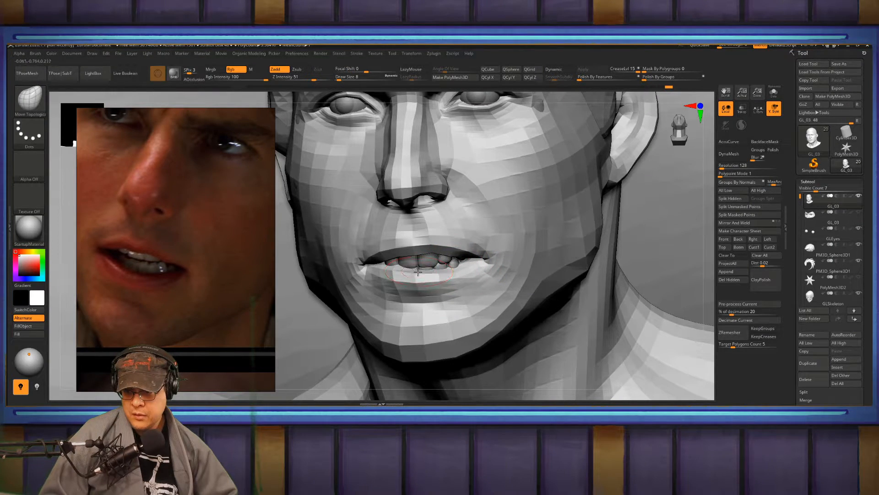
Reshape the edges of the hero's upper and lower lips around the teeth with the Move Topological brush at draw size 8
mouse_move(454, 242)
right_mouse_down()
mouse_move(446, 244)
mouse_move(448, 263)
mouse_move(426, 272)
mouse_move(439, 272)
right_mouse_up()
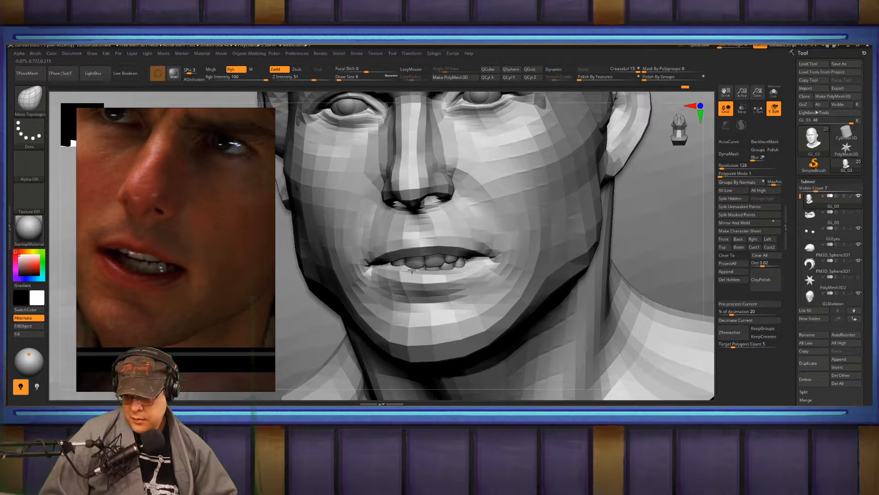
right_click_drag(411, 270, 396, 270)
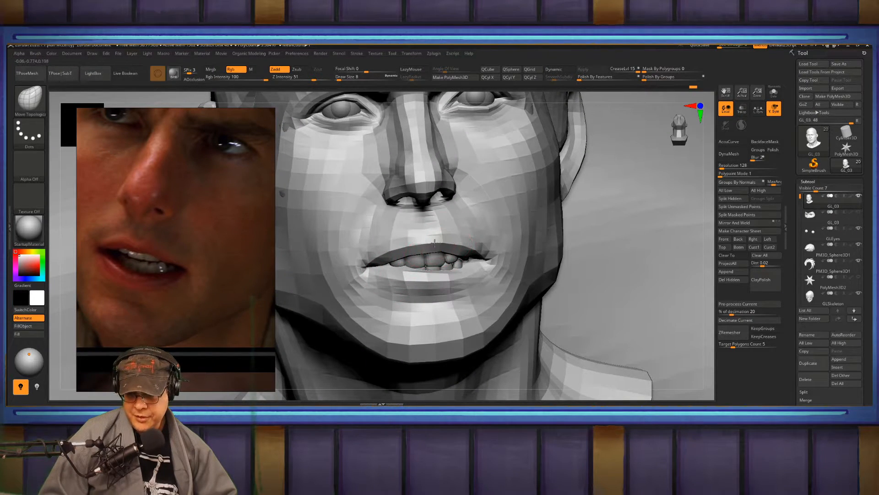
mouse_move(435, 243)
right_mouse_down()
mouse_move(476, 244)
mouse_move(470, 238)
right_mouse_up()
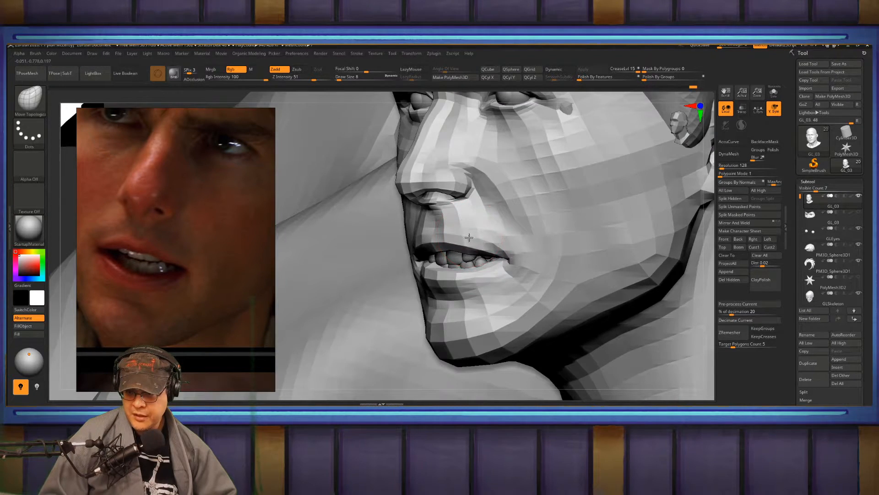
mouse_move(476, 237)
right_mouse_down()
mouse_move(517, 254)
mouse_move(504, 259)
mouse_move(507, 249)
mouse_move(487, 261)
right_mouse_up()
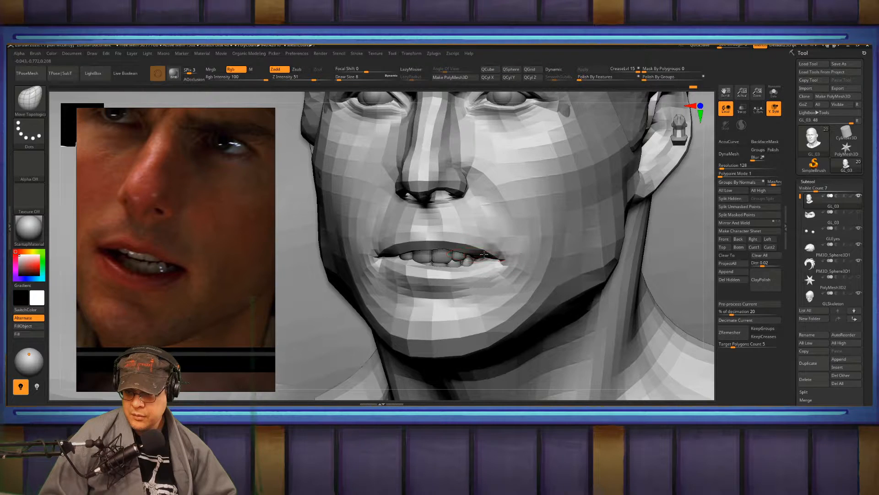
right_click_drag(458, 239, 324, 262)
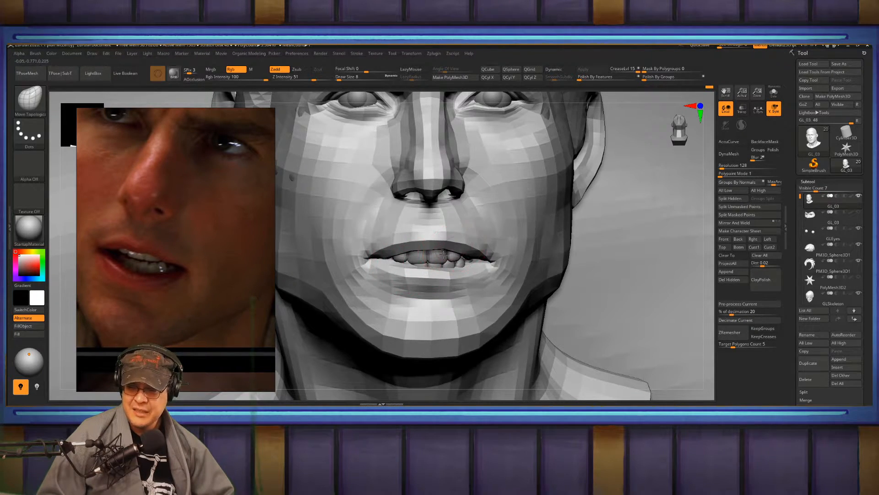
Refine the corner of the hero's mouth with the Move Topological brush and compare both sides in three-quarter view
left_click_drag(609, 234, 474, 219)
right_click_drag(513, 242, 457, 242)
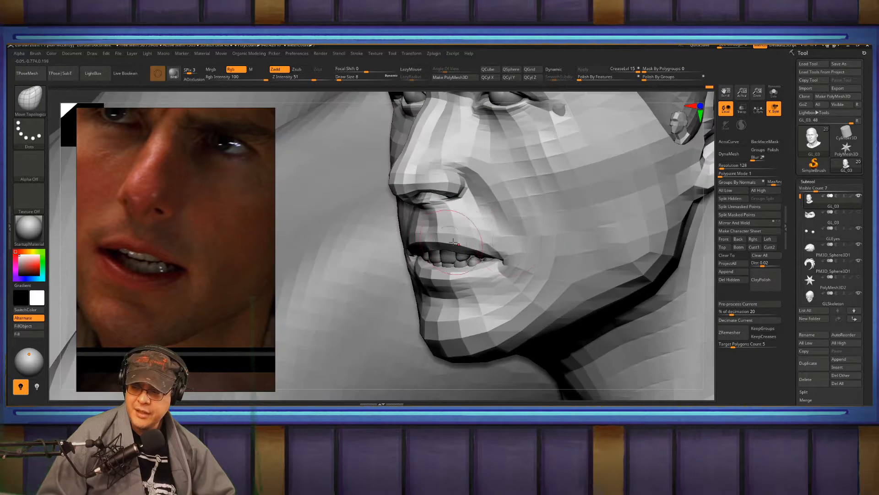
left_click_drag(509, 259, 511, 254)
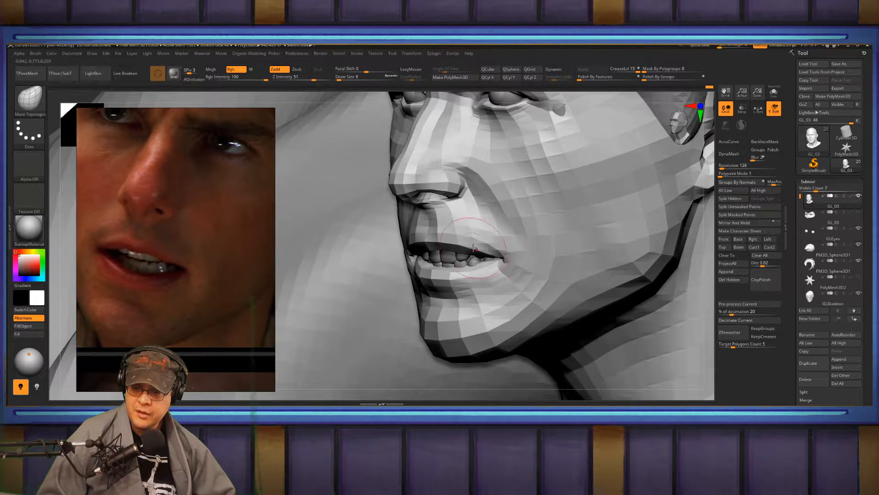
right_click_drag(426, 242, 485, 243)
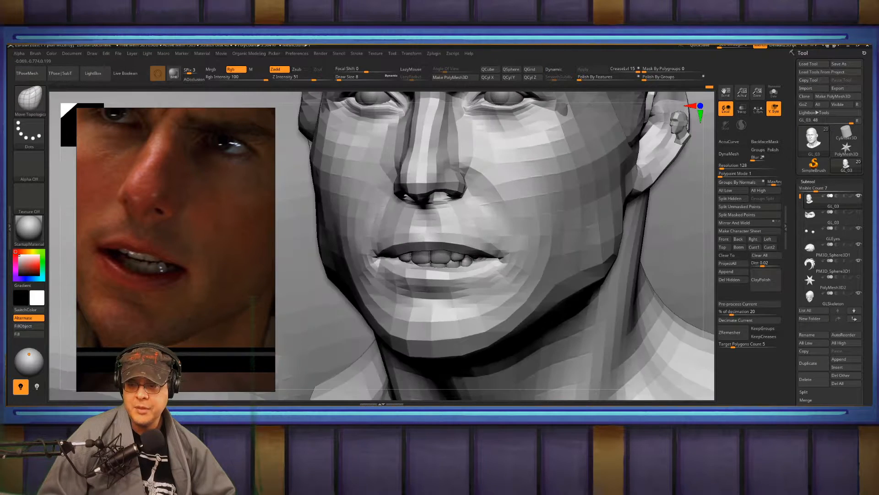
right_click_drag(402, 254, 462, 255)
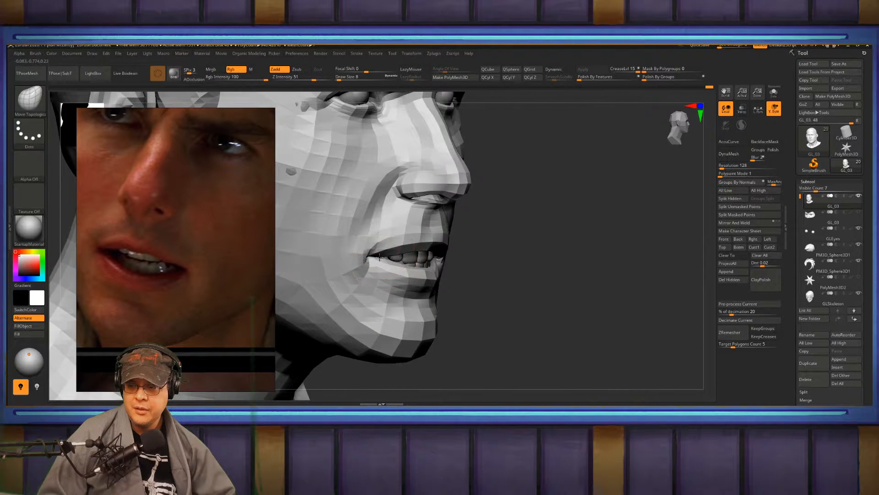
right_click_drag(538, 235, 487, 230)
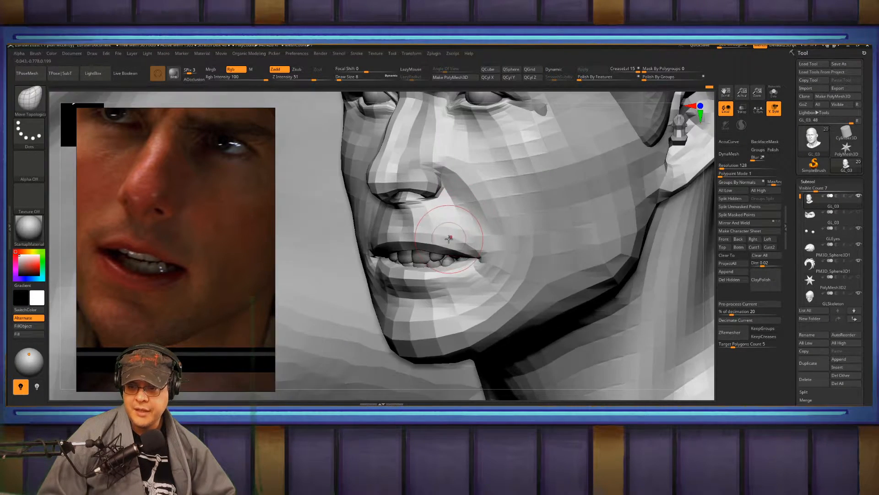
Show the whole body again, check the full statue, and raise the body's subdivision level for detailing the hero's face
key("f")
right_click_drag(541, 234, 602, 239, "shift")
left_click(595, 230, "ctrl+shift")
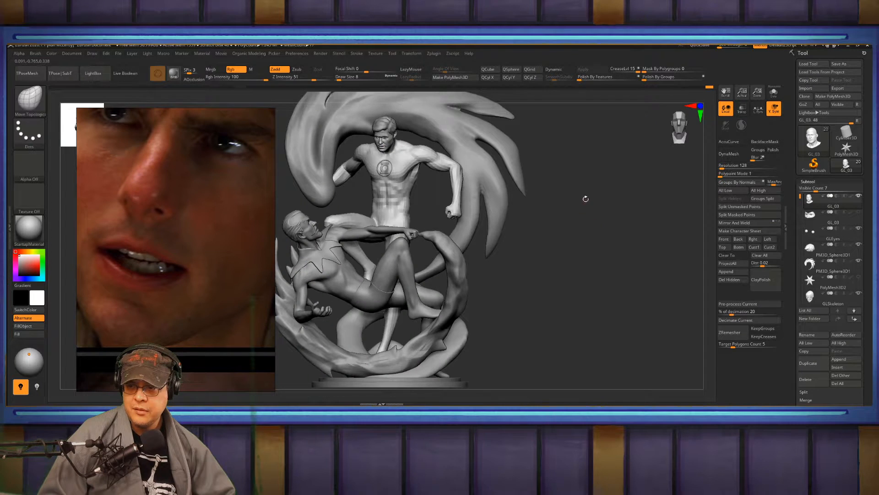
right_click_drag(585, 198, 634, 277, "alt")
right_click_drag(409, 217, 441, 191, "ctrl")
right_click_drag(513, 231, 509, 285)
key("d")
key("d")
key("ctrl+z")
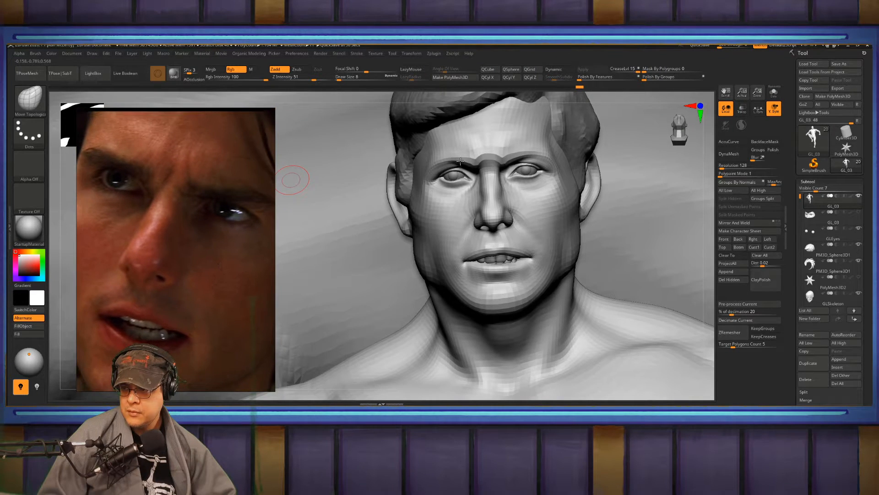
Carve a frown crease beside the hero's inner eyebrow with the DamStandard brush
mouse_move(499, 147)
right_mouse_down()
mouse_move(484, 147)
mouse_move(495, 183)
mouse_move(520, 201)
mouse_move(506, 201)
right_mouse_up()
key("b")
key("d")
key("s")
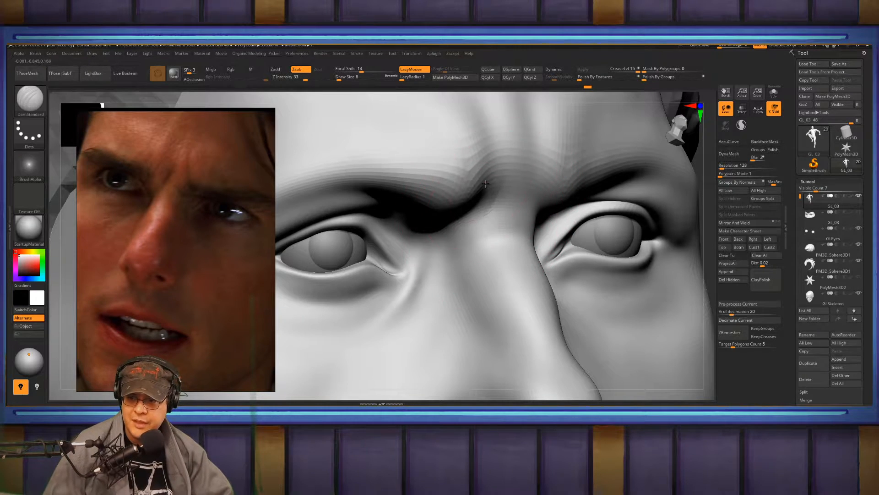
Sculpt the skin between the hero's eyebrows above the nose bridge with the Standard brush at draw size 6
key("shift+d")
key("b")
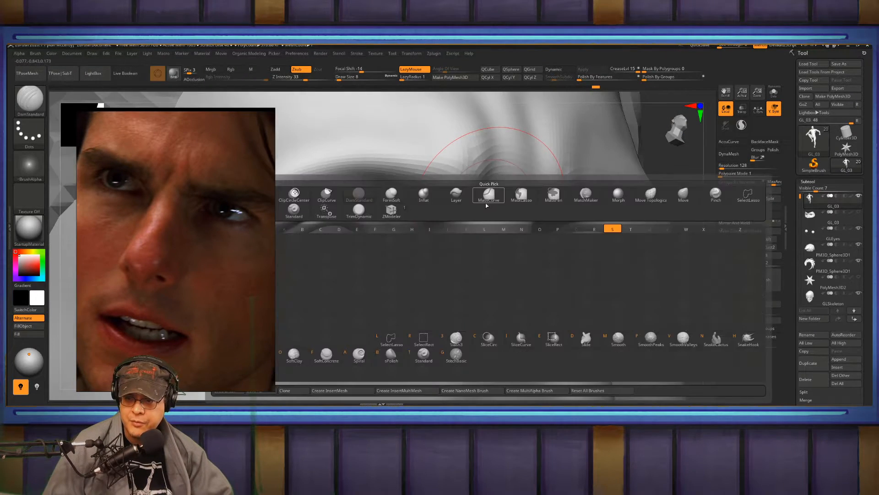
key("s")
key("t")
key("d")
key("s")
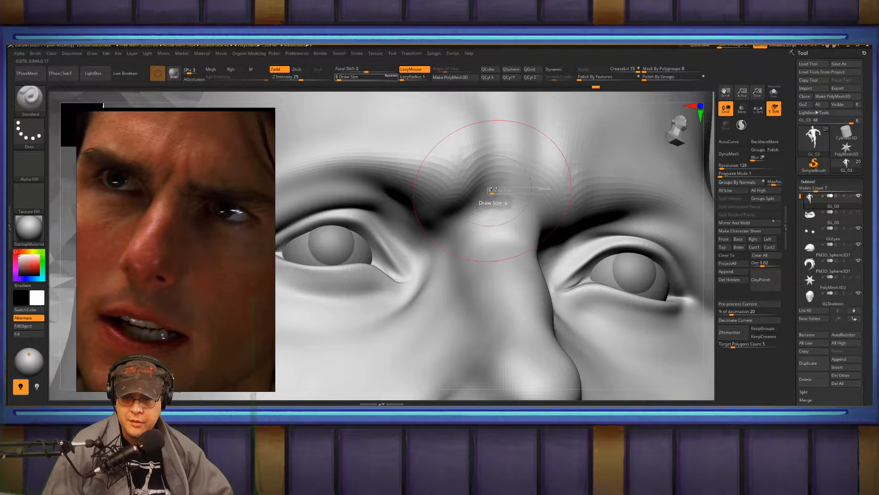
left_click_drag(484, 189, 477, 209)
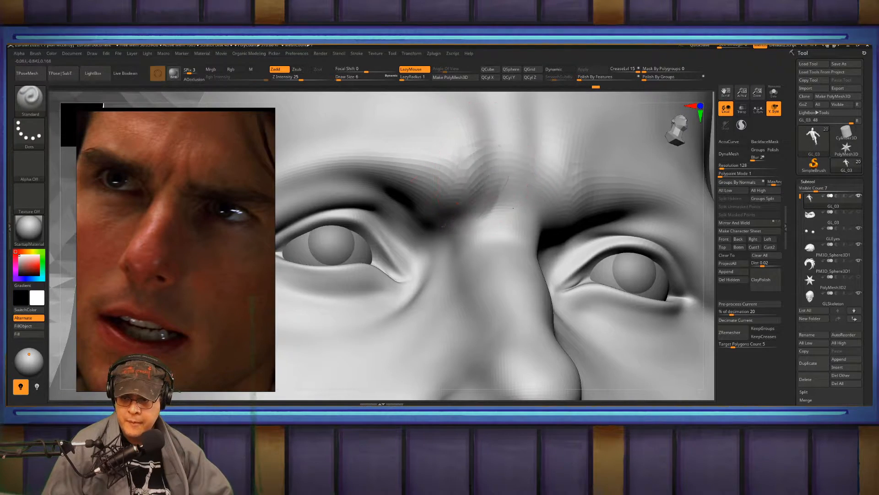
Deepen the crease curving from between the eyebrows to the inner eye socket with the DamStandard brush at draw size 6
key("ctrl")
key("b")
key("d")
key("s")
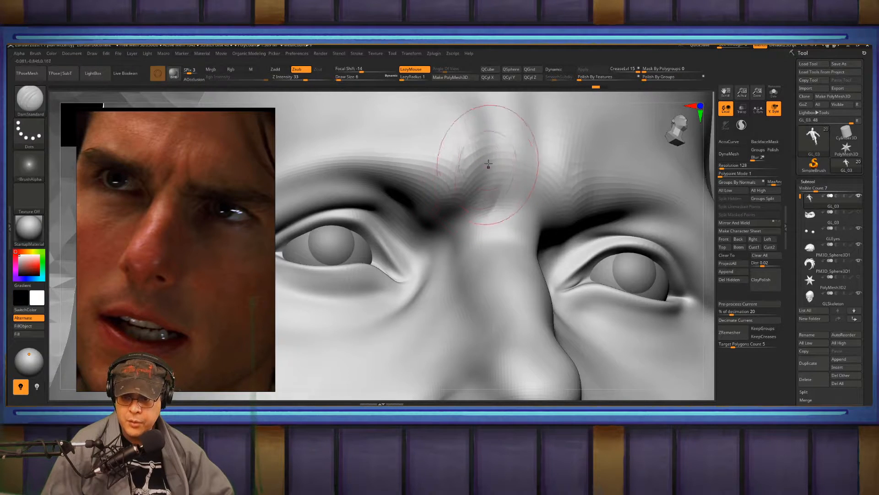
mouse_move(468, 197)
left_mouse_down()
mouse_move(439, 204)
mouse_move(381, 192)
mouse_move(389, 219)
mouse_move(412, 236)
mouse_move(405, 229)
left_mouse_up()
mouse_move(521, 195)
left_mouse_down()
mouse_move(488, 185)
mouse_move(438, 224)
left_mouse_up()
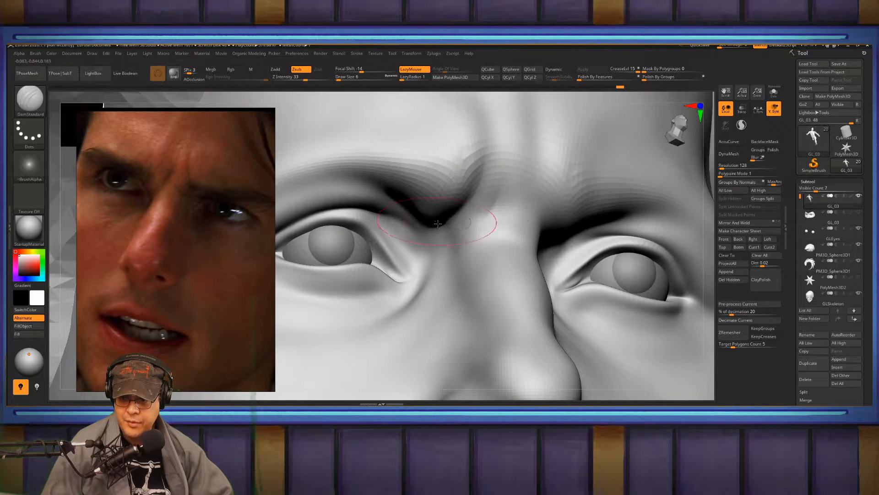
Carve the matching frown crease on the other side of the nose bridge with DamStandard and smooth its transition
mouse_move(528, 186)
right_mouse_down()
mouse_move(549, 316)
mouse_move(567, 115)
right_mouse_up()
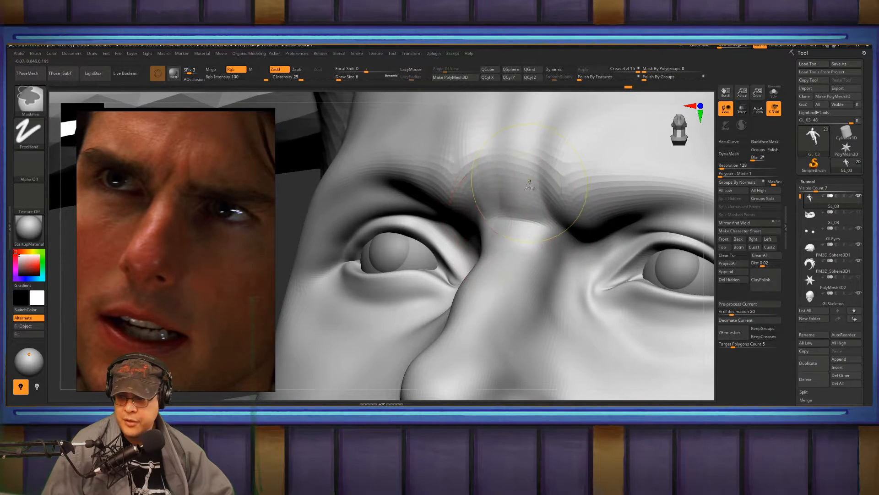
mouse_move(522, 188)
right_mouse_down()
mouse_move(516, 207)
mouse_move(526, 205)
right_mouse_up()
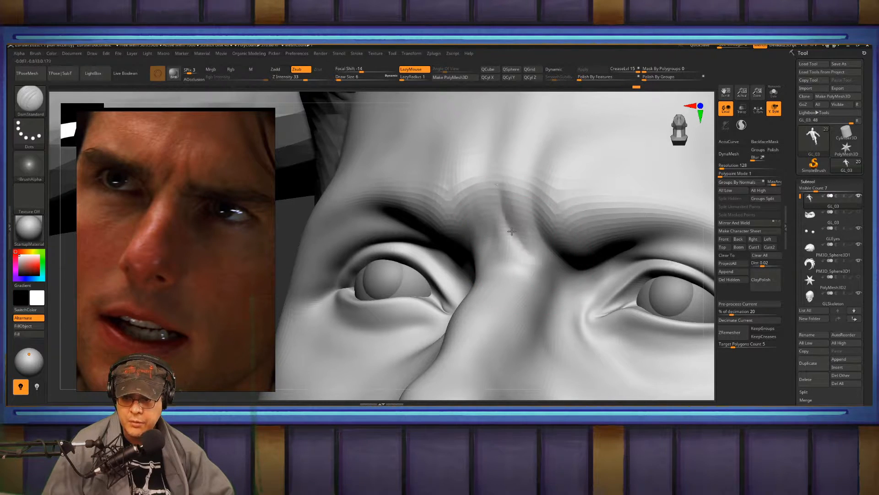
key("shift")
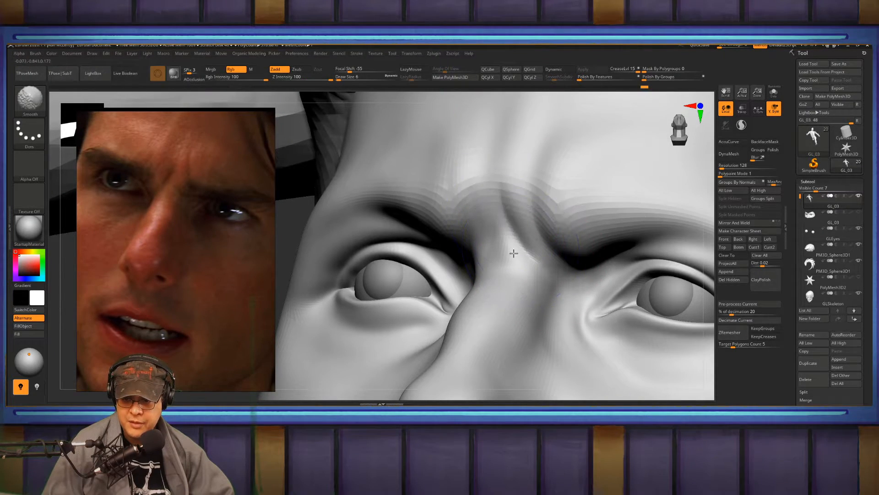
right_click_drag(511, 192, 490, 218)
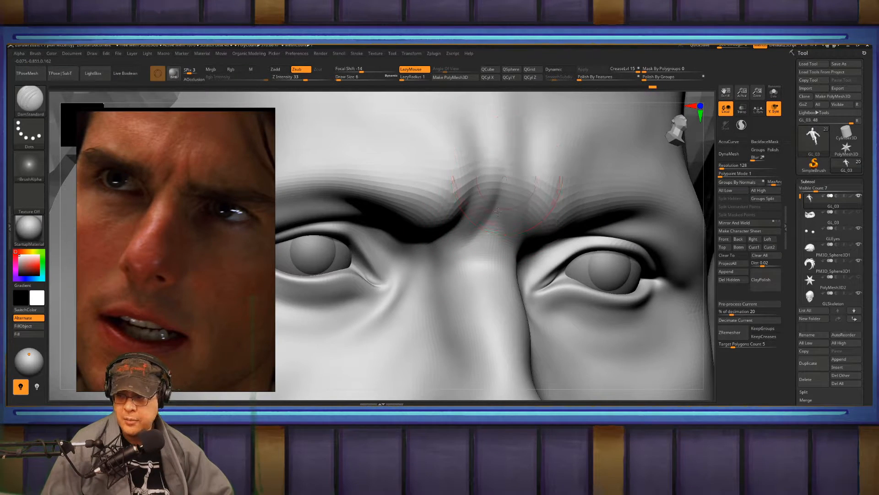
mouse_move(508, 174)
right_mouse_down()
mouse_move(511, 188)
mouse_move(507, 158)
right_mouse_up()
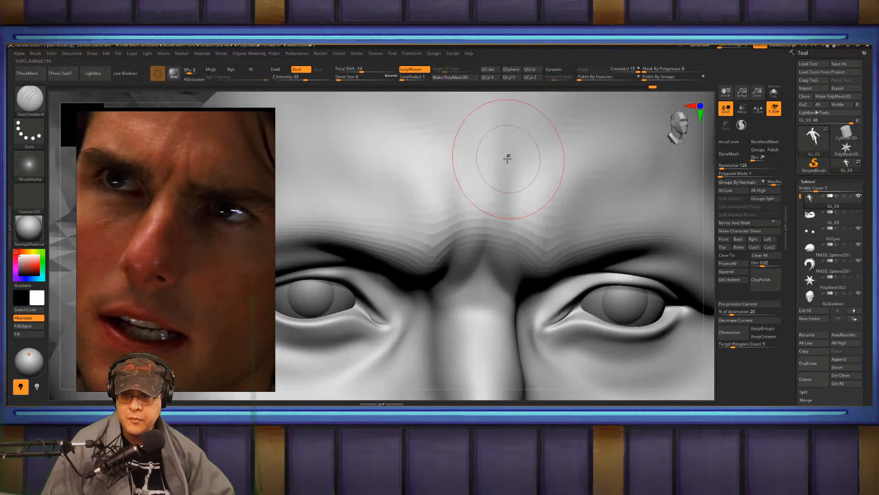
Build up soft volume on the inner brow and lower forehead with the FormSoft brush at draw size 6
key("b")
key("f")
key("s")
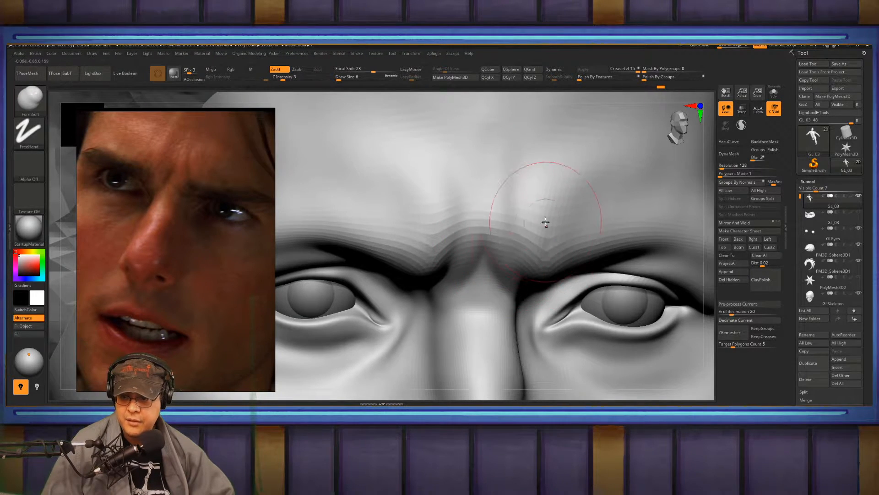
right_click_drag(506, 211, 545, 217)
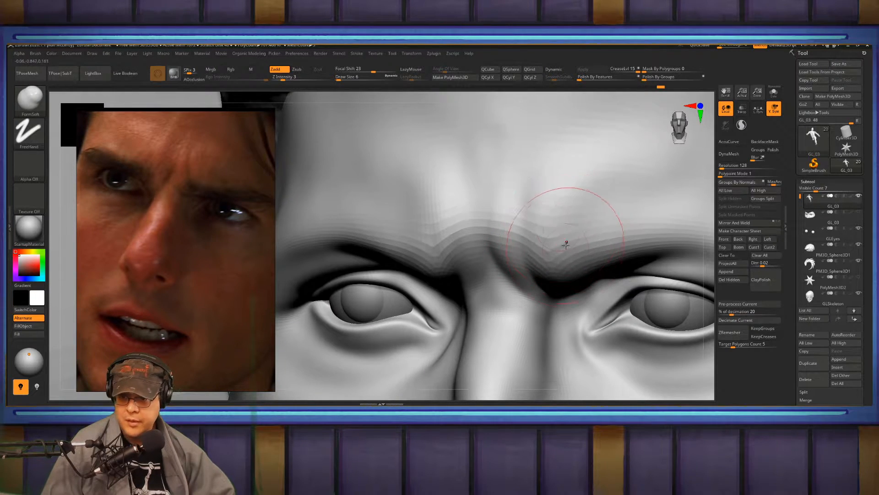
right_click_drag(561, 234, 545, 247)
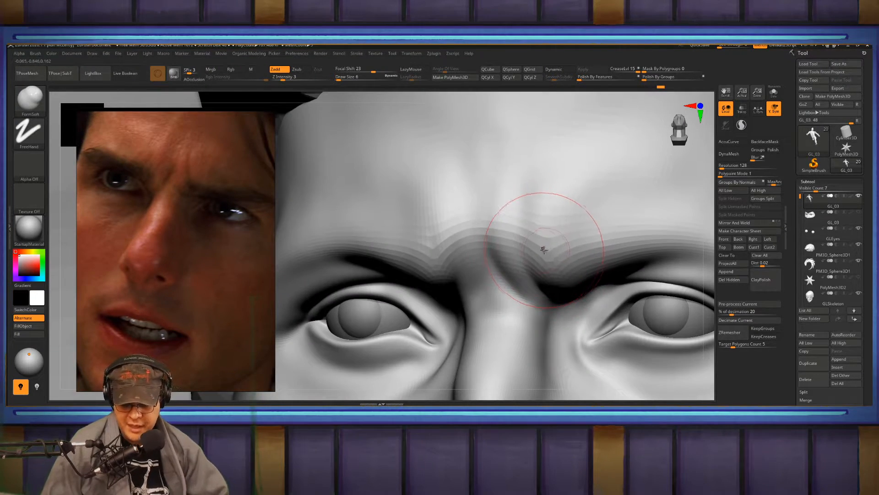
Adjust the shape of the inner eyebrow ridges and the frown folds above them with the Move brush at draw size 6
key("b")
key("m")
key("v")
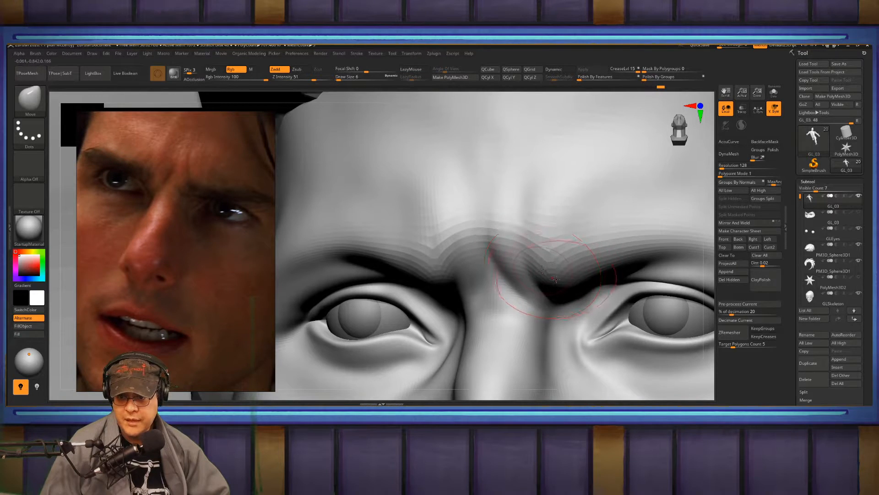
left_click_drag(556, 279, 569, 274)
left_click_drag(540, 210, 531, 205)
mouse_move(447, 282)
right_mouse_down()
mouse_move(455, 276)
mouse_move(433, 280)
right_mouse_up()
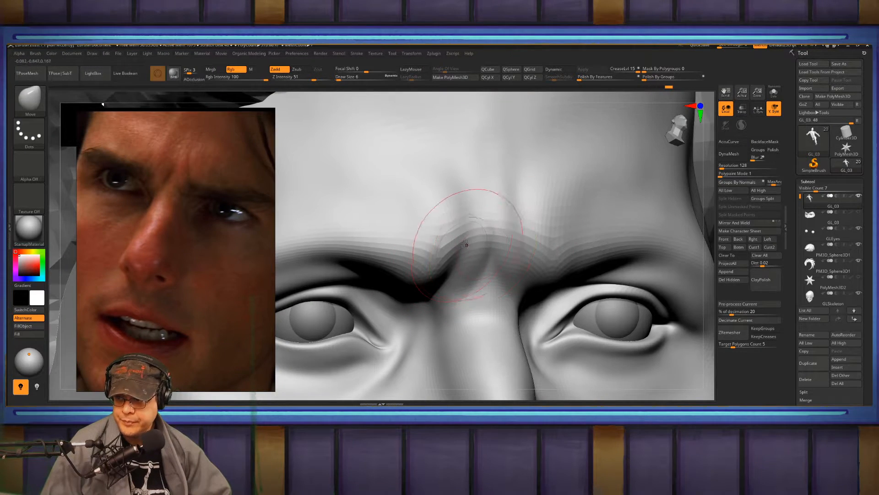
Nudge the frown fold above the inner brow with the Move brush and build up the upper nose bridge with FormSoft at draw size 6
left_click_drag(465, 234, 459, 228)
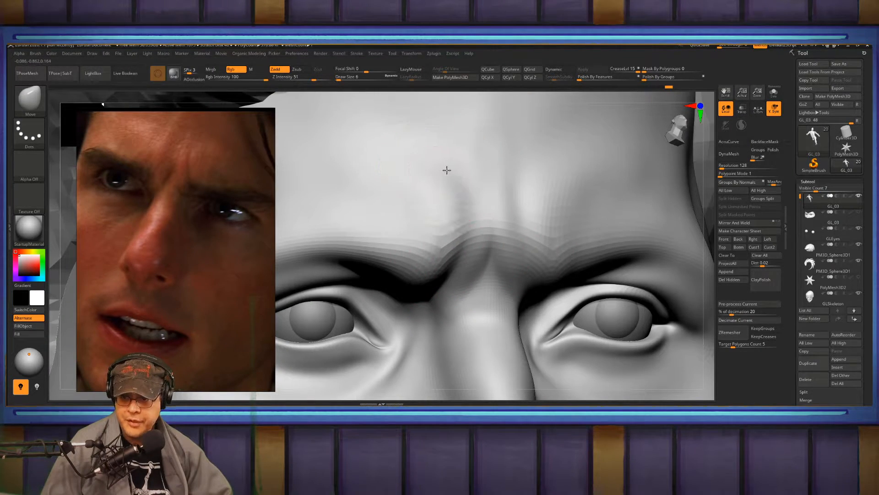
mouse_move(545, 188)
right_mouse_down("shift")
mouse_move(538, 220)
mouse_move(485, 305)
mouse_move(472, 254)
right_mouse_up("shift")
key("b")
key("f")
key("s")
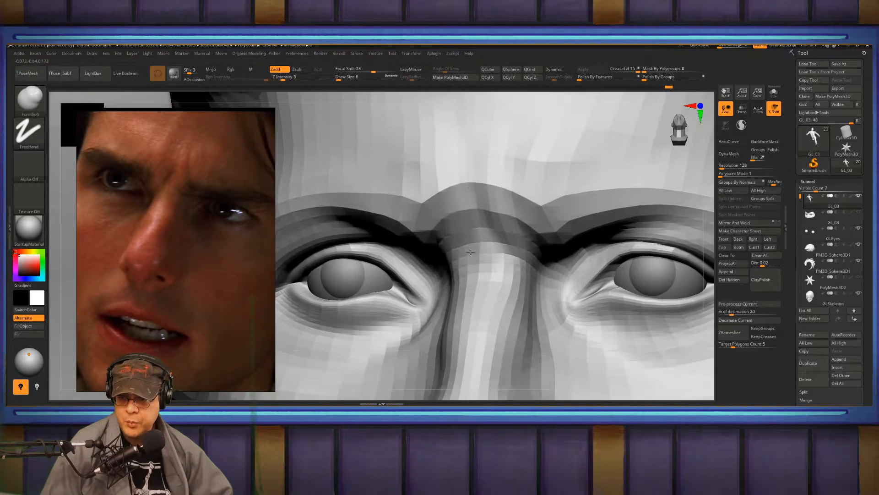
mouse_move(455, 235)
left_mouse_down()
mouse_move(447, 250)
mouse_move(489, 270)
left_mouse_up()
right_click_drag(501, 269, 525, 245)
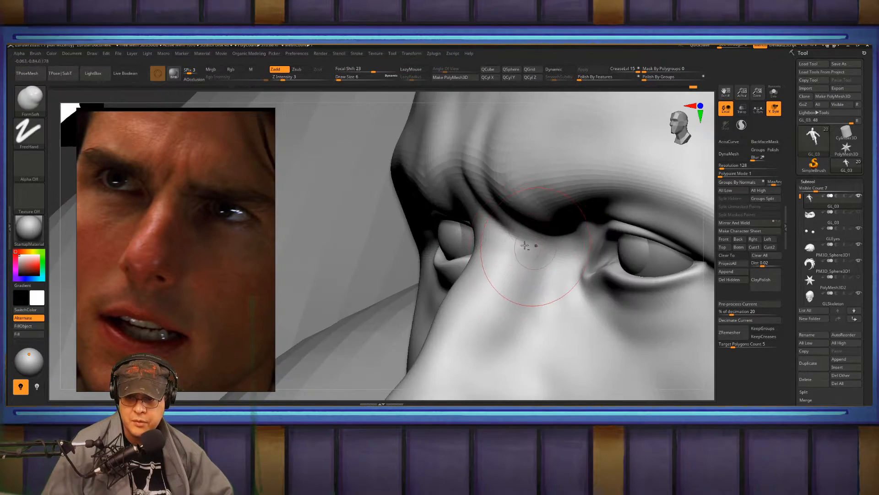
mouse_move(515, 225)
left_mouse_down()
mouse_move(498, 218)
mouse_move(458, 158)
left_mouse_up()
Examine the hero's frowning brow and parted lips from several angles and at full-statue distance, with the Move brush active
key("b")
key("m")
key("v")
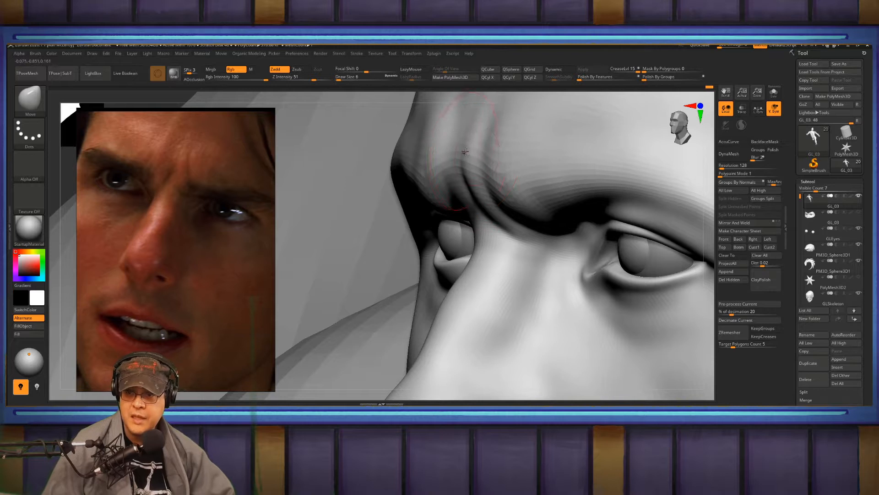
key("f")
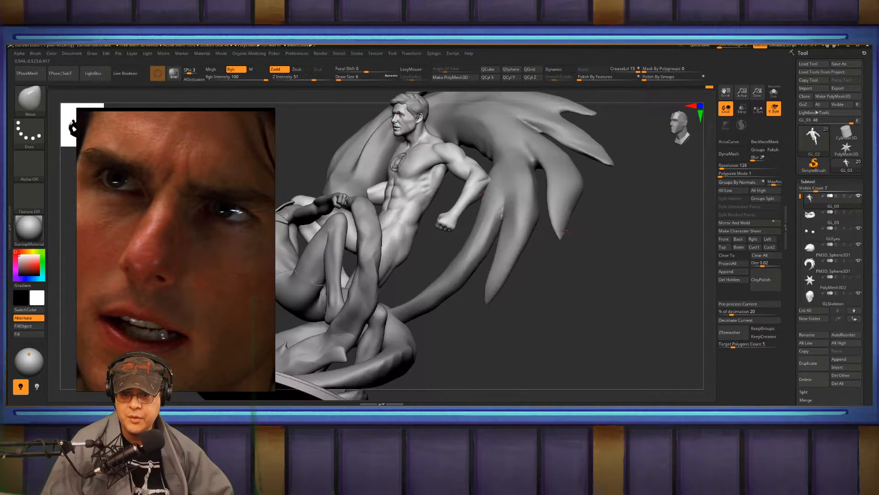
left_click_drag(602, 270, 689, 399)
mouse_move(520, 197)
right_mouse_down()
mouse_move(526, 183)
mouse_move(541, 237)
mouse_move(528, 243)
mouse_move(498, 222)
right_mouse_up()
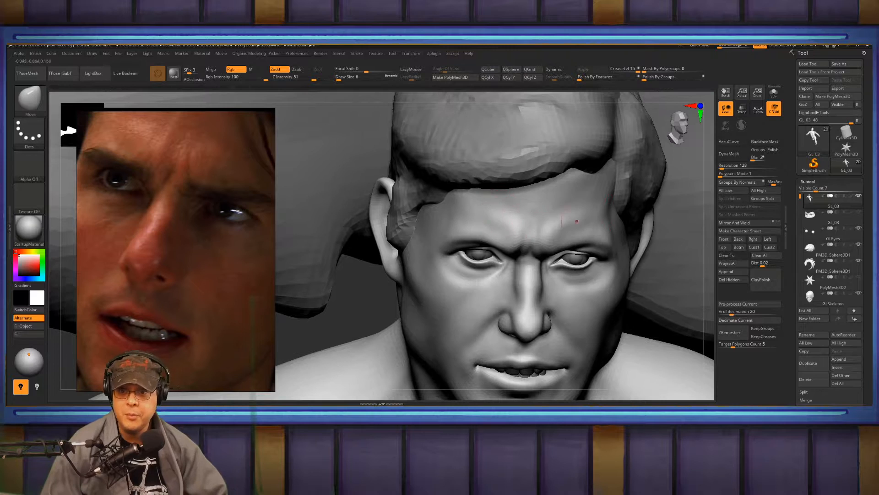
mouse_move(576, 220)
right_mouse_down()
mouse_move(559, 298)
mouse_move(566, 308)
right_mouse_up()
mouse_move(585, 374)
right_mouse_down("alt")
mouse_move(540, 330)
mouse_move(519, 262)
mouse_move(526, 291)
mouse_move(588, 293)
mouse_move(543, 266)
mouse_move(530, 249)
mouse_move(540, 245)
right_mouse_up("alt")
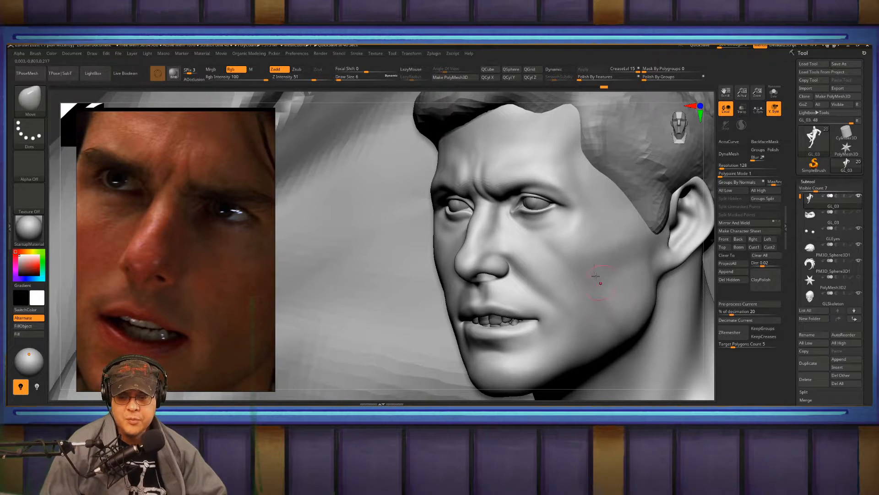
right_click_drag(598, 279, 517, 254)
right_click_drag(514, 159, 476, 226, "alt")
key("shift")
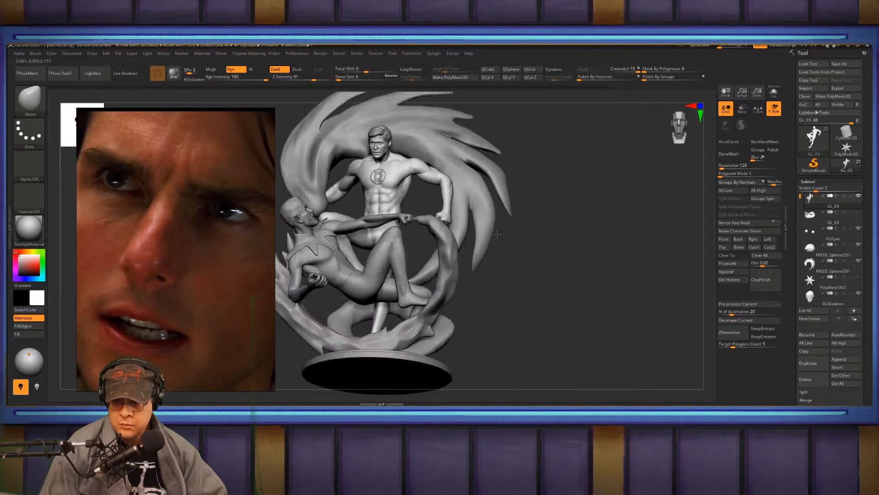
right_click_drag(419, 210, 497, 201, "alt")
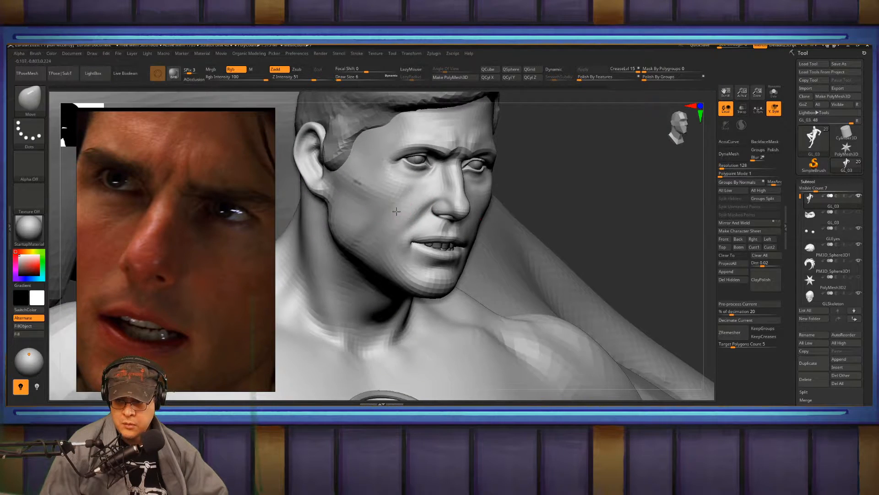
Check the mouth corner in the photo reference, then soften the hero's mouth corner using FormSoft at draw size 7 and smoothing
right_click_drag(399, 229, 386, 237, "ctrl")
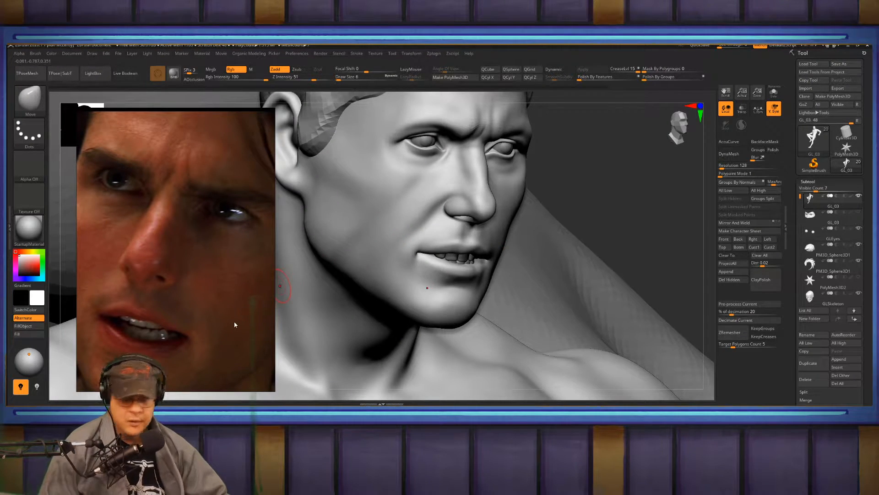
scroll(199, 292, "down", 3)
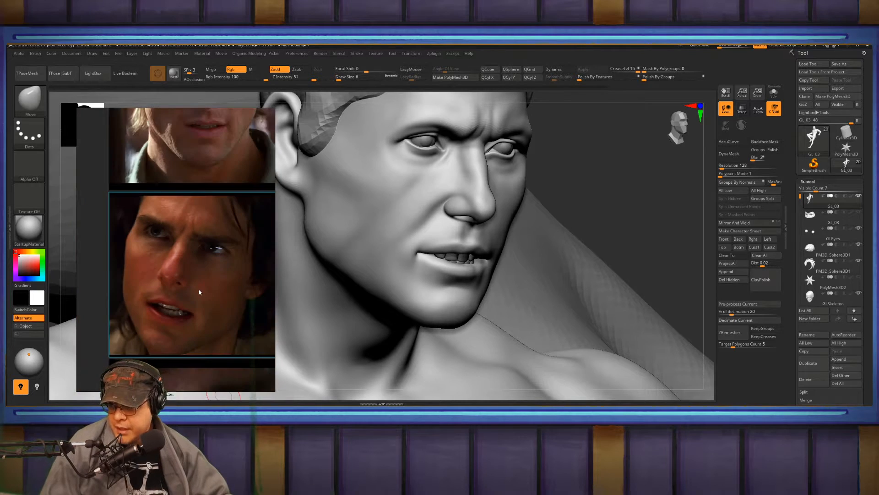
scroll(234, 330, "up", 3)
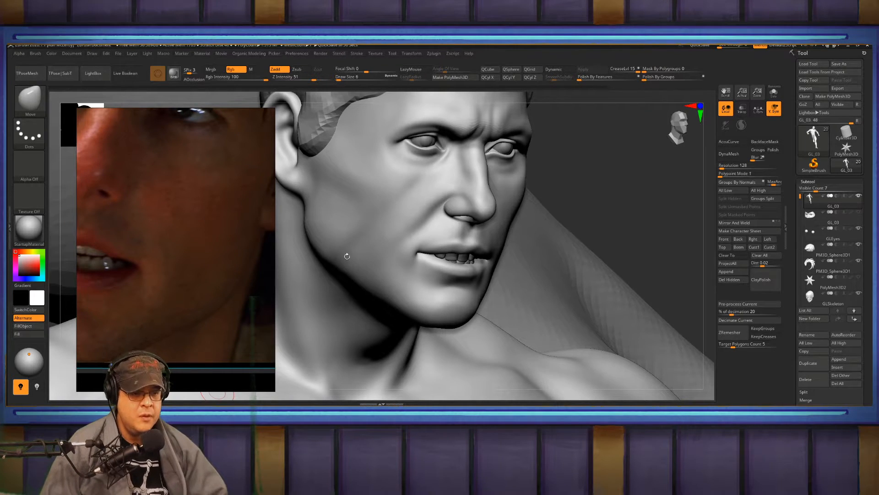
mouse_move(447, 223)
right_mouse_down()
mouse_move(436, 219)
mouse_move(545, 243)
mouse_move(520, 257)
mouse_move(564, 255)
right_mouse_up()
key("b")
key("f")
key("s")
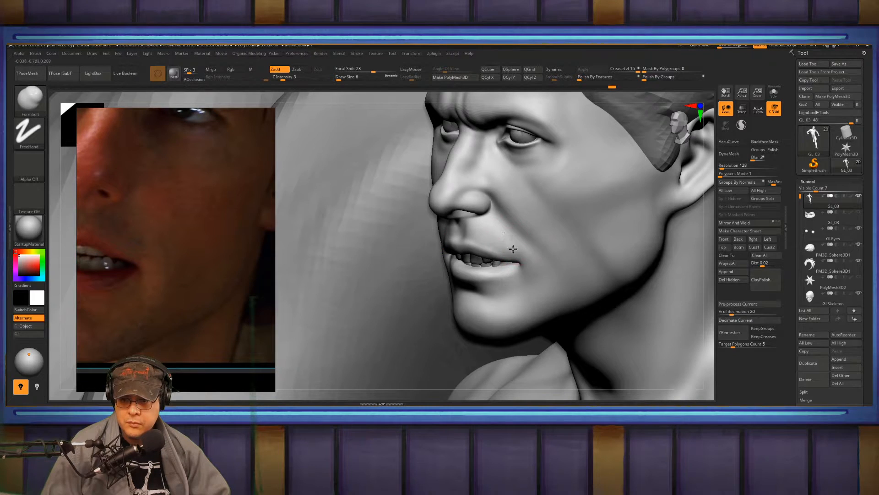
key("shift")
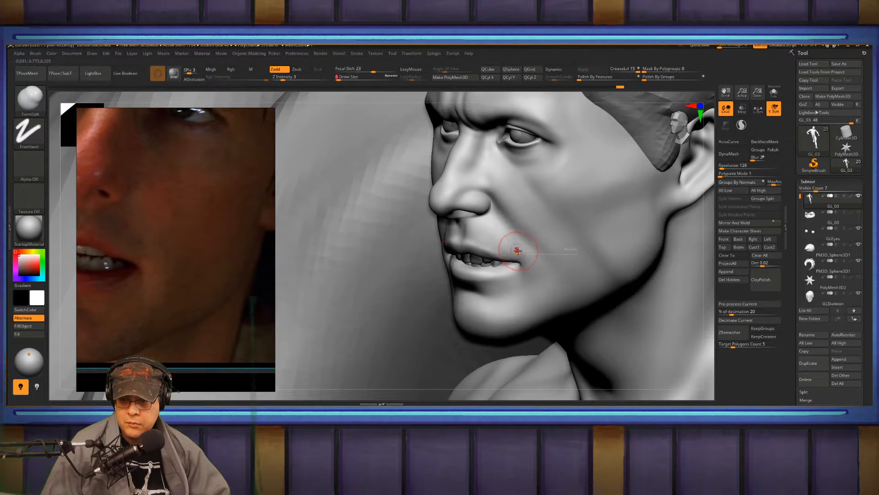
key("s")
left_click(523, 251)
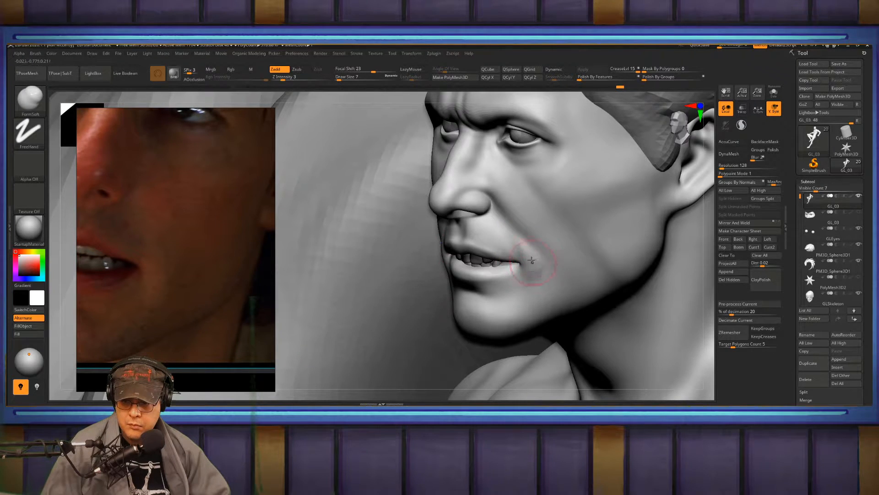
mouse_move(532, 260)
left_mouse_down("shift")
mouse_move(512, 244)
mouse_move(539, 265)
mouse_move(514, 278)
left_mouse_up("shift")
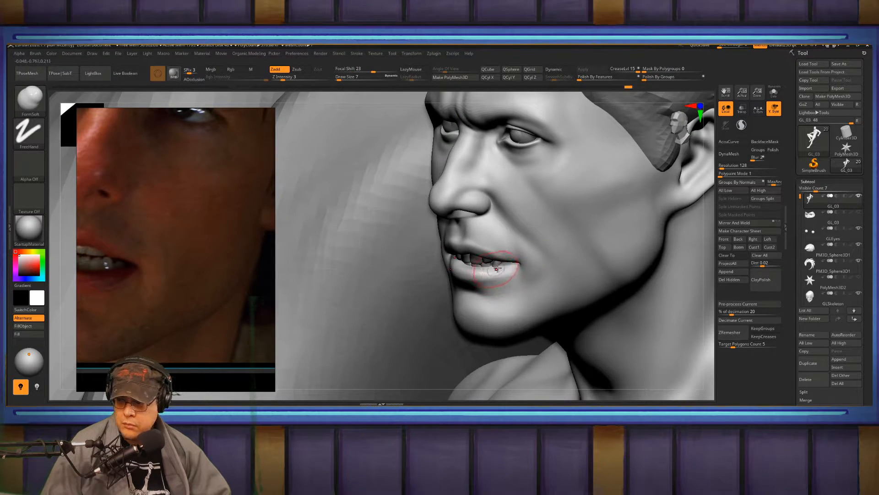
Smooth the cheek beside the mouth and soften the fold running from the nostril to the mouth corner with FormSoft at draw size 7
right_click_drag(497, 269, 526, 269)
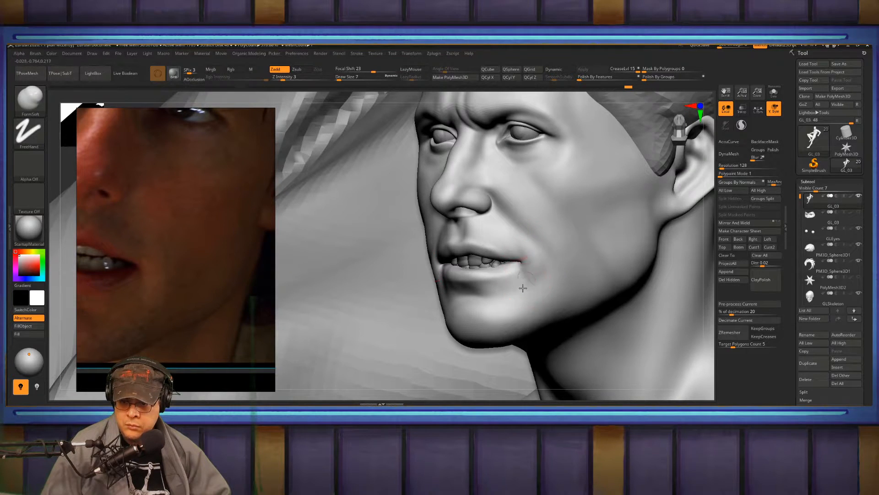
key("shift")
mouse_move(505, 227)
left_mouse_down("shift")
mouse_move(521, 206)
mouse_move(551, 247)
left_mouse_up("shift")
right_click_drag(511, 163, 538, 211, "alt")
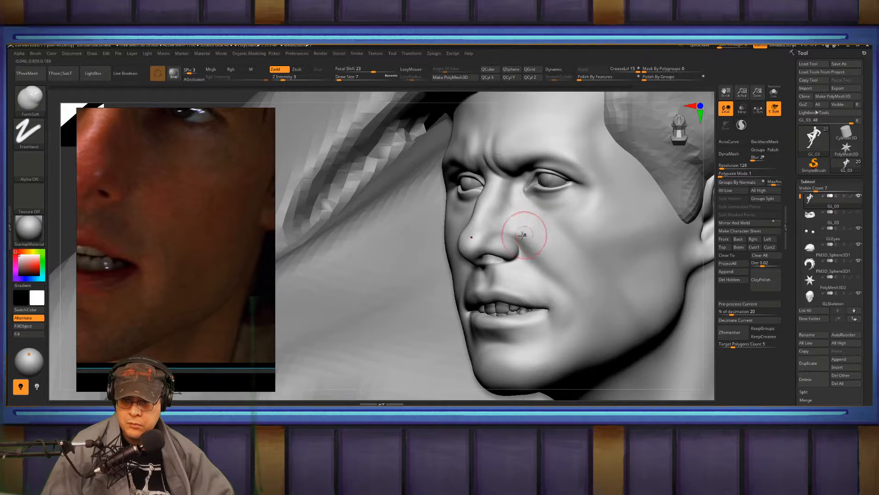
left_click_drag(526, 246, 573, 293)
key("shift")
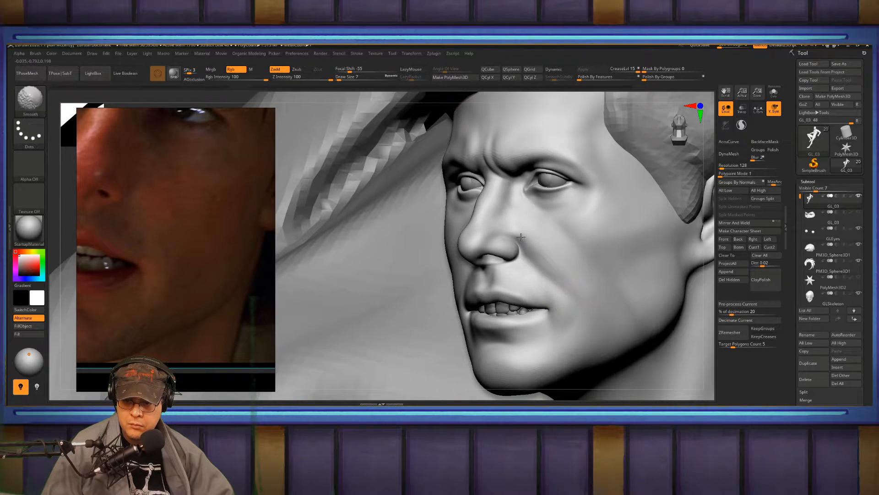
right_click_drag(544, 291, 542, 262, "alt")
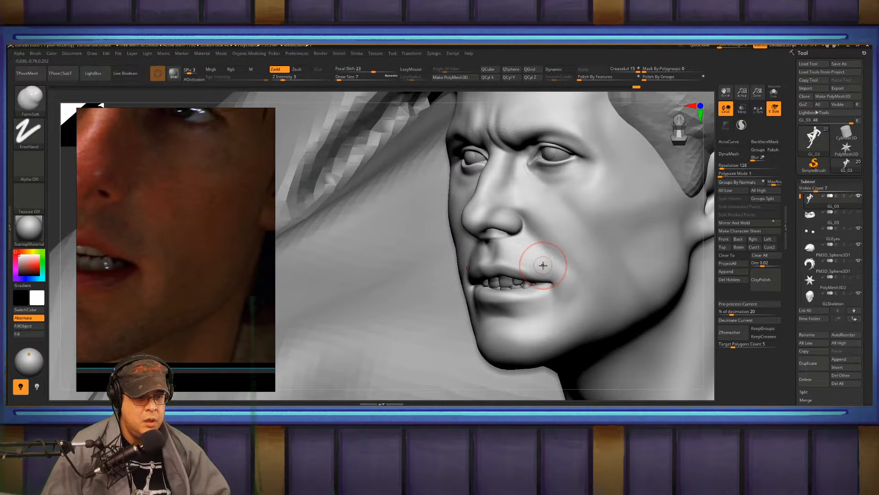
Frame the whole statue, view it from behind, and show the Green Lantern comic cover enlarged on the reference board
key("f")
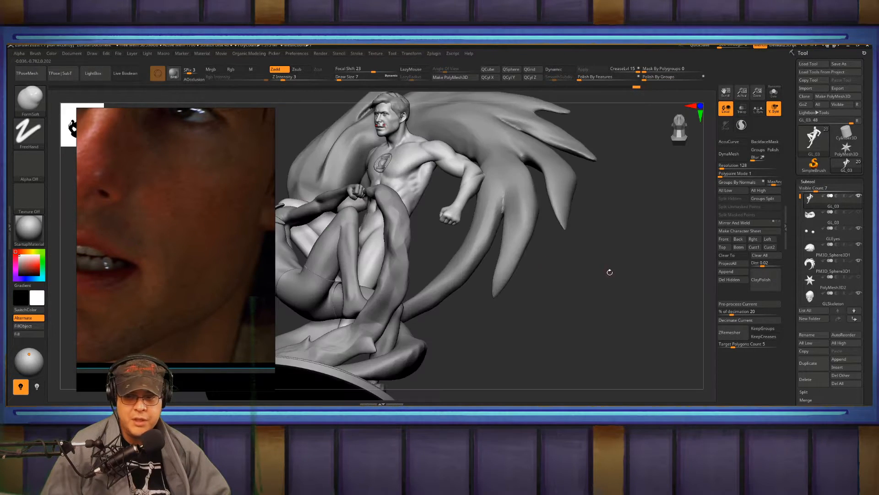
mouse_move(609, 272)
right_mouse_down()
mouse_move(619, 292)
mouse_move(610, 282)
right_mouse_up()
key("f")
right_click_drag(556, 297, 650, 281)
right_click_drag(548, 281, 523, 275)
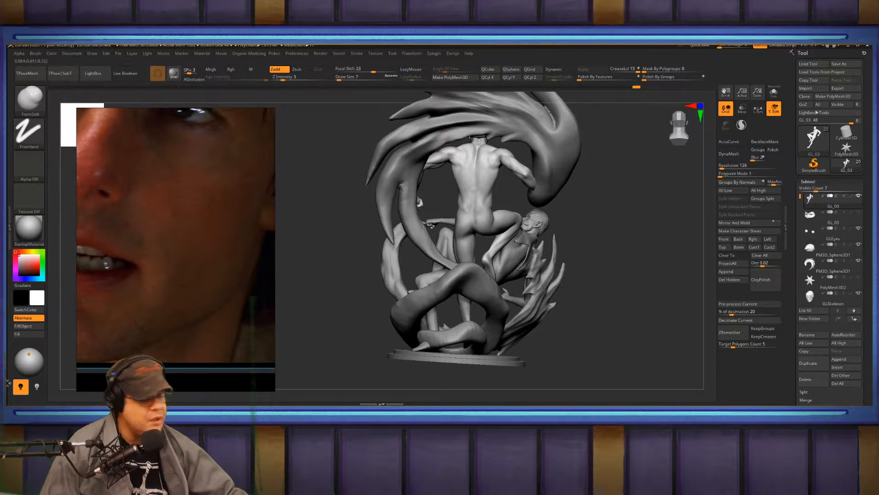
scroll(124, 242, "down", 12)
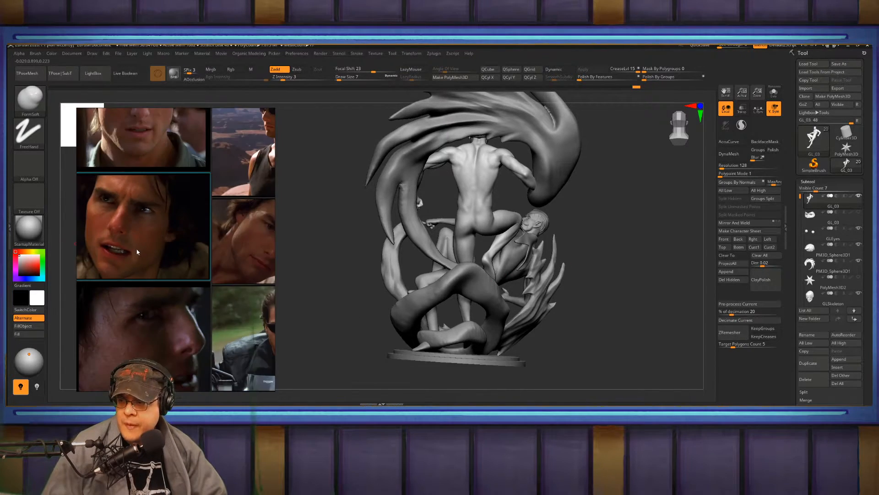
middle_click_drag(138, 254, 303, 300)
middle_click_drag(141, 250, 301, 337)
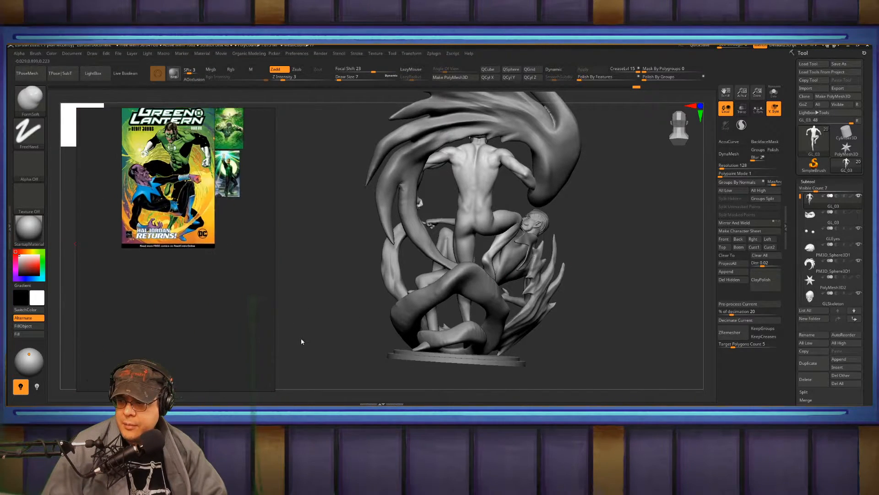
middle_click_drag(275, 275, 236, 341)
middle_click_drag(210, 276, 256, 292)
scroll(218, 275, "up", 3)
scroll(216, 274, "up", 1)
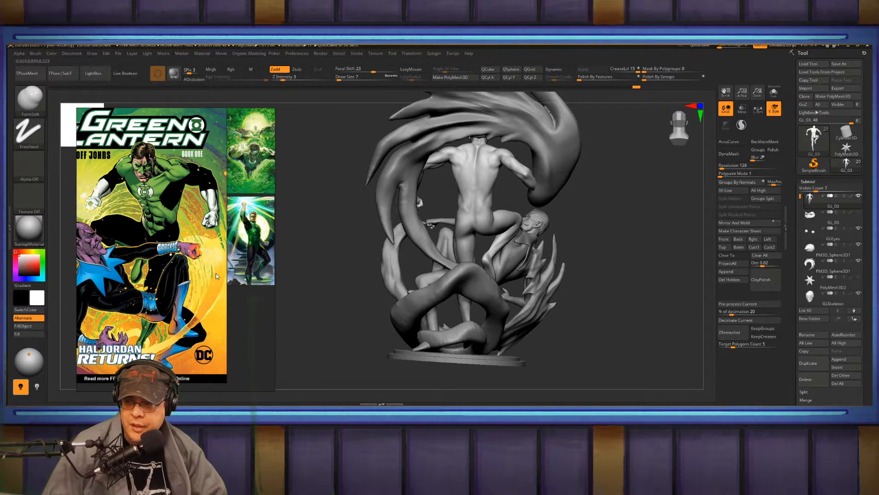
scroll(207, 270, "up", 2)
middle_click_drag(204, 272, 249, 281)
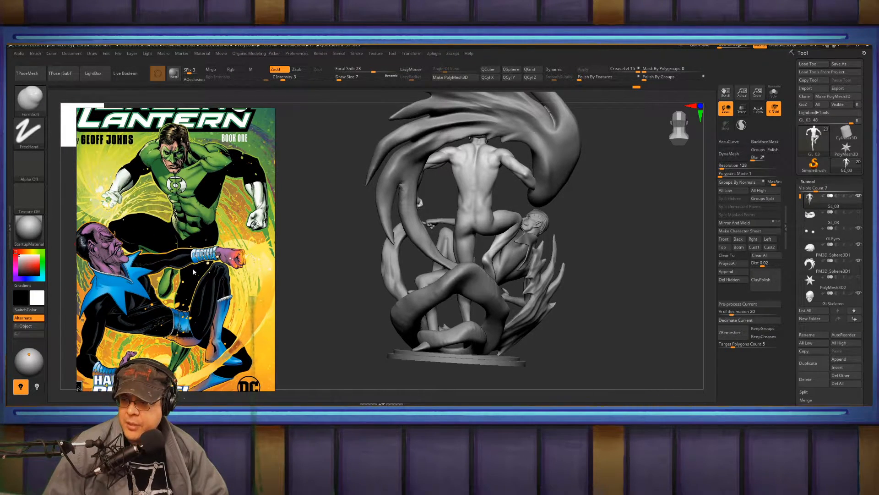
Compare the poses and energy swirls on the comic cover with the statue from the back, side, above and front
middle_click_drag(193, 271, 210, 276)
middle_click_drag(168, 317, 209, 249)
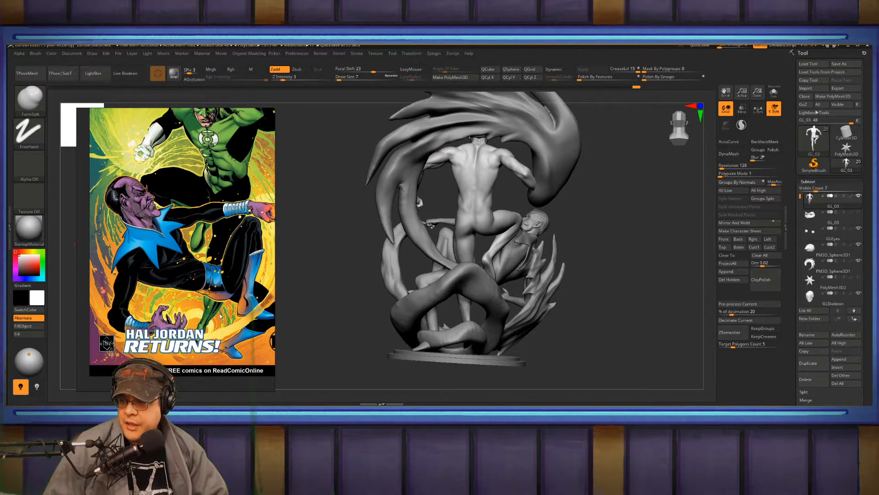
middle_click_drag(229, 297, 212, 292)
middle_click_drag(236, 322, 217, 324)
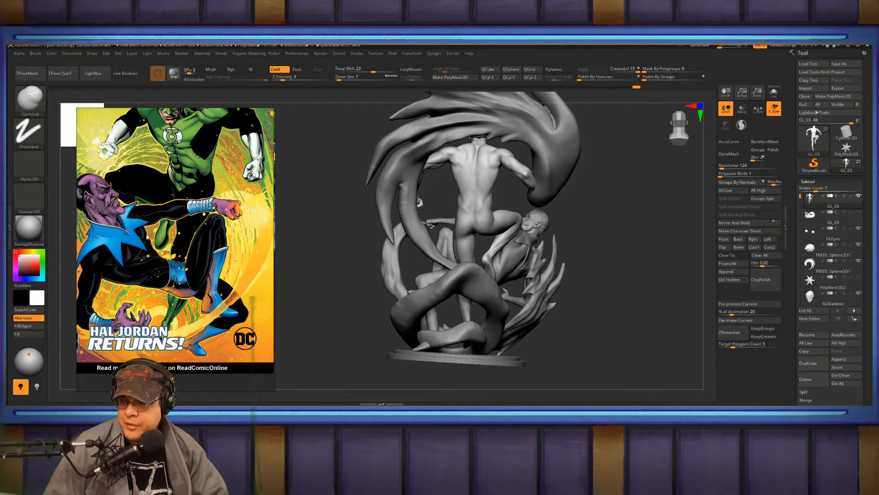
middle_click_drag(191, 249, 191, 287)
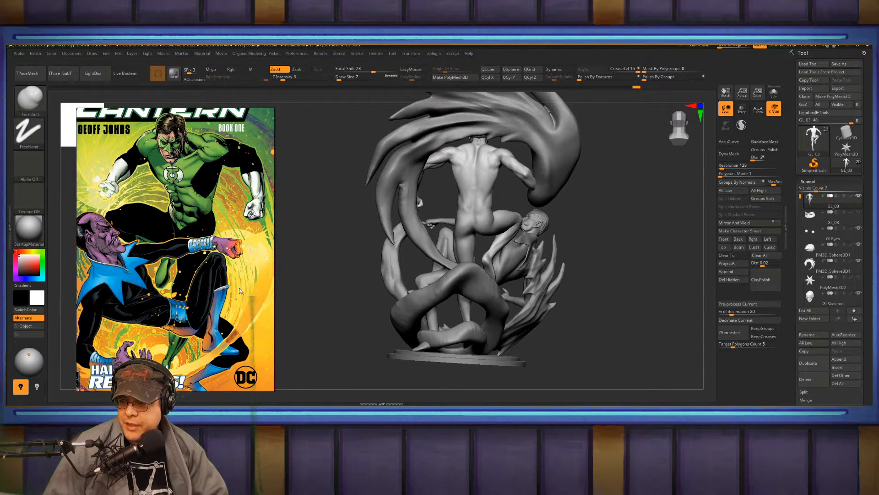
middle_click_drag(117, 188, 158, 185)
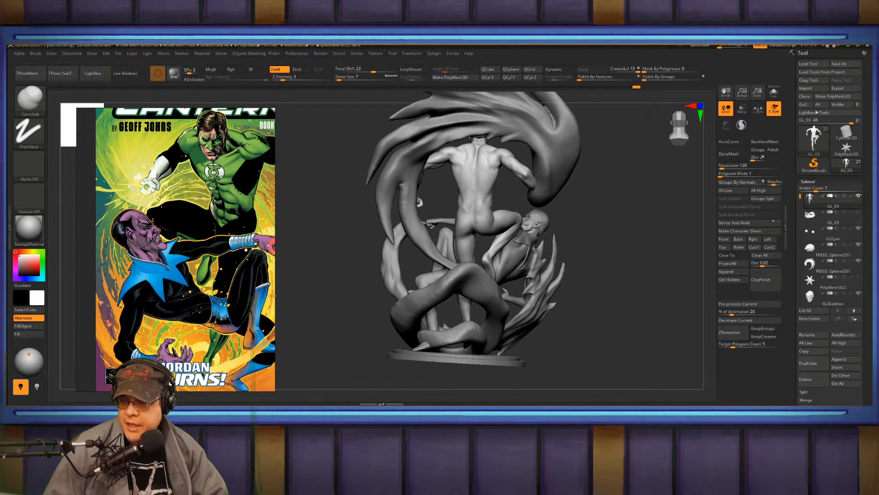
left_click_drag(609, 265, 441, 253)
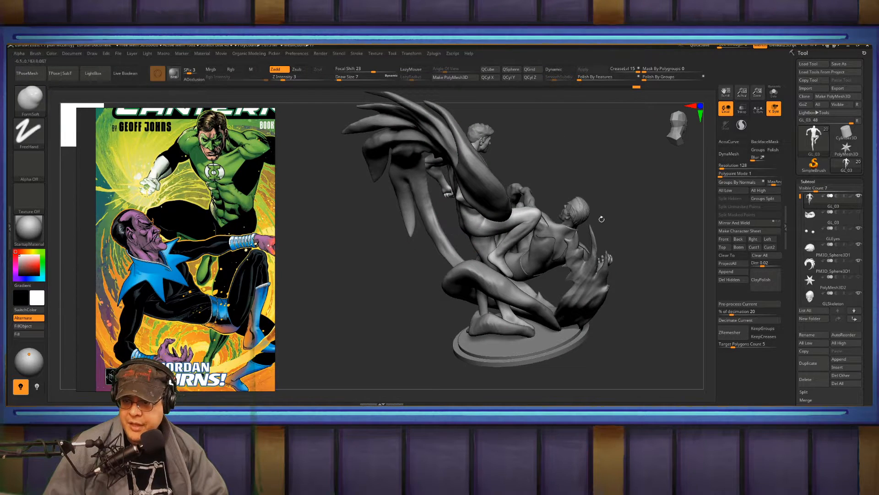
left_click_drag(627, 212, 585, 230)
mouse_move(612, 261)
left_mouse_down()
mouse_move(609, 274)
mouse_move(551, 284)
left_mouse_up()
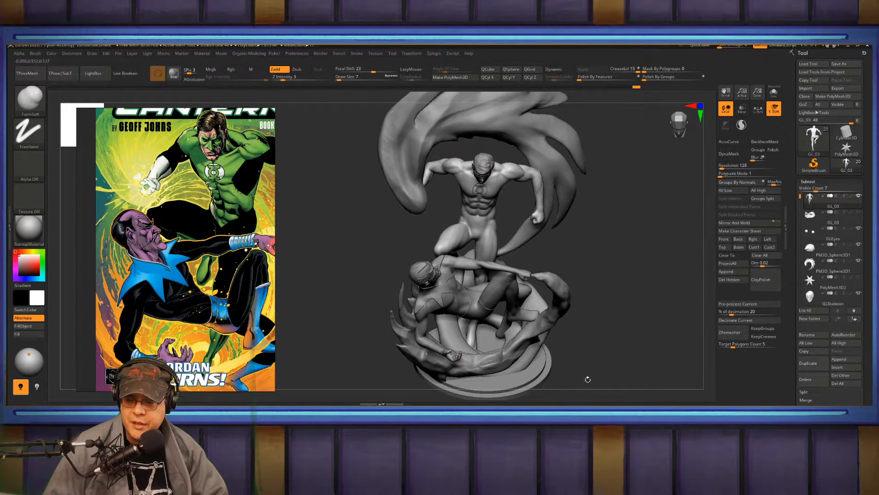
left_click_drag(588, 379, 530, 229)
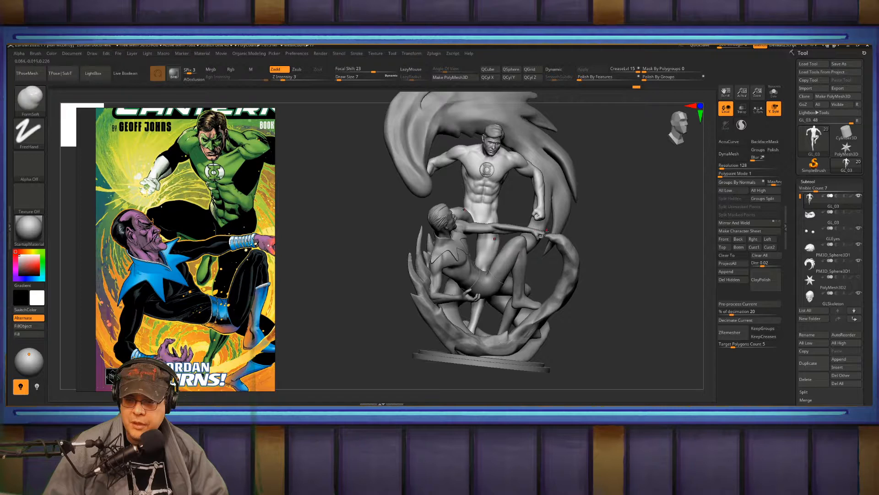
left_click_drag(624, 284, 595, 260)
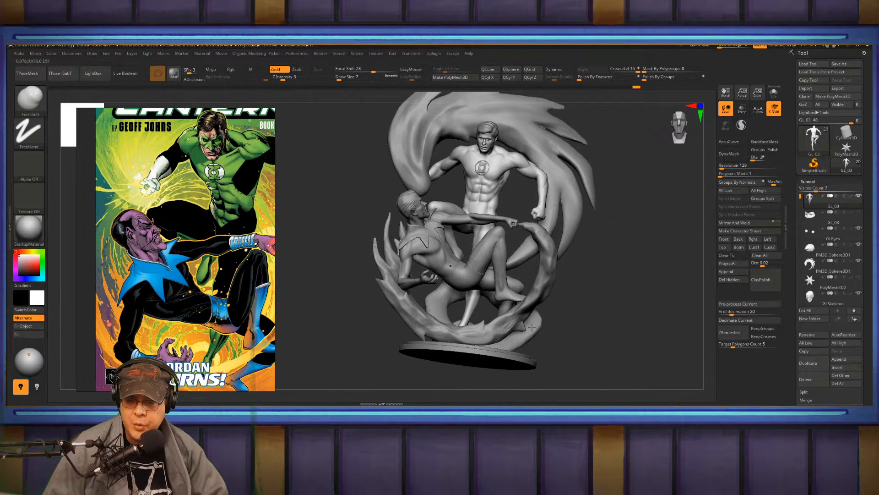
mouse_move(532, 327)
left_mouse_down()
mouse_move(565, 393)
mouse_move(567, 348)
mouse_move(614, 347)
left_mouse_up()
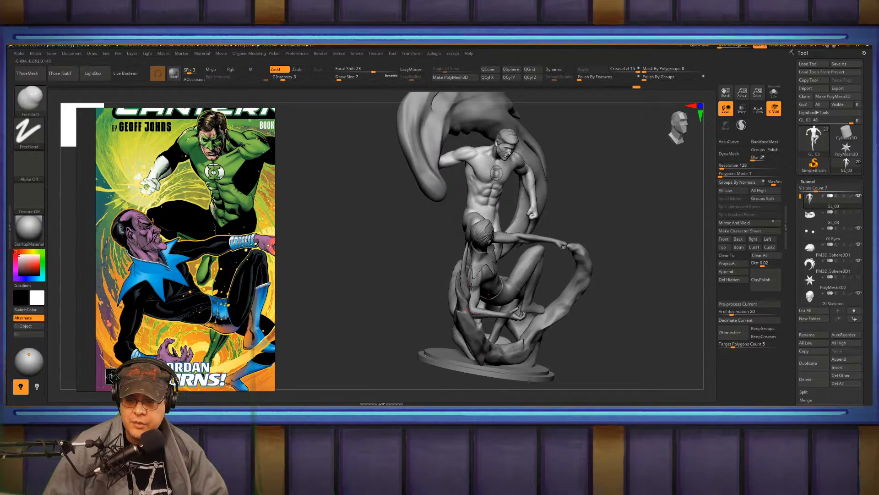
Compare the whole statue from the front with the Green Lantern comic cover, checking both figures and the energy swirls
left_click_drag(636, 312, 496, 294)
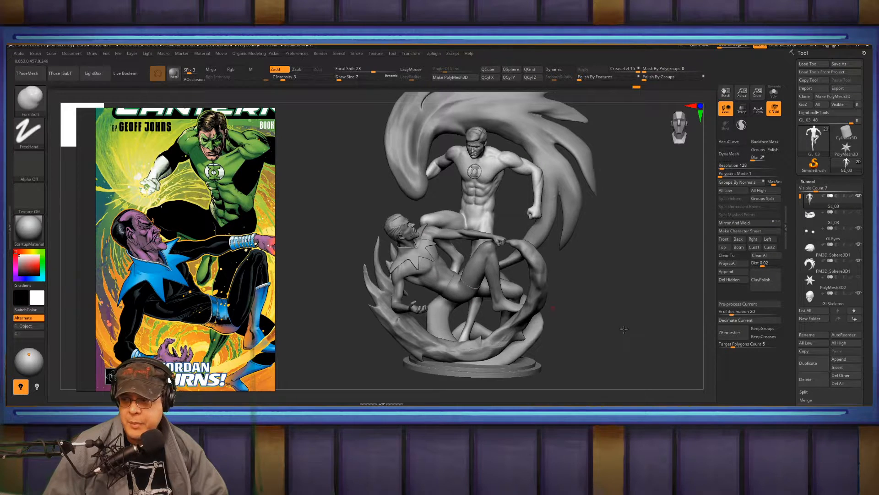
left_click_drag(624, 329, 630, 316, "shift")
mouse_move(626, 265)
left_mouse_down("alt")
mouse_move(620, 381)
mouse_move(633, 297)
left_mouse_up("alt")
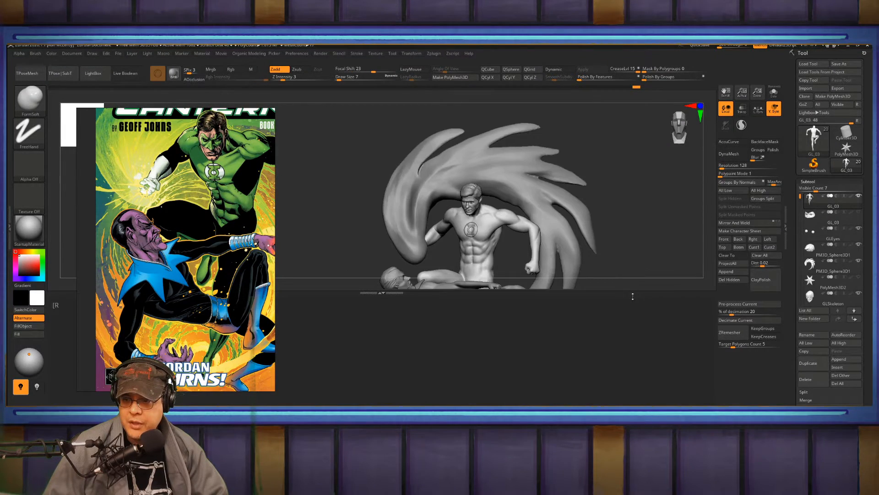
left_click(384, 294)
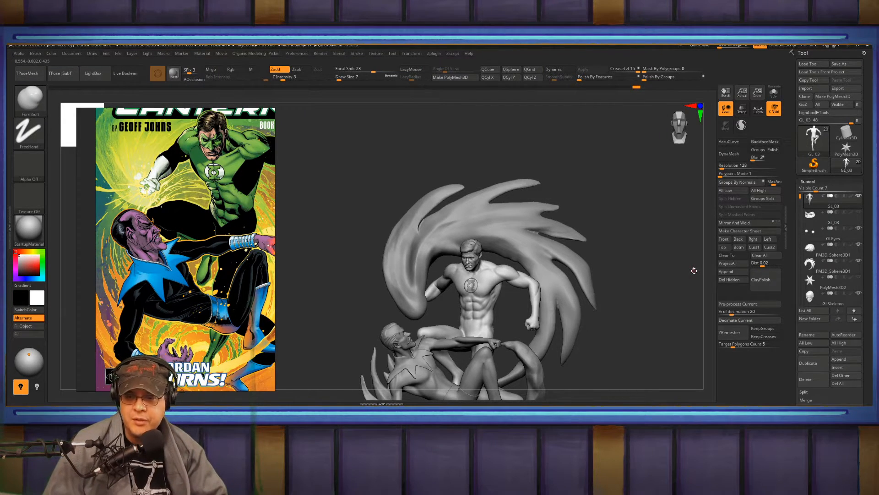
key("f")
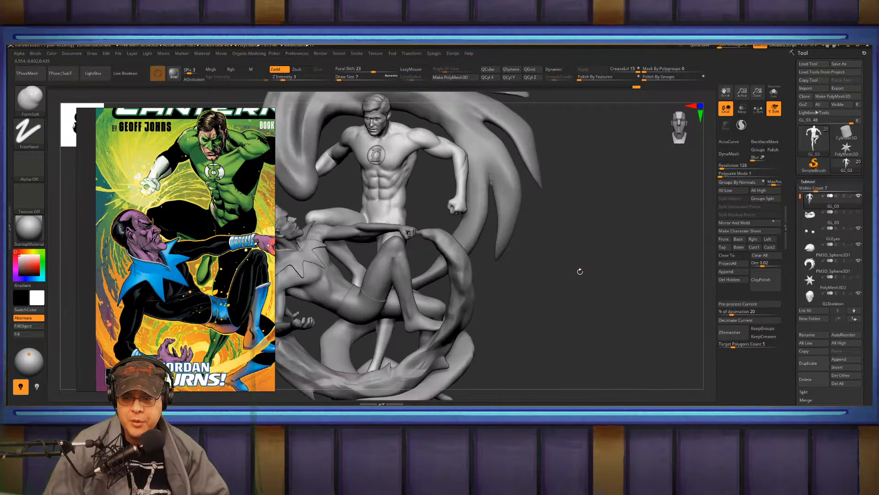
mouse_move(558, 273)
left_mouse_down("alt")
mouse_move(617, 279)
mouse_move(561, 204)
mouse_move(582, 260)
left_mouse_up("alt")
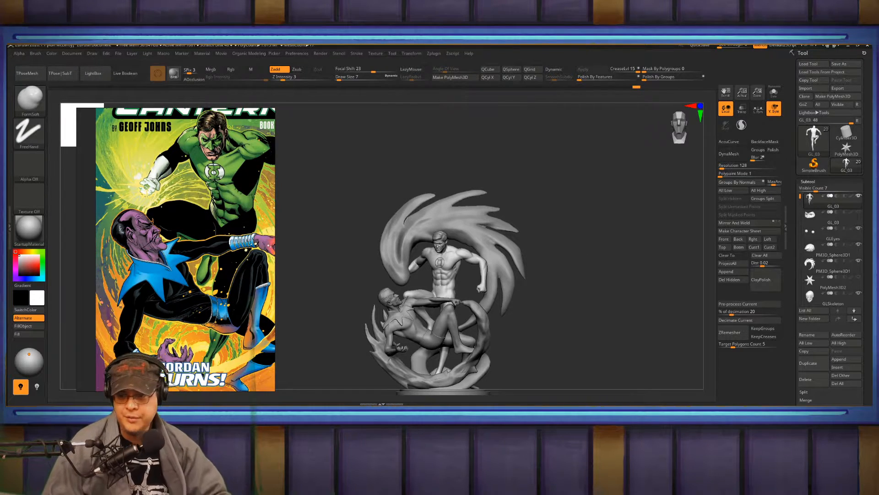
Examine the hero's torso and fists and the reclining villain up close, from the front and side, against the cover
left_click_drag(487, 201, 437, 259, "alt")
left_click_drag(672, 316, 614, 240, "alt")
left_click_drag(646, 278, 565, 239, "alt")
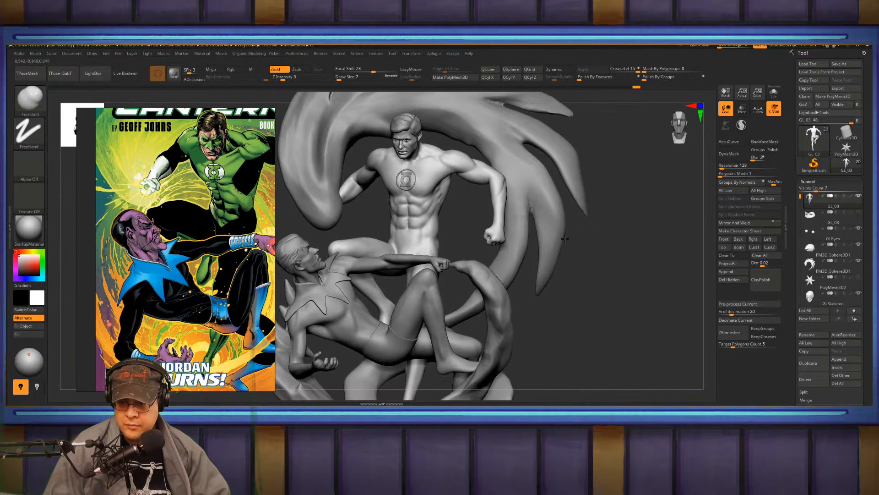
left_click_drag(599, 304, 625, 220, "alt")
left_click_drag(586, 279, 641, 326, "alt")
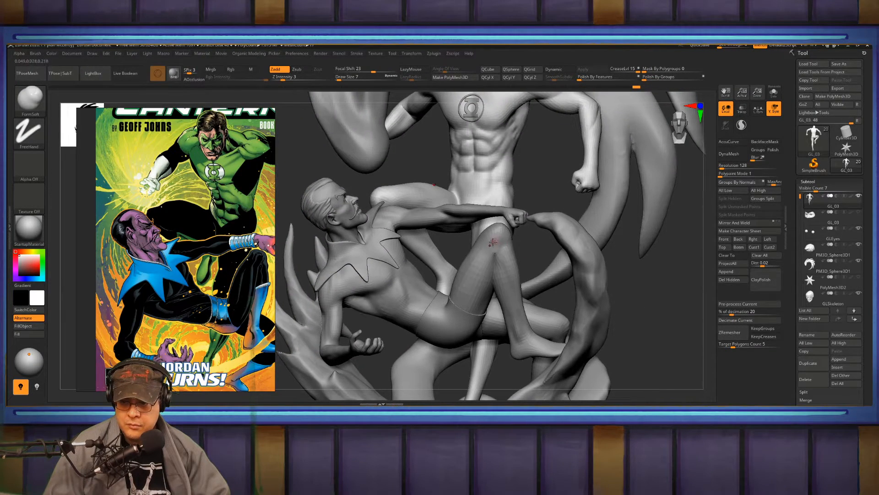
left_click_drag(504, 215, 469, 252, "alt")
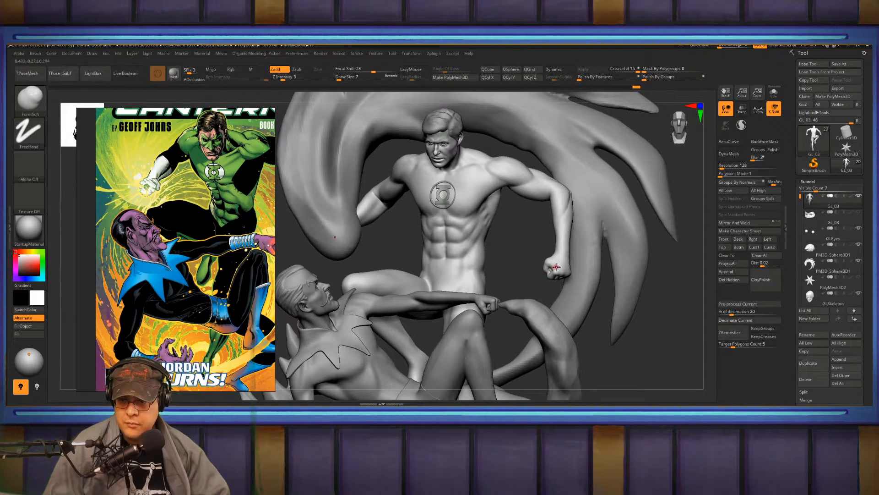
left_click_drag(556, 266, 600, 226)
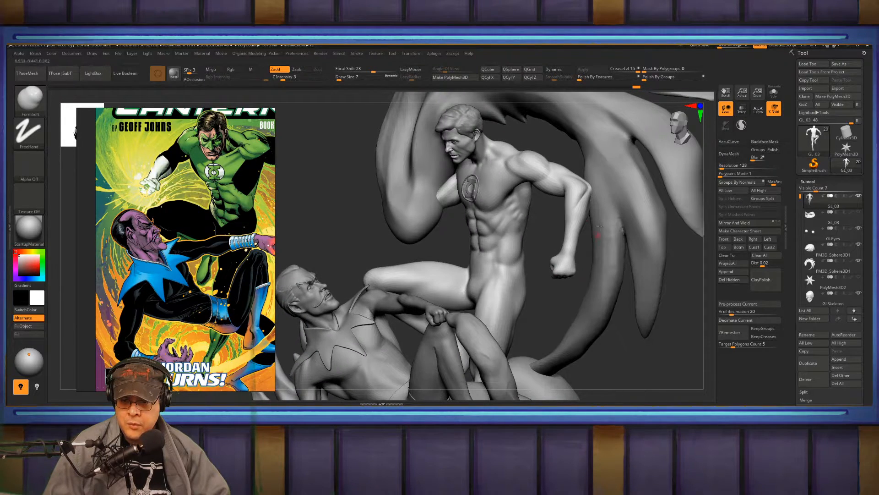
left_click_drag(565, 249, 514, 262)
Focus on the hero's face at a higher subdivision level and enlarge the frowning face photo on the reference board
mouse_move(515, 262)
right_mouse_down()
mouse_move(510, 291)
mouse_move(502, 264)
right_mouse_up()
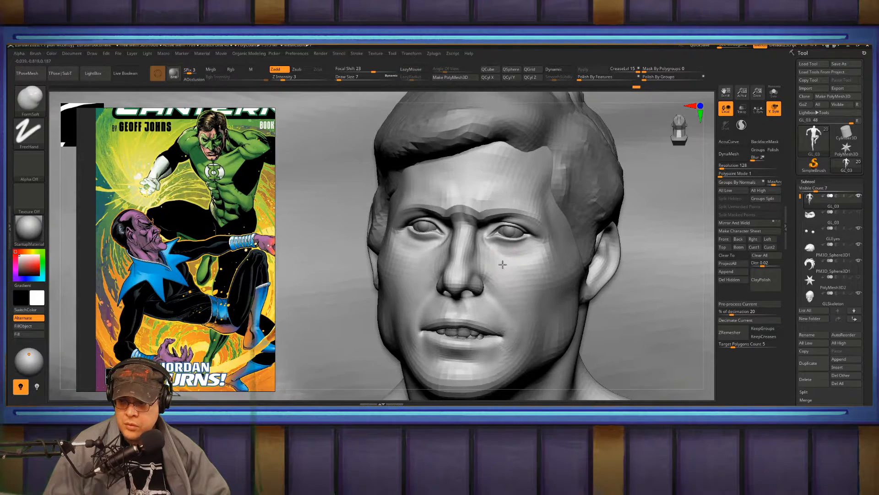
key("d")
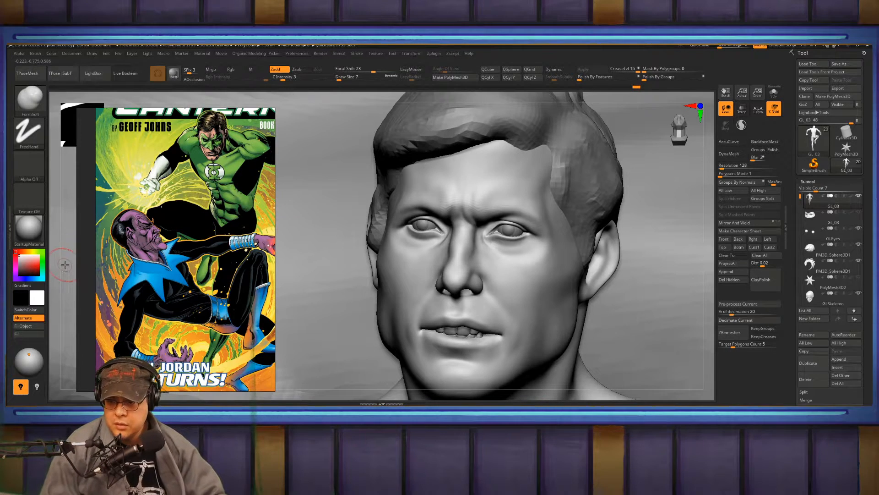
scroll(236, 273, "down", 5)
middle_click_drag(237, 284, 147, 275)
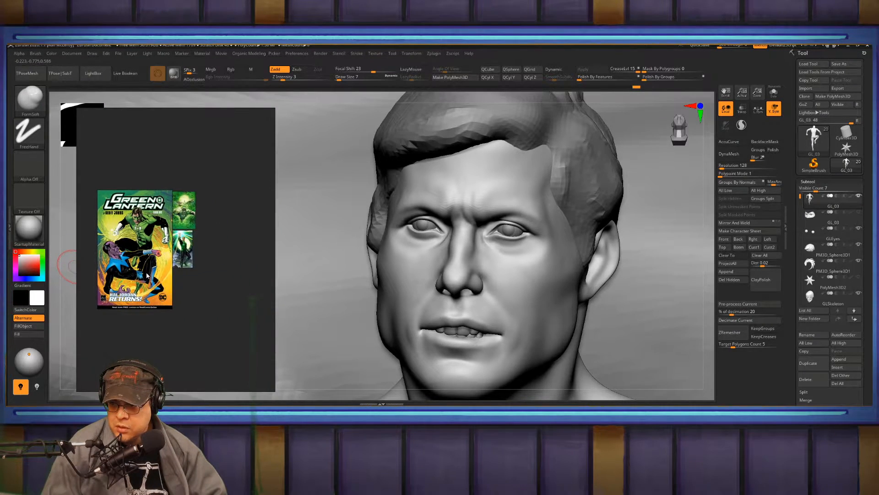
middle_click_drag(201, 256, 160, 251)
middle_click_drag(154, 298, 170, 284)
scroll(170, 284, "up", 6)
middle_click_drag(168, 335, 168, 258)
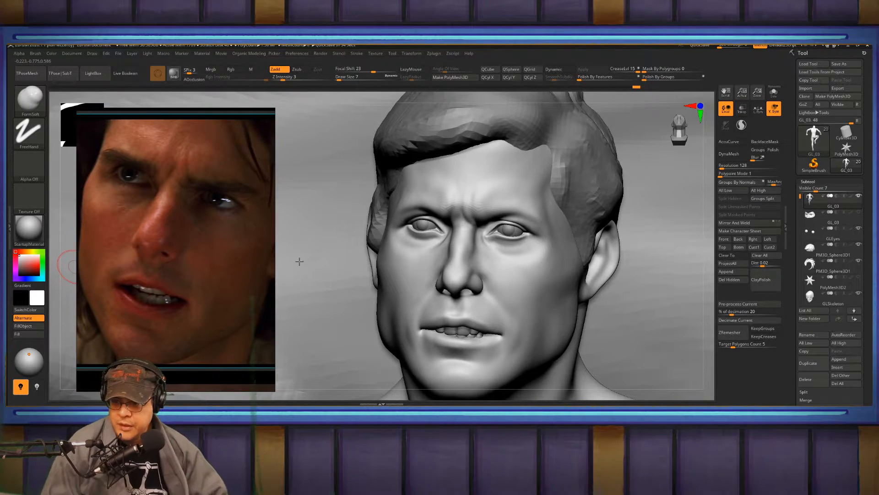
Adjust the lower face of the hero using the Move brush at draw size 43, following the photo reference
right_click_drag(429, 278, 424, 247, "alt")
key("b")
key("m")
key("v")
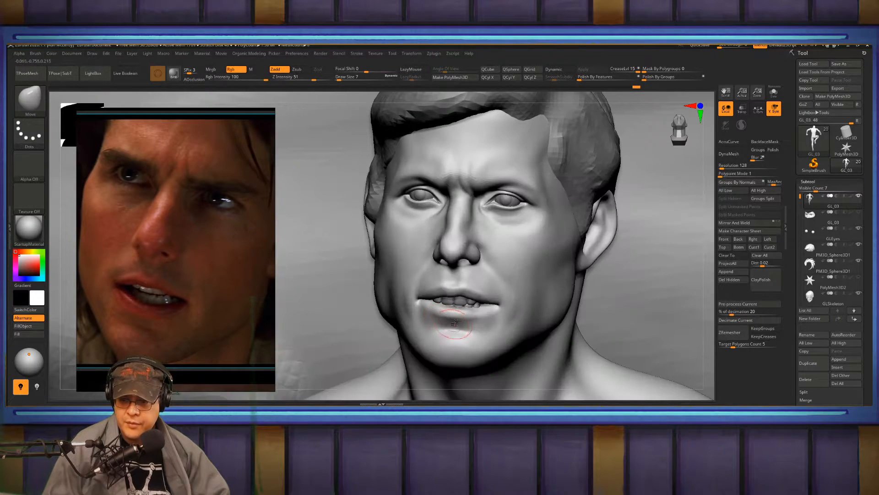
key("s")
left_click_drag(459, 325, 480, 333)
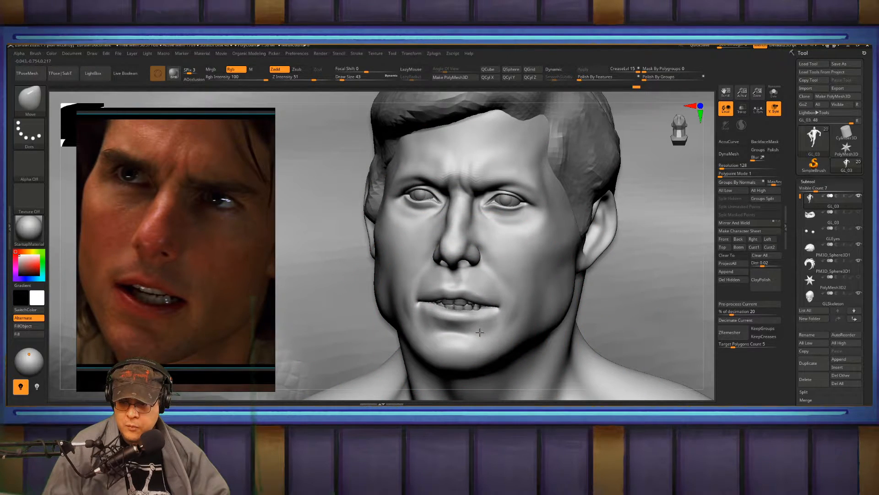
mouse_move(539, 282)
right_mouse_down()
mouse_move(491, 291)
mouse_move(499, 303)
mouse_move(500, 277)
mouse_move(527, 283)
right_mouse_up()
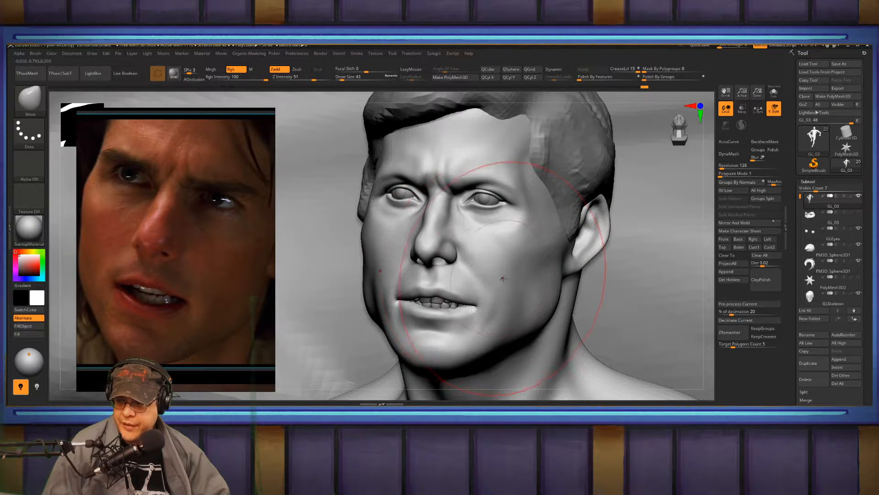
Soften the hero's cheek and jaw using the FormSoft brush at draw size 43 and smoothing
key("b")
key("f")
key("s")
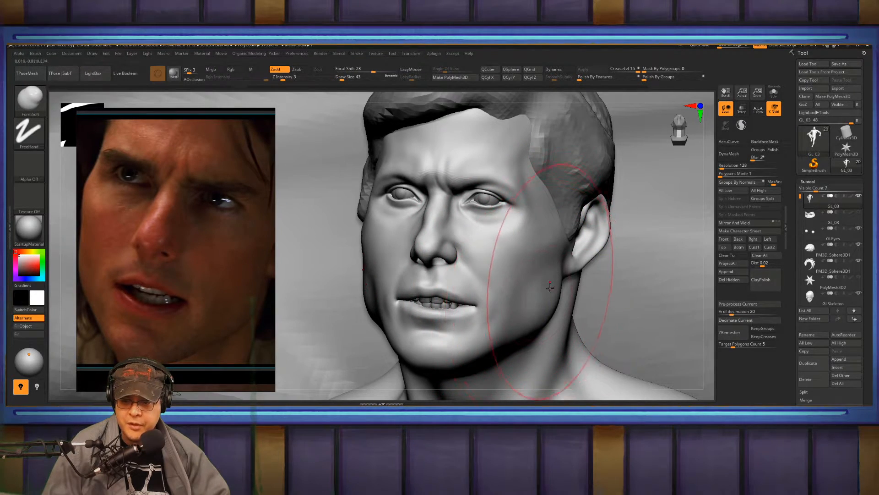
left_click_drag(537, 321, 524, 289, "shift")
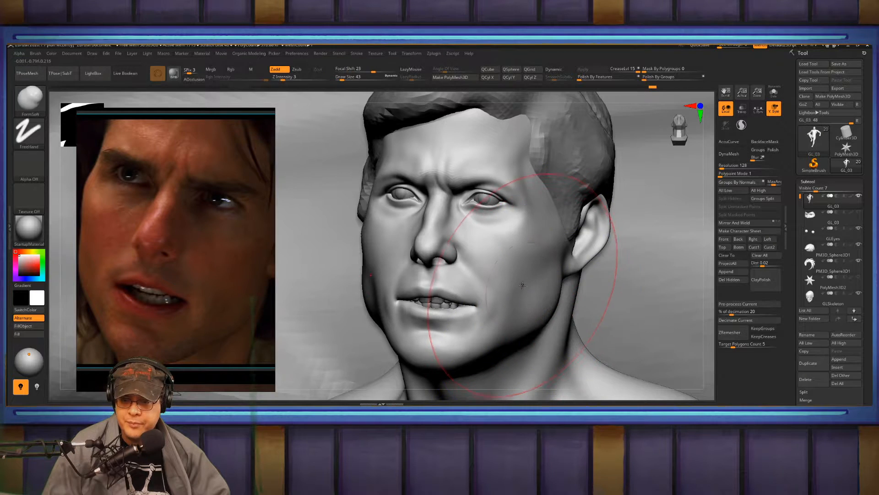
mouse_move(524, 288)
right_mouse_down()
mouse_move(572, 285)
mouse_move(548, 243)
mouse_move(532, 339)
mouse_move(477, 249)
mouse_move(553, 293)
mouse_move(519, 243)
mouse_move(520, 270)
right_mouse_up()
key("f")
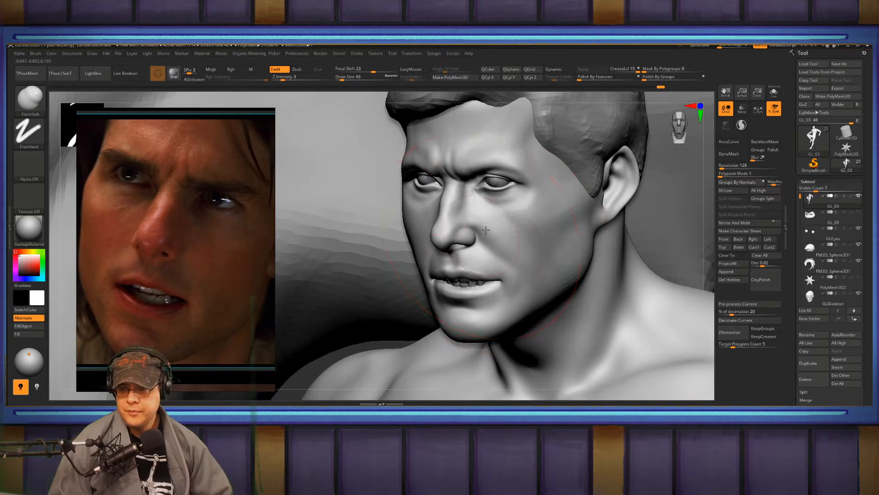
Get a close view of the hero's nostrils from below and choose the TrimDynamic brush at draw size 1
mouse_move(476, 243)
right_mouse_down()
mouse_move(463, 227)
mouse_move(472, 233)
mouse_move(459, 239)
mouse_move(470, 243)
right_mouse_up()
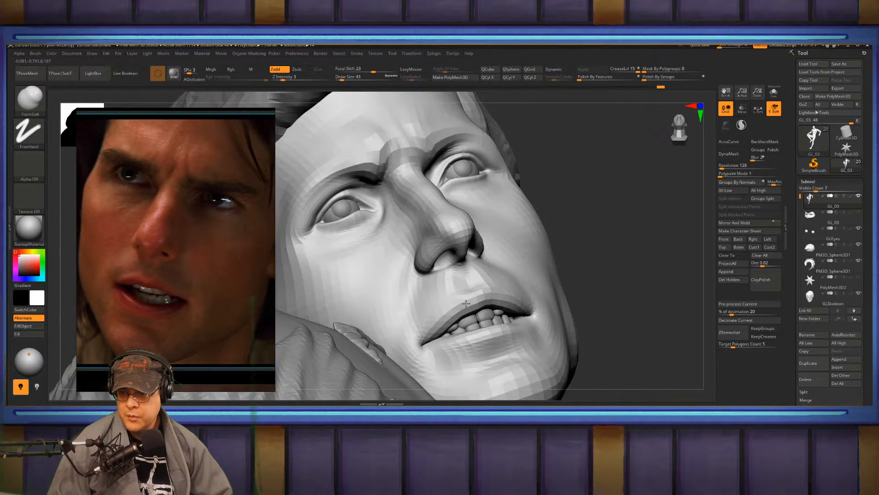
mouse_move(466, 304)
right_mouse_down("ctrl")
mouse_move(447, 269)
mouse_move(479, 250)
right_mouse_up("ctrl")
key("b")
key("t")
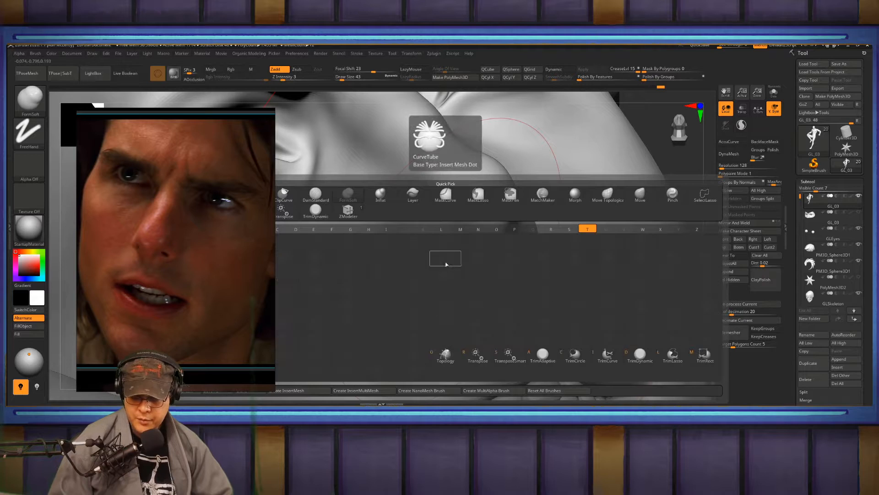
key("d")
key("s")
left_click_drag(456, 241, 451, 241)
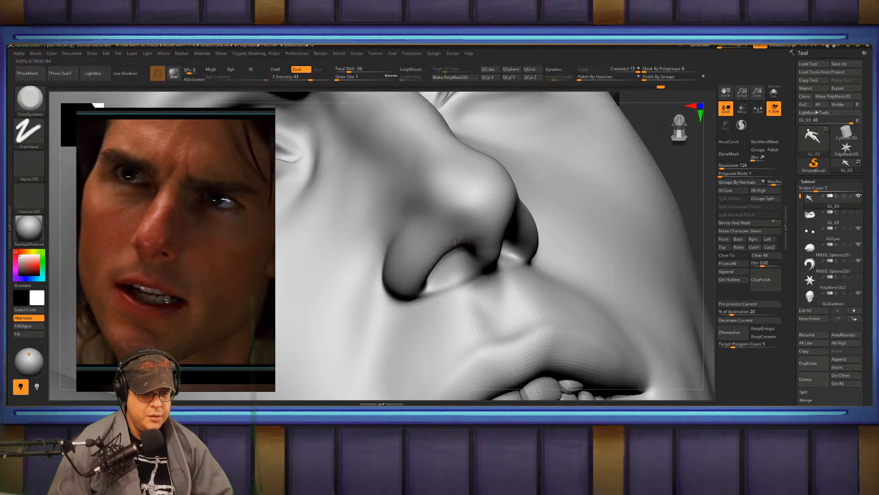
right_click_drag(456, 241, 471, 238)
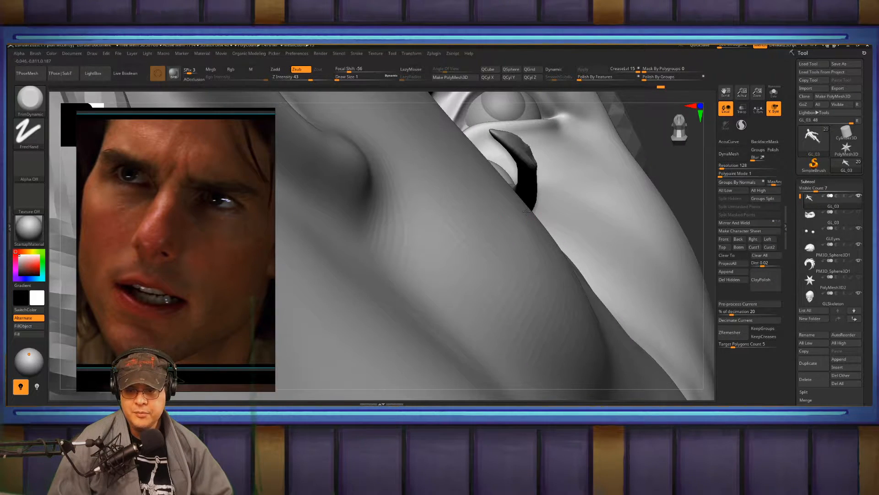
right_click_drag(527, 210, 456, 232)
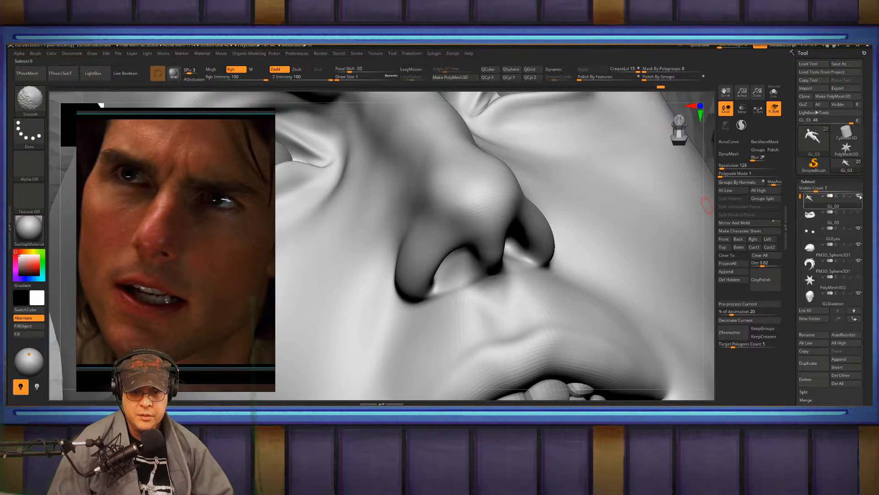
Hide and show the teeth again, and inspect both nostril openings from below
left_click(852, 211)
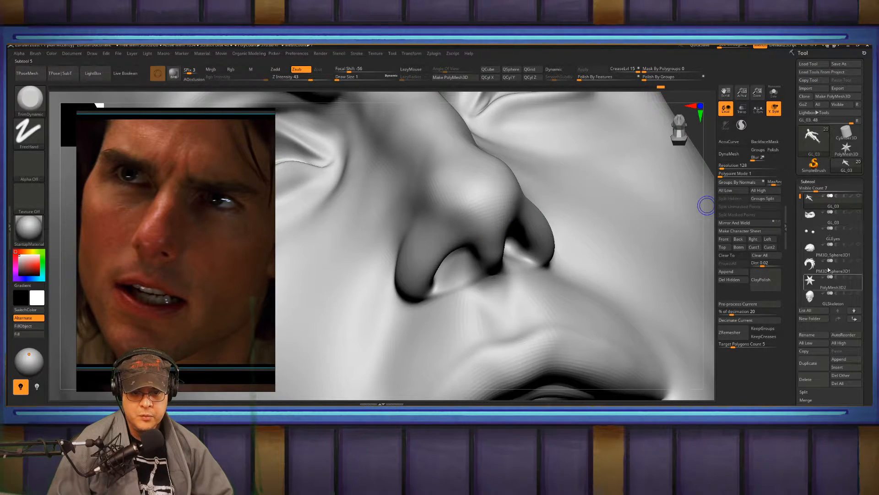
left_click(840, 284)
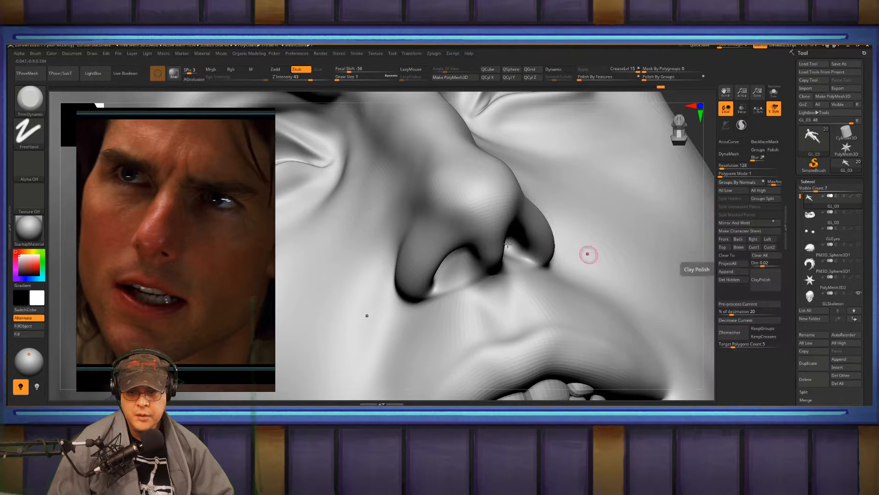
right_click_drag(507, 239, 488, 239)
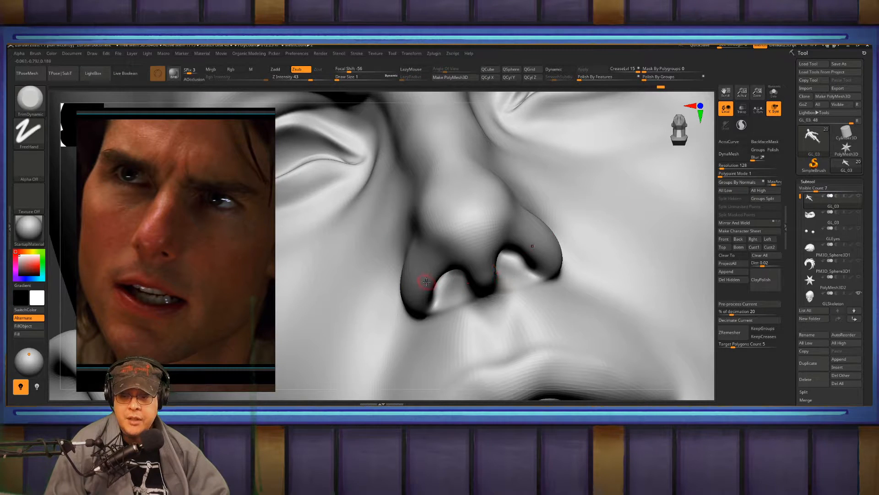
mouse_move(426, 282)
right_mouse_down()
mouse_move(453, 261)
mouse_move(444, 233)
mouse_move(468, 225)
right_mouse_up()
key("b")
key("Escape")
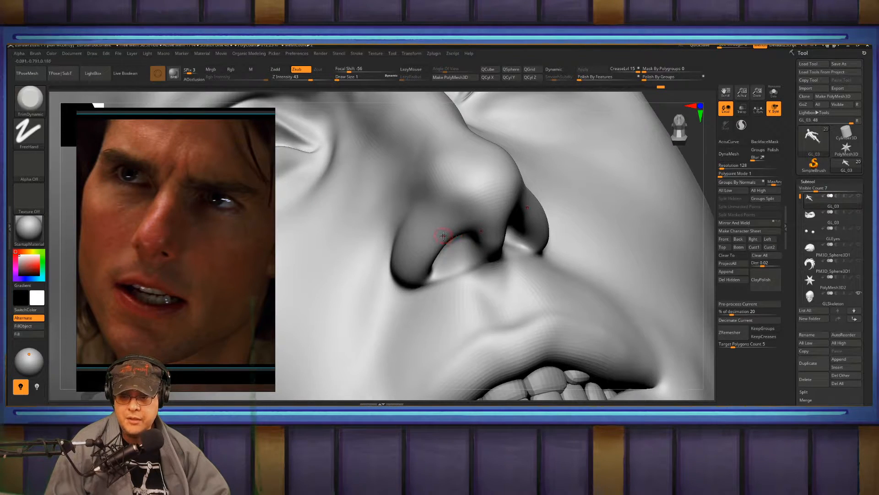
Refine the rim and inside of the hero's nostrils with TrimDynamic at draw size 6, undoing a bad stroke and smoothing the surface
key("s")
mouse_move(443, 236)
left_mouse_down()
mouse_move(467, 233)
mouse_move(426, 266)
left_mouse_up()
key("s")
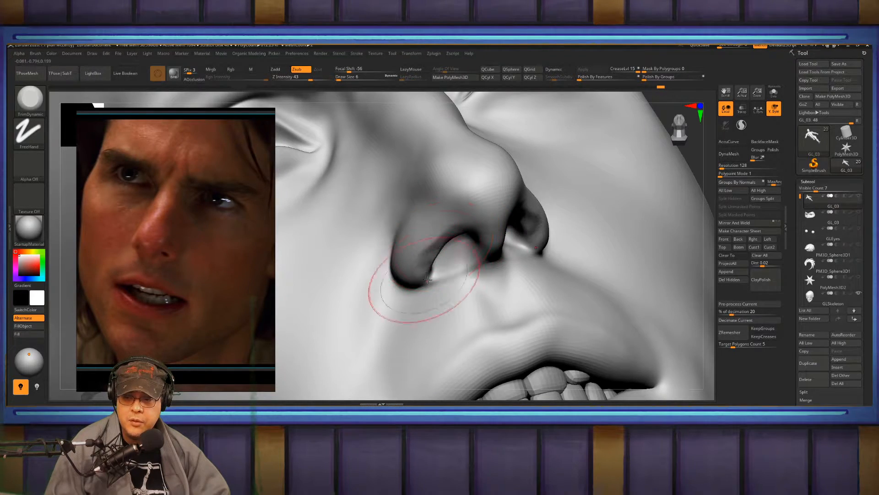
key("ctrl+z")
right_click_drag(434, 245, 433, 229)
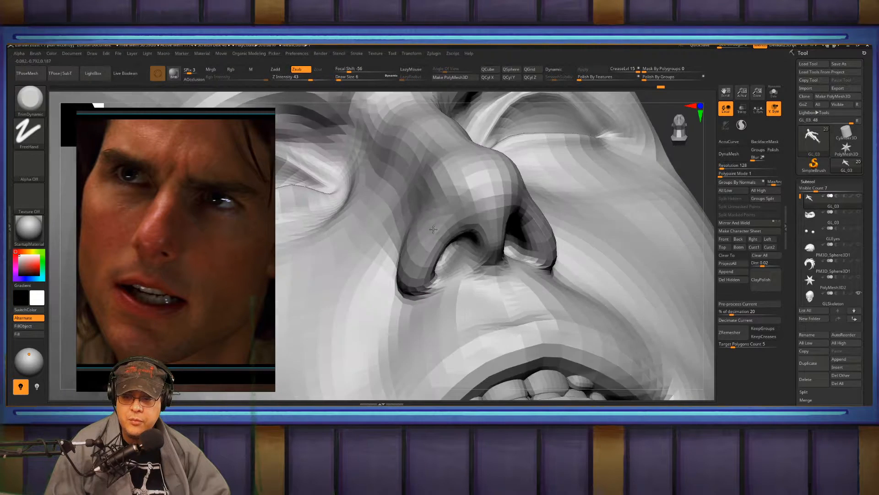
right_click_drag(429, 262, 428, 252)
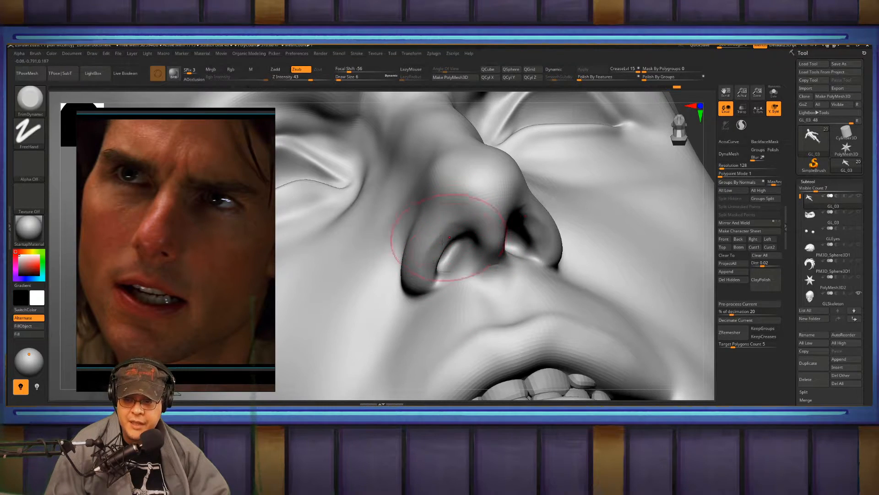
left_click_drag(432, 269, 469, 233, "shift")
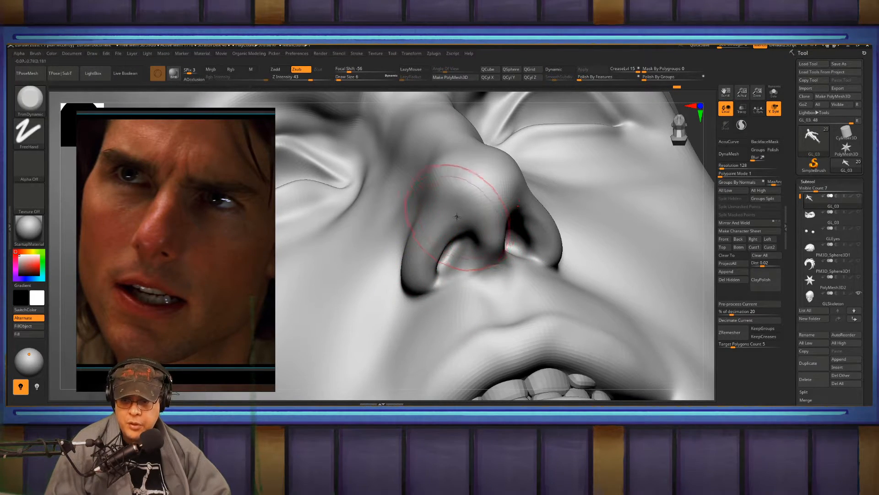
right_click_drag(458, 216, 459, 219)
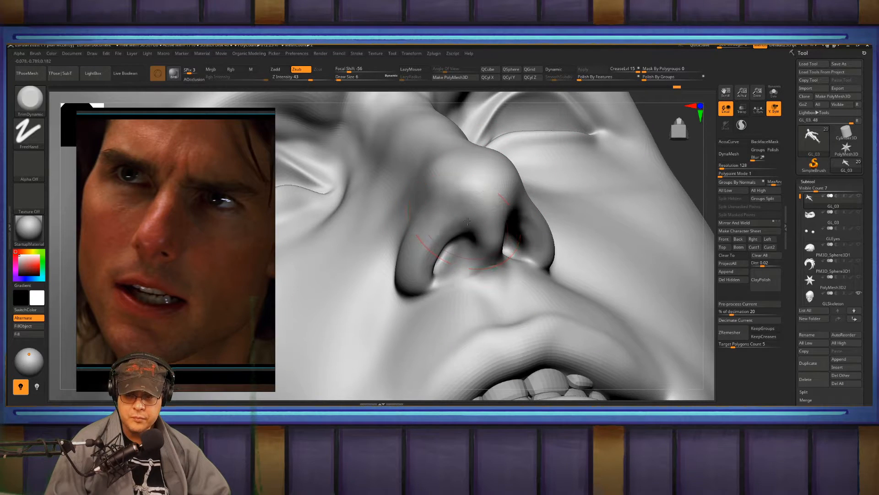
mouse_move(470, 235)
left_mouse_down("shift")
mouse_move(467, 215)
mouse_move(461, 225)
left_mouse_up("shift")
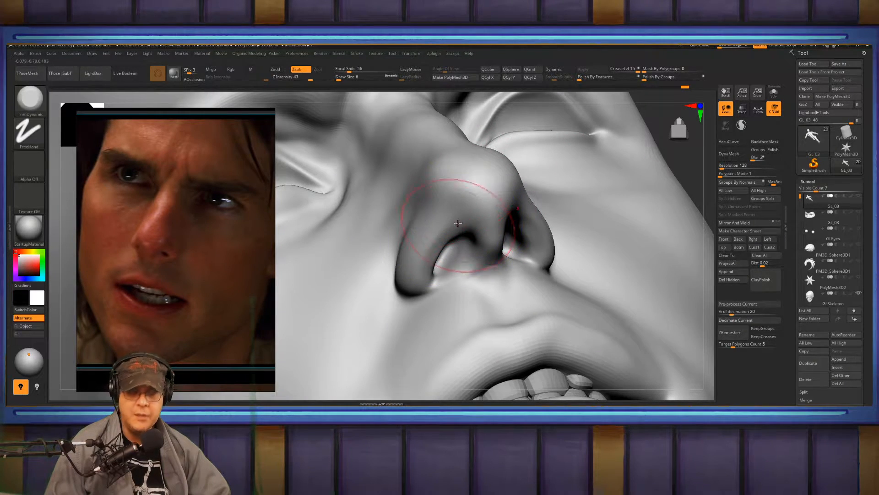
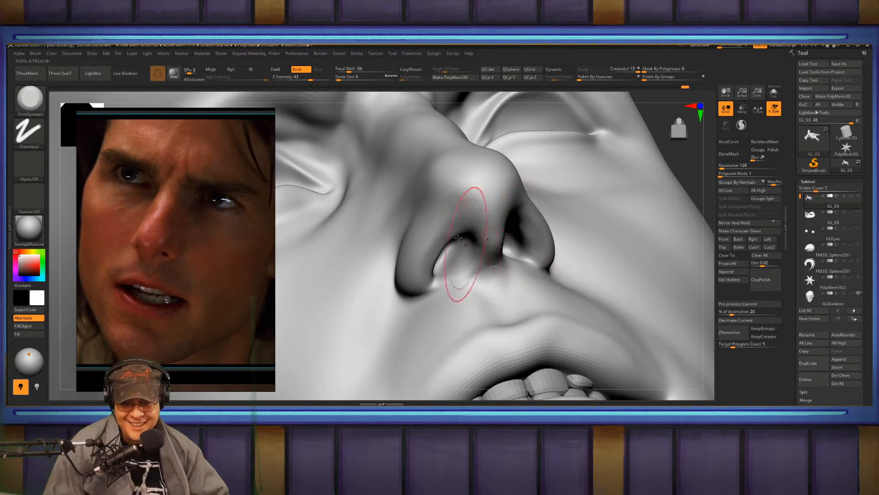
Carve the crease around the hero's nostril wing with the DamStandard brush at draw size 6 and smooth the cheek beside it
mouse_move(431, 282)
right_mouse_down()
mouse_move(441, 283)
mouse_move(446, 268)
right_mouse_up()
right_click_drag(641, 215, 574, 209)
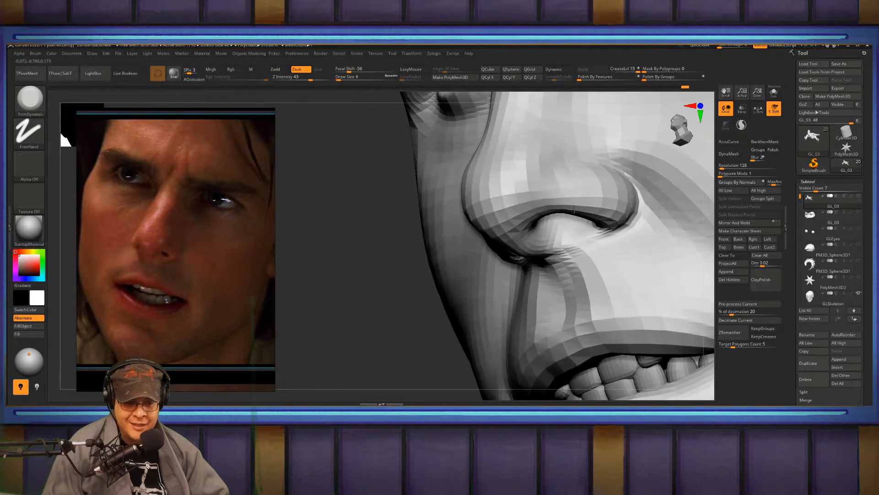
mouse_move(628, 186)
right_mouse_down("alt")
mouse_move(504, 221)
mouse_move(529, 212)
right_mouse_up("alt")
key("b")
key("d")
key("s")
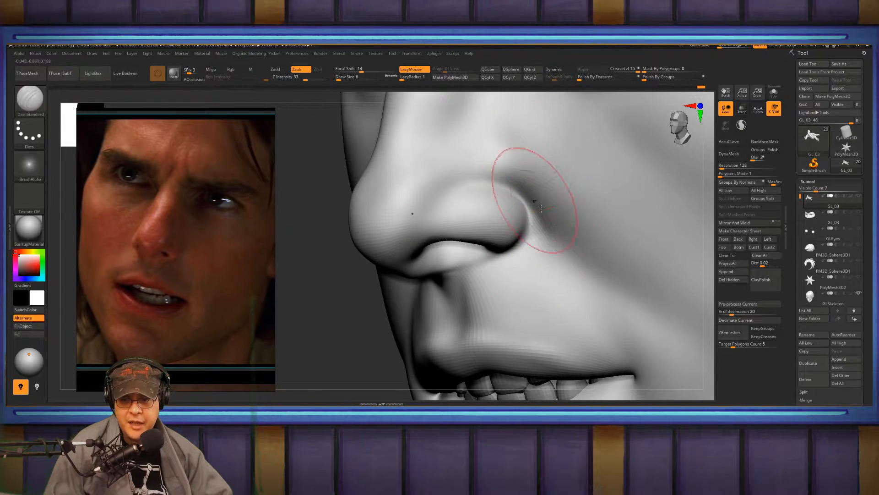
key("shift")
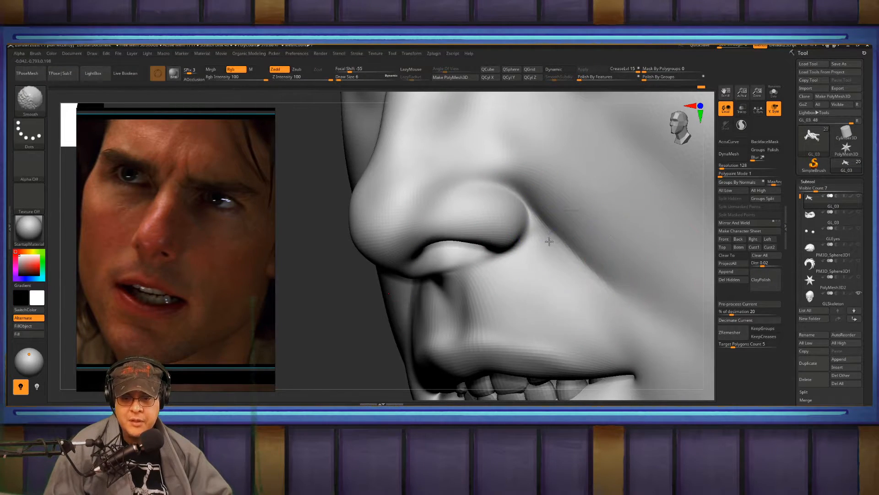
left_click_drag(549, 242, 626, 297, "shift")
mouse_move(506, 181)
left_mouse_down()
mouse_move(458, 187)
mouse_move(480, 183)
left_mouse_up()
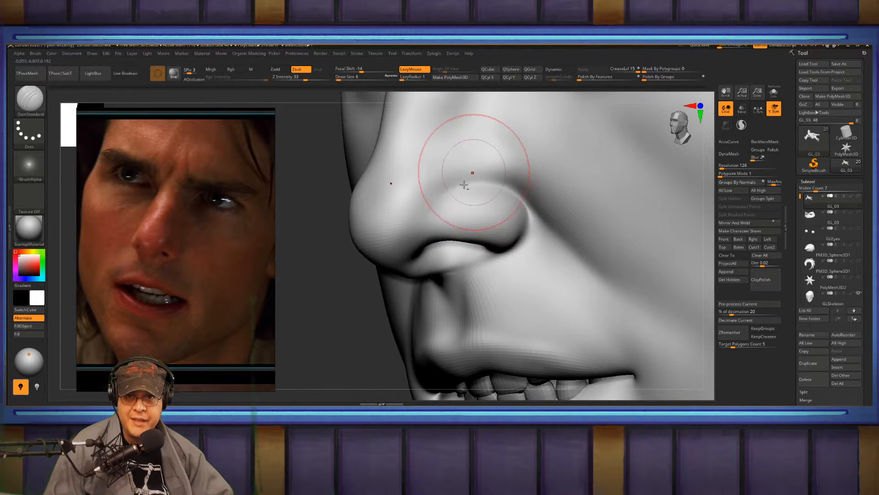
Build up the surface just above the hero's nostril wing with the Standard brush at draw size 6 and smooth the crease behind it
right_click_drag(468, 162, 483, 208, "alt")
key("b")
key("s")
key("t")
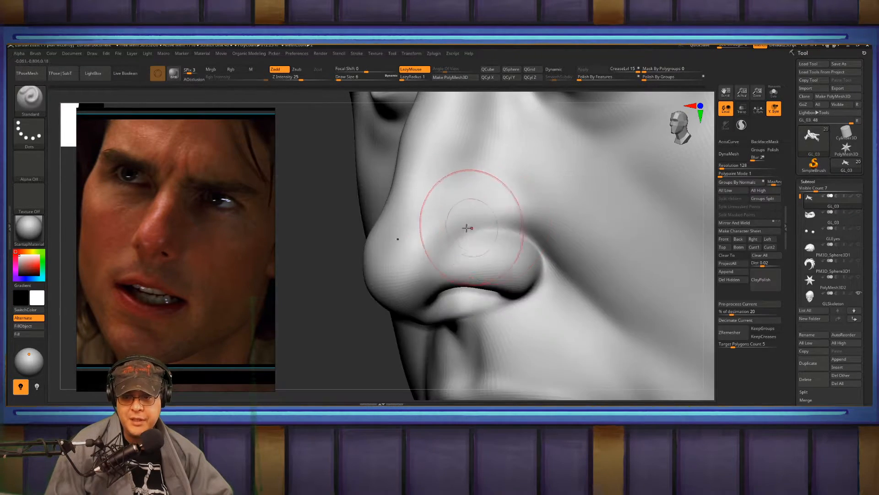
left_click_drag(467, 228, 508, 219)
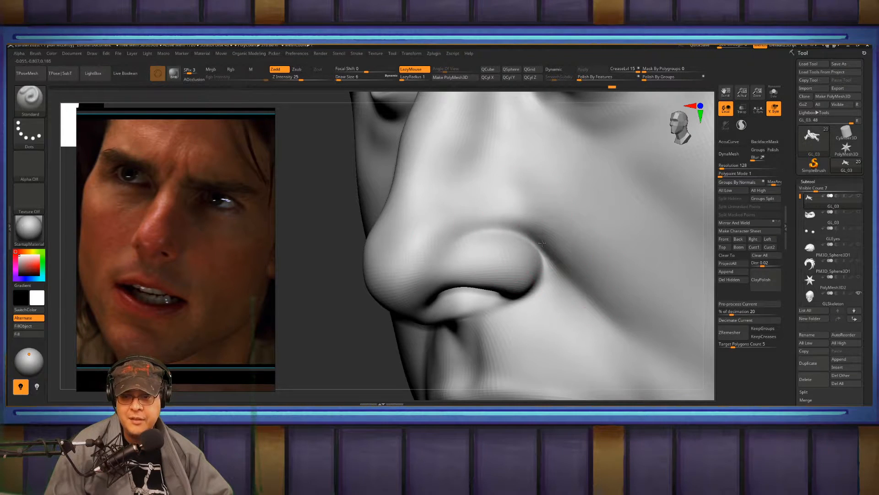
left_click_drag(481, 225, 458, 227)
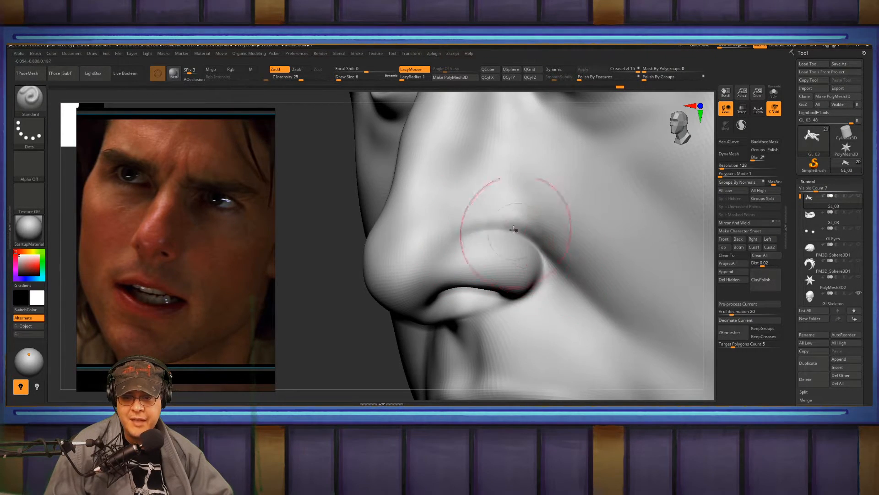
left_click_drag(539, 222, 555, 236, "shift")
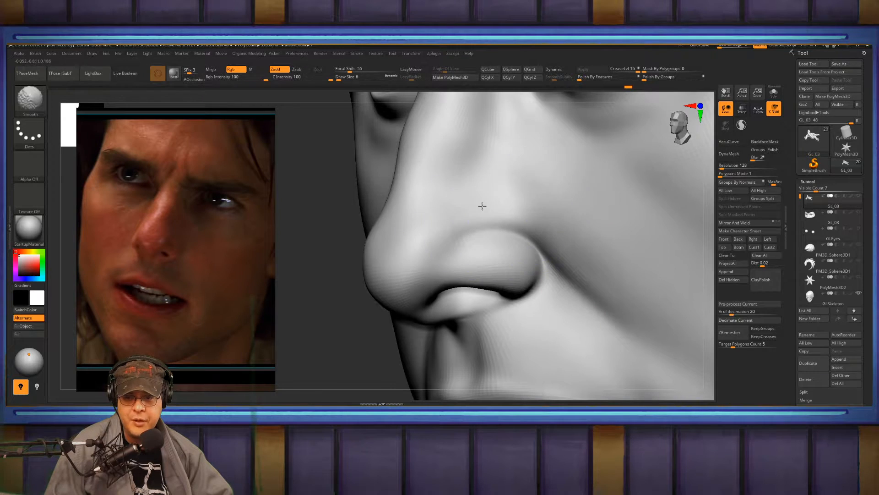
mouse_move(512, 267)
right_mouse_down()
mouse_move(495, 278)
mouse_move(509, 233)
mouse_move(483, 214)
mouse_move(466, 241)
mouse_move(530, 193)
mouse_move(565, 222)
mouse_move(573, 215)
mouse_move(587, 239)
right_mouse_up()
Choose the FormSoft brush at draw size 29 and check the hero's whole head from the front
key("f")
key("b")
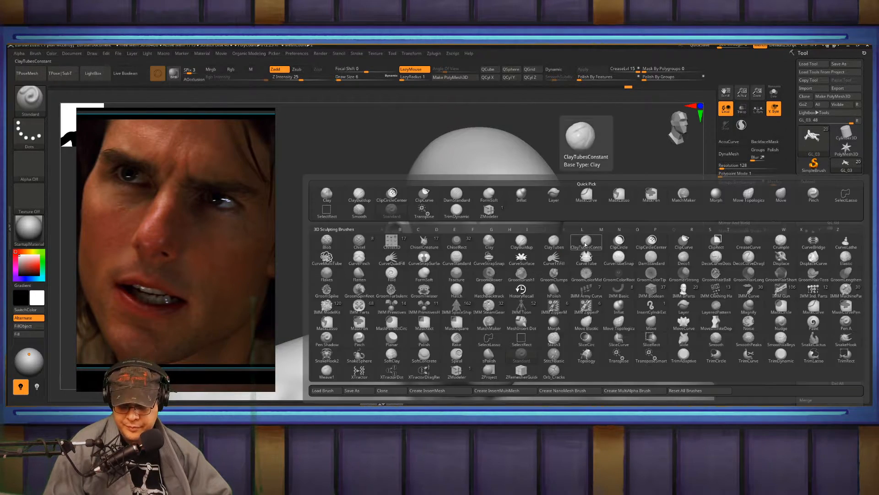
key("f")
key("s")
key("s")
left_click_drag(475, 224, 480, 223)
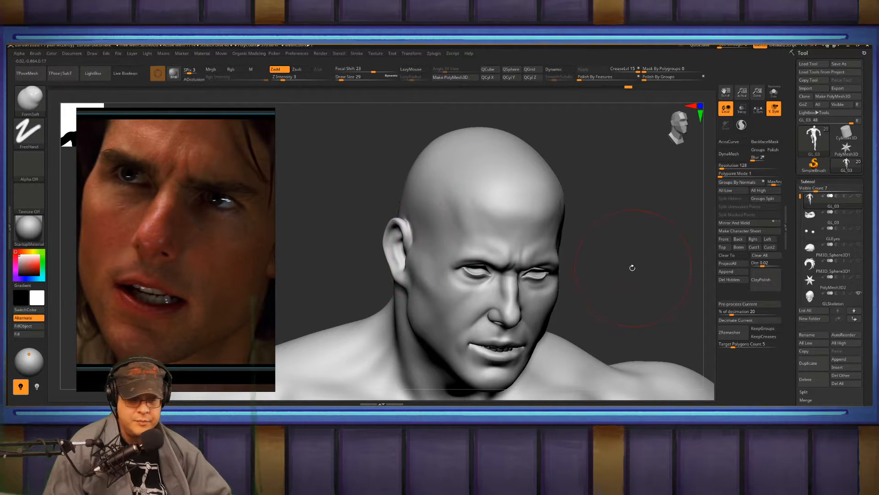
left_click_drag(637, 277, 638, 247)
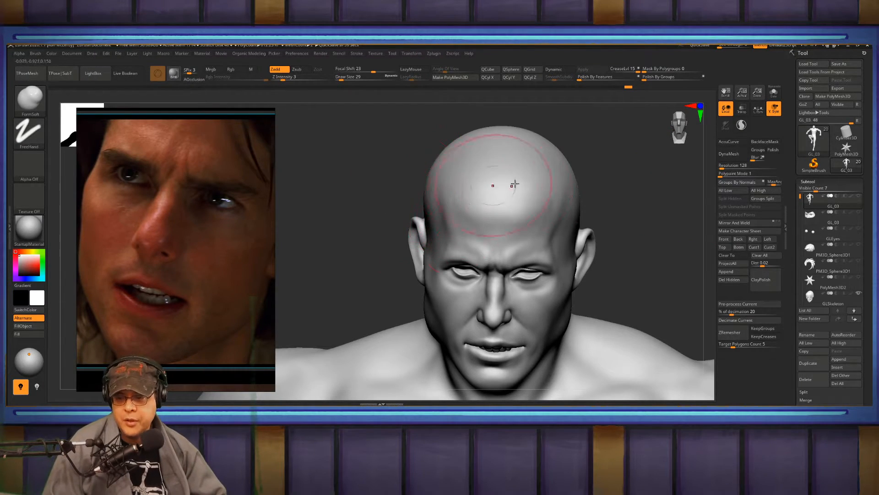
Refine the corner of the hero's mouth with the DamStandard brush at draw size 7 and smooth the area
mouse_move(649, 270)
left_mouse_down()
mouse_move(634, 249)
mouse_move(647, 255)
mouse_move(634, 289)
mouse_move(645, 239)
mouse_move(637, 267)
mouse_move(606, 261)
mouse_move(533, 321)
left_mouse_up()
key("b")
key("d")
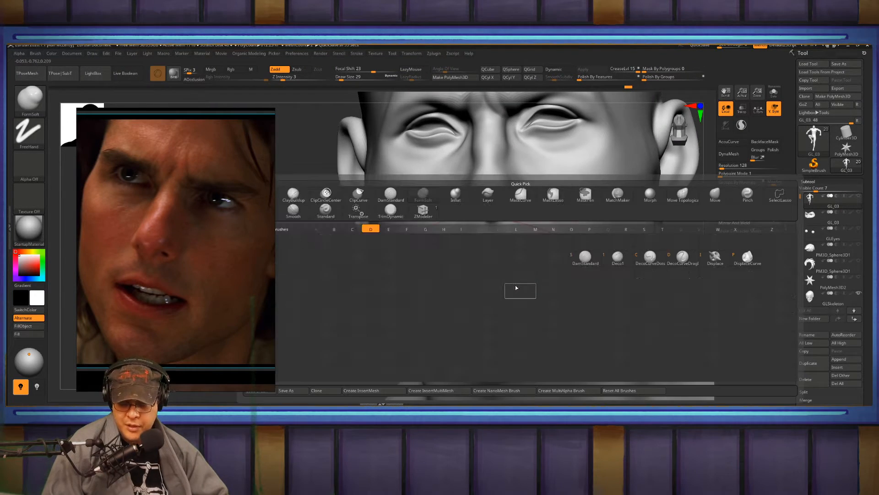
key("s")
right_click_drag(578, 280, 543, 271)
key("s")
left_click_drag(546, 278, 542, 277)
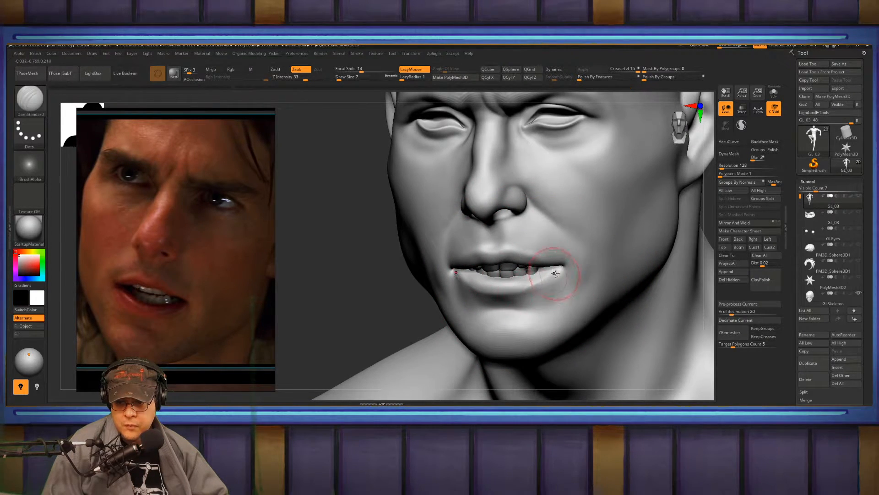
key("shift")
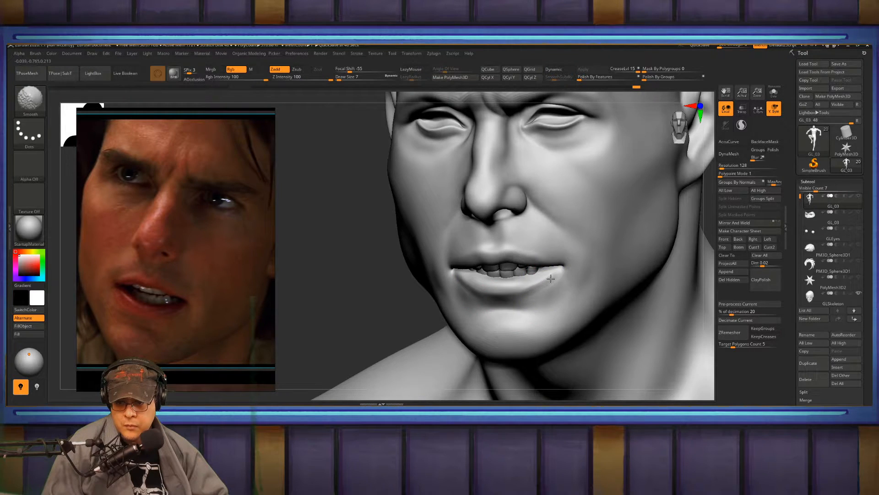
Soften the hero's lower lip from several angles with the FormSoft brush at draw size 7, smoothing between strokes
key("b")
key("f")
key("s")
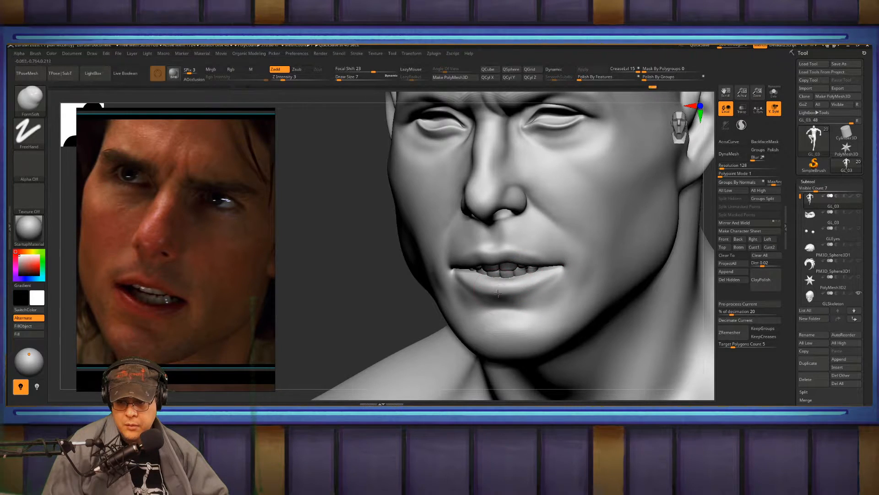
left_click_drag(503, 291, 508, 274, "shift")
right_click_drag(481, 275, 564, 278)
mouse_move(485, 278)
left_mouse_down()
mouse_move(468, 277)
mouse_move(488, 277)
left_mouse_up()
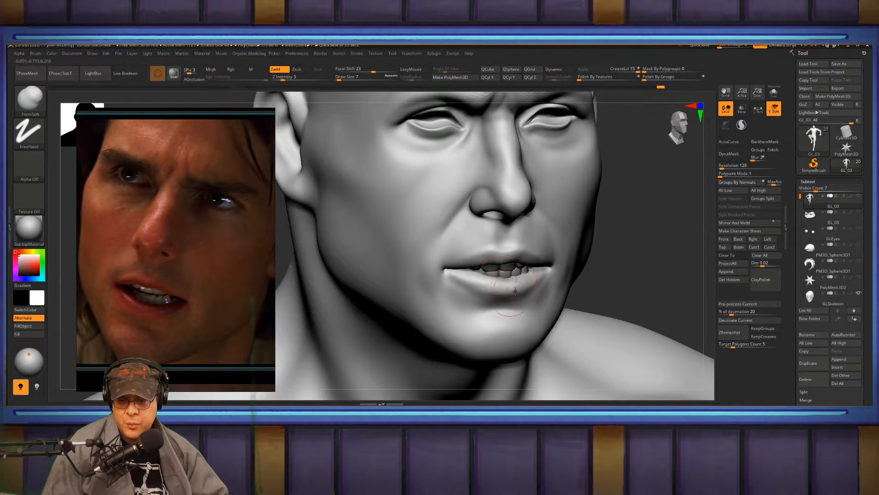
right_click_drag(515, 291, 531, 274)
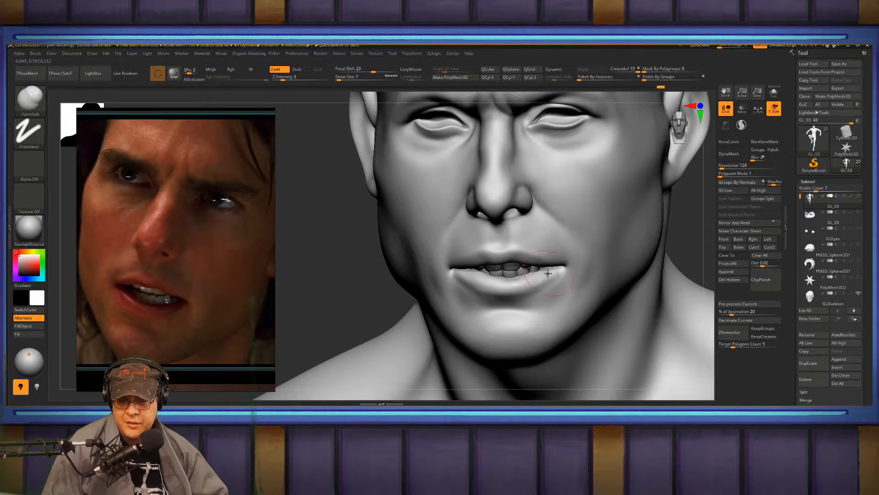
left_click_drag(516, 290, 527, 278, "shift")
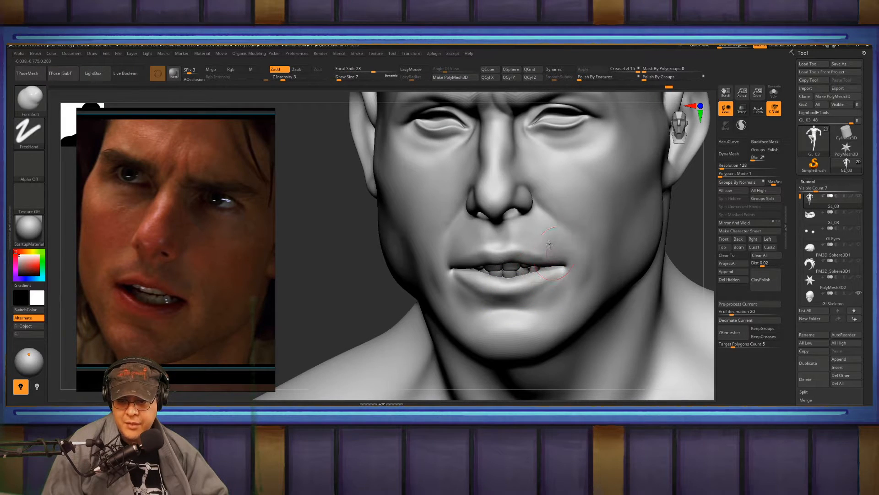
Define the hero's upper lip edge out to the mouth corner and the underside of the lower lip with DamStandard
mouse_move(552, 247)
right_mouse_down()
mouse_move(541, 222)
mouse_move(564, 251)
mouse_move(628, 258)
right_mouse_up()
key("b")
key("d")
key("s")
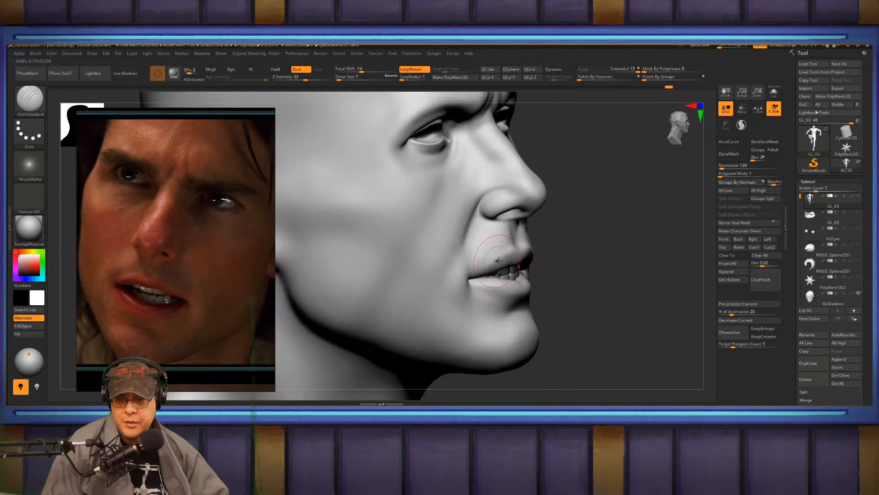
left_click_drag(515, 251, 474, 279)
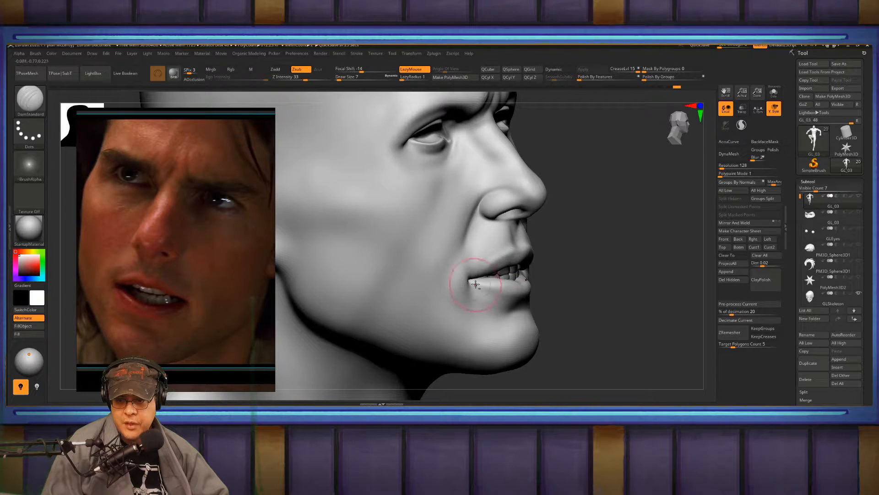
right_click_drag(600, 246, 538, 248)
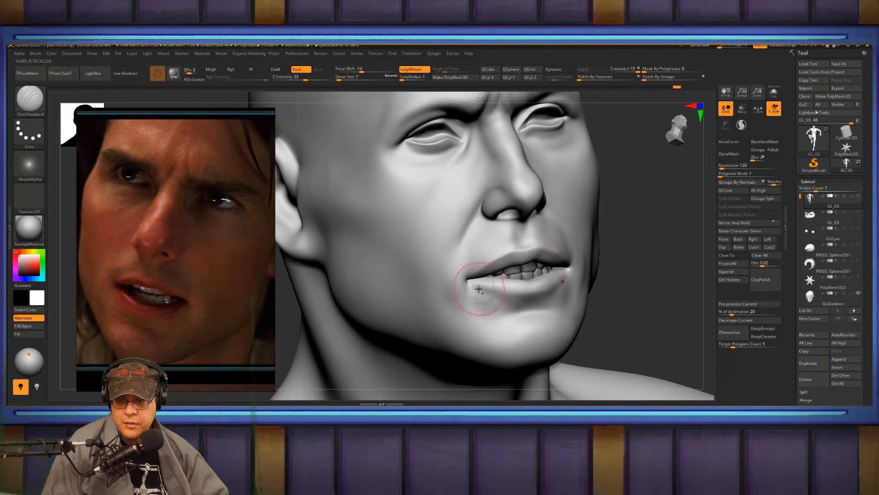
left_click_drag(512, 291, 531, 290)
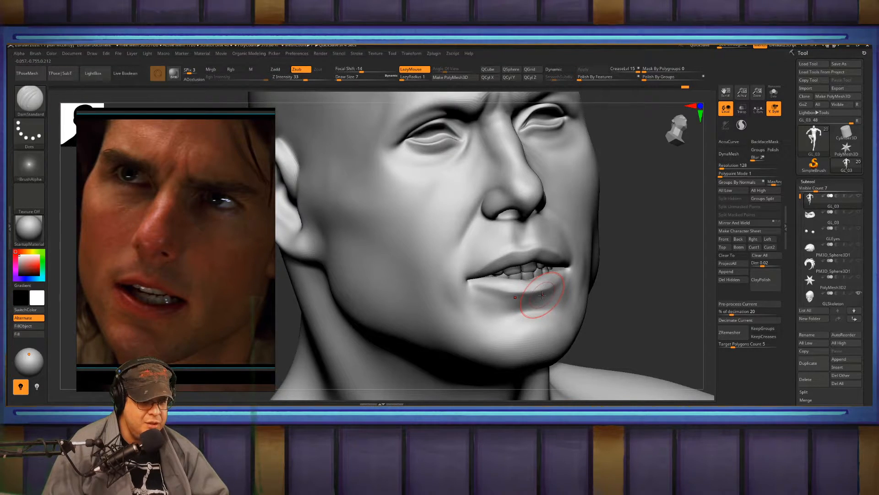
Show all subtools, hide the background emblem plane and the star, and frame the complete statue
key("f")
mouse_move(577, 293)
left_mouse_down()
mouse_move(573, 261)
mouse_move(562, 253)
mouse_move(662, 211)
left_mouse_up()
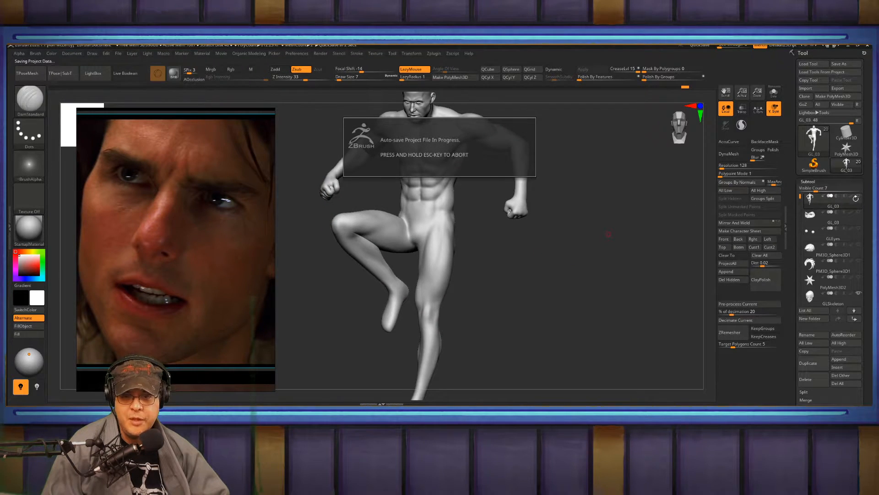
left_click(858, 196)
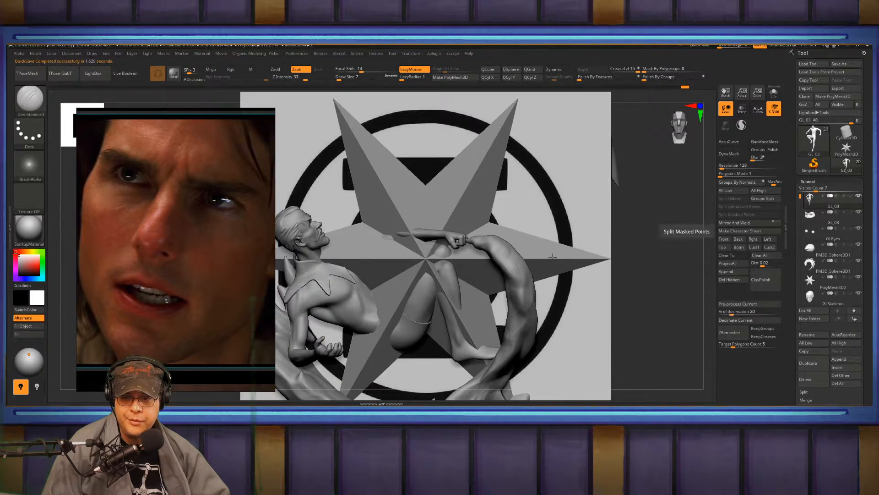
mouse_move(800, 197)
left_mouse_down()
mouse_move(800, 268)
mouse_move(800, 197)
left_mouse_up()
left_click(859, 278)
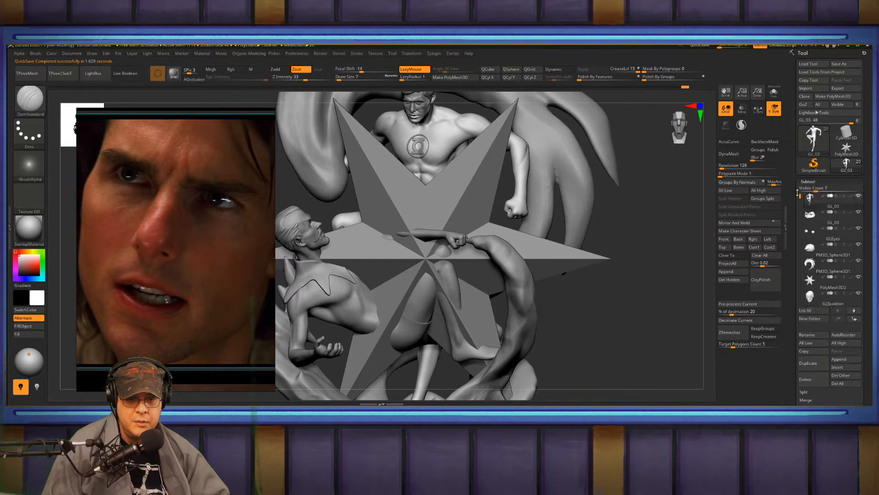
left_click(850, 281)
left_click(859, 278)
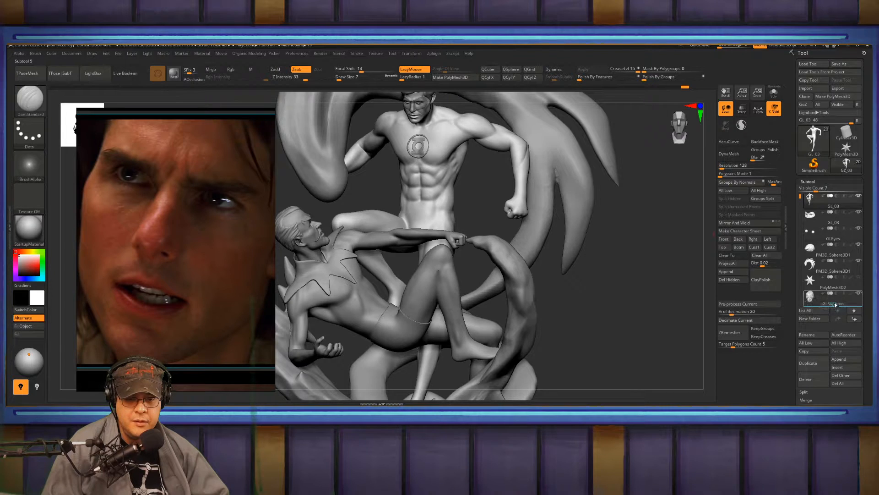
left_click_drag(839, 304, 832, 249)
left_click_drag(627, 287, 632, 289)
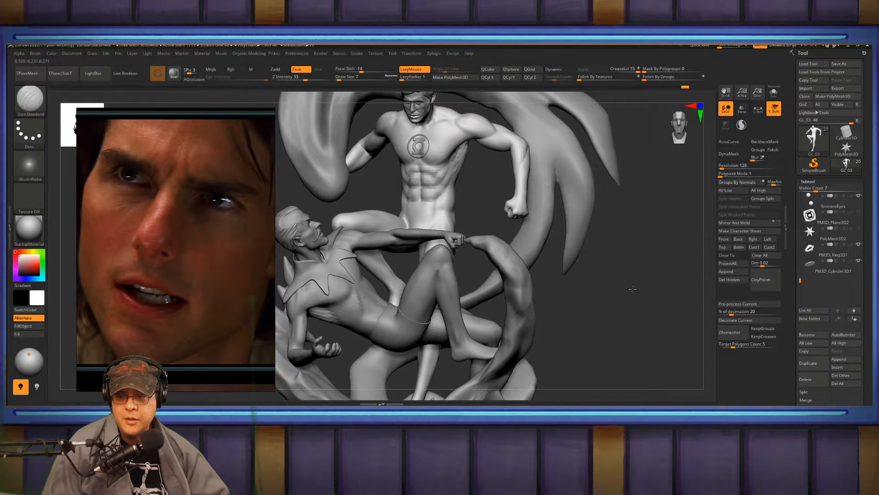
mouse_move(632, 289)
right_mouse_down("ctrl")
mouse_move(558, 269)
mouse_move(634, 282)
right_mouse_up("ctrl")
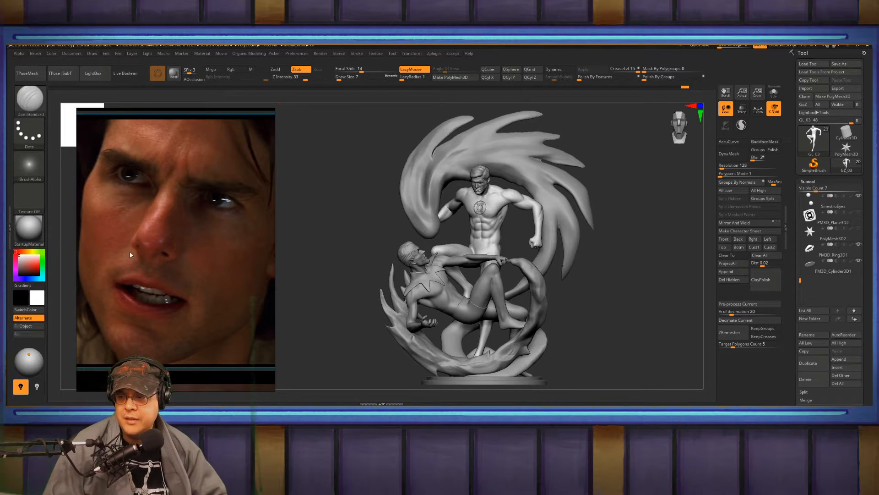
Bring the Green Lantern comic cover into view on the reference board and compare the statue's composition with it
scroll(143, 259, "down", 10)
middle_click_drag(164, 259, 197, 367)
middle_click_drag(214, 212, 246, 302)
scroll(191, 240, "up", 3)
scroll(192, 241, "up", 3)
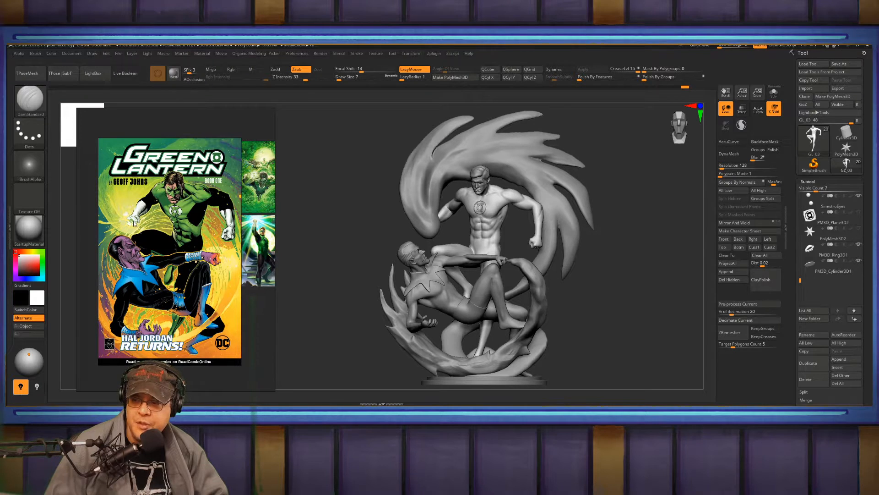
scroll(213, 265, "down", 4)
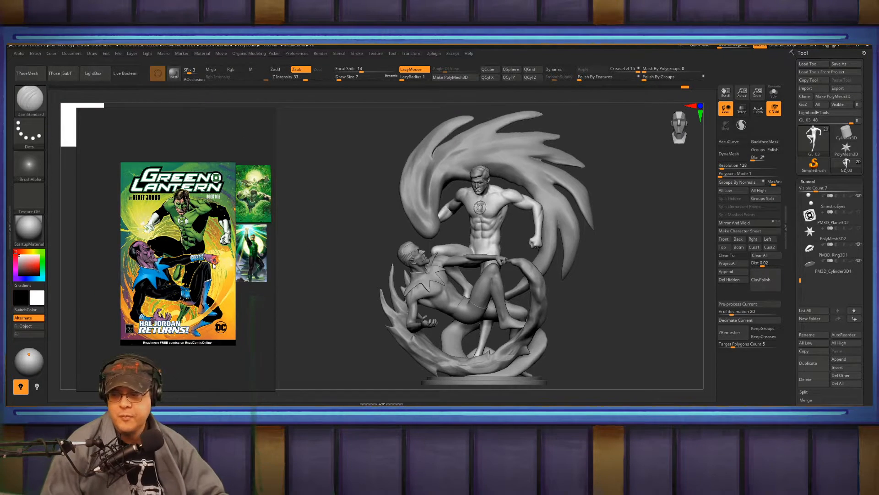
Return the reference board to the frowning face photo and show it together with the neighbouring portraits
middle_click_drag(213, 265, 123, 171)
middle_click_drag(256, 314, 108, 267)
scroll(156, 274, "up", 3)
scroll(174, 256, "up", 5)
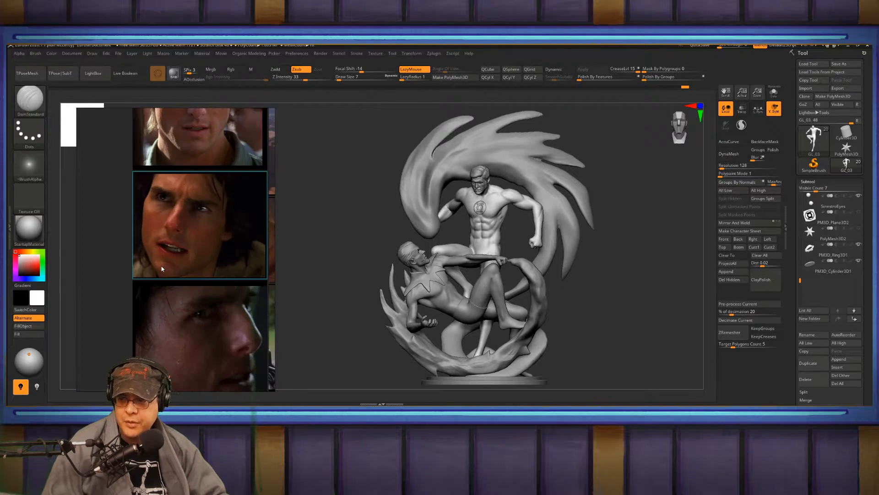
middle_click_drag(177, 251, 191, 257)
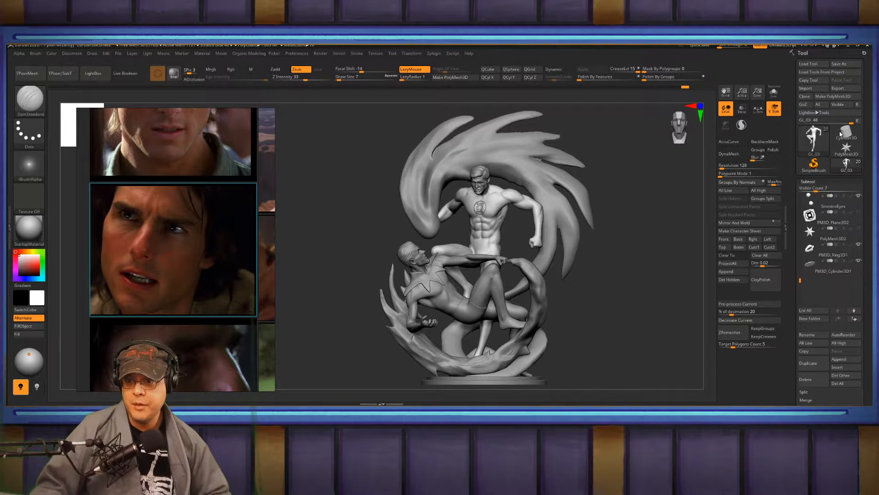
Inspect the hero's upper body and masked face with hair from the side, the front and up close
mouse_move(484, 289)
right_mouse_down()
mouse_move(505, 225)
mouse_move(505, 275)
right_mouse_up()
right_click_drag(481, 174, 513, 272, "alt")
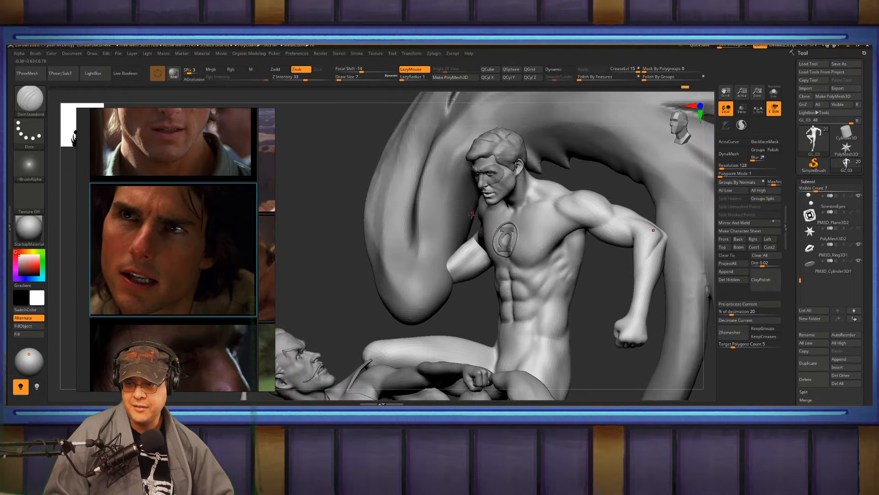
mouse_move(435, 221)
right_mouse_down()
mouse_move(619, 216)
mouse_move(518, 261)
mouse_move(522, 238)
mouse_move(471, 227)
right_mouse_up()
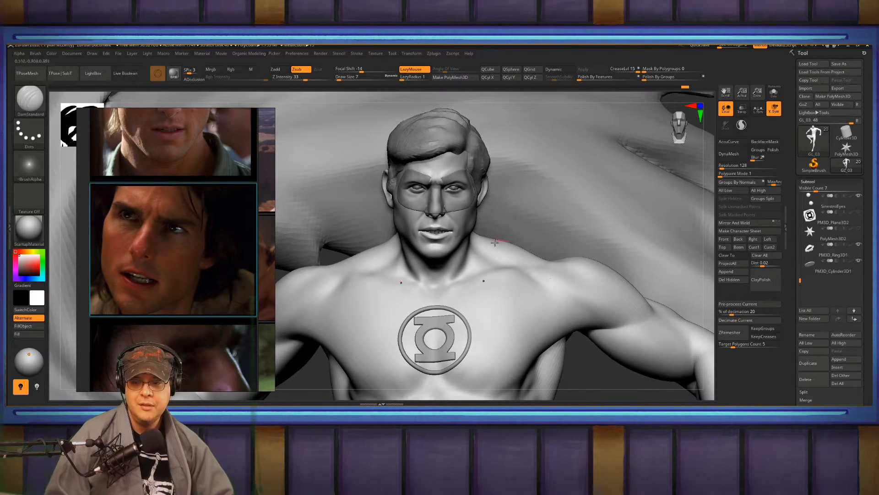
left_click_drag(496, 195, 375, 175)
mouse_move(375, 174)
right_mouse_down("ctrl")
mouse_move(421, 171)
mouse_move(424, 191)
mouse_move(458, 171)
right_mouse_up("ctrl")
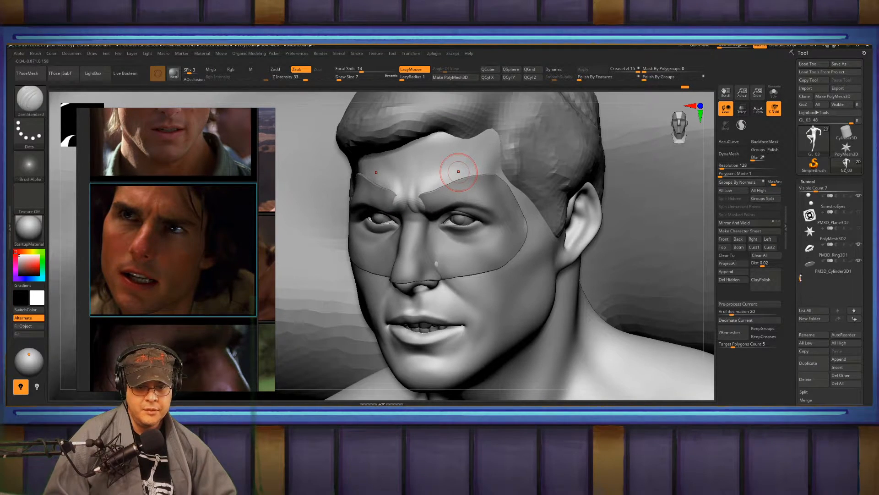
Isolate the hero's body by hiding every other subtool so the bare face is unobstructed
left_click_drag(801, 278, 803, 183)
left_click(859, 196, "shift")
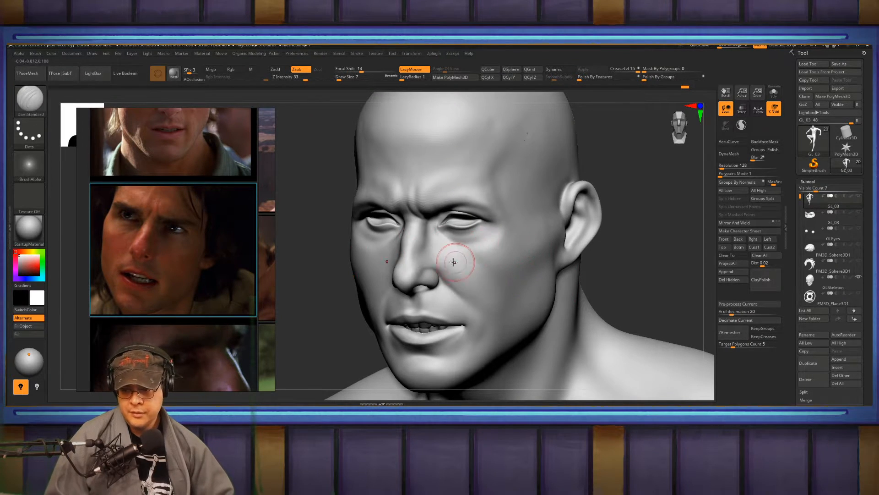
right_click_drag(453, 262, 502, 254)
mouse_move(373, 232)
right_mouse_down()
mouse_move(380, 235)
mouse_move(370, 248)
mouse_move(404, 222)
mouse_move(401, 236)
mouse_move(524, 241)
mouse_move(504, 234)
mouse_move(488, 243)
mouse_move(476, 197)
right_mouse_up()
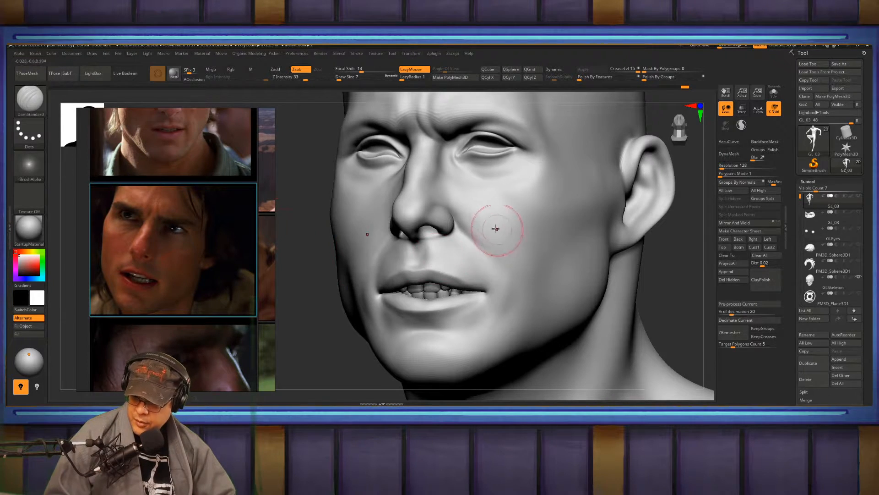
Build up the cheek beside the mouth corner using the FormSoft brush at draw size 12
right_click_drag(498, 249, 498, 267)
key("b")
key("f")
key("s")
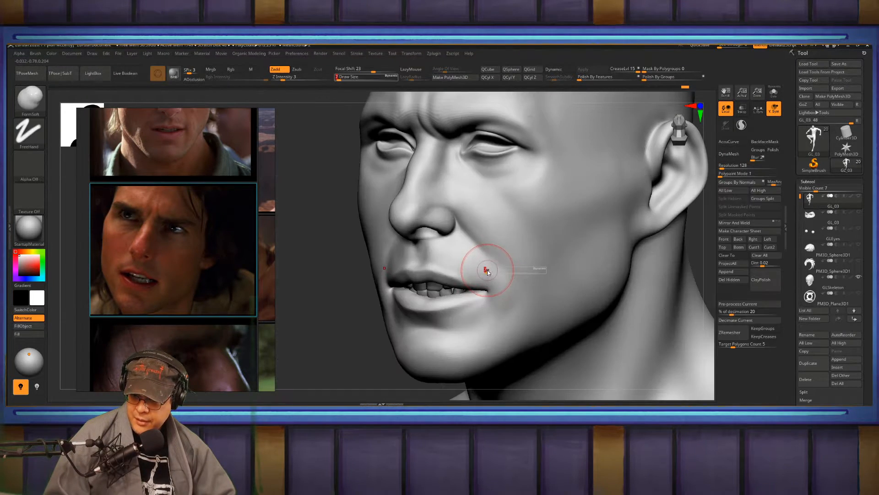
key("s")
left_click_drag(484, 269, 490, 269)
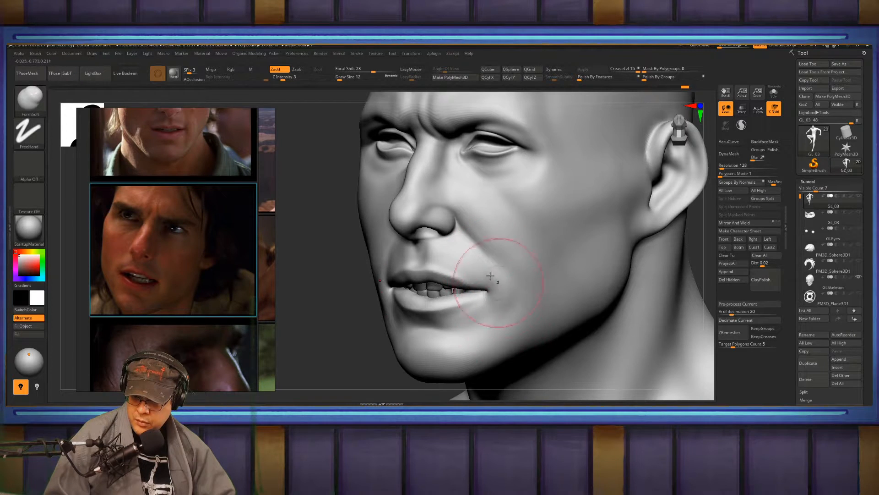
mouse_move(484, 279)
left_mouse_down()
mouse_move(475, 263)
mouse_move(479, 279)
mouse_move(499, 238)
mouse_move(506, 263)
left_mouse_up()
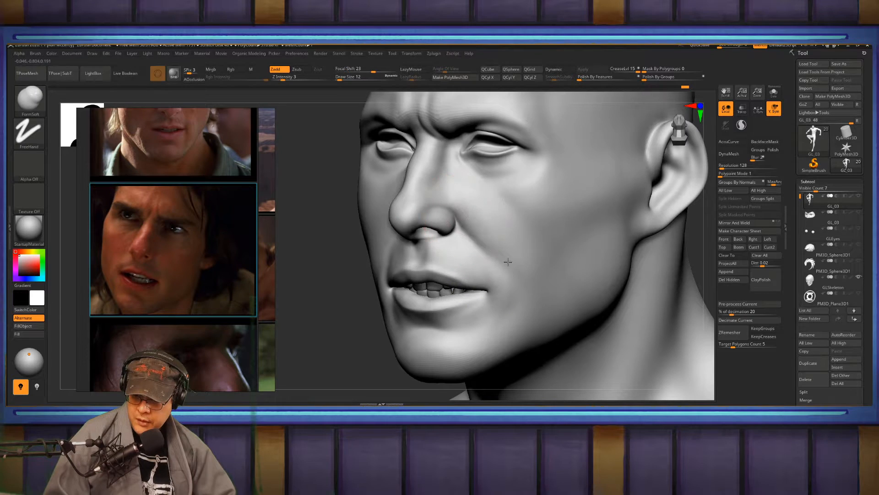
Shape the nasolabial fold from the nostril towards the cheek with raising and carving strokes, and smooth the cheek
left_click_drag(467, 223, 490, 240)
mouse_move(476, 206)
left_mouse_down("alt")
mouse_move(508, 247)
mouse_move(486, 233)
mouse_move(528, 267)
left_mouse_up("alt")
mouse_move(460, 213)
left_mouse_down()
mouse_move(523, 280)
mouse_move(476, 231)
left_mouse_up()
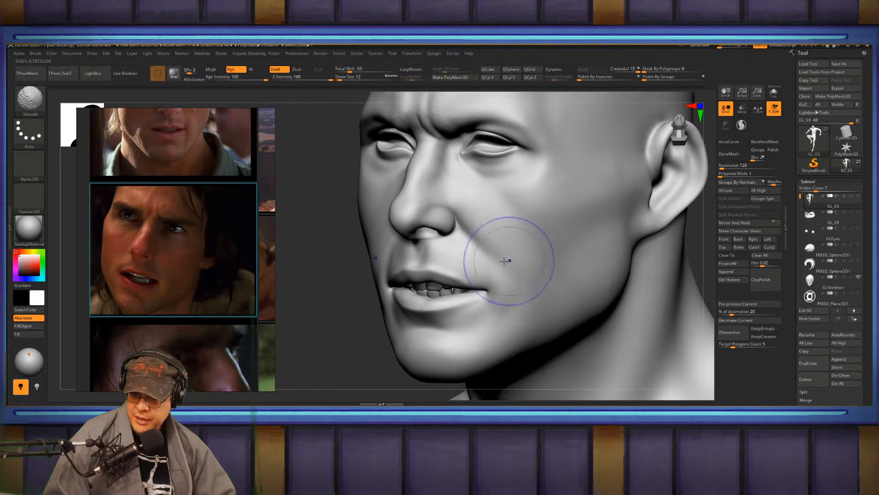
mouse_move(507, 261)
left_mouse_down("shift")
mouse_move(524, 303)
mouse_move(501, 237)
left_mouse_up("shift")
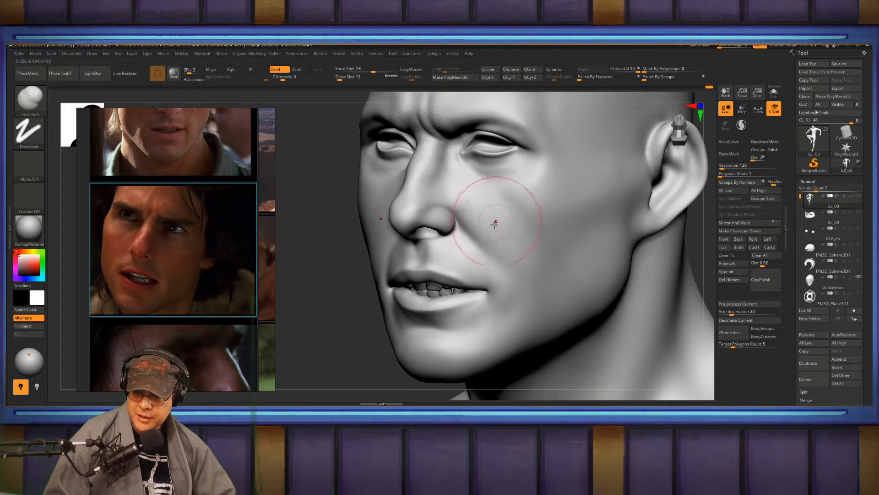
Smooth the lower cheek outside the mouth corner on the opposite side of the face
left_click_drag(327, 234, 462, 237)
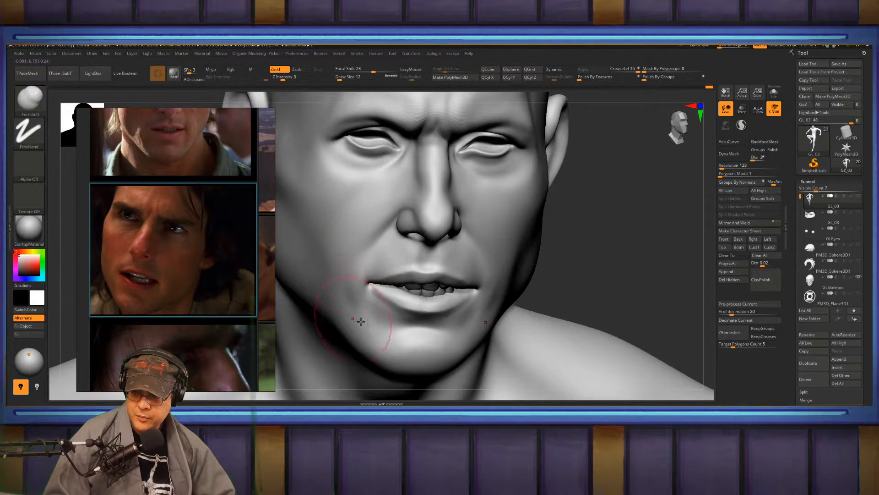
left_click_drag(335, 317, 326, 302, "shift")
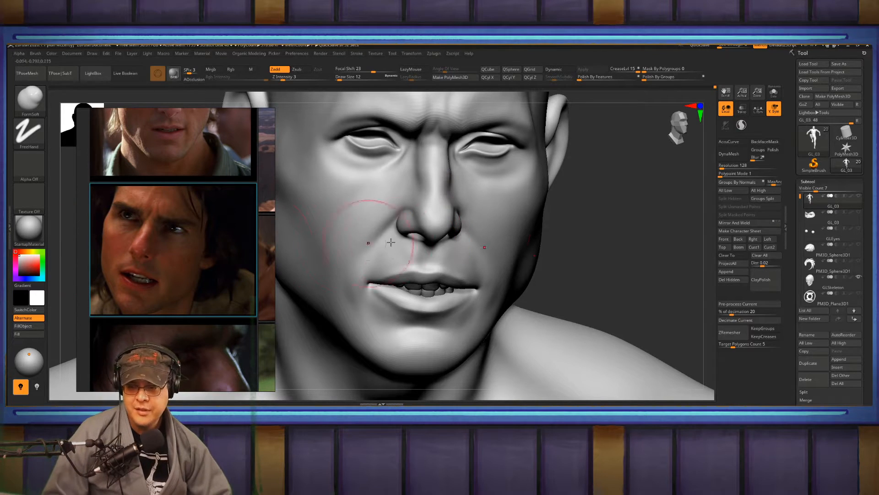
left_click_drag(608, 230, 549, 230)
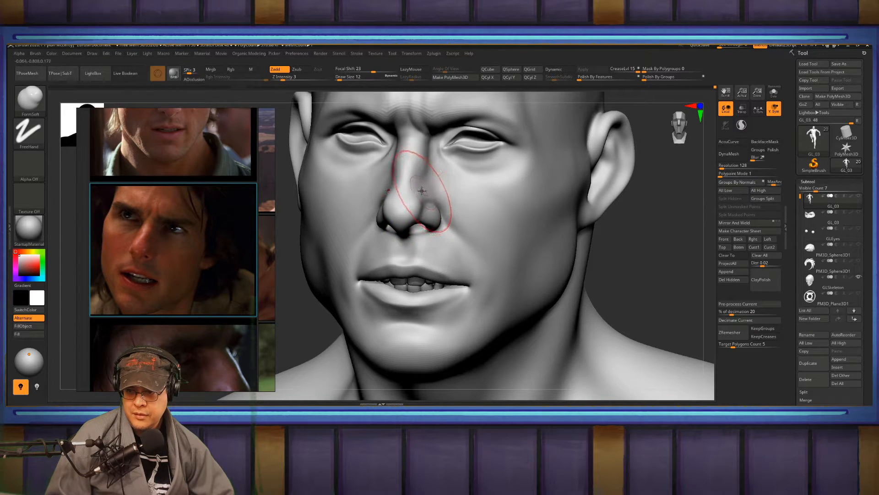
Add volume to the upper lip with a FormSoft stroke, working from a view below the face
right_click_drag(447, 193, 426, 262, "alt")
right_click_drag(451, 163, 454, 159)
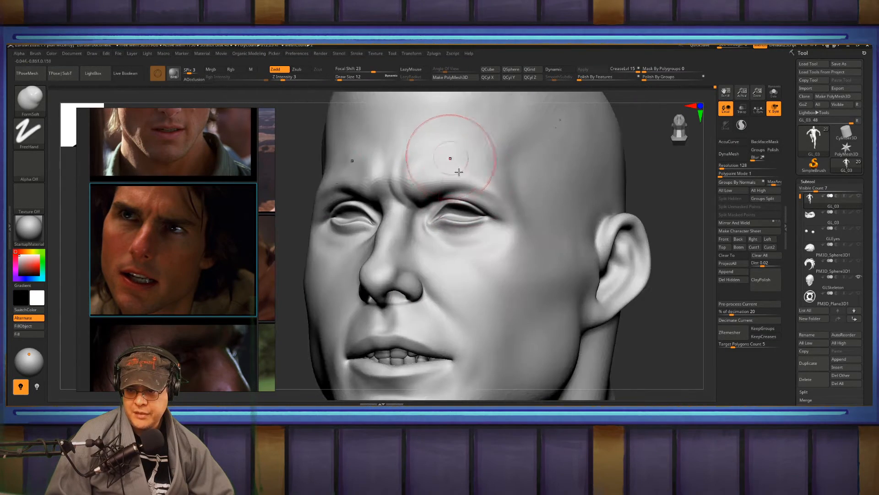
right_click_drag(467, 232, 449, 211, "alt")
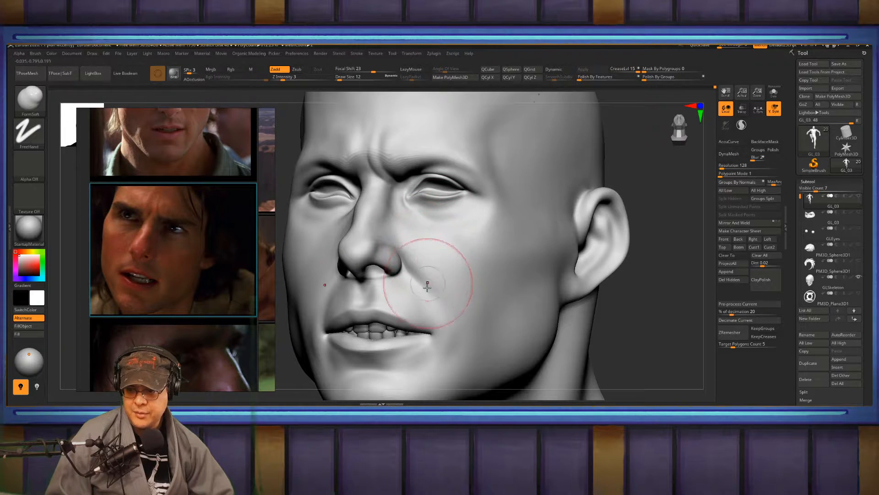
right_click_drag(441, 259, 439, 222, "alt")
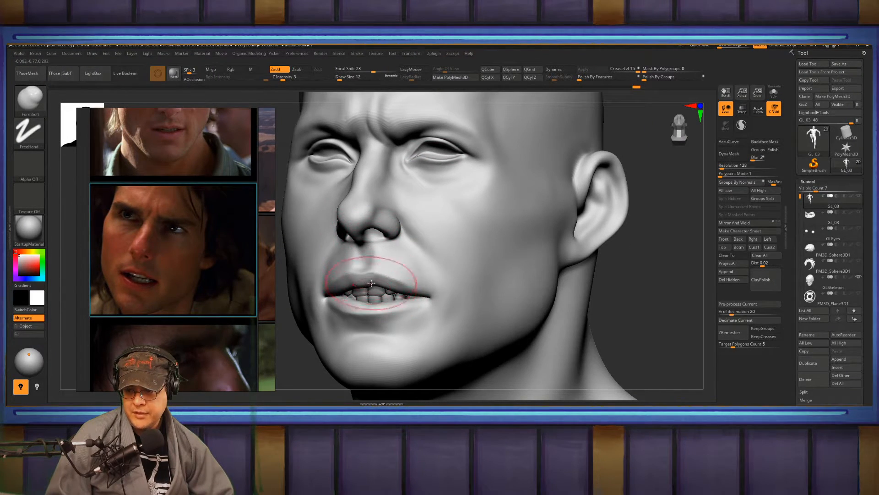
right_click_drag(376, 279, 365, 291)
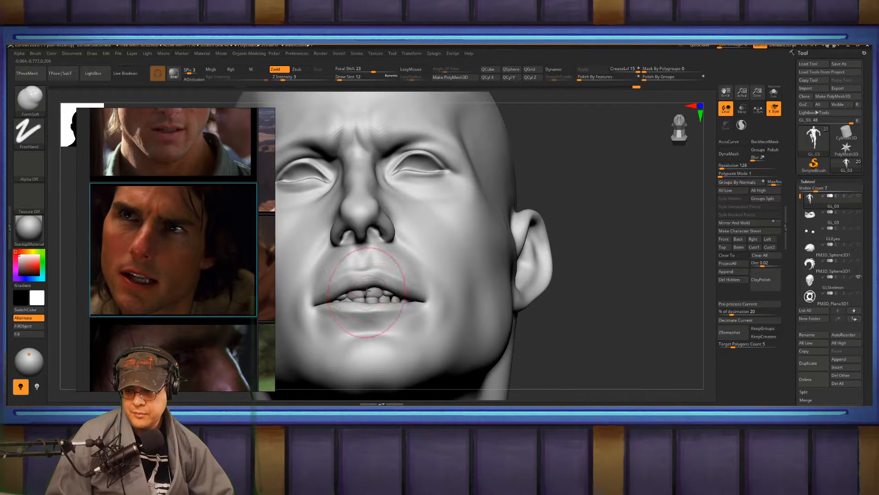
mouse_move(365, 291)
left_mouse_down()
mouse_move(356, 281)
mouse_move(382, 278)
left_mouse_up()
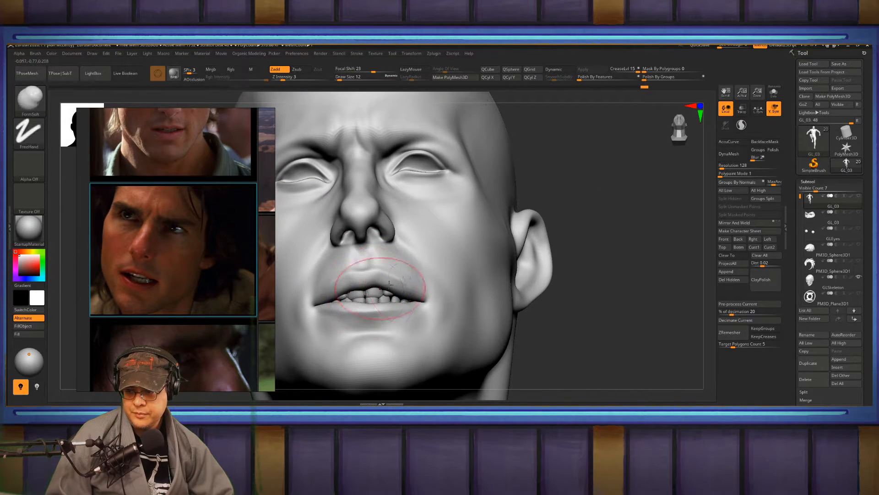
Switch to the Move brush and reduce the draw size to 7 for the upper lip
key("b")
key("m")
key("v")
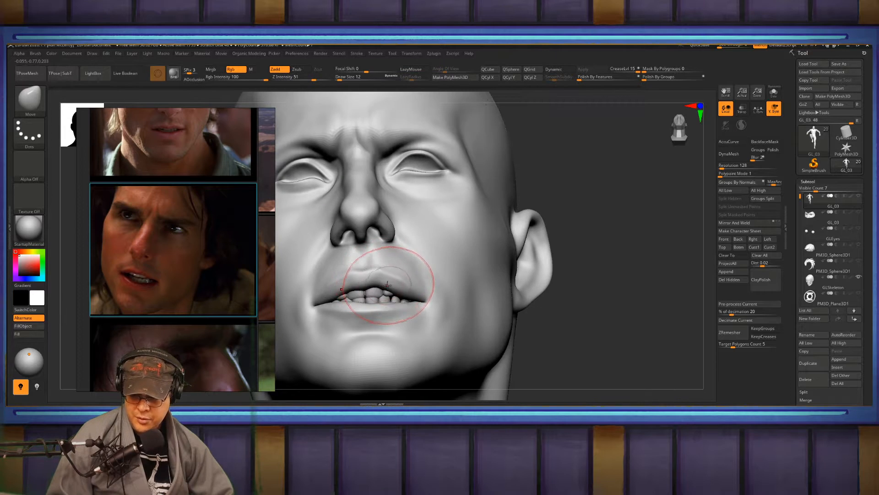
key("s")
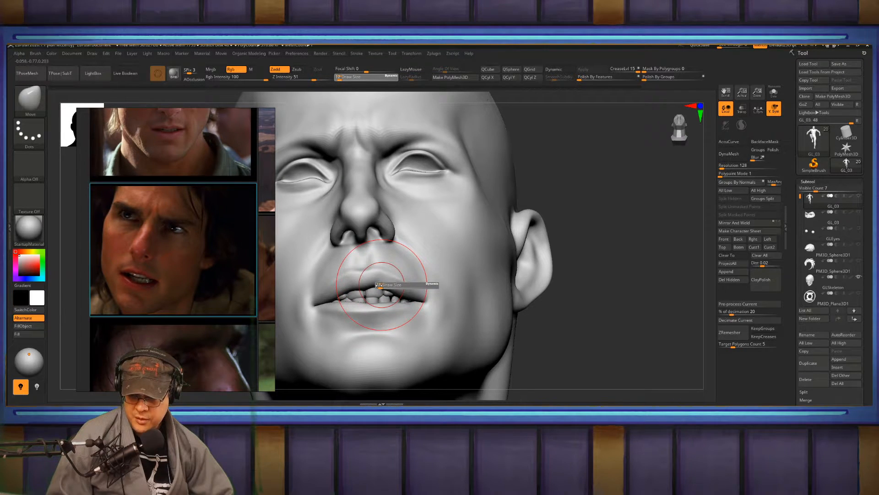
left_click_drag(379, 285, 378, 286)
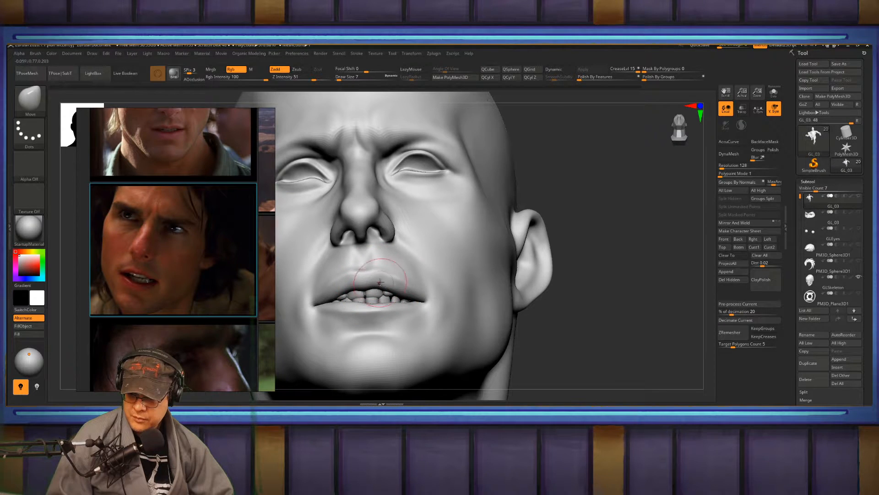
Build up the lower lip along the mouth opening with the FormSoft brush at draw size 7
right_click_drag(428, 254, 373, 297)
key("b")
key("f")
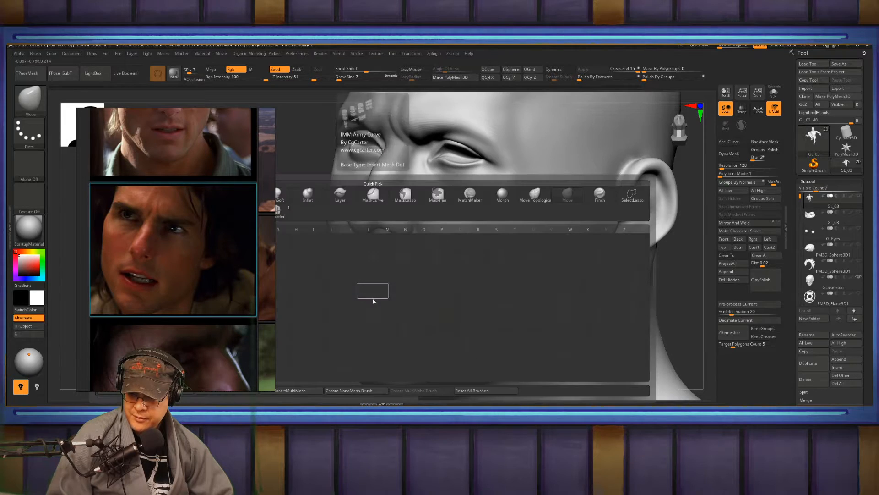
key("s")
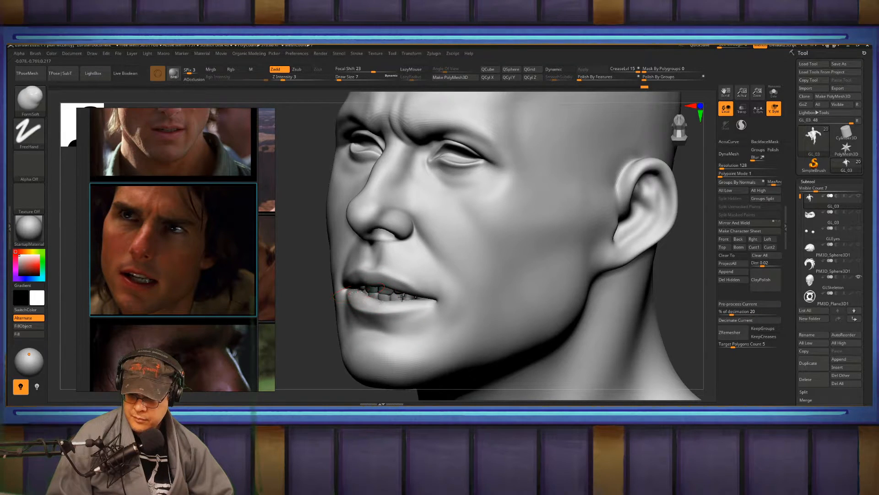
left_click_drag(402, 297, 360, 297)
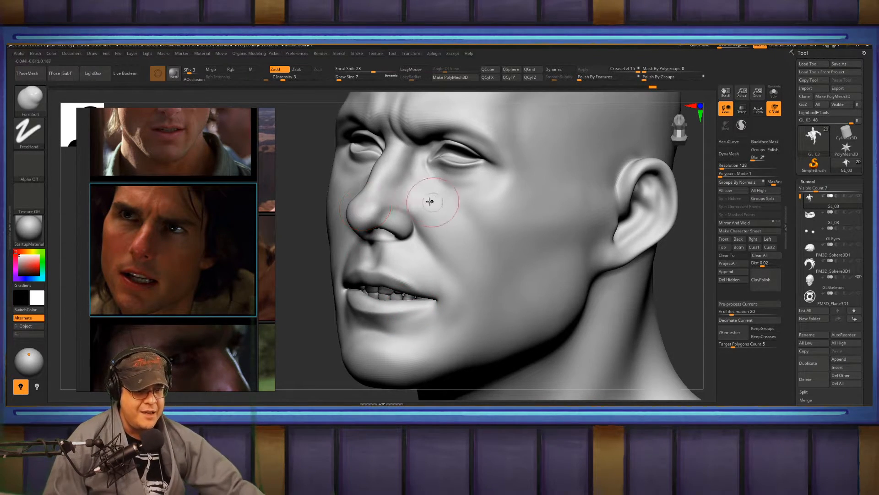
Smooth the lower cheek and jaw area beside the mouth corner
mouse_move(831, 202)
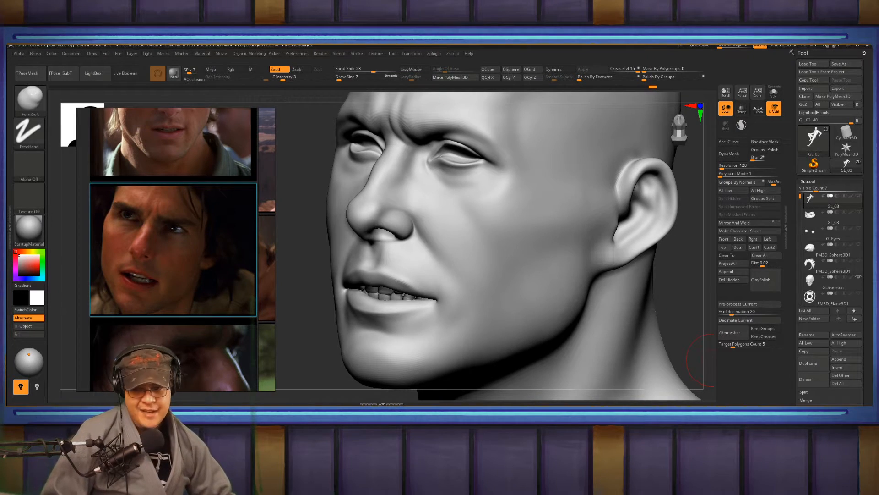
mouse_move(455, 254)
right_mouse_down("alt")
mouse_move(490, 315)
mouse_move(455, 239)
right_mouse_up("alt")
mouse_move(471, 269)
right_mouse_down()
mouse_move(447, 229)
mouse_move(532, 290)
right_mouse_up()
mouse_move(497, 279)
left_mouse_down("shift")
mouse_move(503, 291)
mouse_move(488, 339)
left_mouse_up("shift")
left_click_drag(587, 299, 564, 311, "shift")
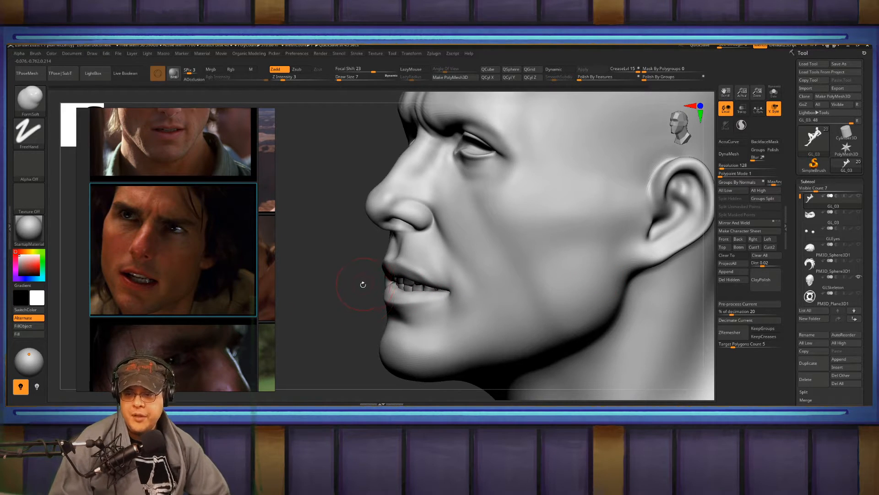
Examine the nose, nostrils and mouth from the profile, the front and the opposite side
left_click_drag(361, 284, 363, 297)
right_click_drag(363, 298, 526, 261)
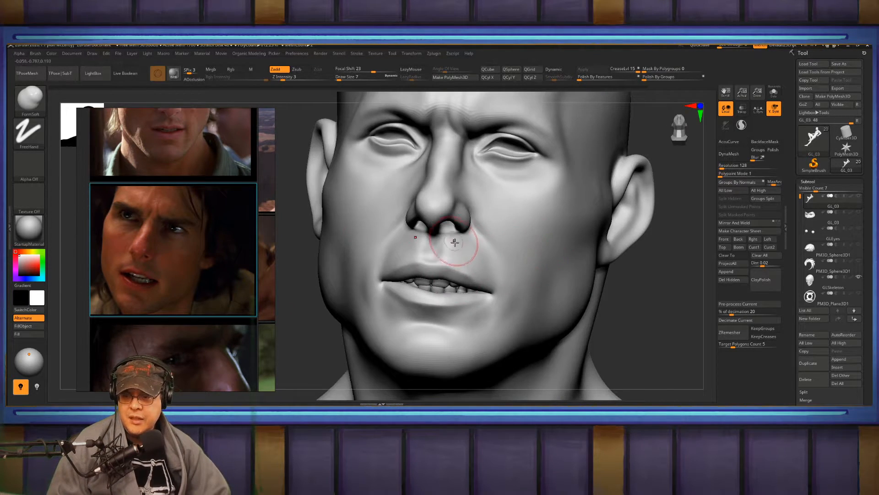
right_click_drag(454, 247, 483, 250)
key("b")
key("Escape")
mouse_move(550, 240)
right_mouse_down()
mouse_move(551, 226)
mouse_move(552, 256)
right_mouse_up()
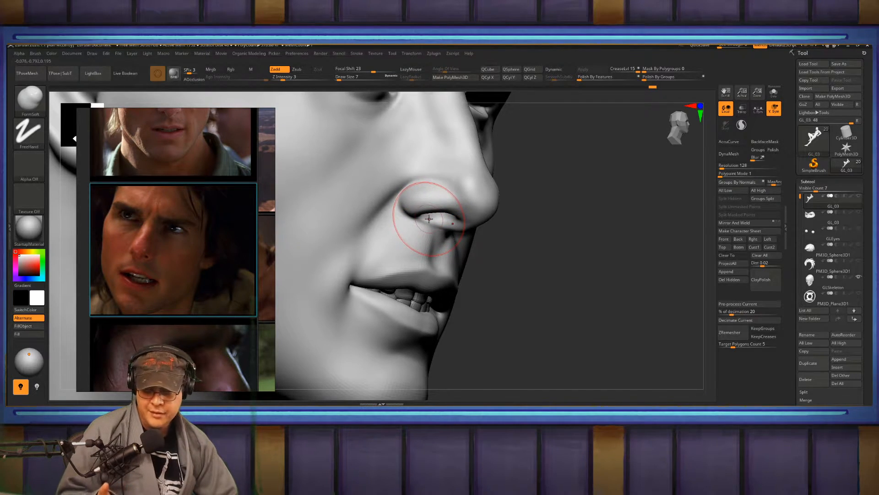
mouse_move(532, 207)
left_mouse_down()
mouse_move(585, 201)
mouse_move(422, 191)
left_mouse_up()
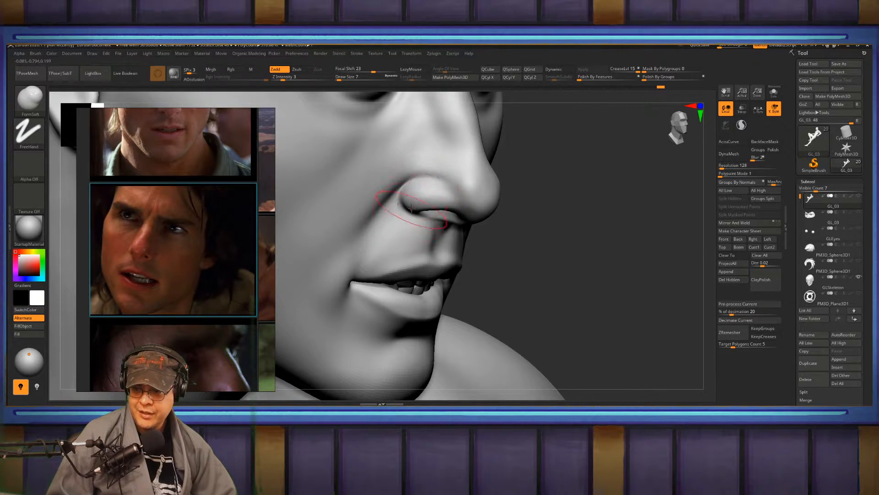
left_click_drag(588, 214, 458, 174)
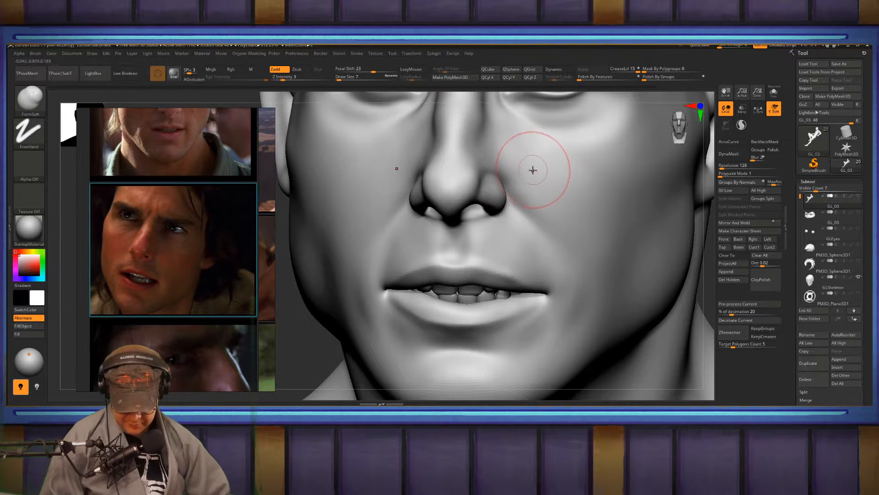
Smooth the nose above its tip and the upper lip near the mouth corner
key("shift")
left_click_drag(453, 163, 458, 176, "shift")
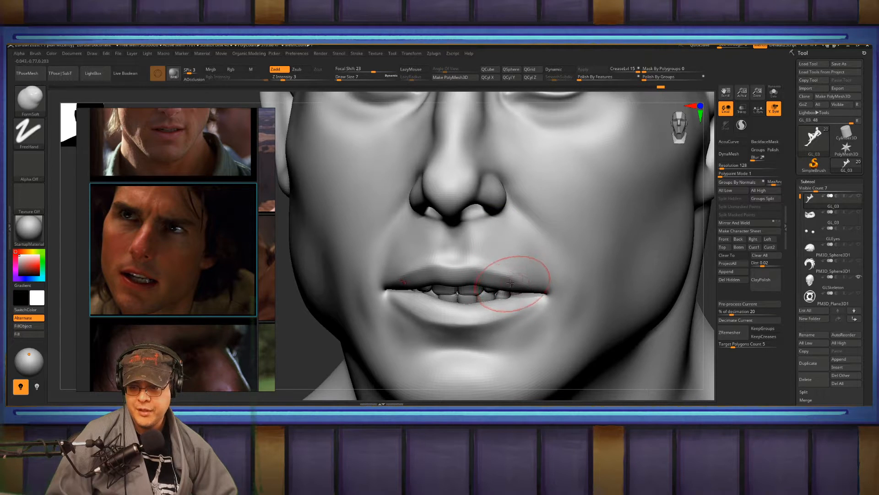
key("shift")
left_click_drag(517, 282, 520, 275, "shift")
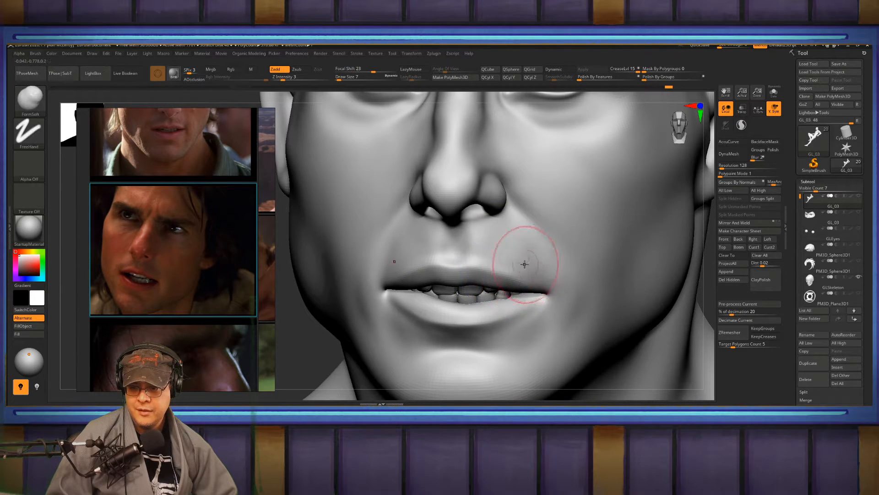
Carve the philtrum edge from the upper lip up to the nostril with the DamStandard brush
right_click_drag(524, 263, 503, 252)
key("b")
key("d")
key("s")
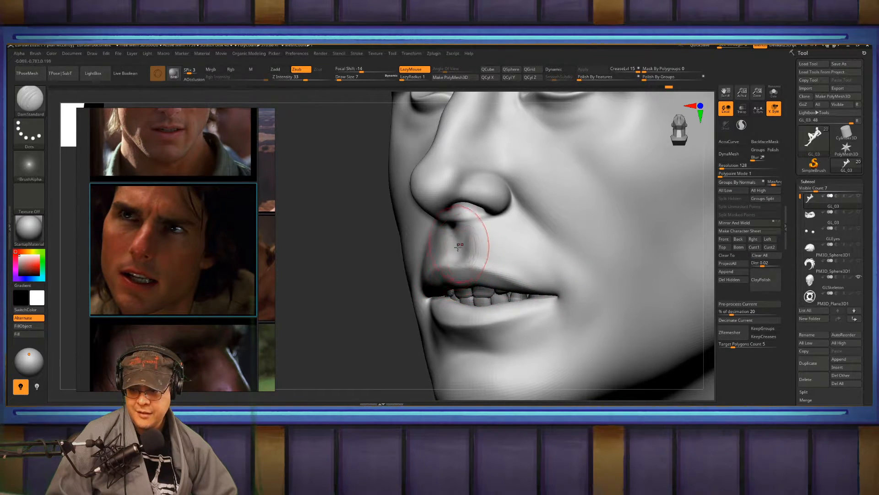
mouse_move(474, 254)
left_mouse_down()
mouse_move(466, 218)
mouse_move(477, 210)
mouse_move(470, 211)
left_mouse_up()
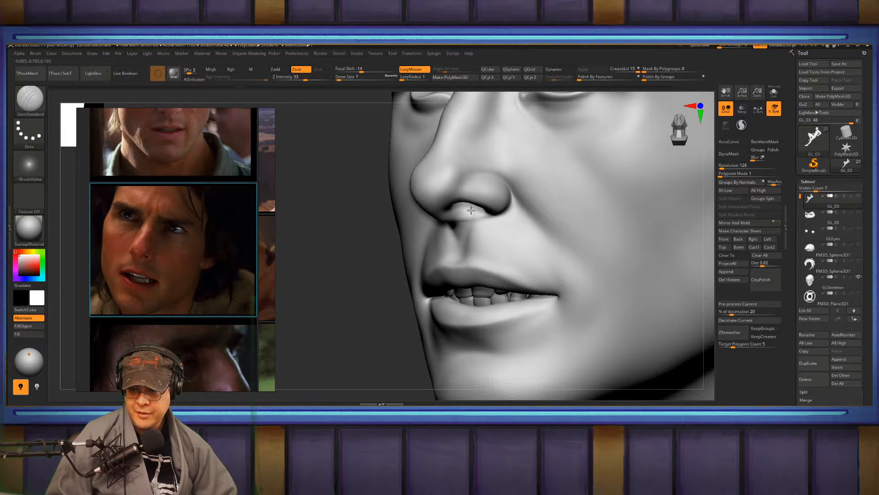
left_click_drag(472, 243, 473, 207)
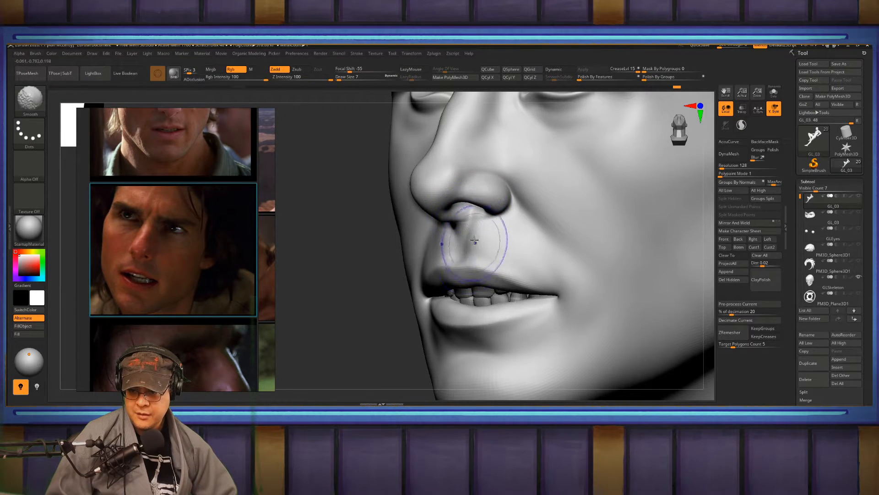
Frame the whole body and check the face from the front against the frowning reference photo
key("f")
right_click_drag(499, 237, 537, 248)
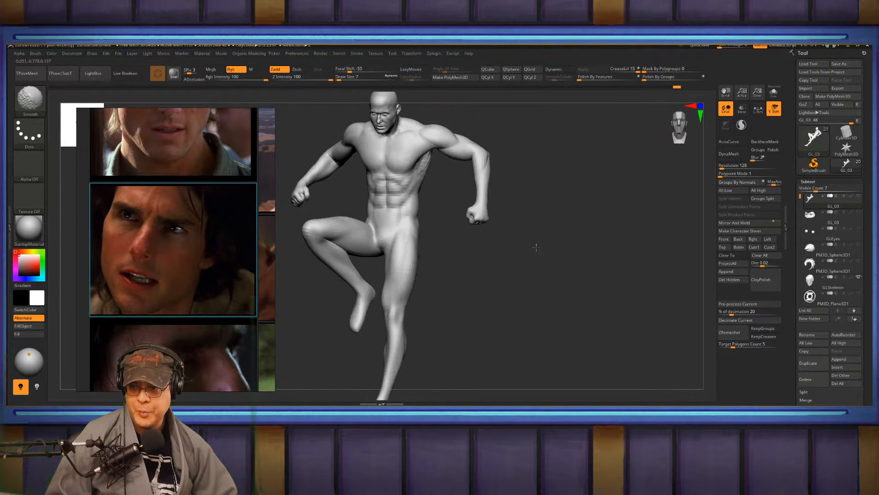
right_click_drag(405, 135, 549, 234, "alt")
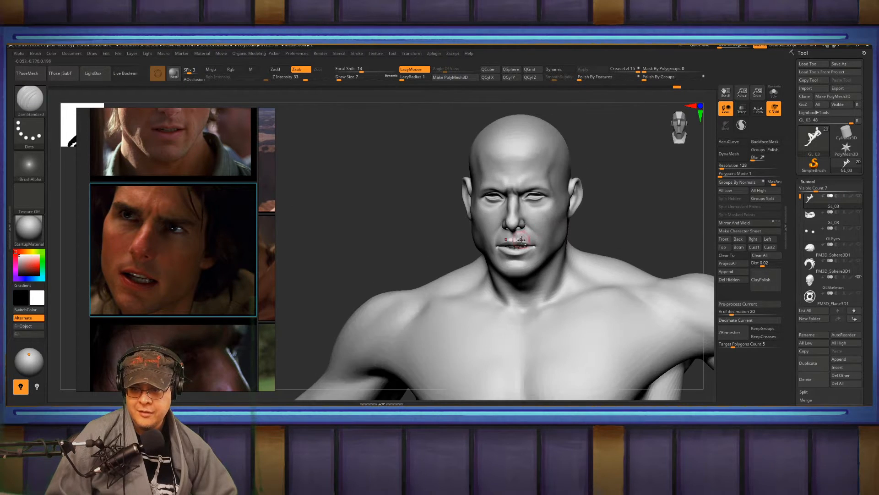
right_click_drag(528, 269, 530, 243, "ctrl")
right_click_drag(632, 244, 638, 235)
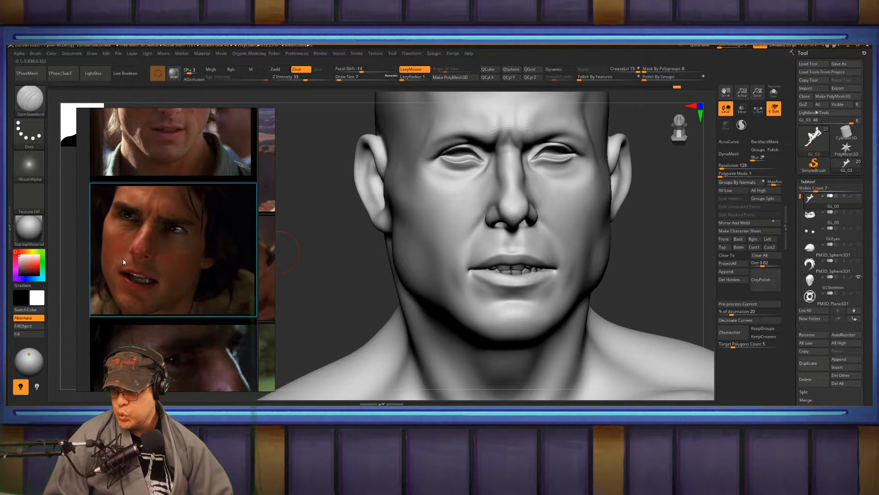
Examine the hero's face from the front and browse the reference photos, including the close-up of the face with sunglasses
right_click_drag(389, 247, 363, 257)
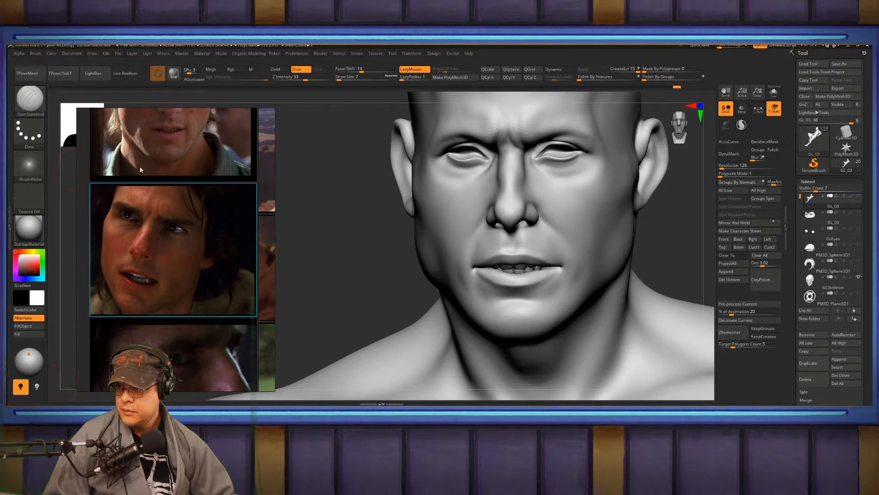
left_click_drag(140, 169, 160, 289)
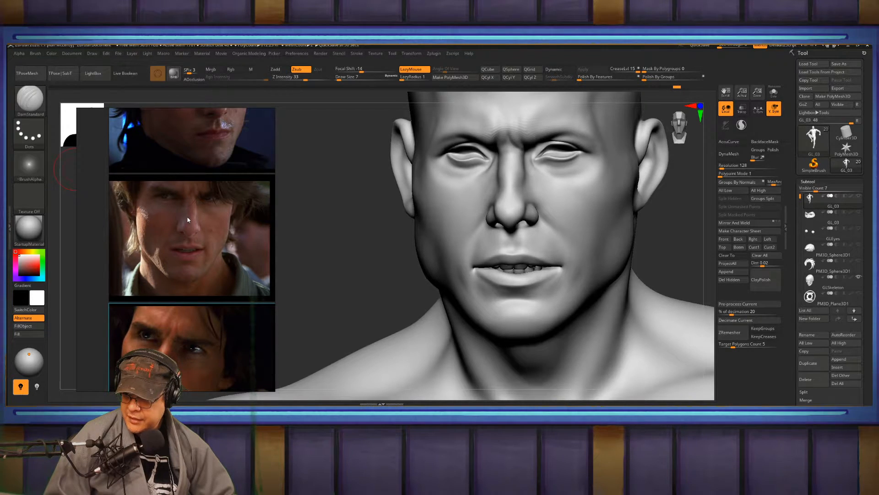
scroll(219, 207, "up", 1)
scroll(220, 201, "down", 2)
middle_click_drag(212, 153, 217, 245)
middle_click_drag(238, 214, 132, 140)
middle_click_drag(213, 255, 158, 135)
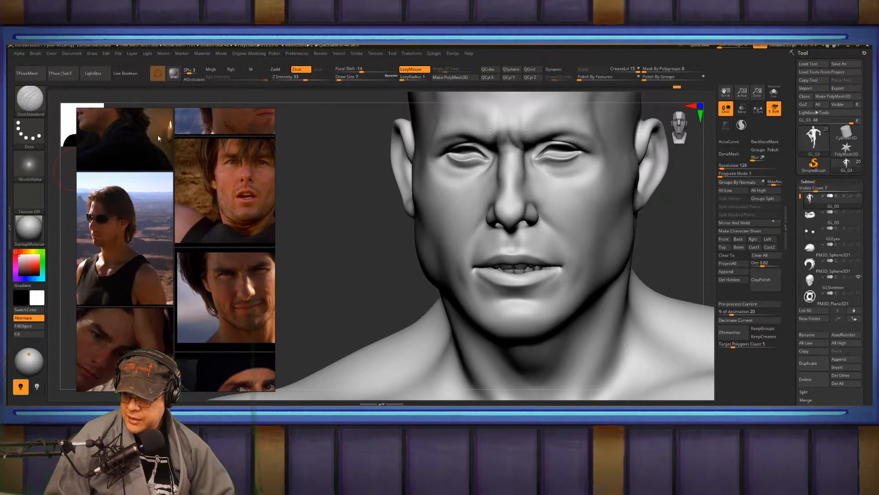
middle_click_drag(185, 209, 260, 148)
middle_click_drag(198, 265, 152, 123)
middle_click_drag(155, 251, 173, 133)
middle_click_drag(178, 272, 246, 282)
scroll(202, 245, "up", 6)
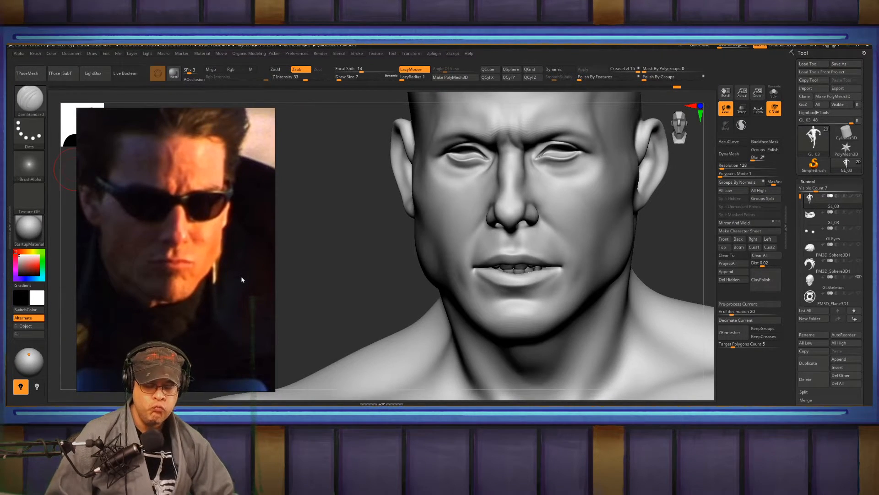
scroll(242, 279, "down", 8)
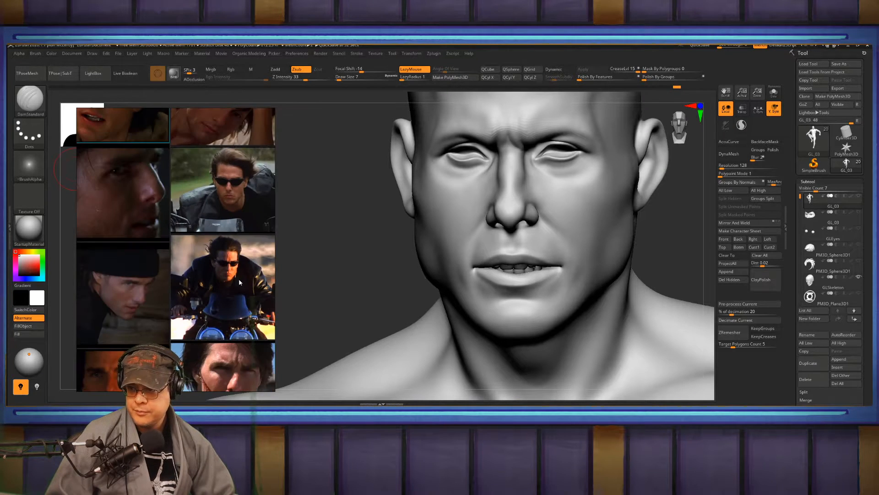
Find the side-view photo among the references, enlarge it and turn the head to the matching profile
middle_click_drag(238, 279, 118, 288)
scroll(175, 265, "up", 5)
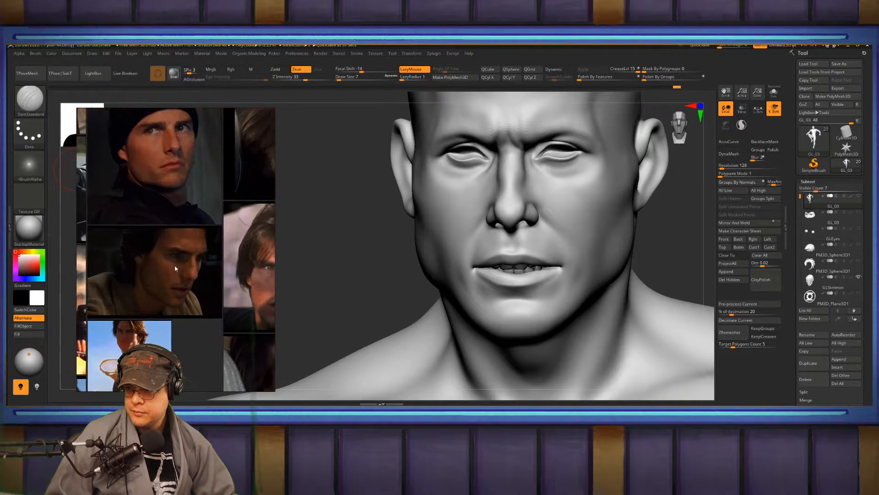
middle_click_drag(174, 265, 102, 230)
scroll(148, 250, "down", 6)
scroll(150, 251, "down", 4)
middle_click_drag(222, 209, 219, 246)
scroll(175, 237, "up", 10)
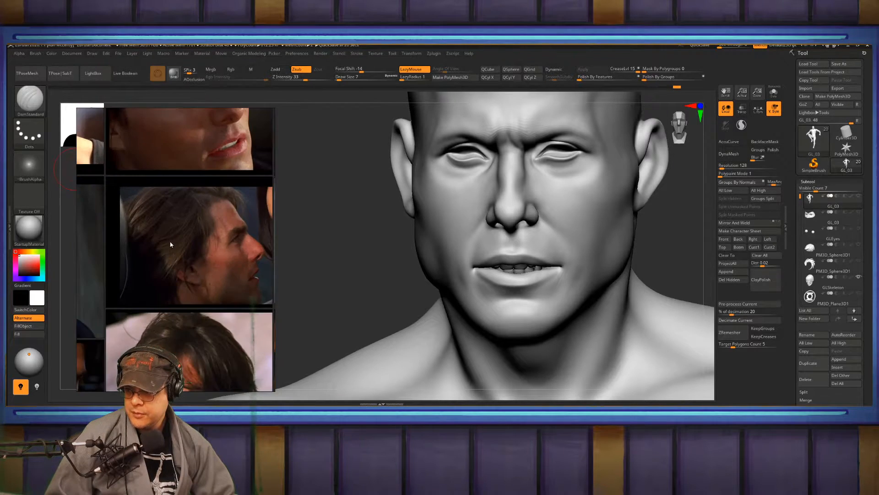
scroll(144, 295, "down", 3)
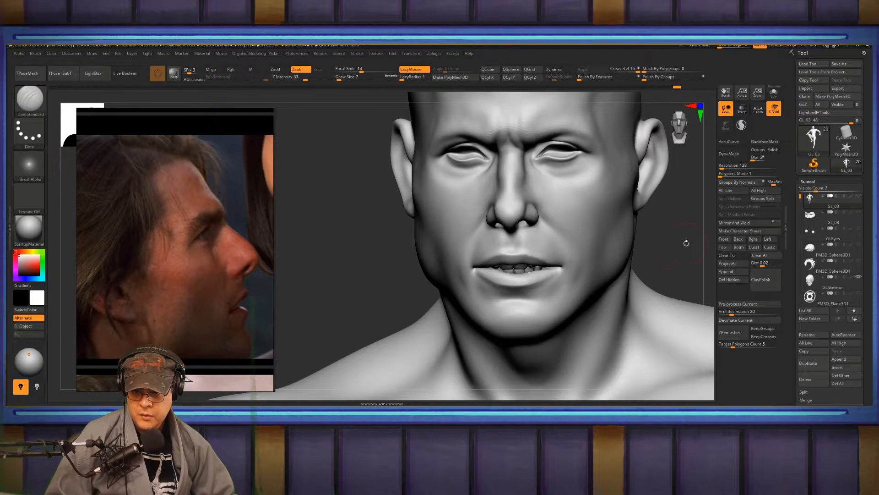
left_click_drag(687, 243, 710, 236)
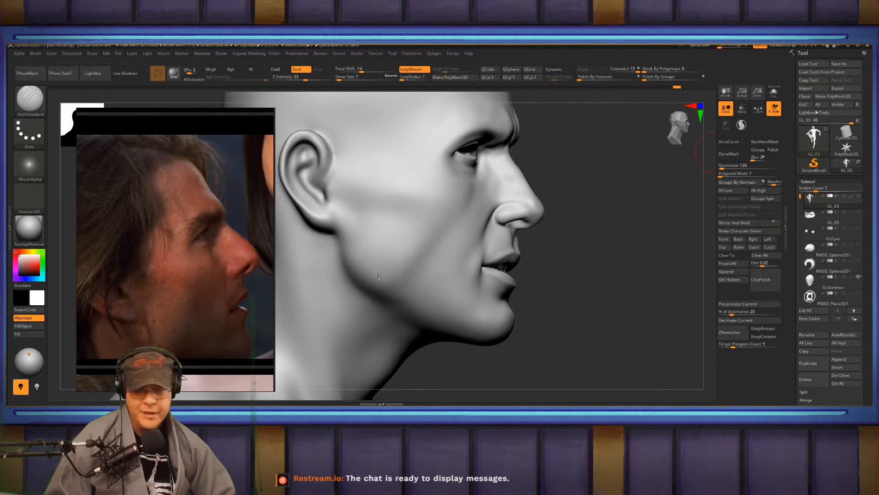
Build up the base of the nose and nostril area in profile with the FormSoft brush
left_click_drag(589, 259, 581, 257)
mouse_move(520, 213)
right_mouse_down("ctrl")
mouse_move(555, 257)
mouse_move(573, 251)
right_mouse_up("ctrl")
key("b")
key("f")
key("s")
mouse_move(533, 227)
left_mouse_down()
mouse_move(553, 231)
mouse_move(578, 263)
left_mouse_up()
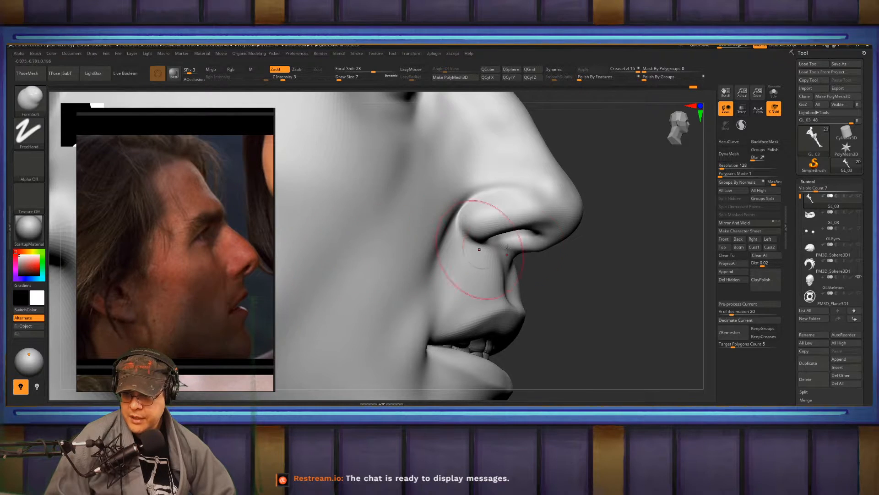
Reshape the underside of the nose with the Move brush at draw size 4 and smooth it
key("b")
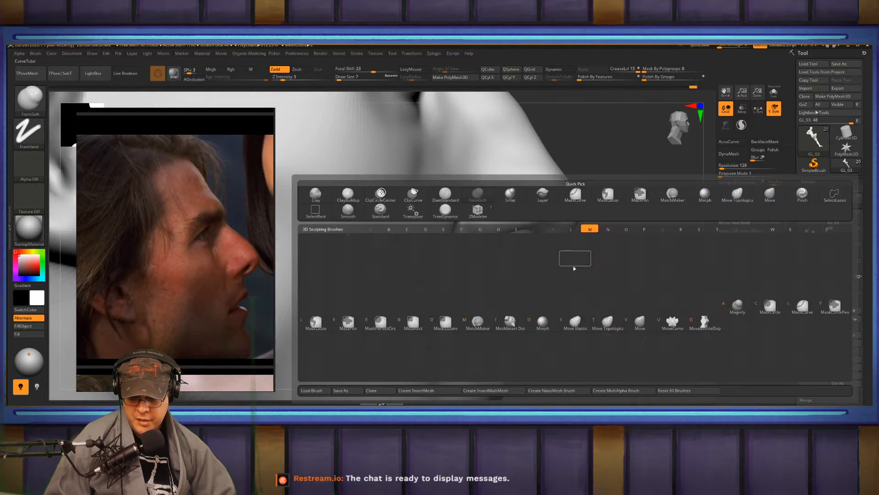
key("m")
key("v")
left_click_drag(590, 254, 548, 245)
key("s")
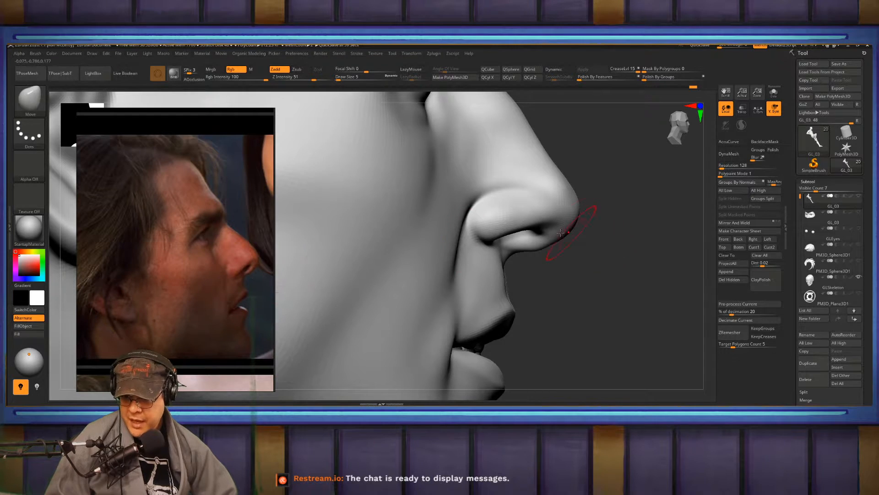
key("s")
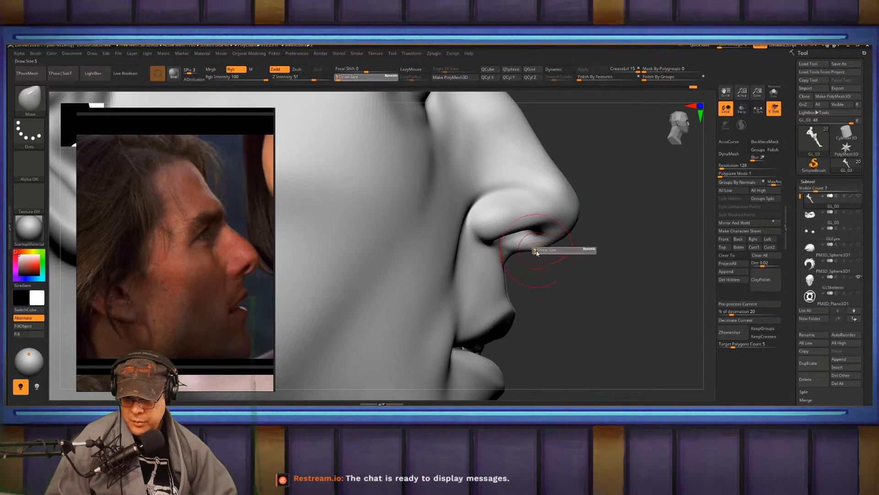
left_click_drag(536, 250, 535, 251)
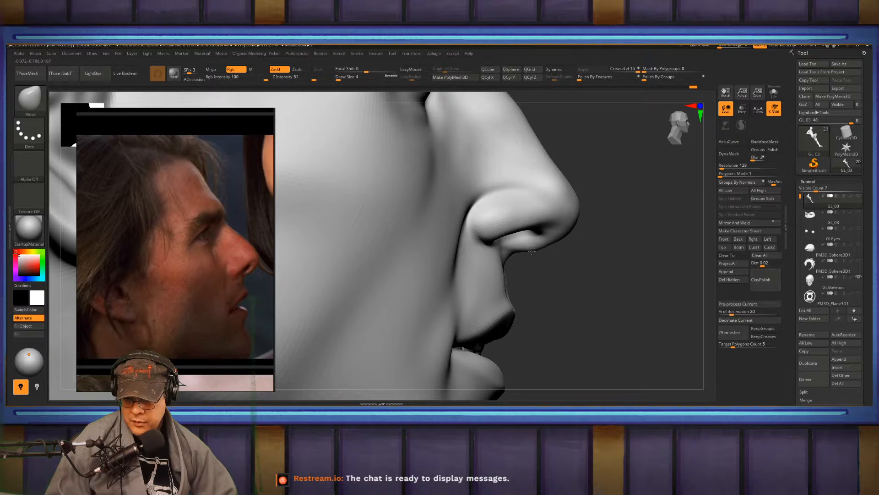
key("shift")
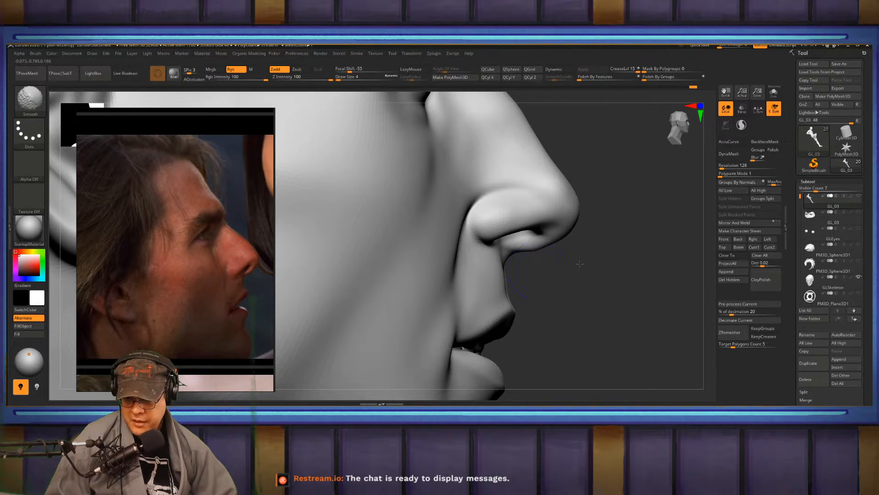
left_click_drag(607, 272, 587, 314, "alt")
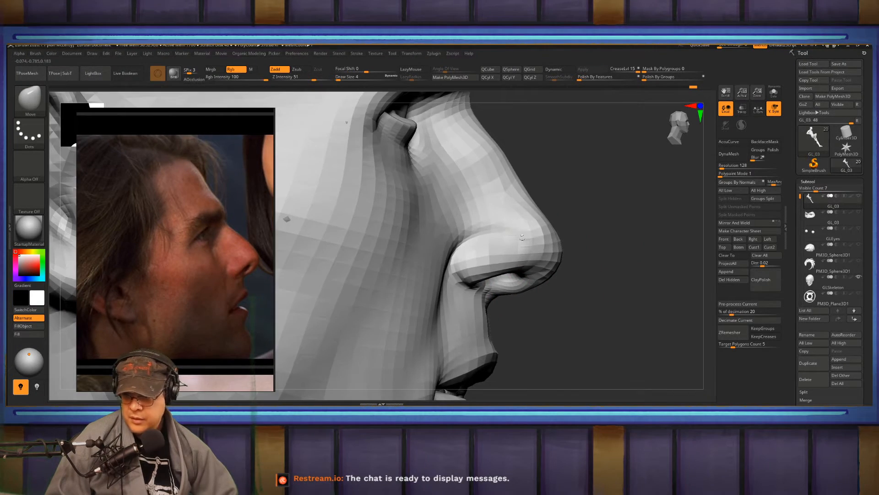
Adjust the nose profile above the tip with the Move brush at draw size 7 and smooth the bridge
key("s")
left_click_drag(547, 198, 548, 198)
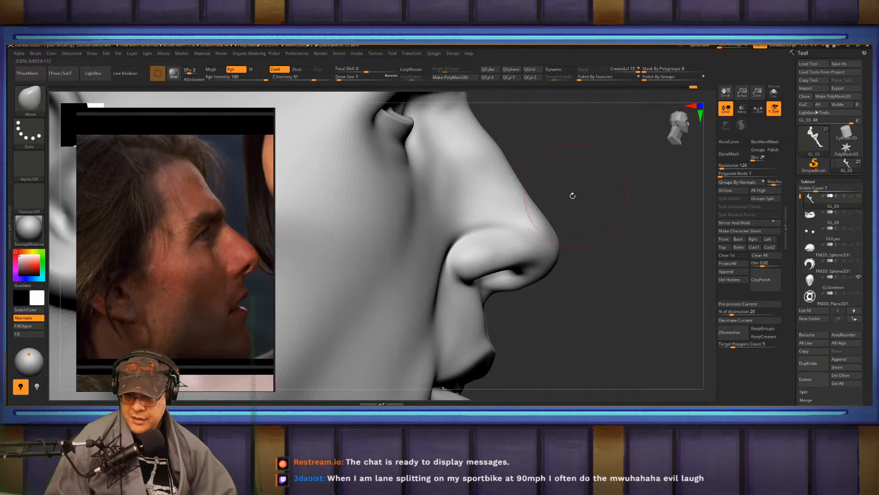
mouse_move(526, 196)
left_mouse_down()
mouse_move(521, 182)
mouse_move(536, 207)
left_mouse_up()
mouse_move(507, 163)
left_mouse_down("shift")
mouse_move(549, 231)
mouse_move(583, 224)
mouse_move(505, 204)
left_mouse_up("shift")
Refine the nose tip with the FormSoft brush and smooth it into the side of the nose
key("b")
key("f")
key("s")
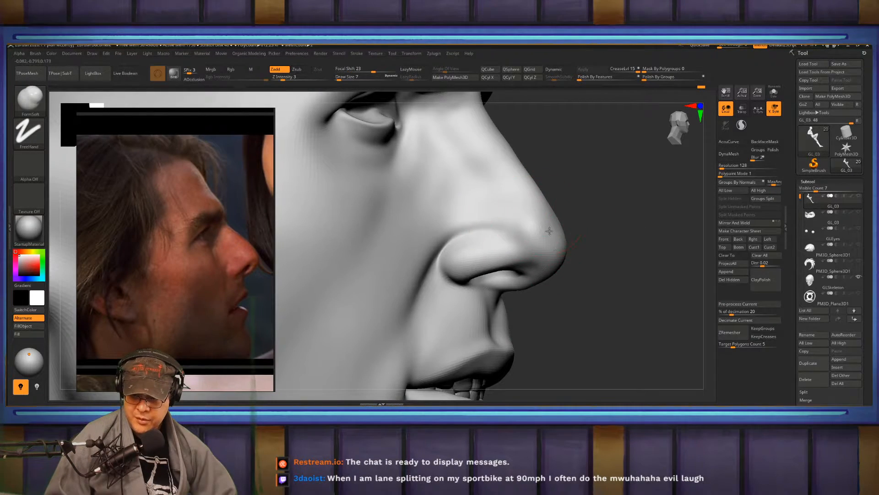
left_click_drag(546, 236, 492, 212, "shift")
left_click_drag(597, 201, 585, 205)
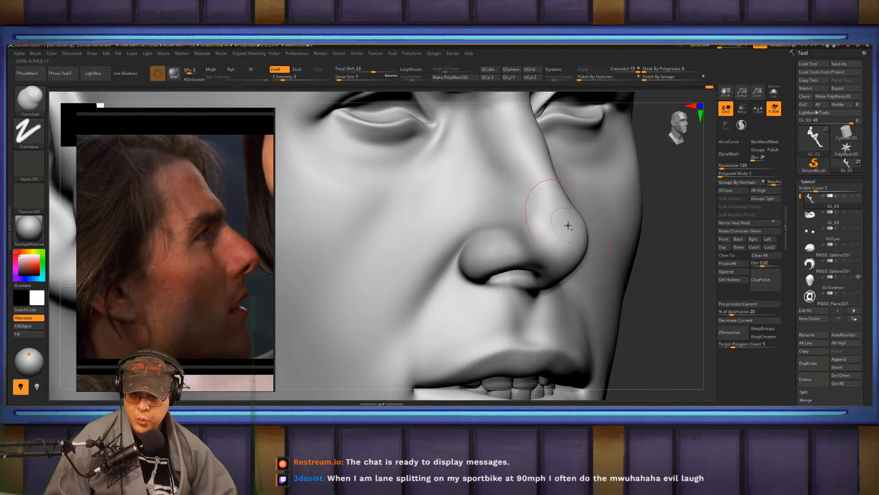
left_click_drag(569, 230, 562, 220, "shift")
Shape the area above the upper lip beside the philtrum with FormSoft and smooth it toward the mouth corner
right_click_drag(528, 209, 526, 231, "alt")
right_click_drag(529, 165, 534, 188, "alt")
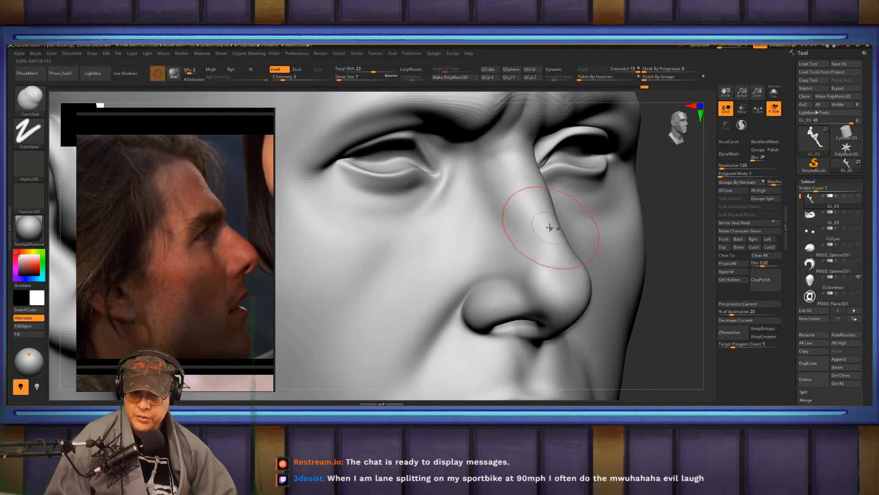
right_click_drag(551, 229, 527, 228, "shift")
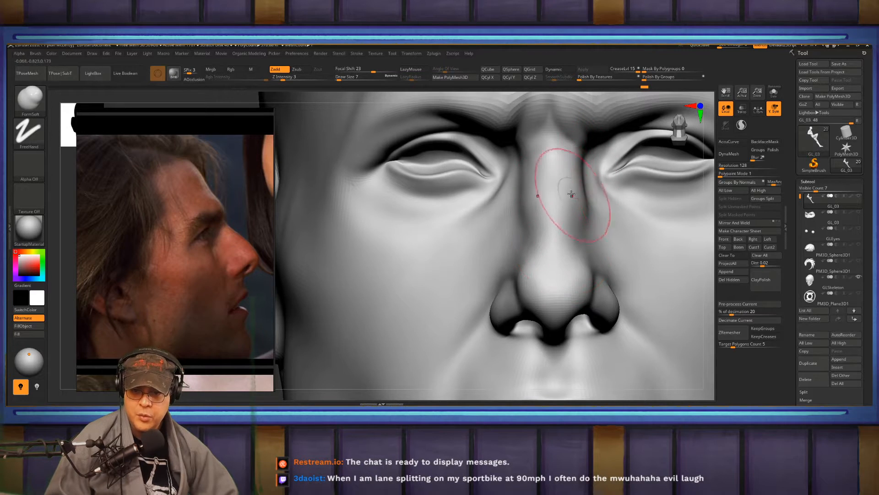
right_click_drag(614, 196, 562, 202)
right_click_drag(632, 332, 581, 275)
left_click_drag(565, 289, 577, 316, "alt")
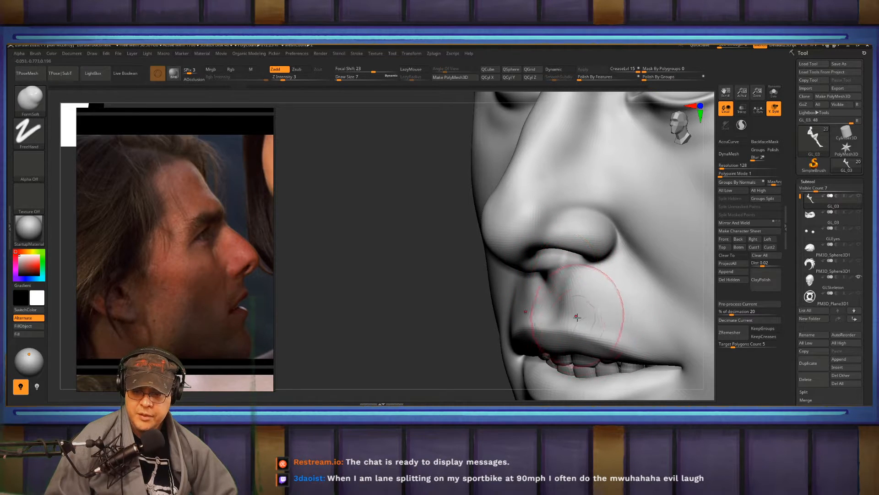
left_click_drag(616, 337, 630, 314, "shift")
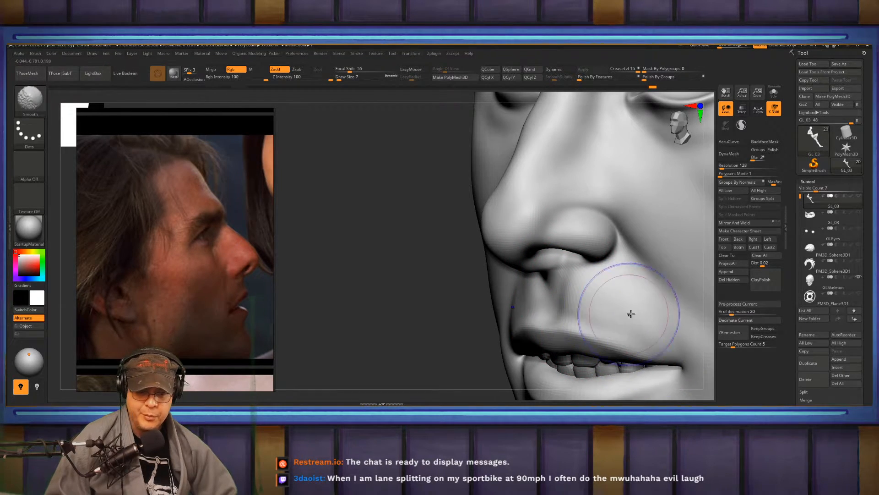
mouse_move(620, 290)
right_mouse_down()
mouse_move(559, 229)
mouse_move(474, 305)
right_mouse_up()
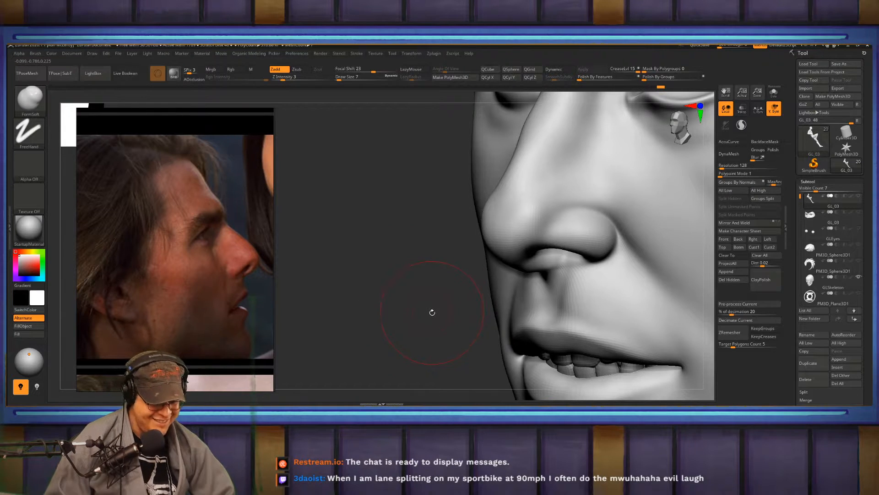
Check the face within the whole figure and smooth the nasolabial fold down past the mouth corner
mouse_move(444, 315)
left_mouse_down()
mouse_move(533, 220)
mouse_move(607, 344)
mouse_move(502, 190)
left_mouse_up()
key("f")
right_click_drag(501, 190, 483, 347, "alt")
right_click_drag(496, 214, 477, 389, "alt")
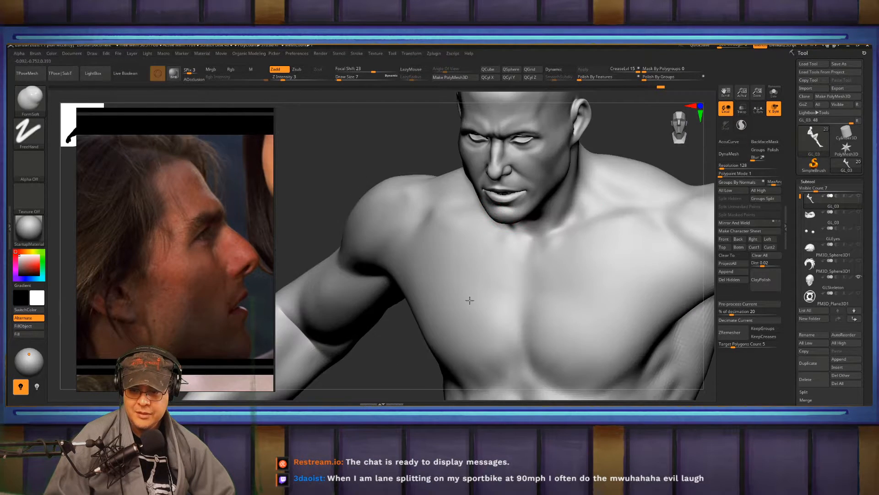
right_click_drag(458, 215, 500, 349, "alt")
mouse_move(504, 270)
right_mouse_down("alt")
mouse_move(503, 261)
mouse_move(492, 298)
mouse_move(479, 285)
mouse_move(484, 326)
mouse_move(483, 291)
mouse_move(453, 250)
right_mouse_up("alt")
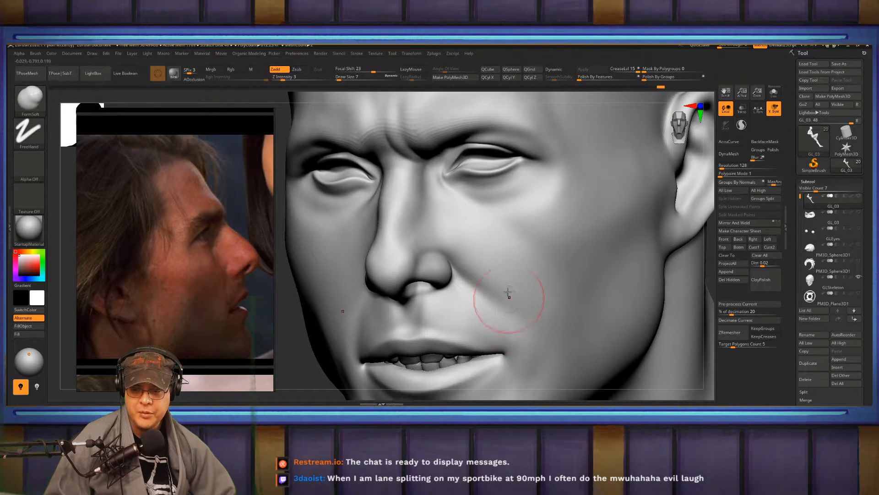
mouse_move(503, 289)
left_mouse_down("shift")
mouse_move(479, 274)
mouse_move(546, 346)
left_mouse_up("shift")
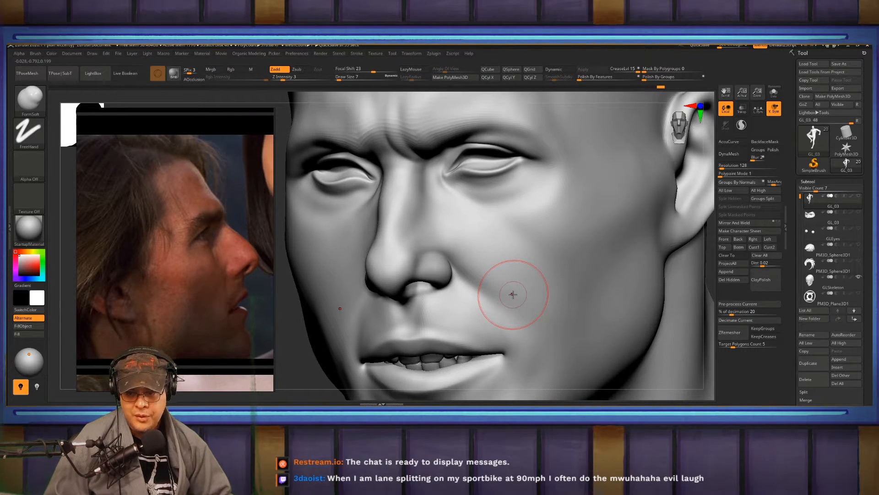
Build up the upper cheek below the eye and beside the nose with FormSoft, smoothing between strokes
mouse_move(497, 201)
left_mouse_down()
mouse_move(535, 189)
mouse_move(485, 202)
left_mouse_up()
key("shift")
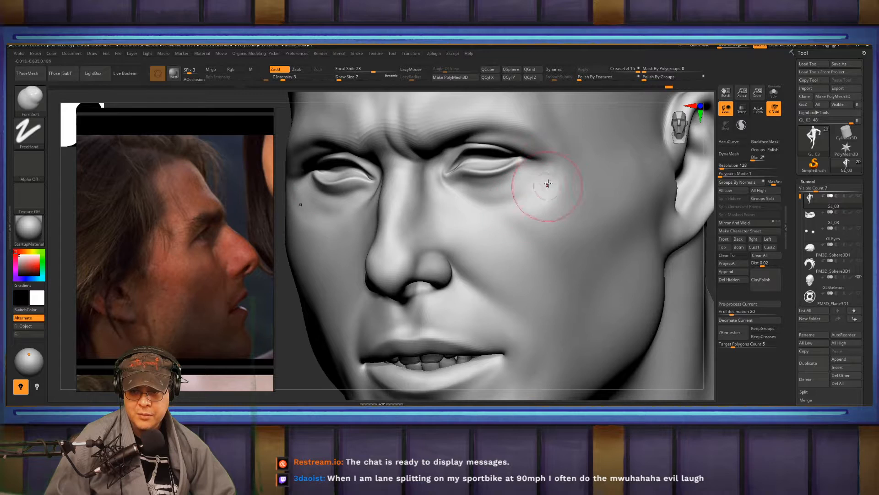
mouse_move(548, 184)
left_mouse_down()
mouse_move(536, 210)
mouse_move(521, 202)
mouse_move(549, 181)
mouse_move(512, 220)
left_mouse_up()
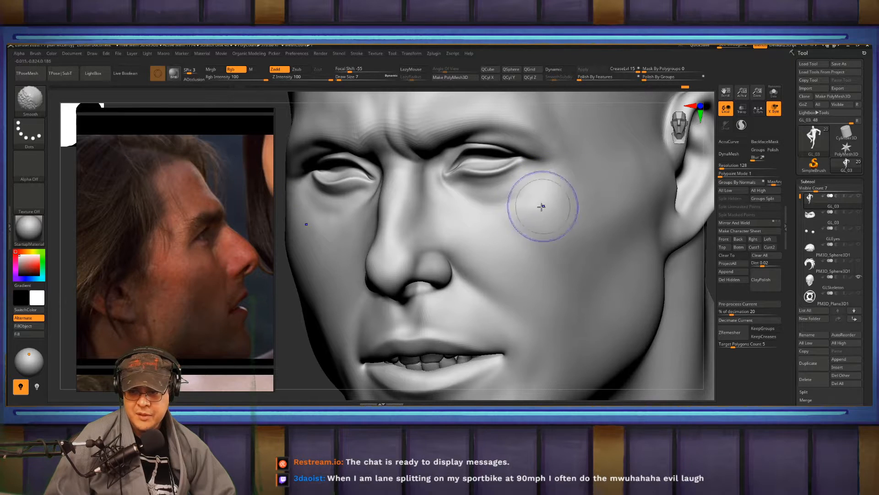
right_click_drag(502, 245, 478, 233)
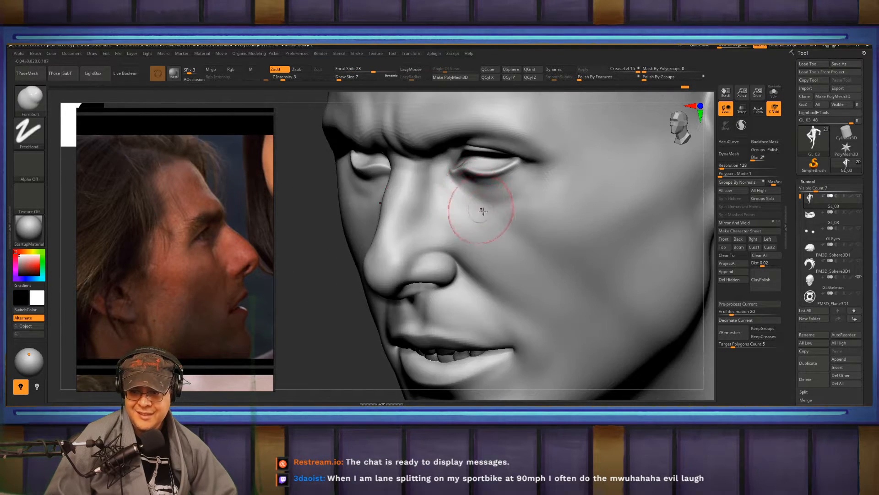
left_click_drag(481, 211, 501, 249)
mouse_move(456, 211)
left_mouse_down()
mouse_move(491, 231)
mouse_move(483, 231)
left_mouse_up()
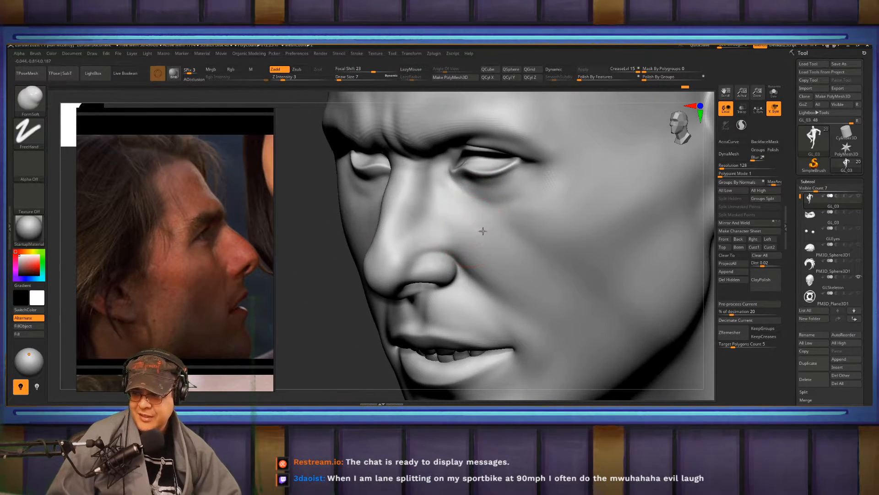
Smooth the cheek beside the nasolabial fold and the nose tip while checking them against the profile photo
right_click_drag(483, 231, 424, 202)
mouse_move(365, 192)
right_mouse_down()
mouse_move(428, 192)
mouse_move(428, 220)
right_mouse_up()
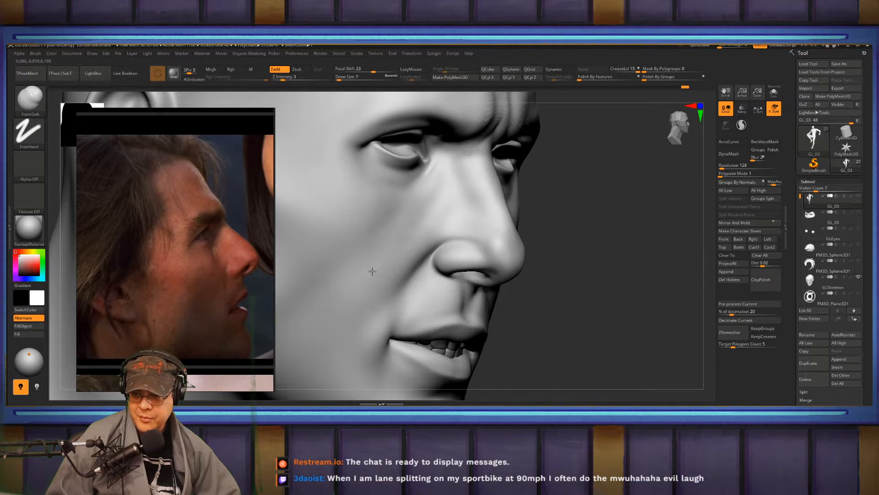
key("shift")
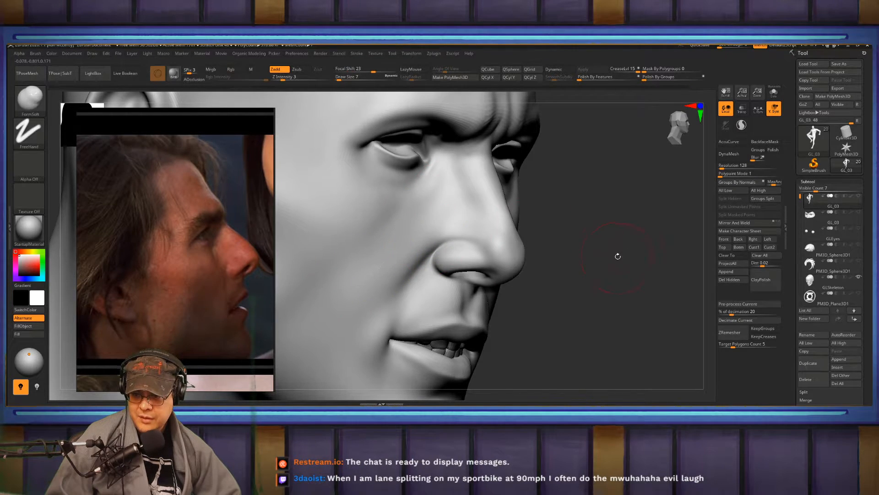
mouse_move(616, 255)
right_mouse_down()
mouse_move(538, 239)
mouse_move(564, 250)
right_mouse_up()
key("shift")
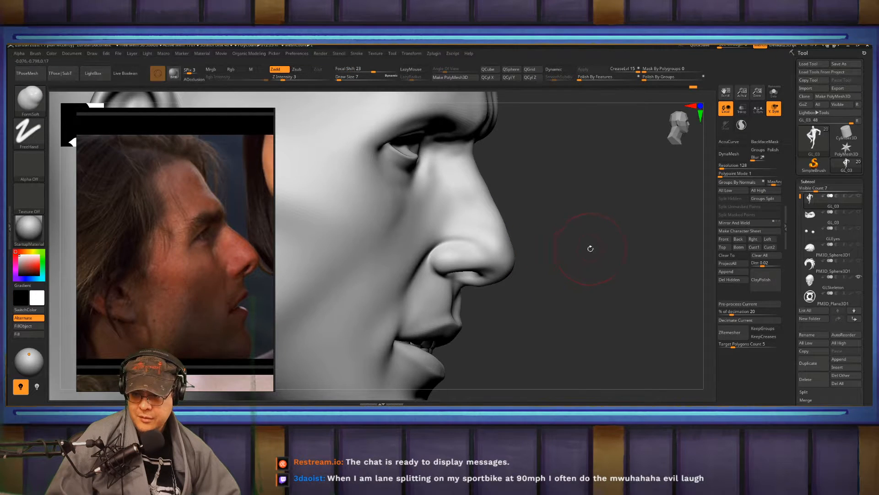
key("shift")
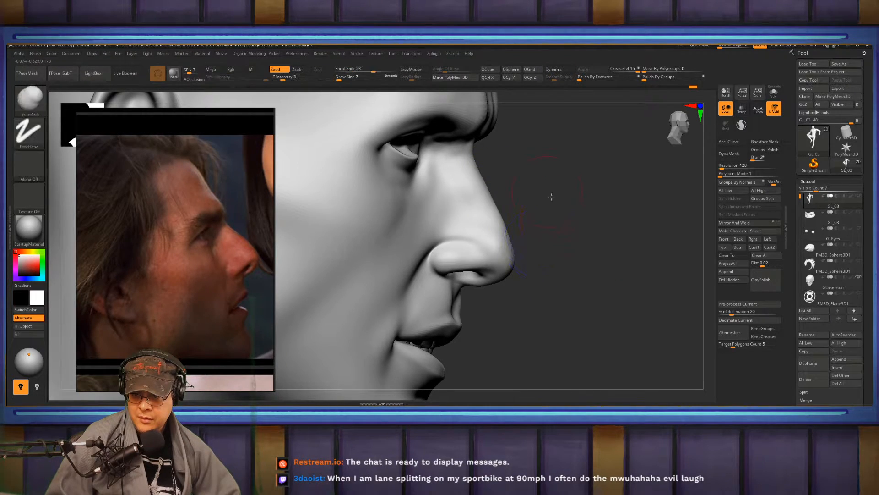
Smooth the side of the nose bridge beside the inner eye corner and check it within the whole figure
right_click_drag(559, 179, 586, 238, "alt")
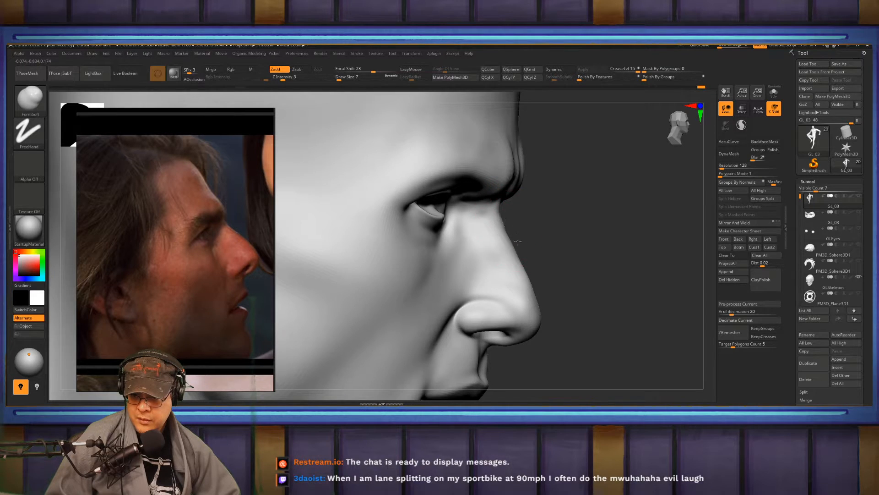
mouse_move(518, 241)
right_mouse_down()
mouse_move(508, 228)
mouse_move(534, 221)
mouse_move(498, 226)
right_mouse_up()
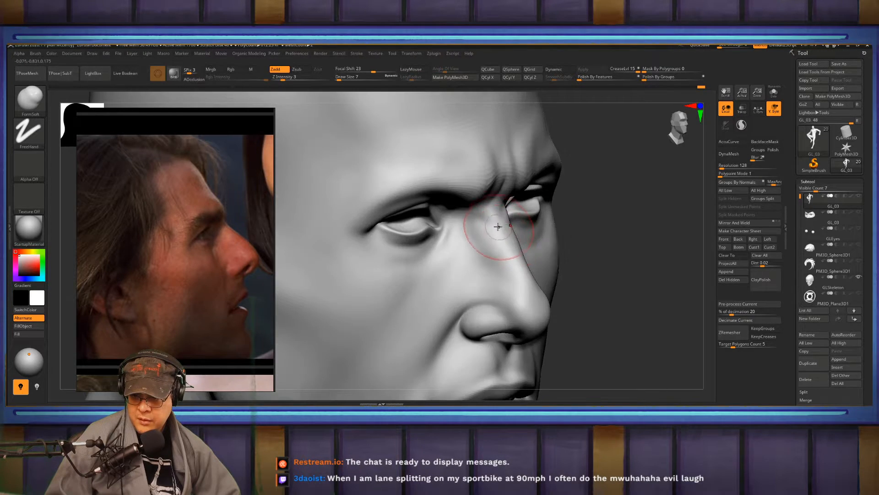
key("shift")
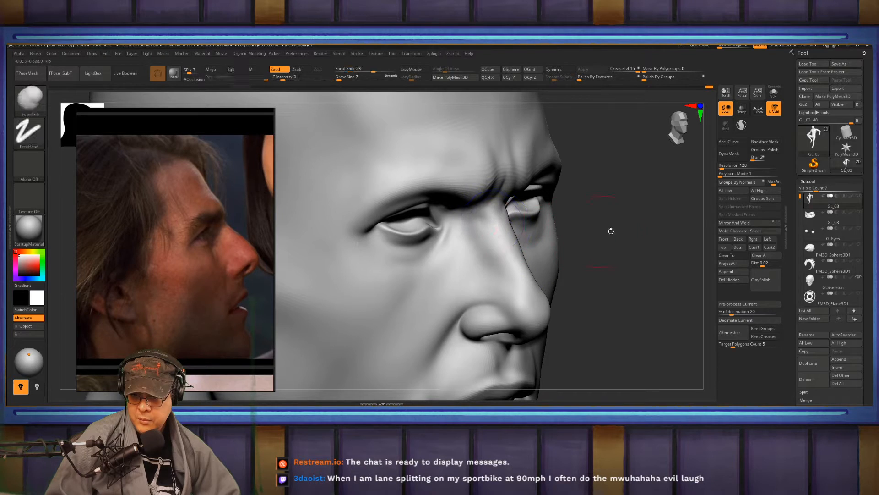
right_click_drag(610, 230, 603, 175)
key("f")
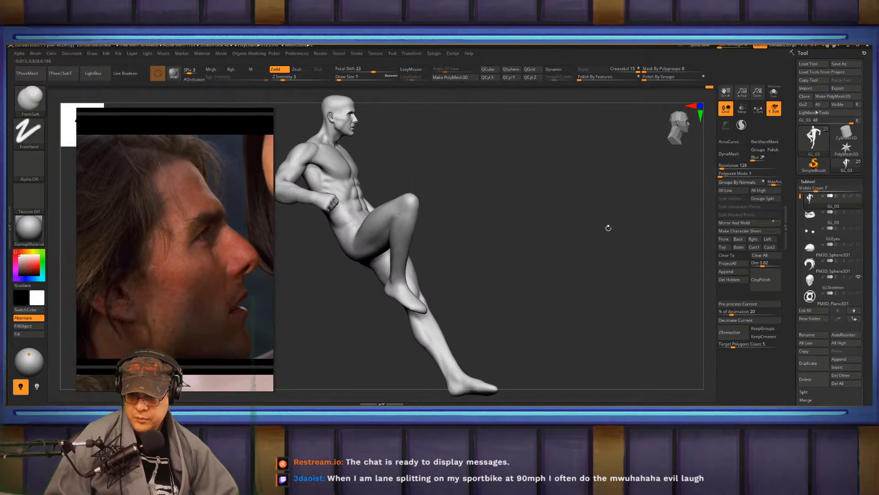
Compare the sculpted mouth with a close-up of the lips and mouth corner in the profile photo
right_click_drag(512, 209, 606, 268, "alt")
left_click_drag(607, 271, 636, 330, "alt")
left_click_drag(606, 232, 575, 194, "alt")
left_click_drag(573, 274, 518, 269)
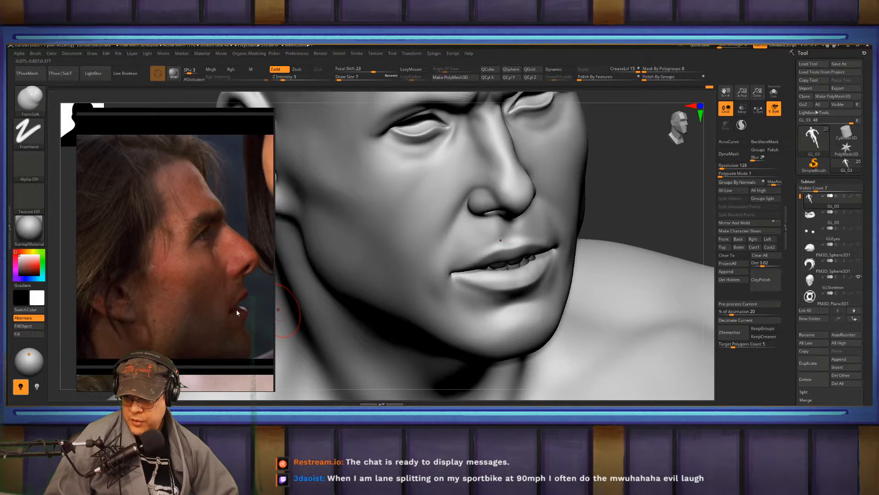
scroll(256, 304, "up", 2)
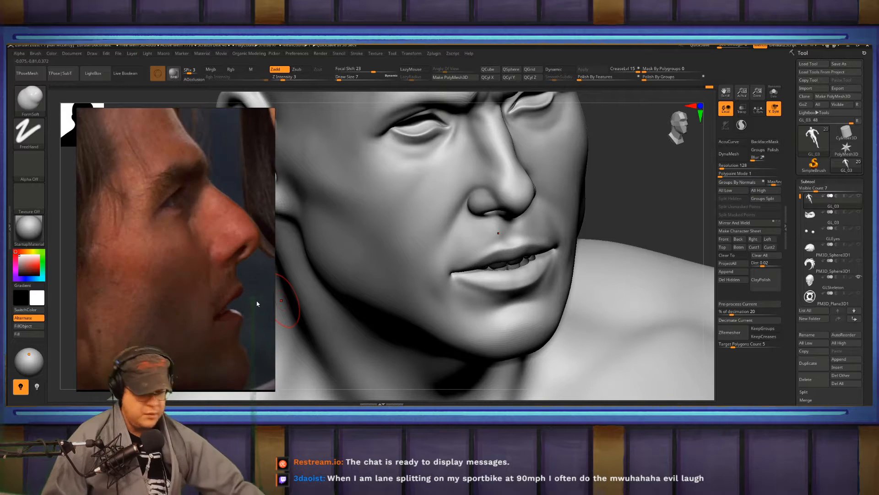
scroll(225, 305, "up", 2)
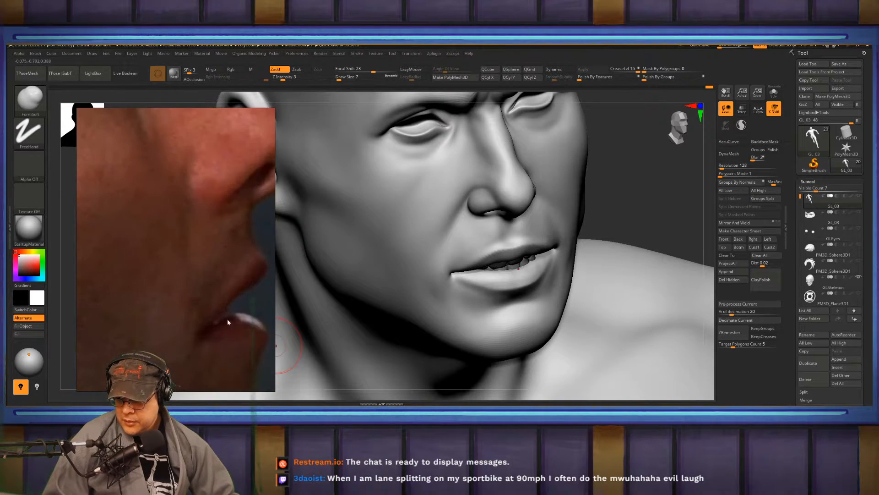
scroll(227, 321, "up", 2)
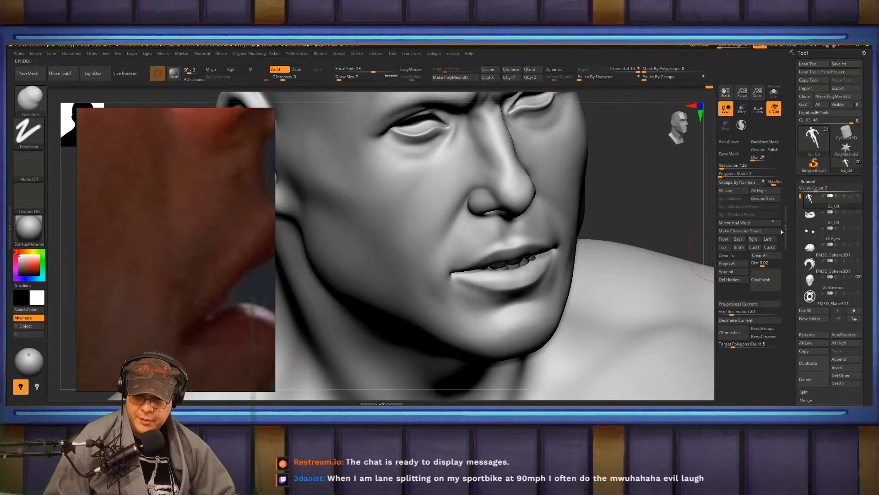
Solo the body subtool and hide the outer face polygroup to expose the inside of the mouth
left_click_drag(622, 190, 632, 198)
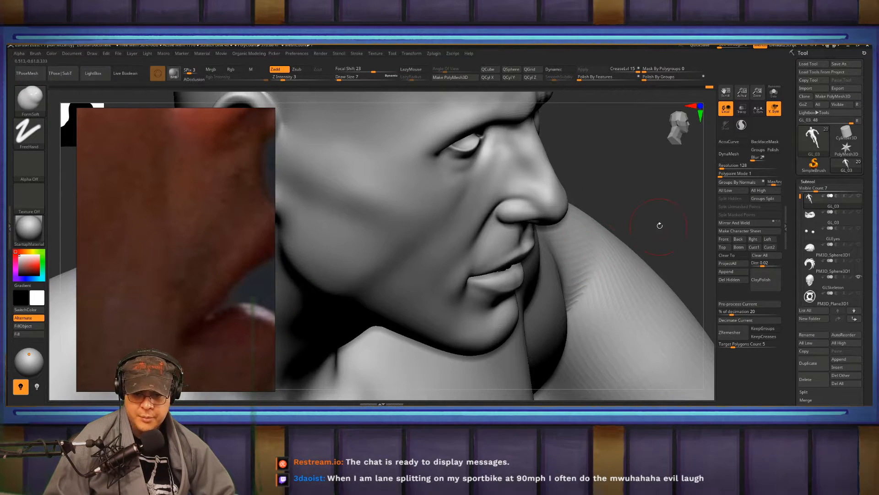
left_click(775, 97)
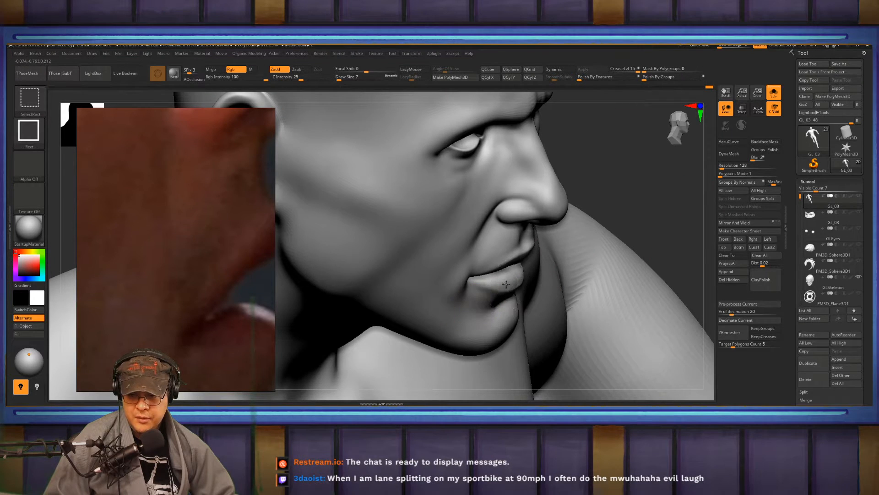
left_click(508, 287, "ctrl+shift")
left_click(507, 285, "ctrl+shift")
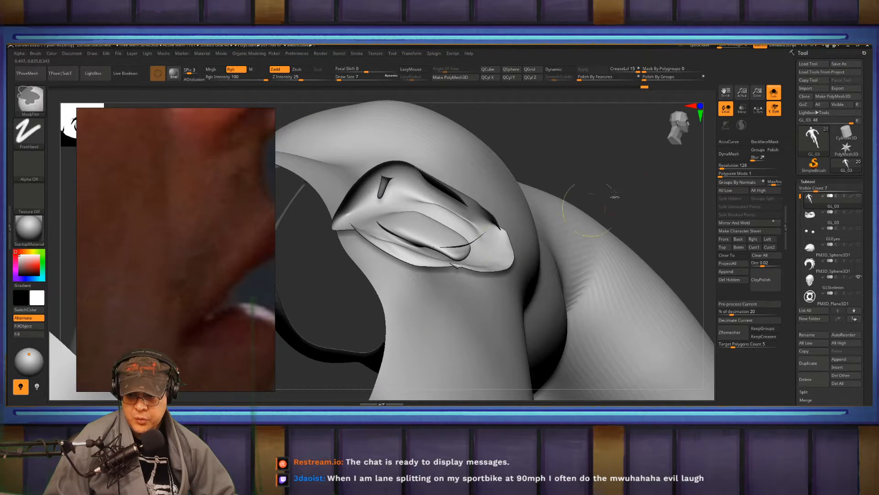
left_click_drag(614, 196, 645, 209)
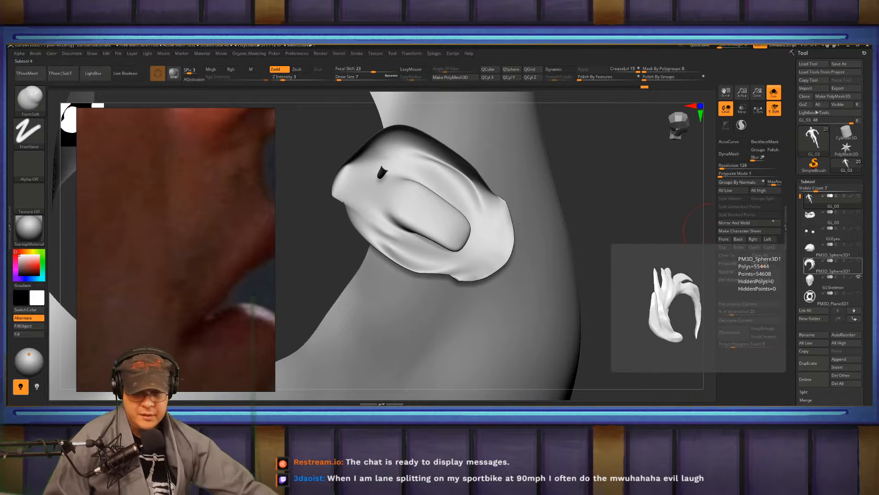
Reshape the rim of the inner mouth pocket with FormSoft at a lower subdivision level and unhide the face
key("shift")
key("shift+d")
key("shift+d")
key("shift+d")
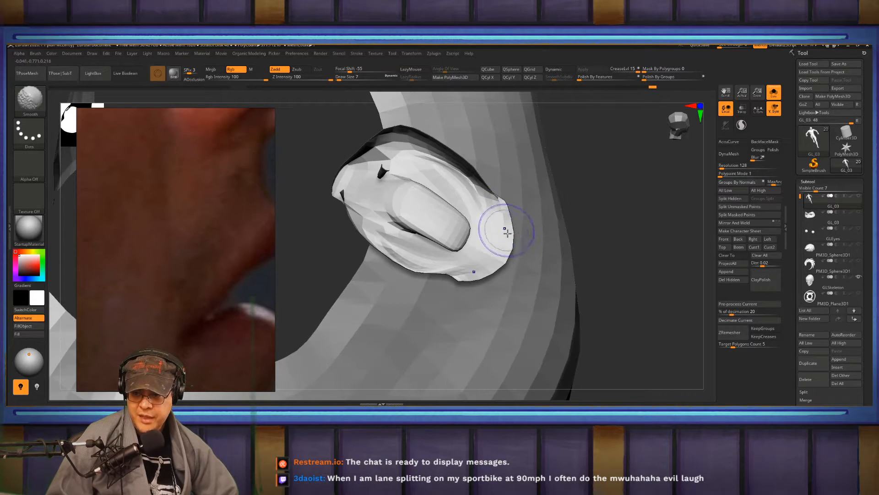
key("b")
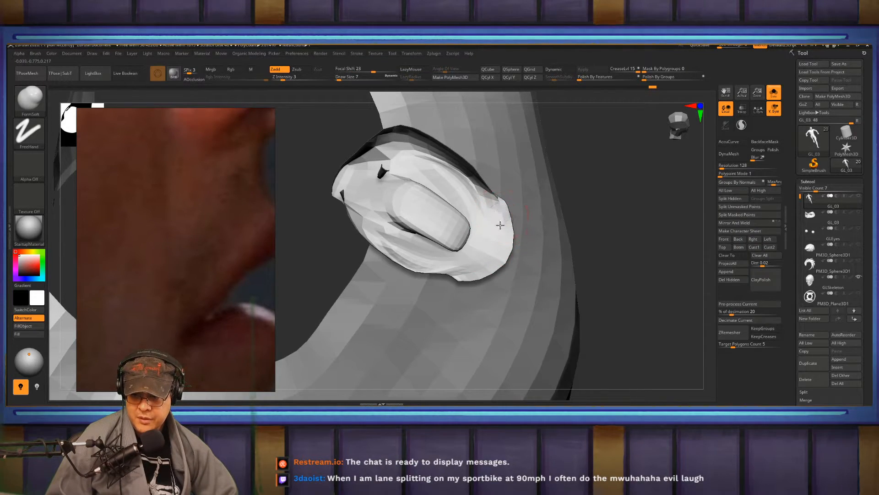
left_click_drag(506, 252, 469, 273)
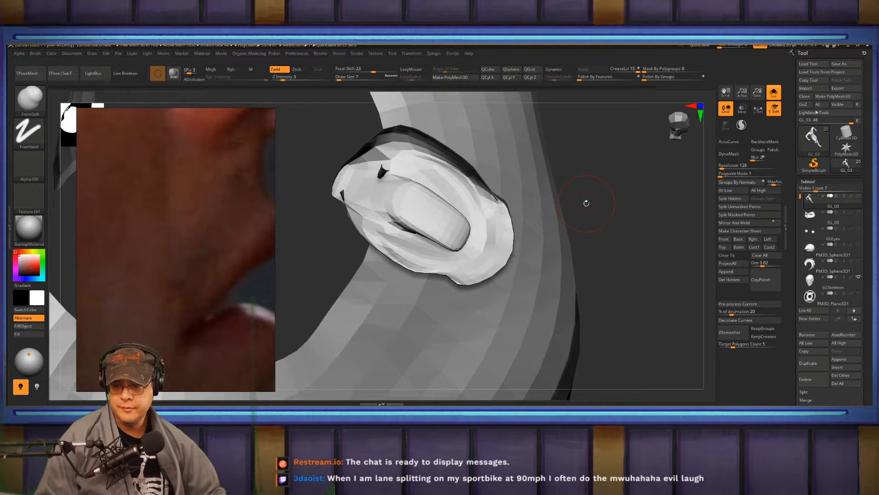
mouse_move(628, 242)
left_mouse_down()
mouse_move(627, 231)
mouse_move(642, 229)
mouse_move(648, 243)
mouse_move(572, 270)
mouse_move(586, 266)
left_mouse_up()
left_click(648, 230, "ctrl+shift")
key("d")
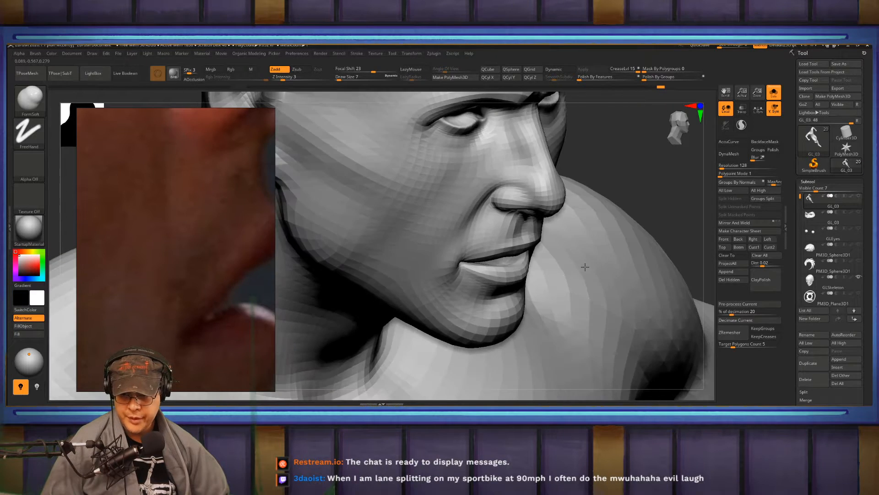
Isolate the inner mouth surfaces to inspect them behind the lips, and return to the full face
key("ctrl")
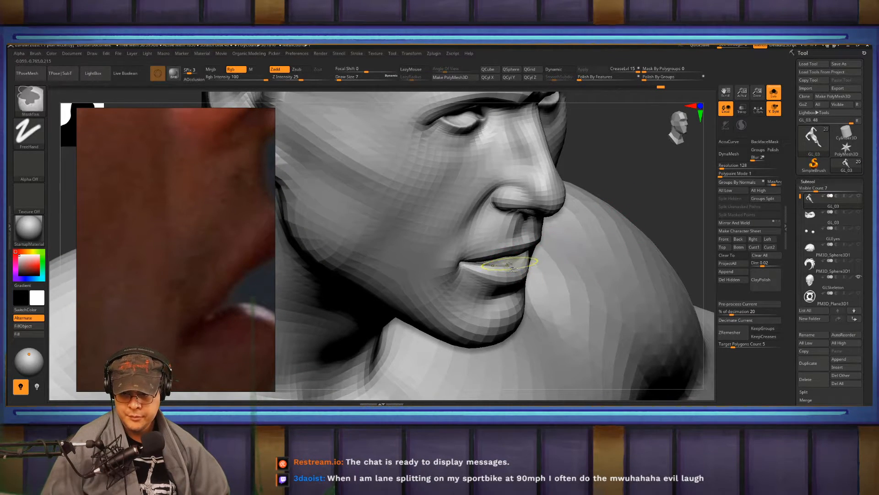
left_click(509, 264, "ctrl+shift")
left_click(514, 274, "ctrl+shift")
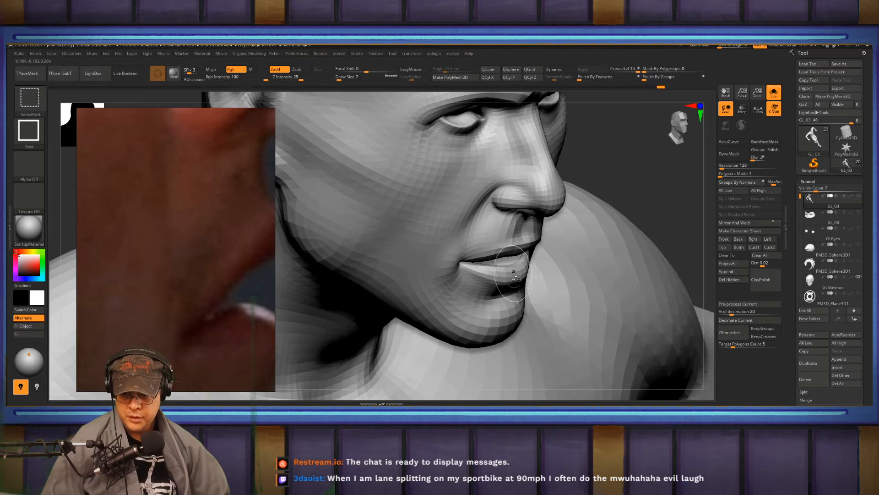
left_click(515, 267, "ctrl+shift")
left_click_drag(586, 187, 643, 168)
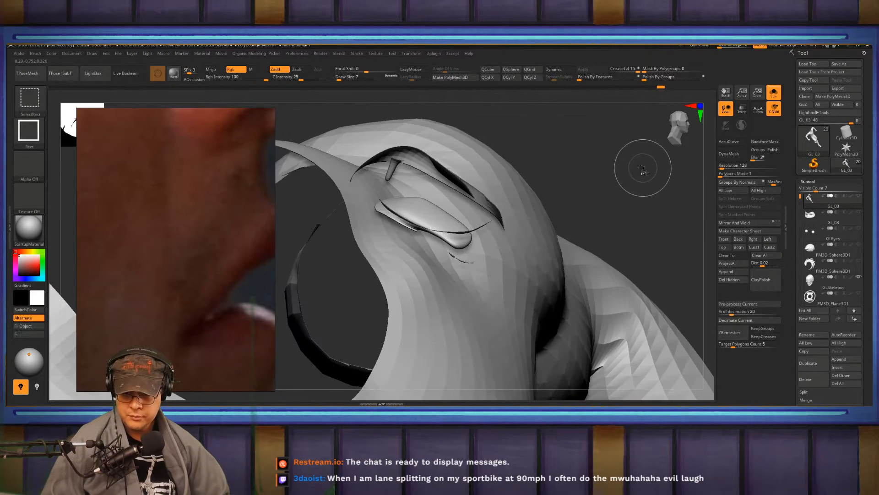
left_click(643, 168, "ctrl+shift")
left_click_drag(575, 205, 515, 269)
key("shift+d")
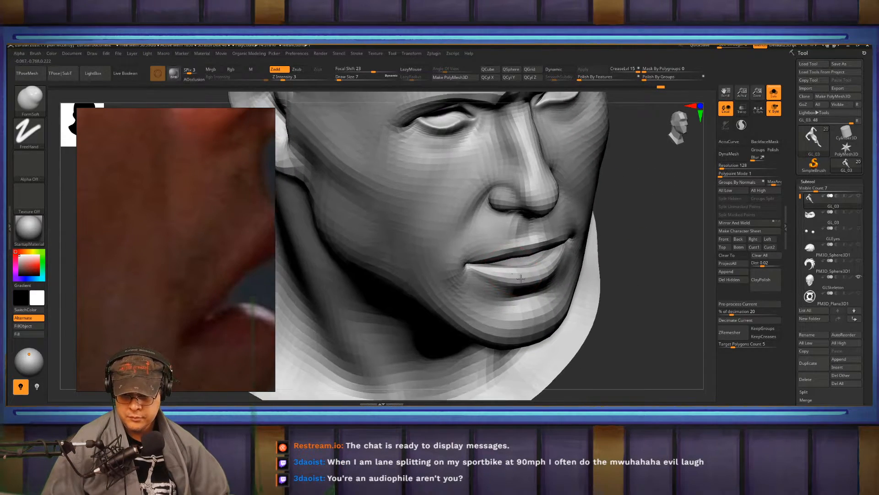
Hide the inner mouth polygroup behind the lower lip and smooth the lip's inner edge at low subdivision
right_click_drag(521, 279, 546, 265, "ctrl")
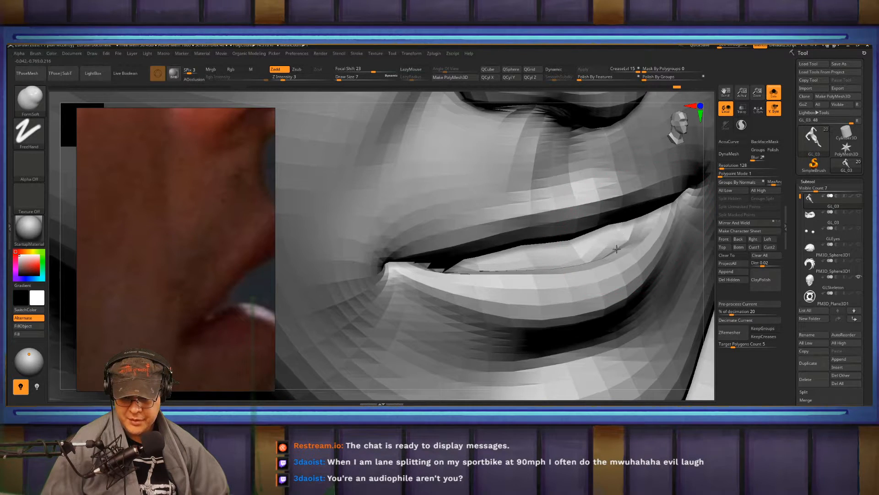
mouse_move(509, 272)
right_mouse_down()
mouse_move(514, 209)
mouse_move(426, 210)
mouse_move(507, 209)
right_mouse_up()
left_click_drag(496, 211, 513, 208, "shift")
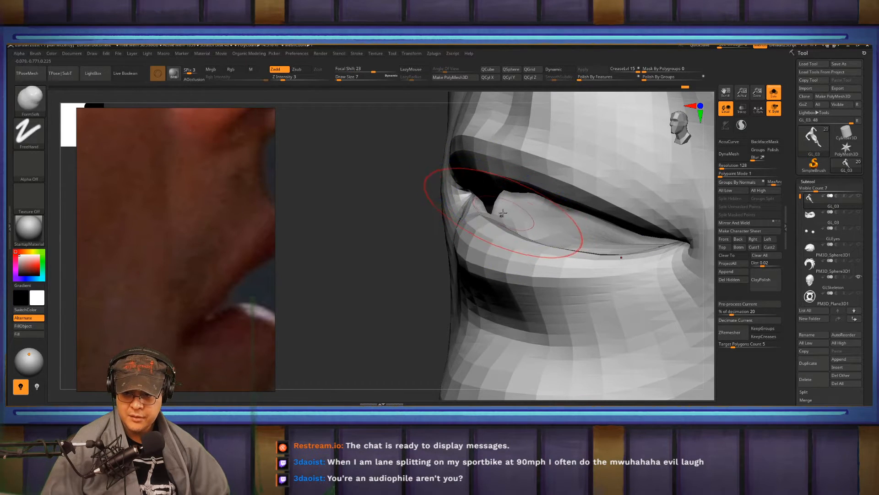
left_click(497, 204, "ctrl+shift")
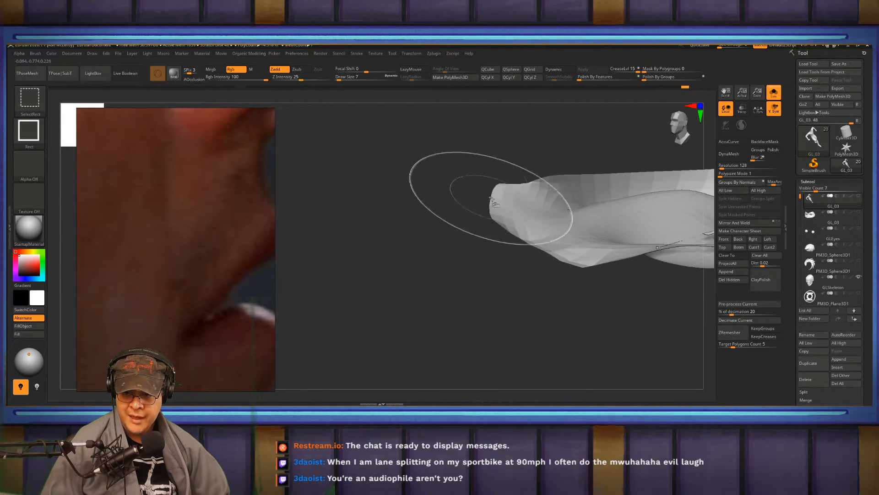
left_click(499, 206, "ctrl+shift")
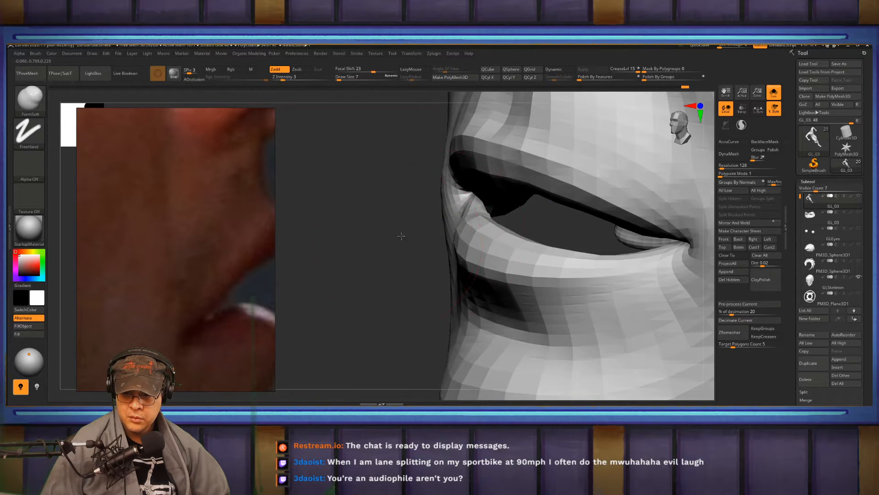
mouse_move(400, 236)
left_mouse_down()
mouse_move(391, 238)
mouse_move(396, 233)
left_mouse_up()
left_click_drag(498, 205, 496, 205, "shift")
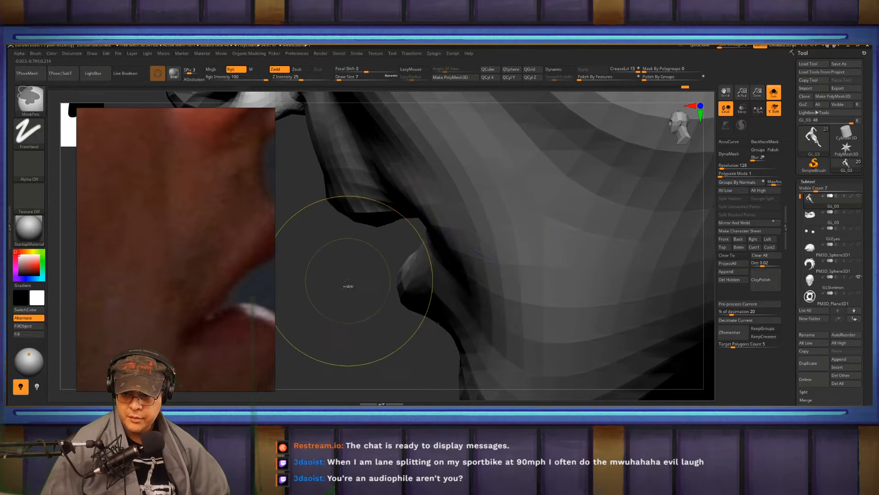
mouse_move(363, 304)
left_mouse_down()
mouse_move(443, 229)
mouse_move(471, 243)
mouse_move(511, 227)
mouse_move(532, 182)
mouse_move(498, 207)
left_mouse_up()
mouse_move(497, 207)
right_mouse_down()
mouse_move(479, 232)
mouse_move(335, 270)
right_mouse_up()
mouse_move(336, 270)
left_mouse_down("shift")
mouse_move(315, 275)
mouse_move(316, 250)
left_mouse_up("shift")
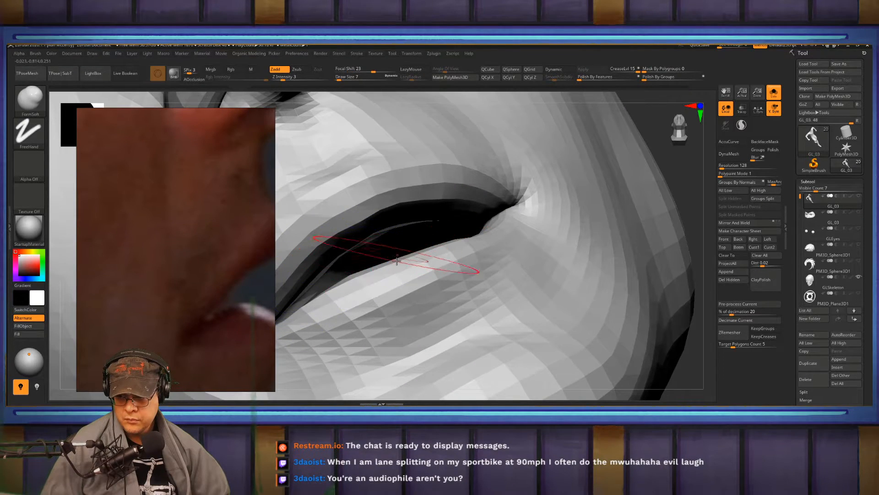
Check the mouth opening from below and turn off solo to bring back the whole statue
right_click_drag(398, 256, 399, 275)
key("f")
right_click_drag(560, 240, 540, 244)
right_click_drag(593, 216, 638, 286, "alt")
left_click(775, 94)
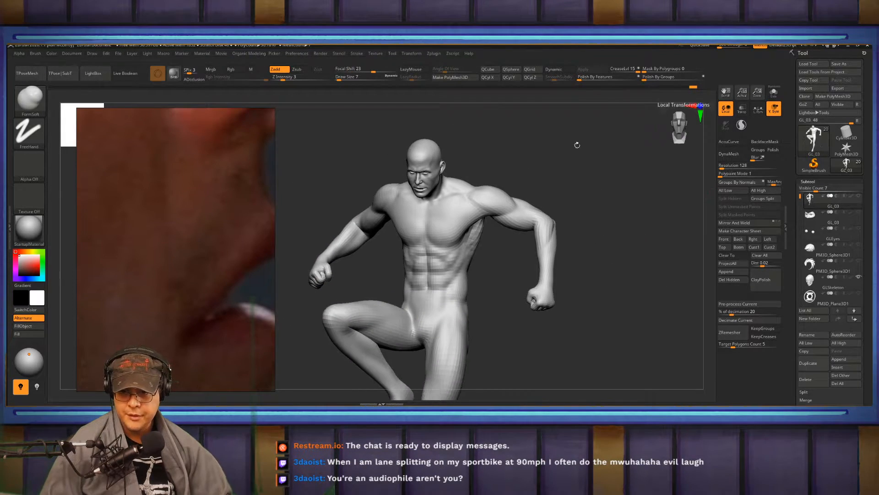
Refine the lower lip's upper edge in front of the teeth, undoing one stroke and smoothing the middle
right_click_drag(577, 144, 571, 220, "ctrl")
right_click_drag(381, 200, 527, 321)
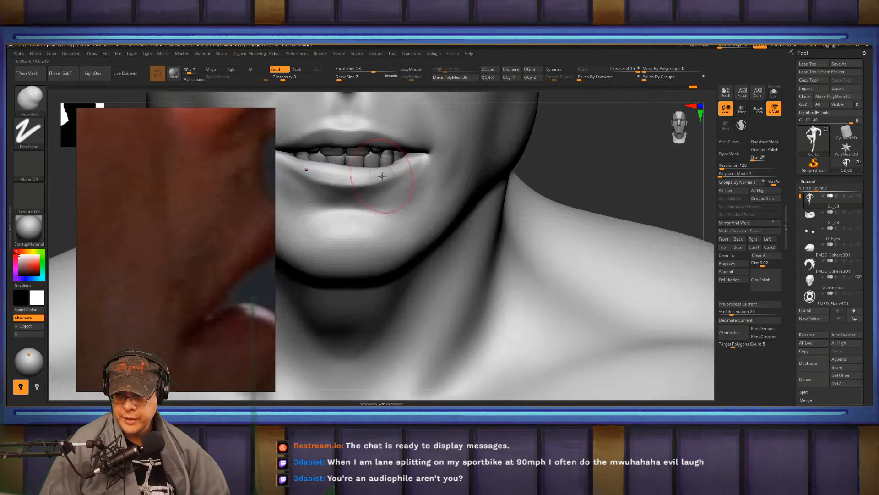
right_click_drag(323, 167, 390, 209, "alt")
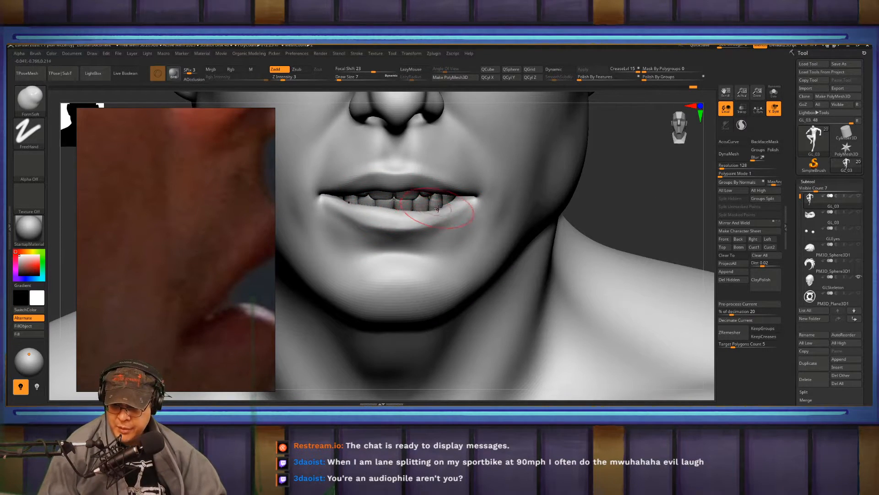
key("b")
key("Escape")
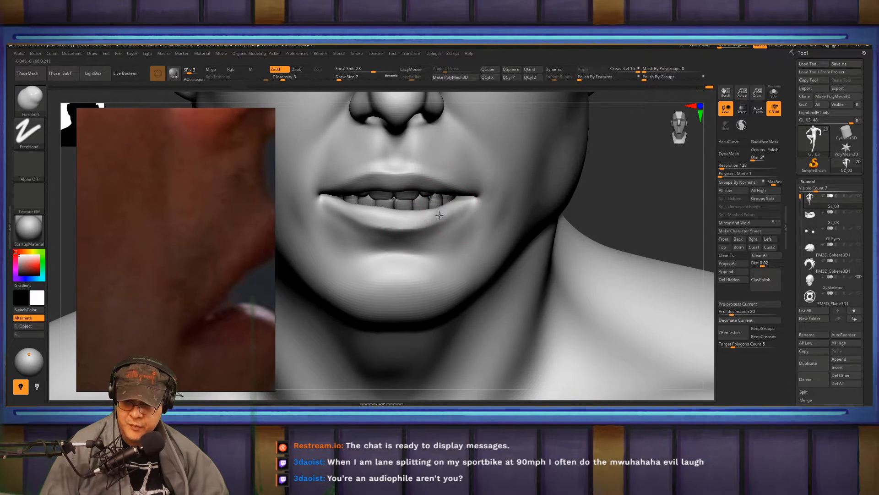
key("ctrl+z")
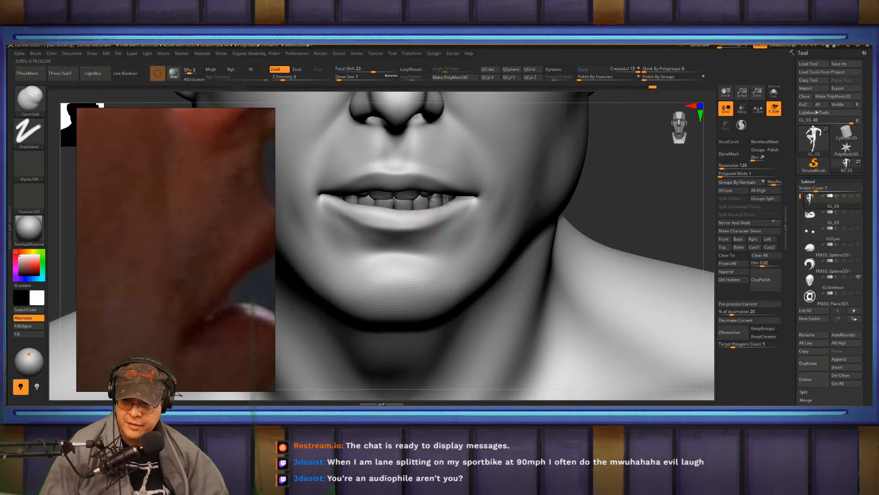
mouse_move(389, 214)
left_mouse_down("shift")
mouse_move(378, 209)
mouse_move(403, 214)
left_mouse_up("shift")
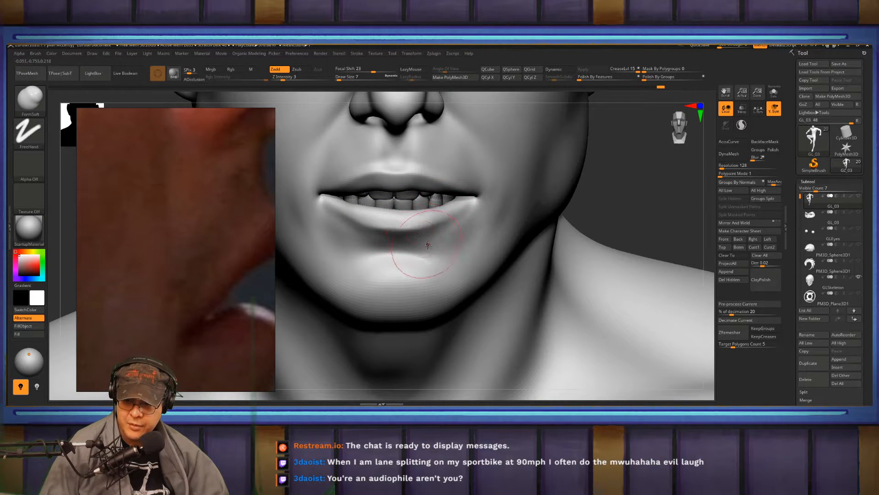
Build up the area below the mouth corner with ClayBuildup at draw size 5 and smooth the strokes
key("b")
key("c")
key("b")
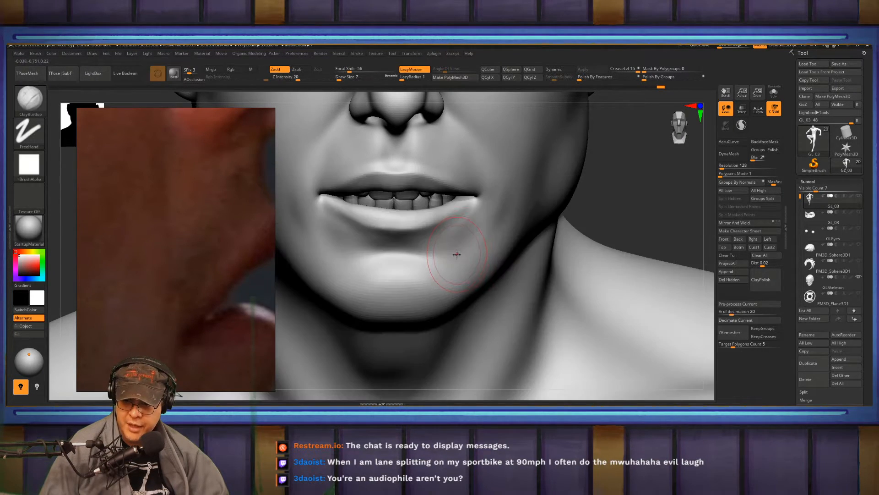
key("s")
mouse_move(450, 239)
left_mouse_down()
mouse_move(472, 239)
mouse_move(452, 242)
mouse_move(464, 242)
left_mouse_up()
key("s")
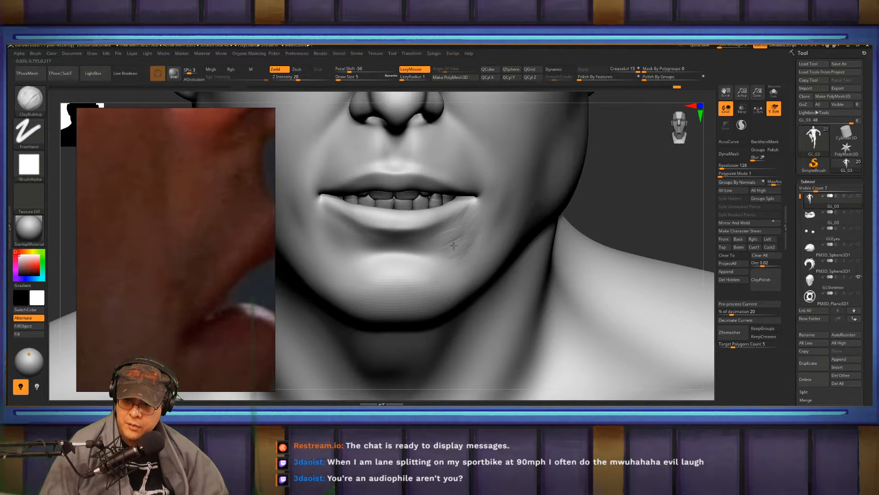
key("shift")
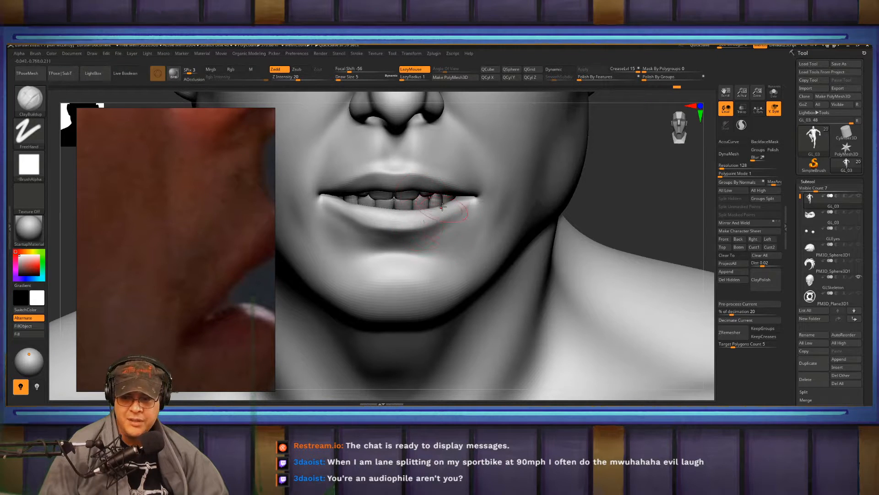
Build up the cheek beside the mouth corner with ClayBuildup strokes and smooth them into the surrounding skin
mouse_move(472, 231)
right_mouse_down()
mouse_move(452, 223)
mouse_move(503, 208)
right_mouse_up()
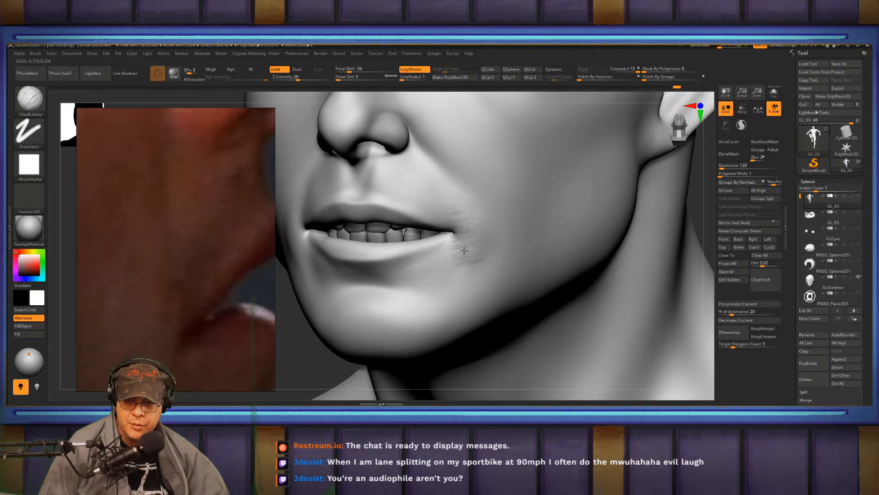
key("shift")
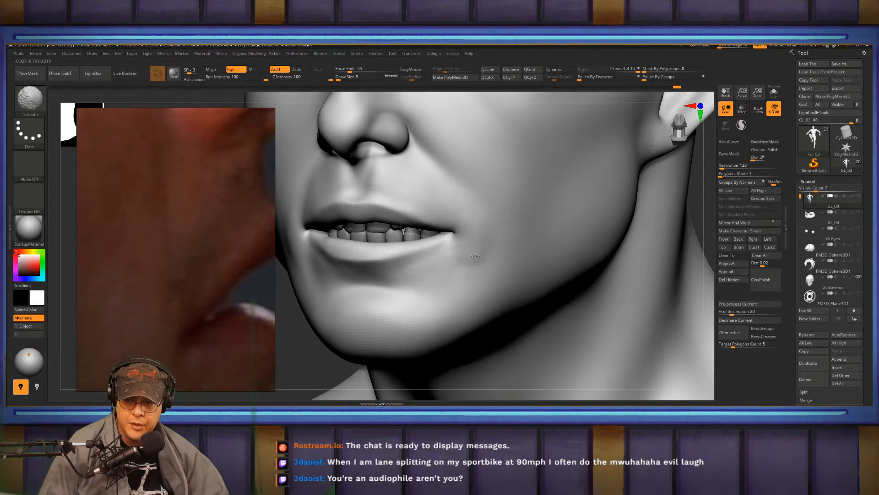
mouse_move(433, 261)
right_mouse_down()
mouse_move(375, 221)
mouse_move(400, 213)
right_mouse_up()
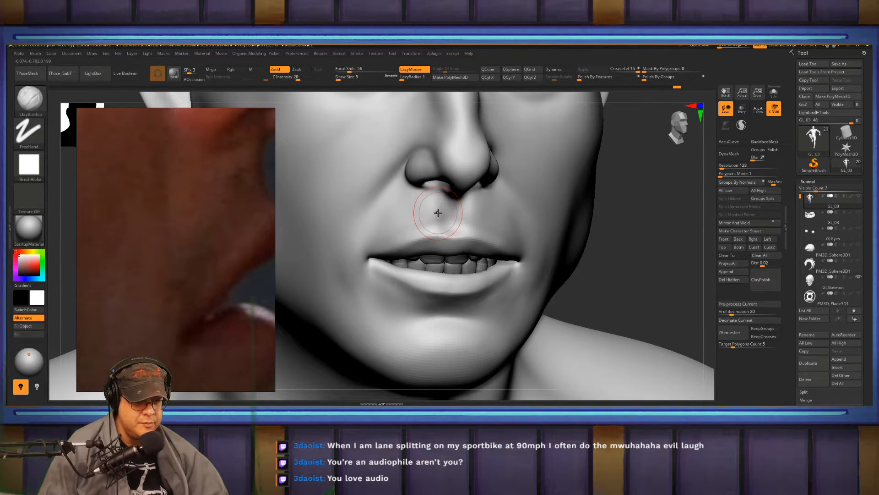
Add soft volume to the lower lip with the FormSoft brush at draw size 5 and smooth the lip toward the mouth corner
mouse_move(432, 212)
right_mouse_down()
mouse_move(461, 235)
mouse_move(451, 210)
mouse_move(477, 229)
mouse_move(443, 228)
mouse_move(452, 242)
right_mouse_up()
key("b")
key("f")
key("s")
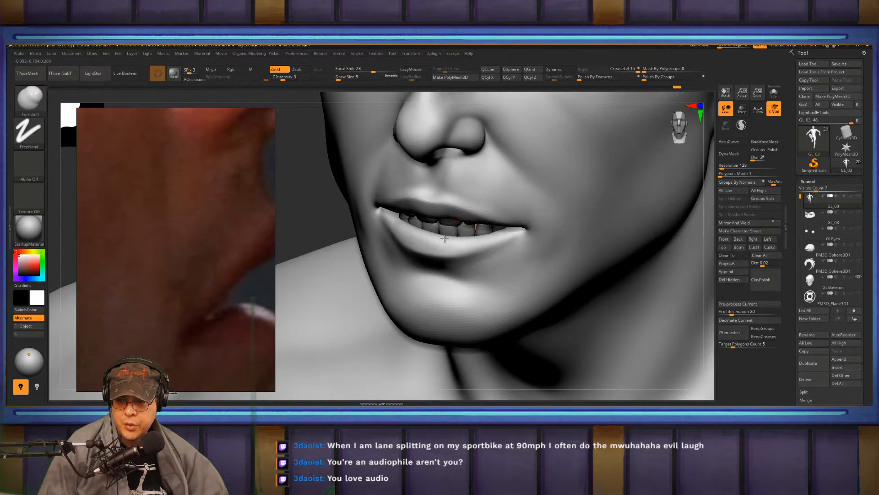
mouse_move(443, 248)
left_mouse_down()
mouse_move(507, 233)
mouse_move(463, 264)
left_mouse_up()
key("shift")
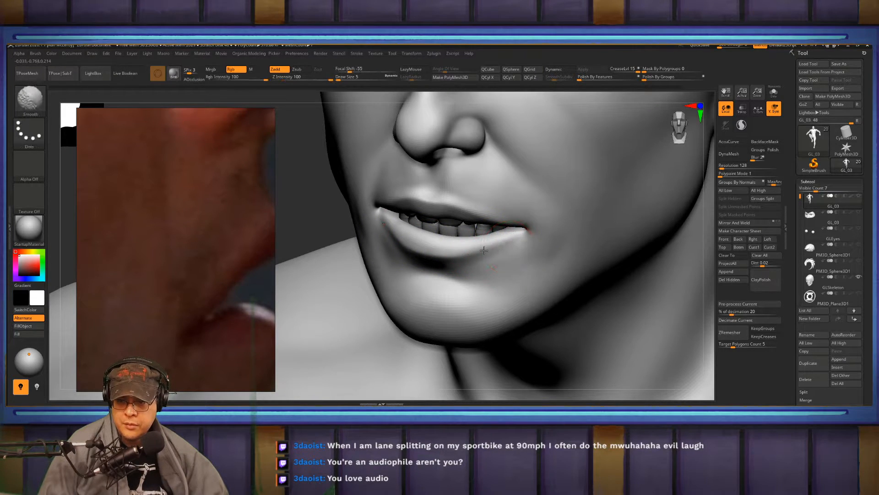
Smooth the philtrum area above the upper lip and check the nose and lips in profile from both sides
mouse_move(514, 214)
right_mouse_down()
mouse_move(494, 189)
mouse_move(449, 182)
right_mouse_up()
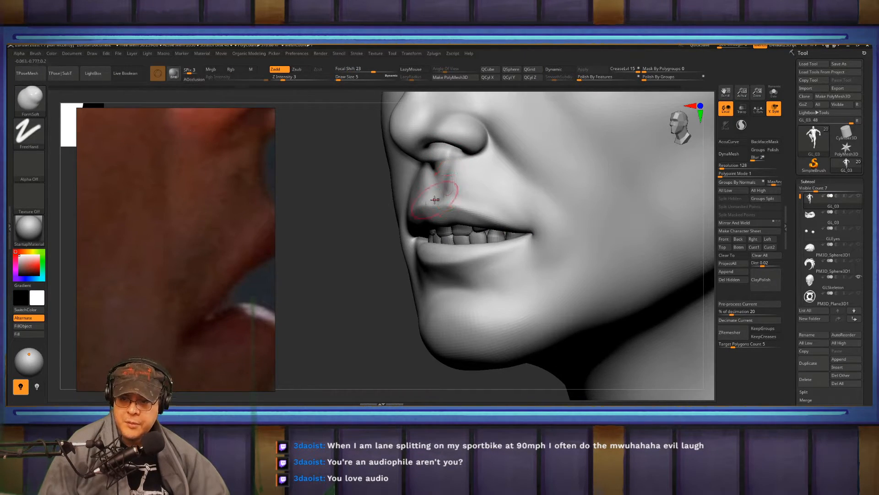
left_click_drag(444, 185, 448, 192, "shift")
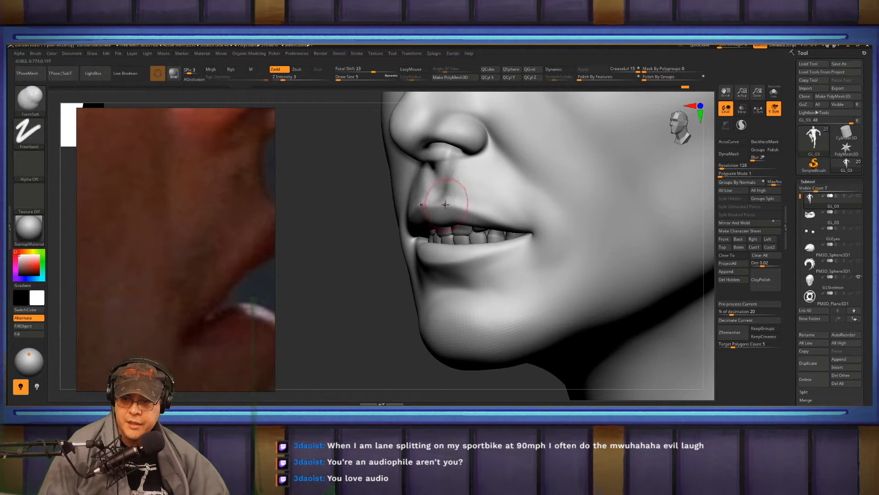
mouse_move(489, 143)
right_mouse_down("alt")
mouse_move(471, 200)
mouse_move(449, 209)
right_mouse_up("alt")
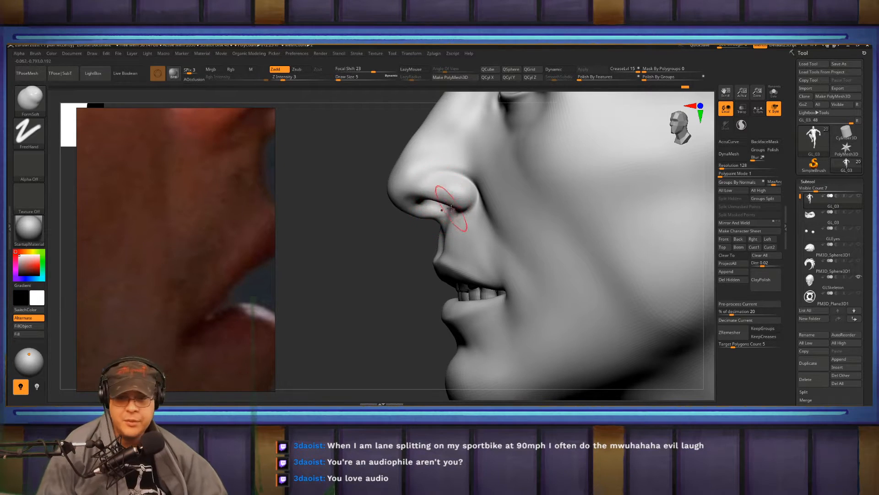
right_click_drag(470, 247, 493, 309, "alt")
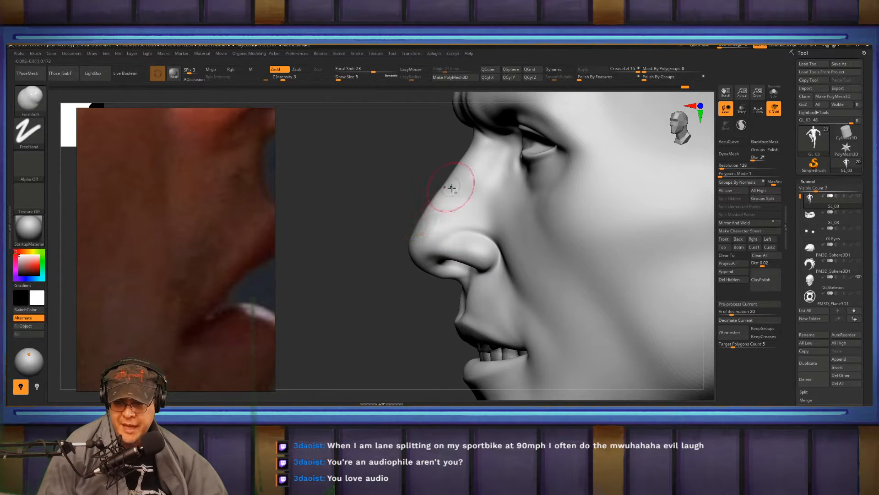
right_click_drag(451, 188, 510, 231, "alt")
key("f")
right_click_drag(425, 155, 564, 281, "alt")
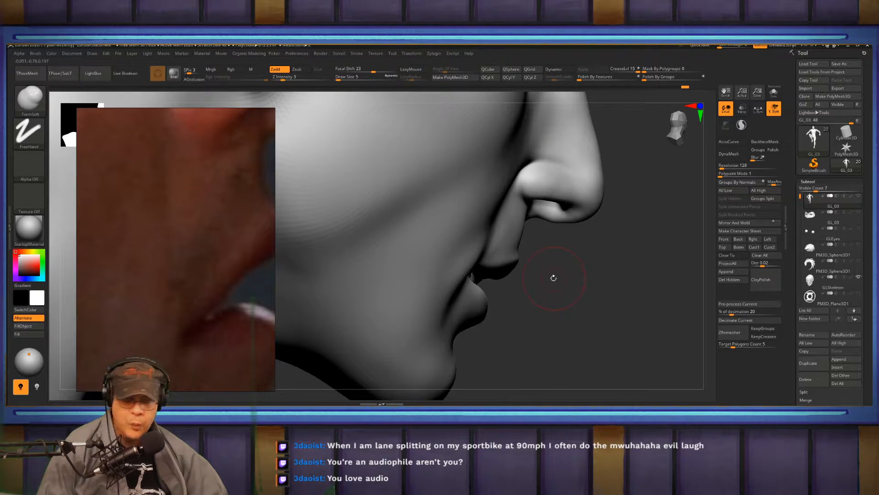
Lower the head's subdivision level, switch to the ClayBuildup brush at draw size 5, and raise the subdivision again around the upper lip
key("shift+d")
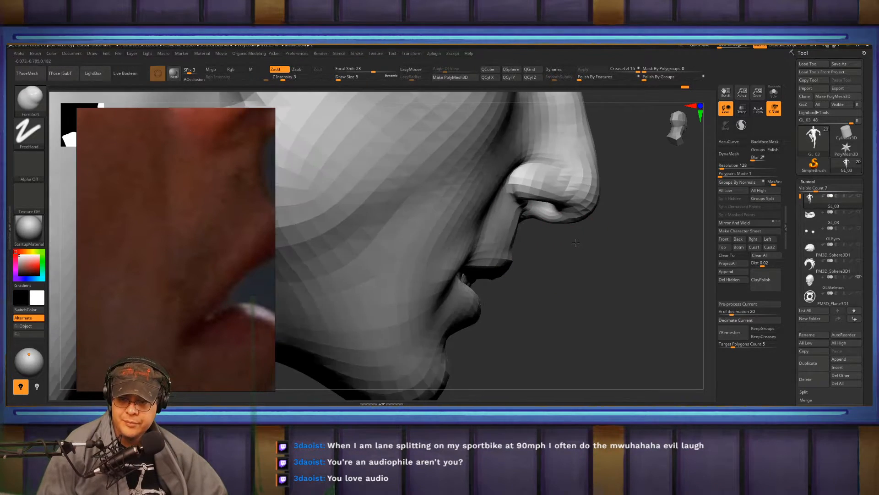
mouse_move(574, 243)
right_mouse_down()
mouse_move(577, 232)
mouse_move(567, 244)
mouse_move(605, 271)
mouse_move(485, 196)
right_mouse_up()
key("b")
key("c")
key("b")
key("d")
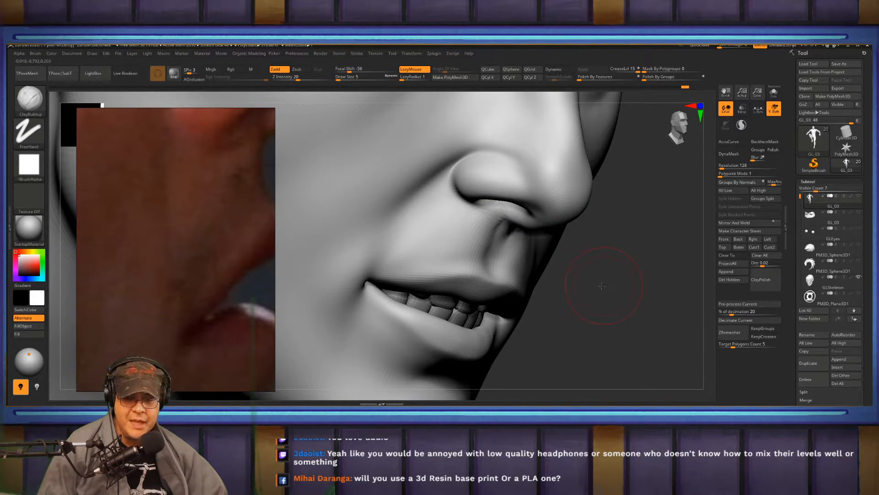
Examine the nose and mouth up close and the head together with the torso
mouse_move(601, 285)
left_mouse_down()
mouse_move(556, 225)
mouse_move(558, 243)
left_mouse_up()
key("shift")
mouse_move(576, 273)
left_mouse_down("shift")
mouse_move(578, 281)
mouse_move(589, 262)
mouse_move(536, 244)
mouse_move(664, 337)
left_mouse_up("shift")
key("f")
right_click_drag(518, 252, 518, 316, "ctrl")
right_click_drag(499, 238, 433, 203)
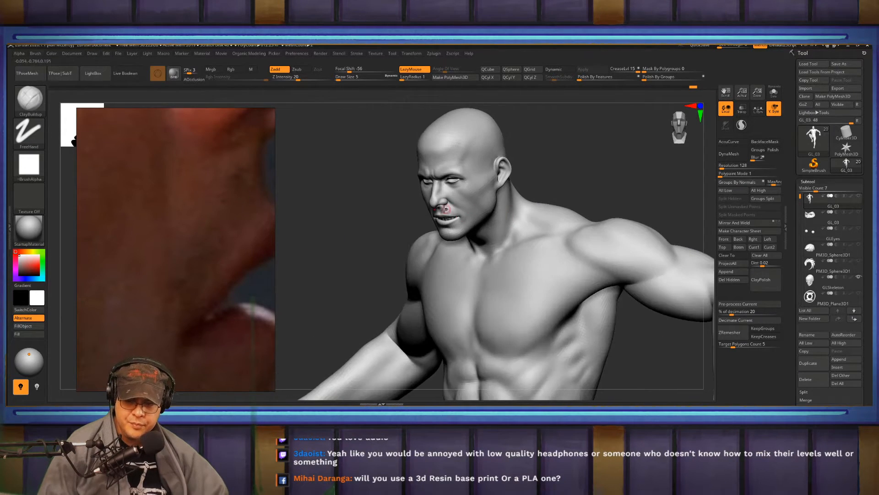
right_click_drag(458, 256, 487, 259, "alt")
right_click_drag(464, 217, 545, 270)
Refine the fold beside the mouth corner, using the DamStandard brush at draw size 11 and smoothing
key("b")
key("d")
key("s")
mouse_move(565, 314)
right_mouse_down("alt")
mouse_move(595, 263)
mouse_move(590, 269)
mouse_move(510, 229)
right_mouse_up("alt")
key("s")
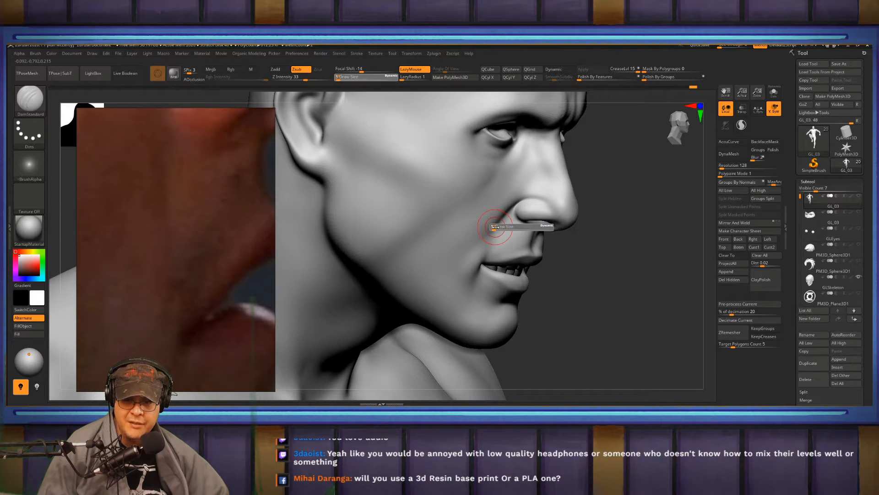
left_click_drag(510, 230, 512, 230)
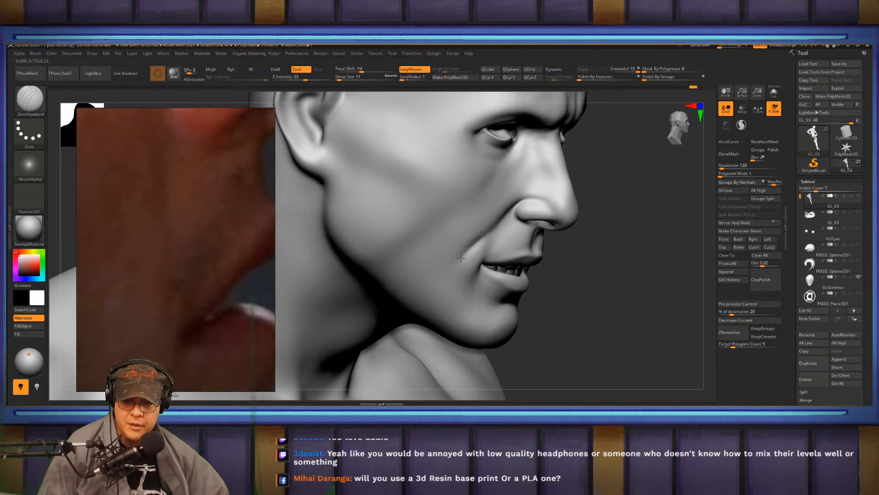
key("shift")
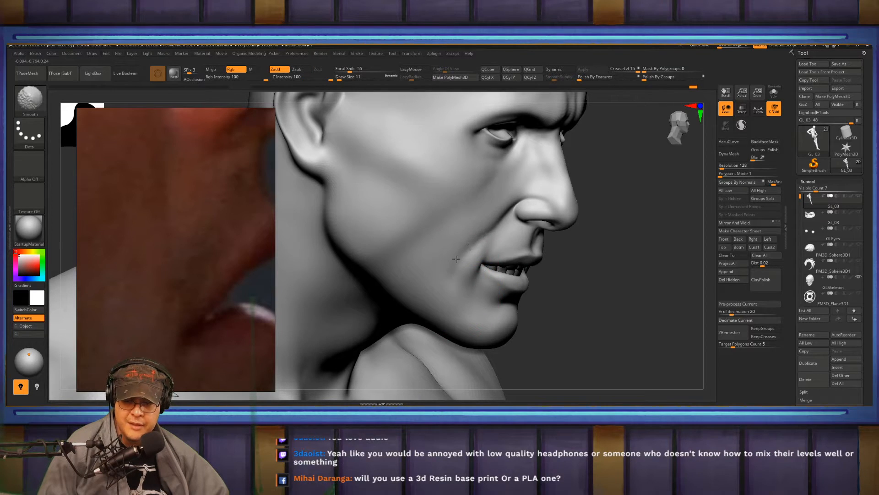
right_click_drag(442, 287, 464, 275)
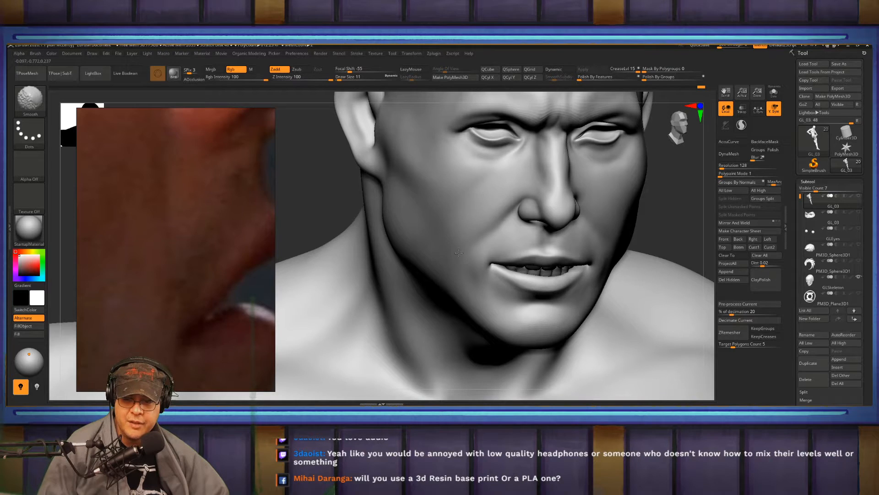
Compare the face from the front and in profile with the lip reference photo
key("f")
right_click_drag(623, 222, 544, 214, "shift")
mouse_move(397, 120)
right_mouse_down("alt")
mouse_move(469, 228)
mouse_move(526, 245)
mouse_move(545, 240)
mouse_move(538, 247)
mouse_move(578, 303)
mouse_move(606, 140)
right_mouse_up("alt")
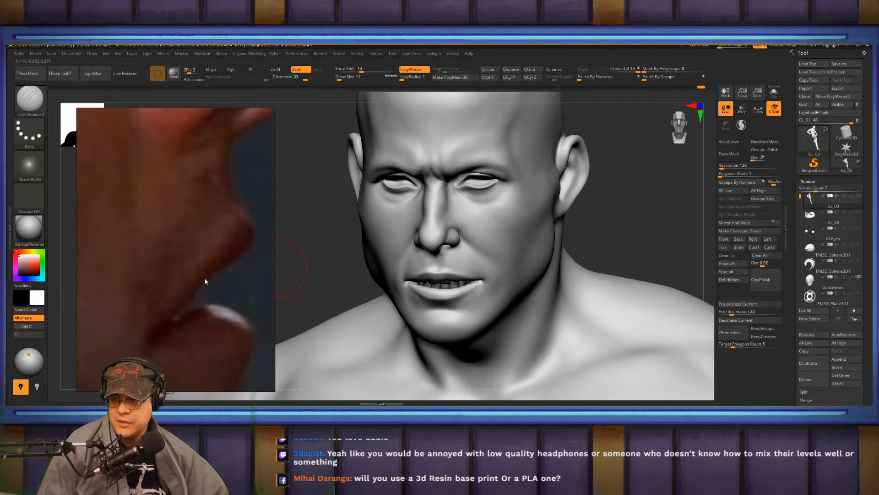
mouse_move(618, 229)
right_mouse_down()
mouse_move(648, 228)
mouse_move(628, 229)
right_mouse_up()
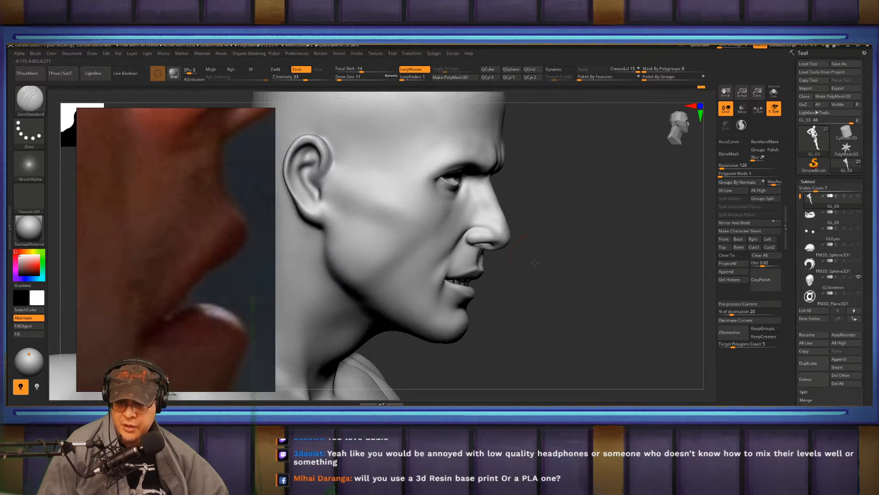
mouse_move(536, 263)
right_mouse_down("ctrl")
mouse_move(585, 320)
mouse_move(585, 229)
right_mouse_up("ctrl")
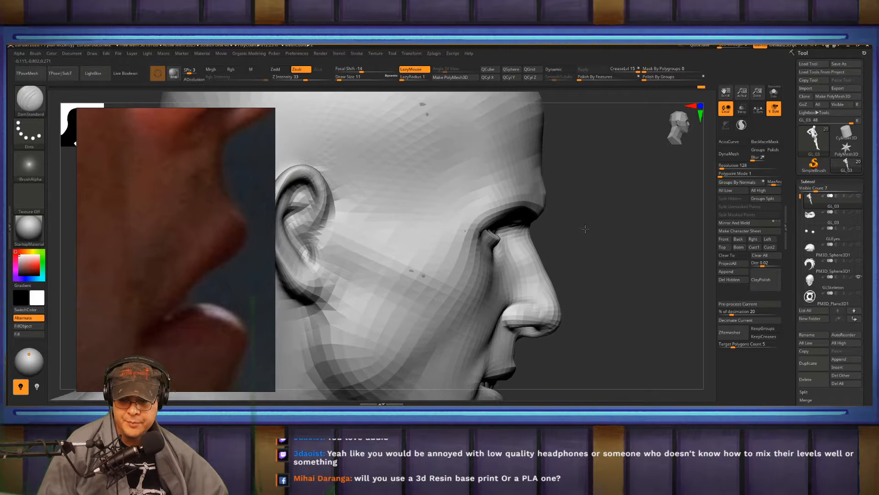
right_click_drag(563, 363, 570, 223, "alt")
mouse_move(539, 255)
right_mouse_down()
mouse_move(531, 241)
mouse_move(565, 276)
right_mouse_up()
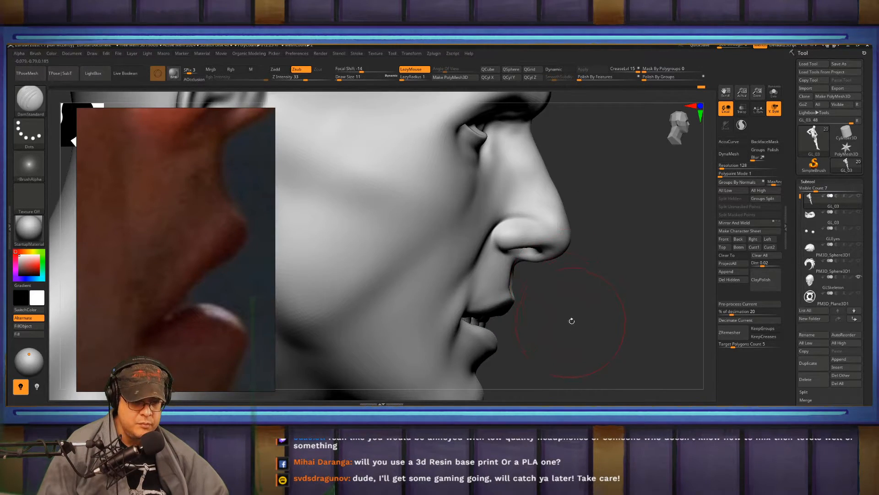
mouse_move(571, 319)
right_mouse_down("alt")
mouse_move(611, 257)
mouse_move(612, 265)
right_mouse_up("alt")
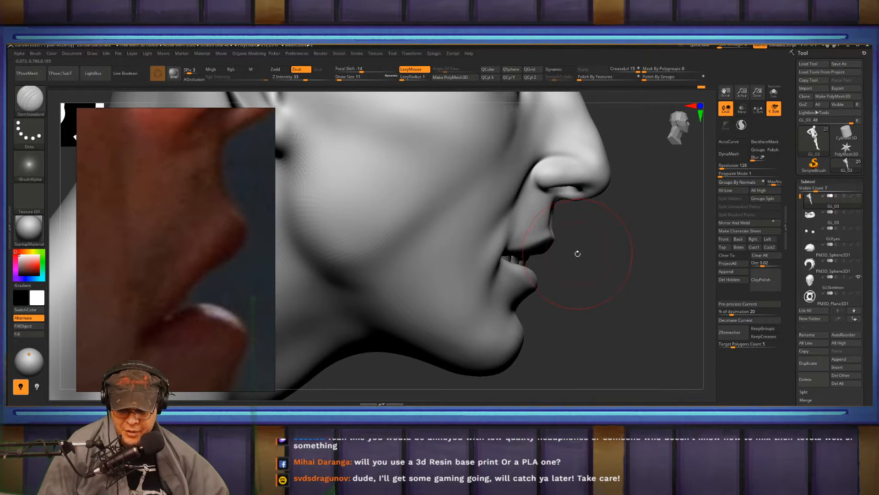
Build up soft volume along the upper lip with the FormSoft brush at draw size 11
key("b")
key("f")
key("s")
left_click_drag(590, 260, 587, 247)
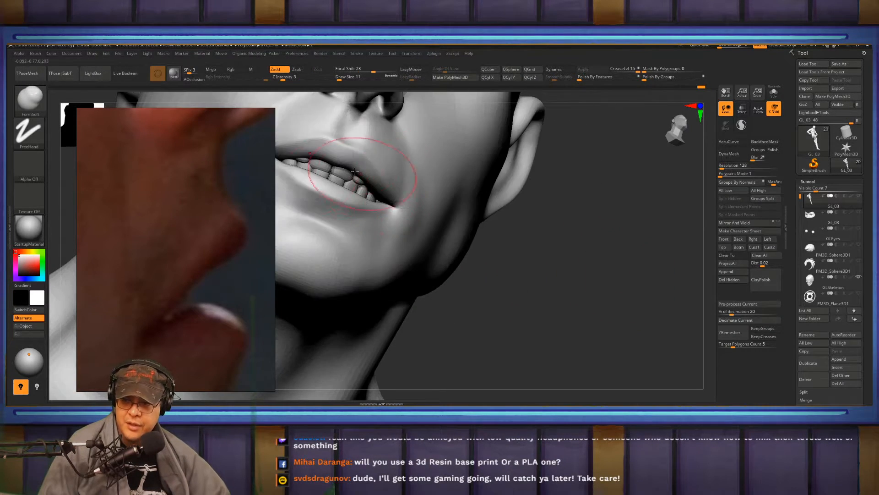
mouse_move(326, 148)
left_mouse_down()
mouse_move(330, 162)
mouse_move(328, 154)
left_mouse_up()
left_click_drag(552, 238, 618, 291, "alt")
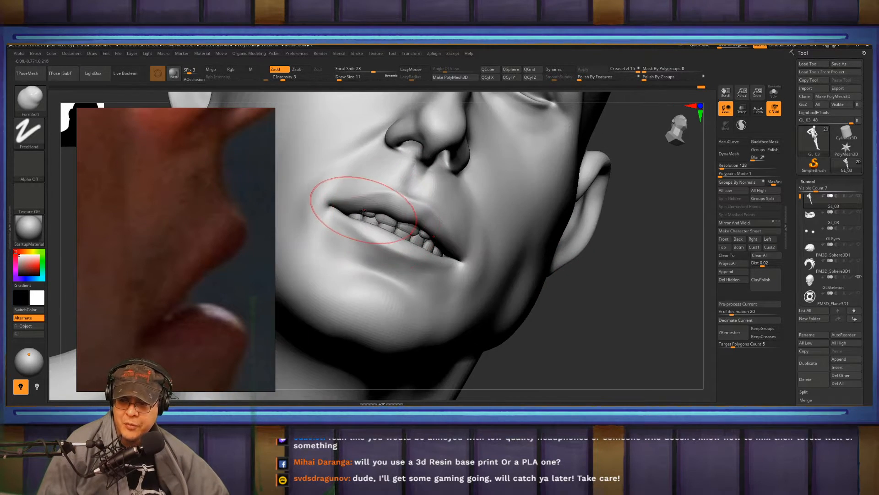
mouse_move(377, 206)
left_mouse_down()
mouse_move(338, 209)
mouse_move(403, 203)
left_mouse_up()
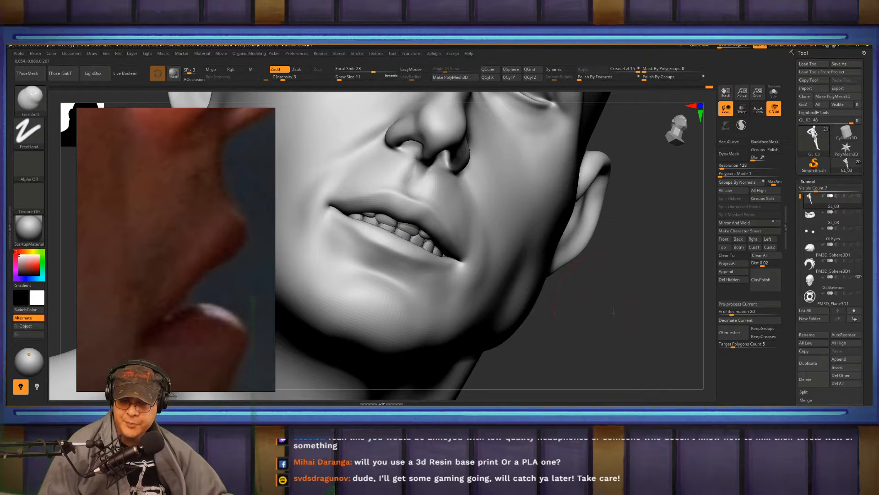
Reshape the upper lip and the area around the mouth corner with the Move brush at draw size 6
mouse_move(614, 313)
left_mouse_down()
mouse_move(555, 259)
mouse_move(606, 270)
left_mouse_up()
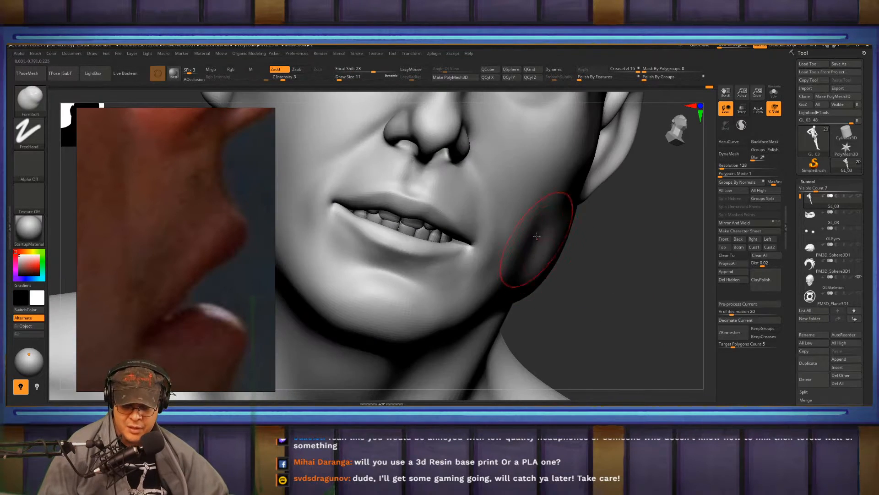
key("b")
key("m")
key("v")
key("s")
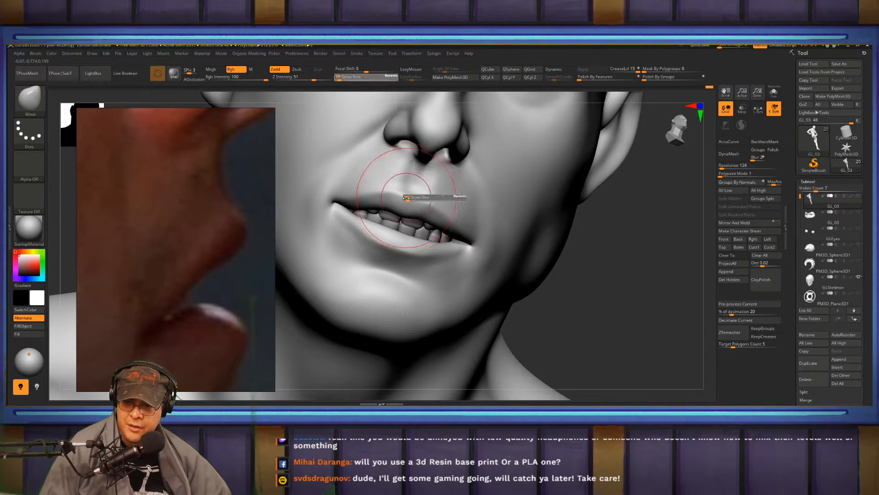
left_click_drag(396, 199, 393, 199)
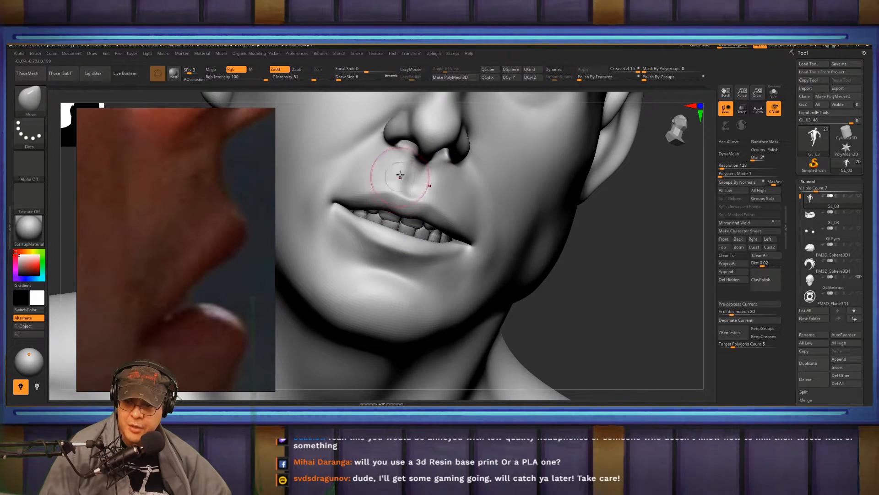
left_click_drag(677, 255, 459, 186)
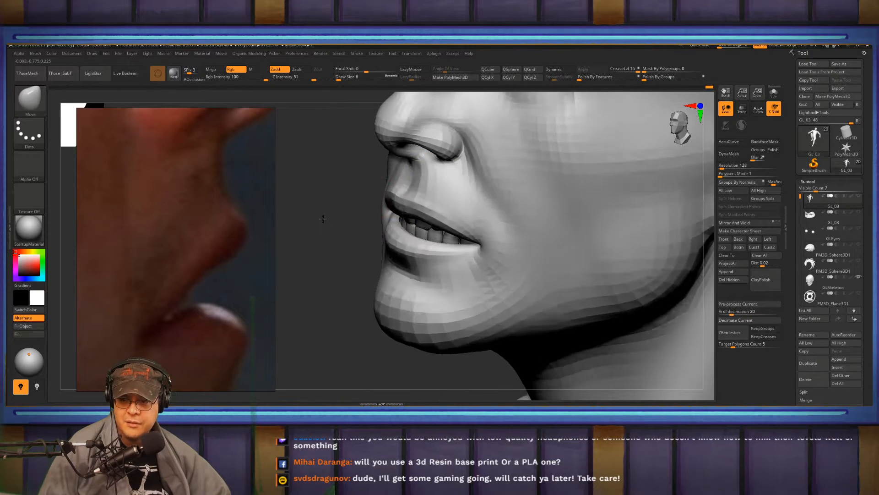
left_click_drag(323, 219, 351, 216)
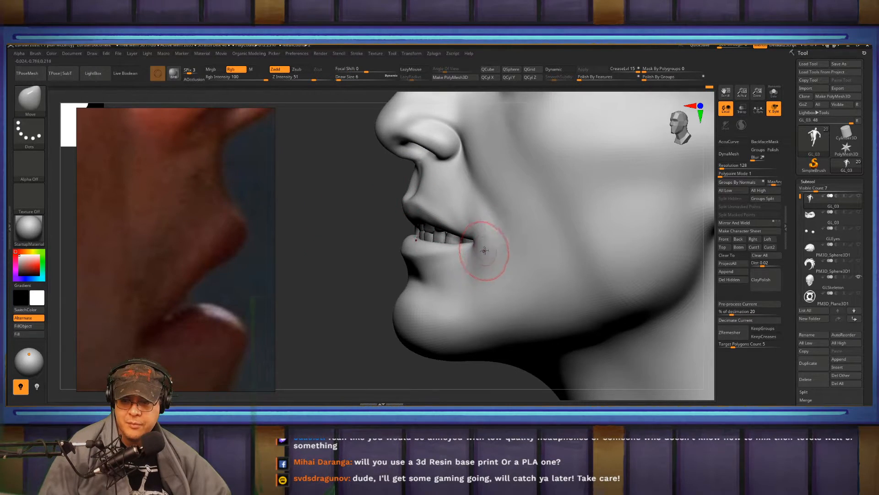
left_click_drag(483, 216, 475, 207, "shift")
Make all subtools of the character scene visible
key("f")
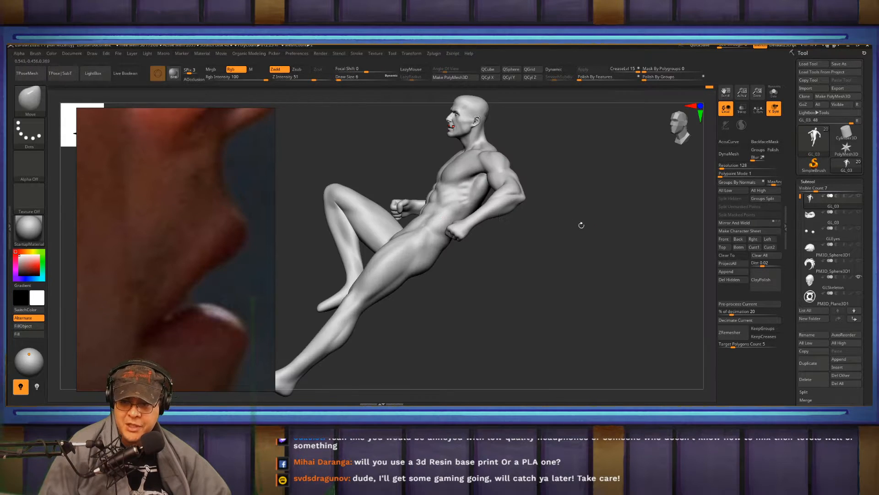
mouse_move(582, 225)
left_mouse_down()
mouse_move(619, 257)
mouse_move(615, 244)
mouse_move(680, 277)
mouse_move(563, 285)
mouse_move(540, 186)
left_mouse_up()
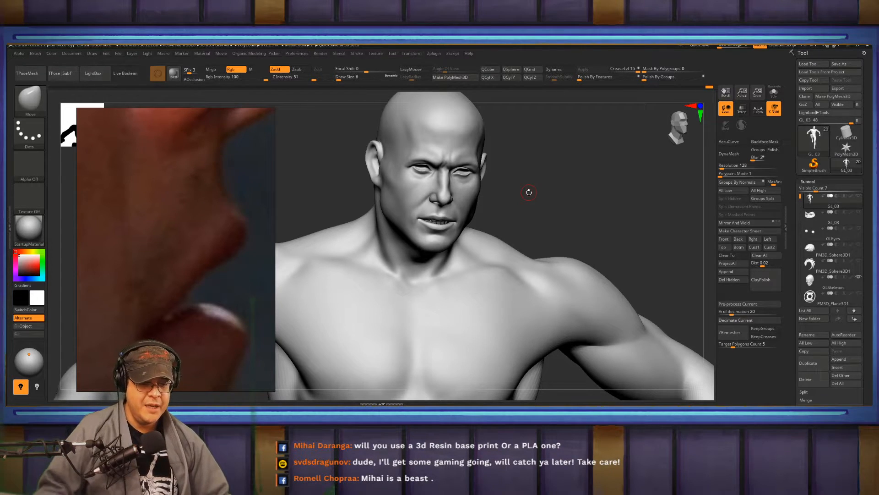
left_click_drag(546, 203, 476, 191)
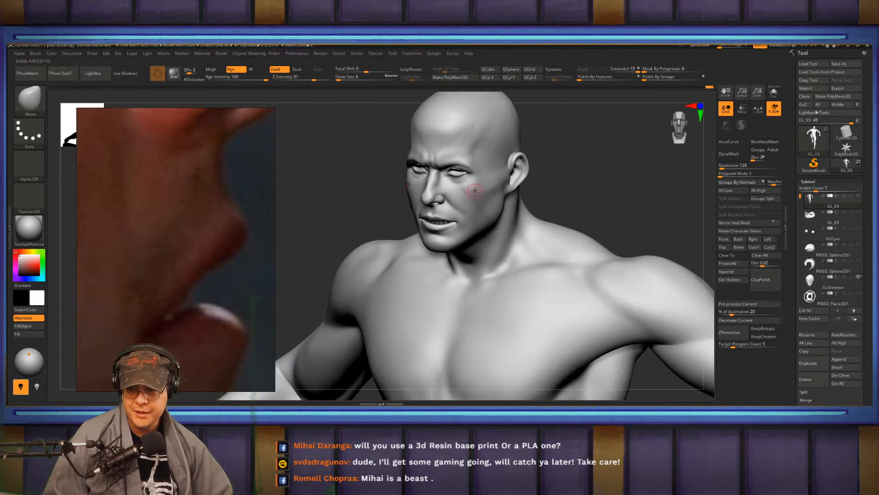
right_click_drag(458, 196, 468, 242, "alt")
left_click(774, 94)
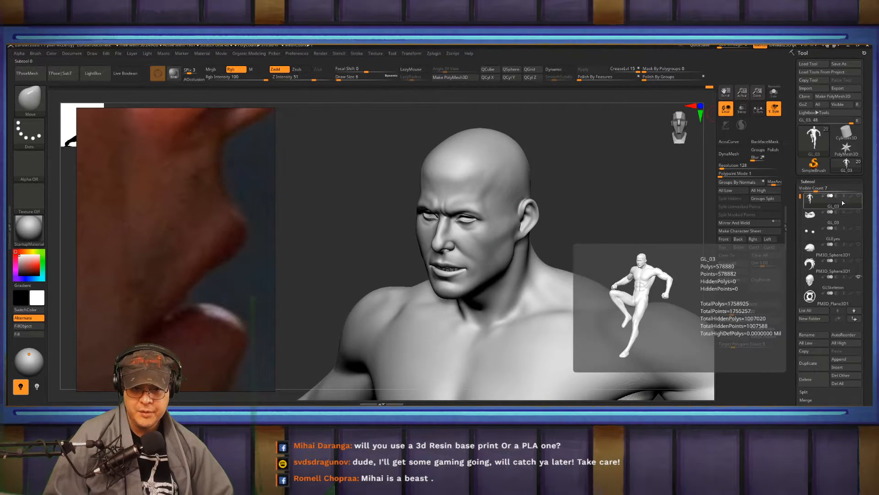
left_click(857, 197, "shift")
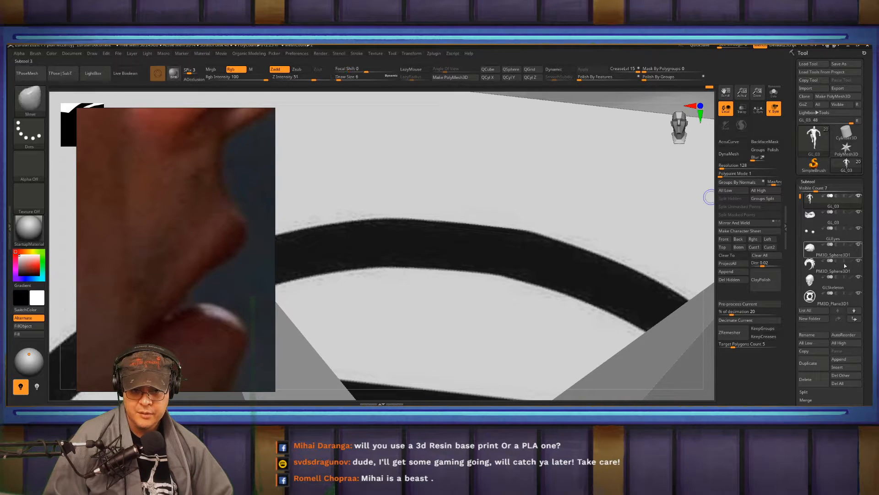
Create a subtool folder named Ref containing the PM3D_Plane3D2 emblem plane
left_click_drag(802, 196, 801, 265)
left_click(841, 254)
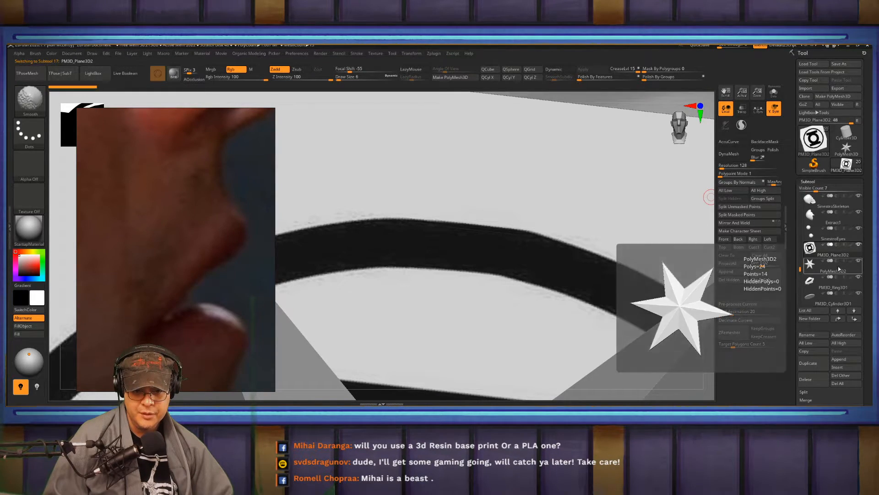
key("ctrl+f")
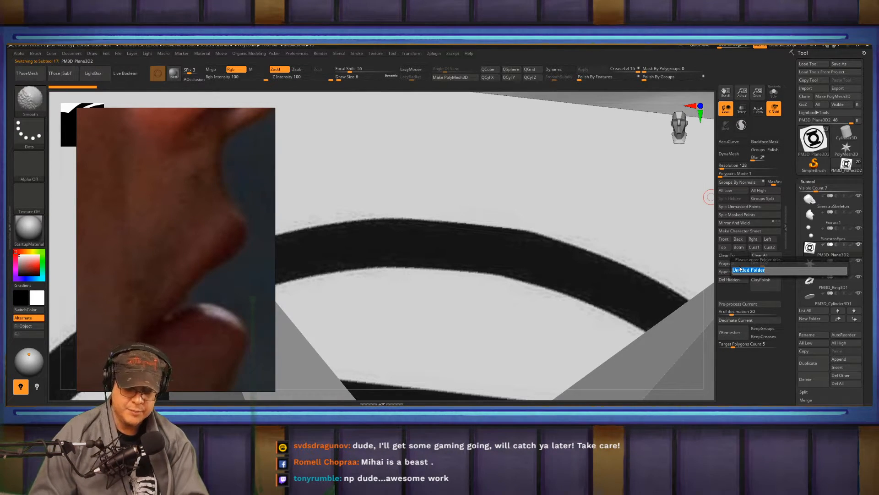
type("Ref")
key("Return")
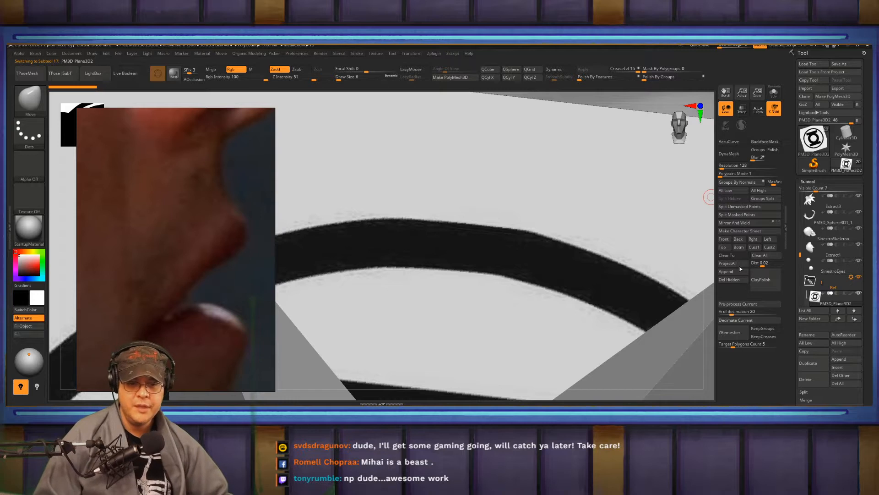
Move the PolyMesh3D2 star into the Ref folder, and hide and collapse that folder
scroll(822, 270, "down", 3)
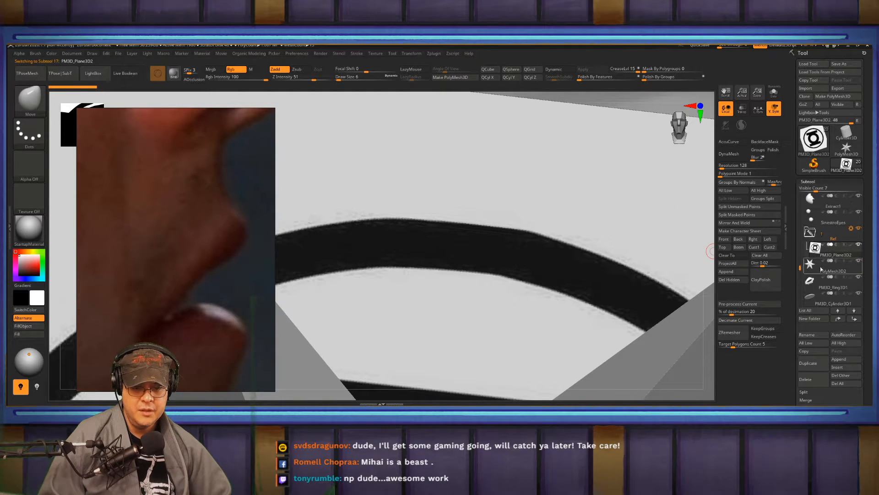
left_click_drag(821, 270, 831, 259)
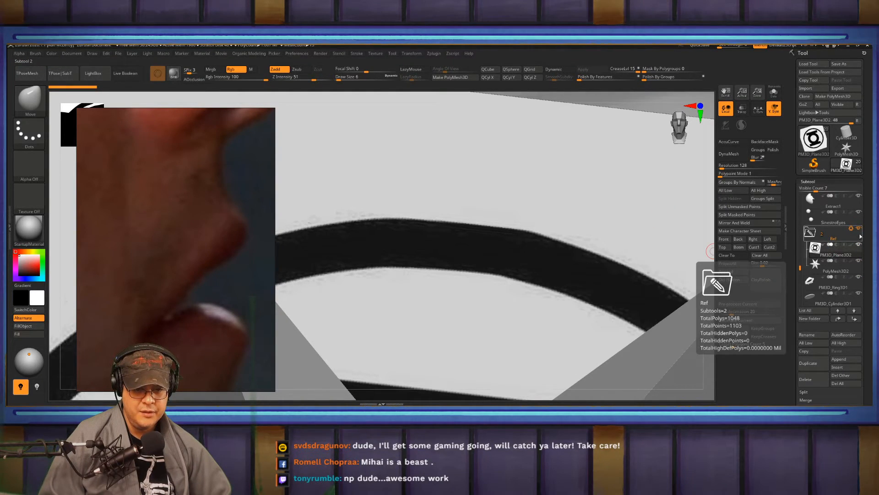
left_click(816, 257)
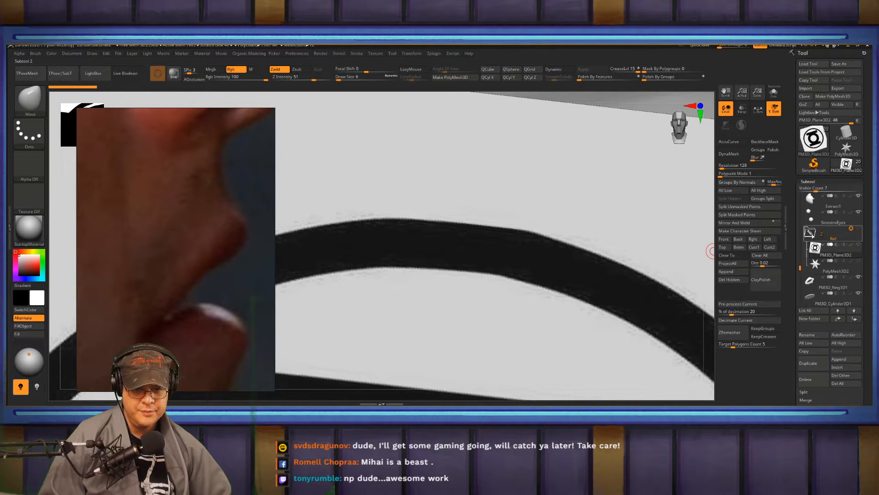
left_click(809, 233)
Select the SinestroEyes subtool and examine the complete character's head and torso from the front and side
left_click(822, 224)
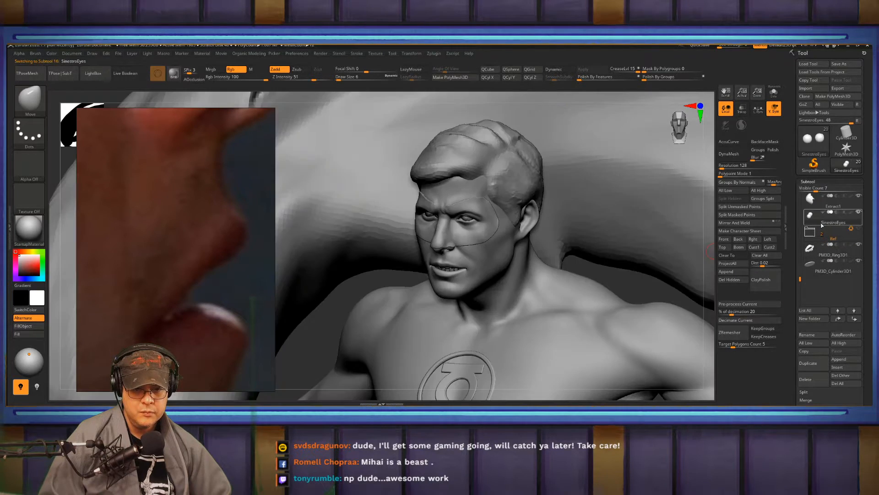
key("f")
left_click_drag(547, 258, 553, 179)
left_click_drag(494, 214, 542, 167, "alt")
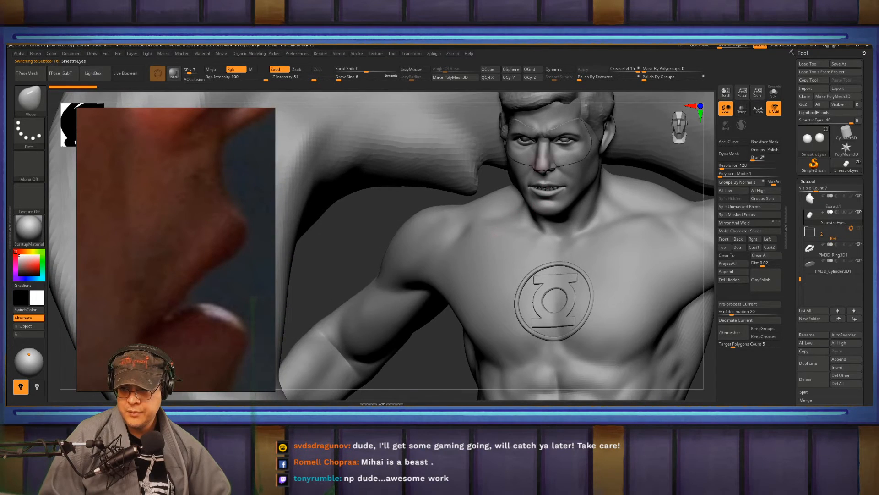
right_click_drag(542, 167, 499, 263, "alt")
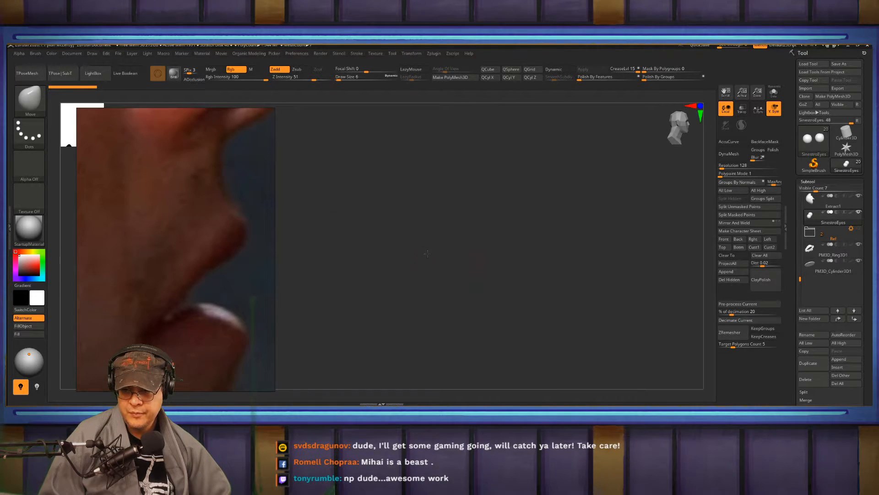
left_click_drag(427, 254, 506, 232)
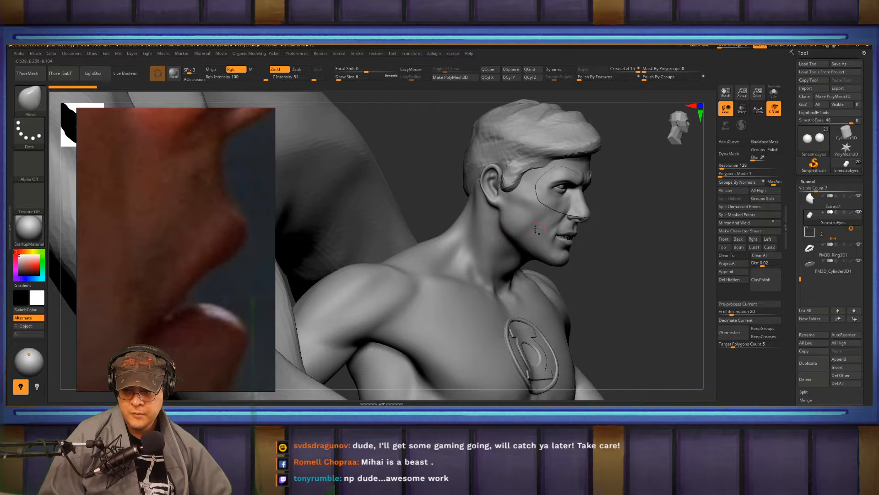
mouse_move(554, 217)
right_mouse_down("ctrl")
mouse_move(608, 225)
mouse_move(568, 218)
mouse_move(550, 257)
mouse_move(473, 263)
mouse_move(526, 265)
right_mouse_up("ctrl")
key("shift")
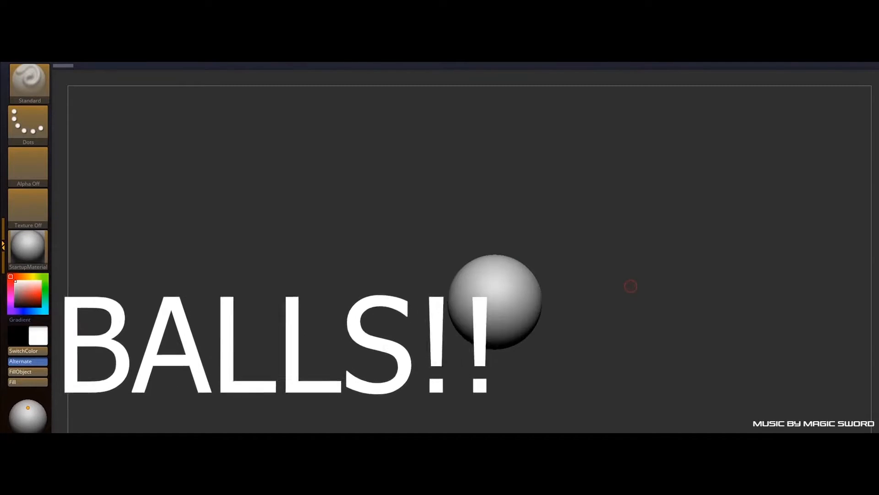
right_click_drag(514, 303, 714, 263, "alt")
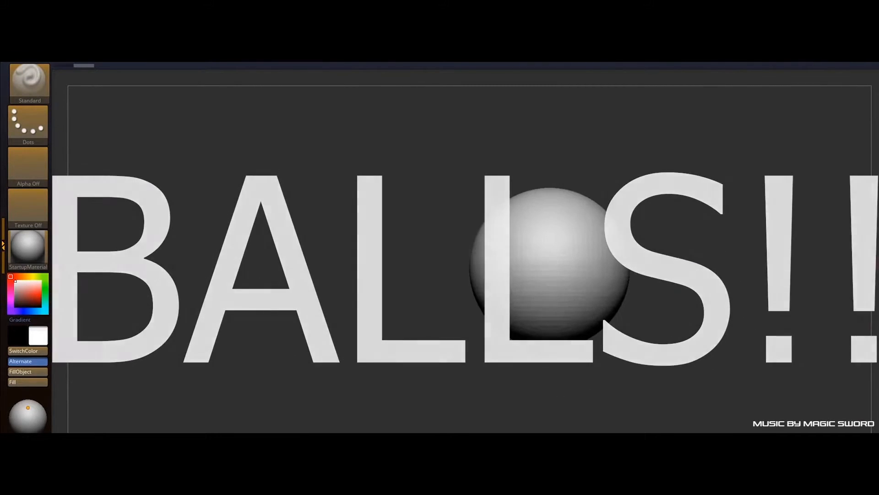
left_click_drag(775, 253, 664, 214)
left_click(527, 261, "ctrl")
key("w")
left_click_drag(536, 293, 536, 344)
key("q")
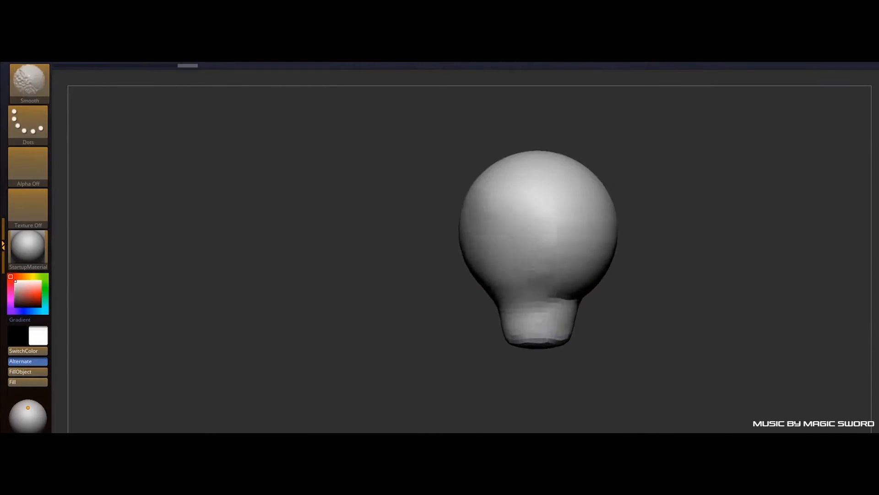
key("w")
left_click_drag(595, 227, 758, 226)
key("q")
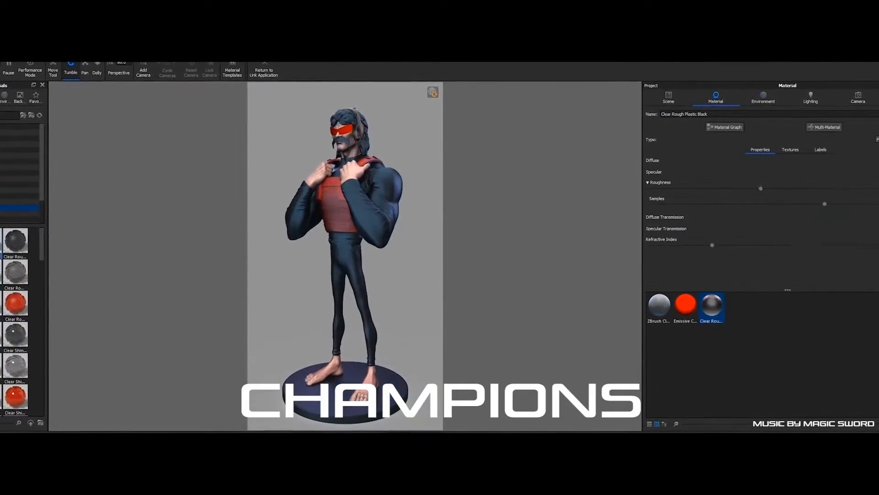
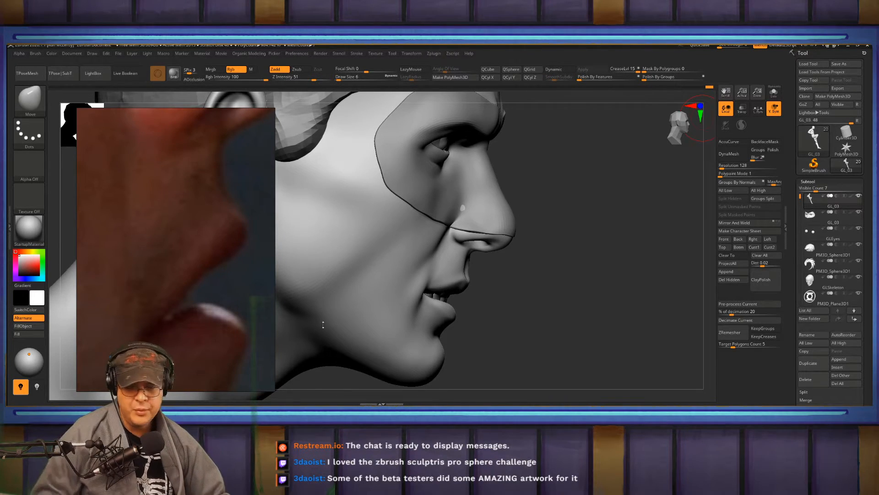
Examine the Green Lantern head's lips, jaw and cheek from the front and both sides
left_click_drag(572, 290, 525, 261)
left_click_drag(568, 281, 536, 256)
key("f")
left_click_drag(380, 123, 416, 193, "alt")
mouse_move(417, 193)
right_mouse_down("alt")
mouse_move(426, 242)
mouse_move(474, 215)
mouse_move(444, 171)
mouse_move(505, 193)
mouse_move(500, 206)
right_mouse_up("alt")
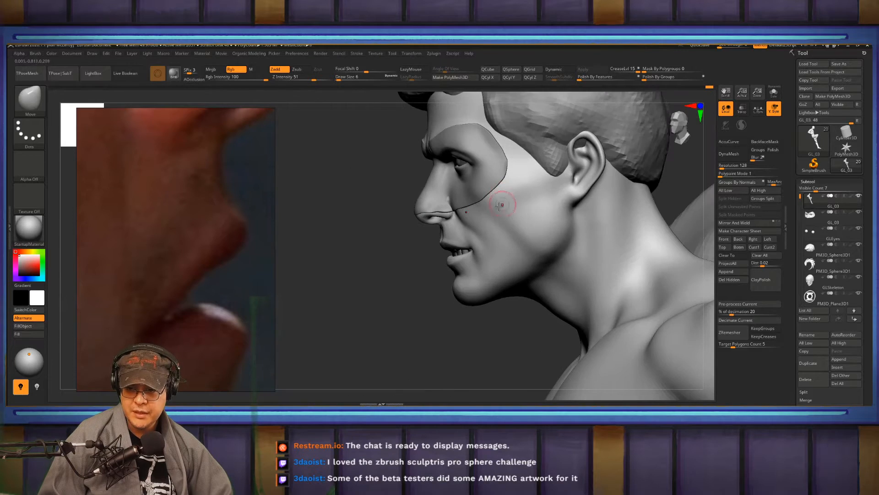
mouse_move(489, 258)
right_mouse_down()
mouse_move(471, 245)
mouse_move(497, 242)
mouse_move(488, 237)
right_mouse_up()
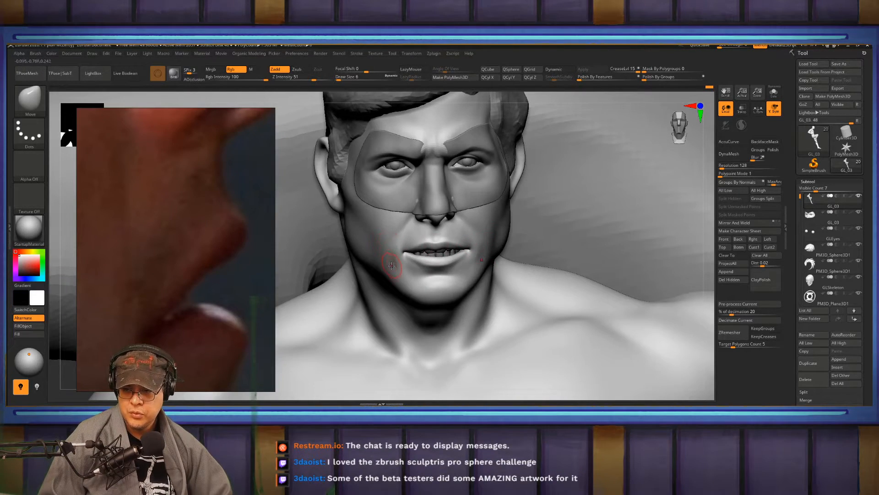
right_click_drag(392, 265, 435, 242)
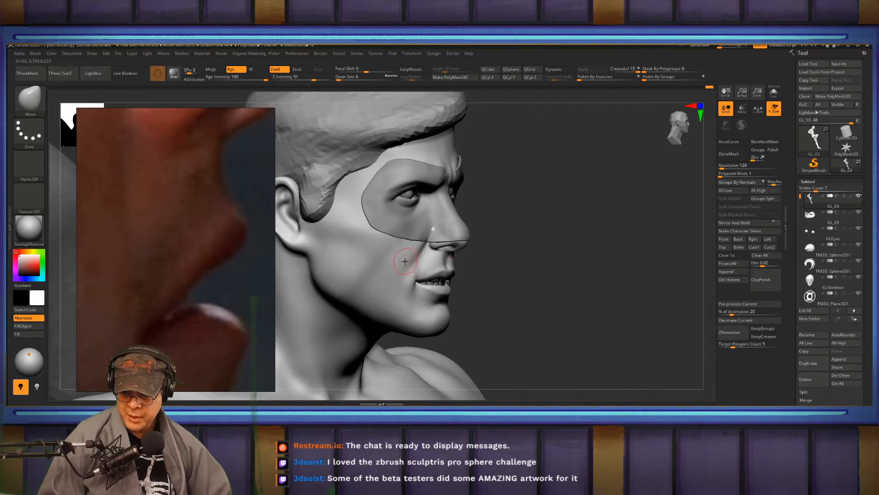
mouse_move(389, 257)
right_mouse_down("alt")
mouse_move(431, 256)
mouse_move(381, 247)
right_mouse_up("alt")
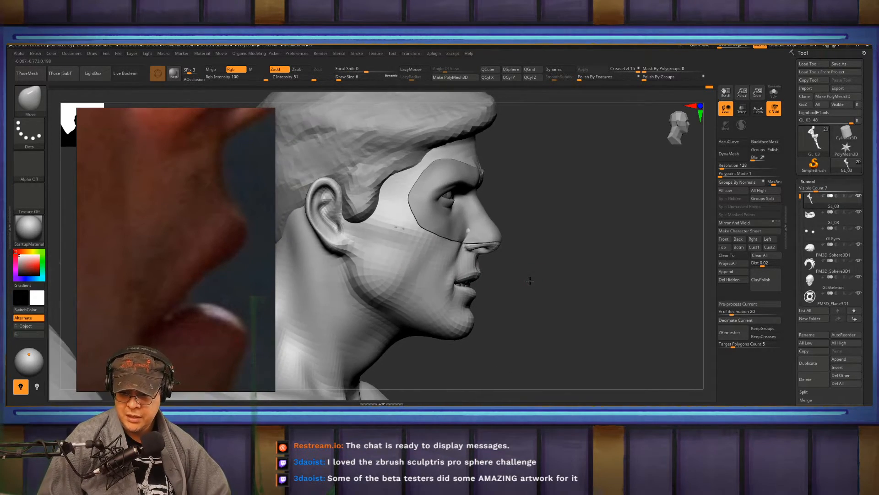
Select the Move brush and set its Draw Size to 11 for the mouth area
key("b")
key("m")
key("v")
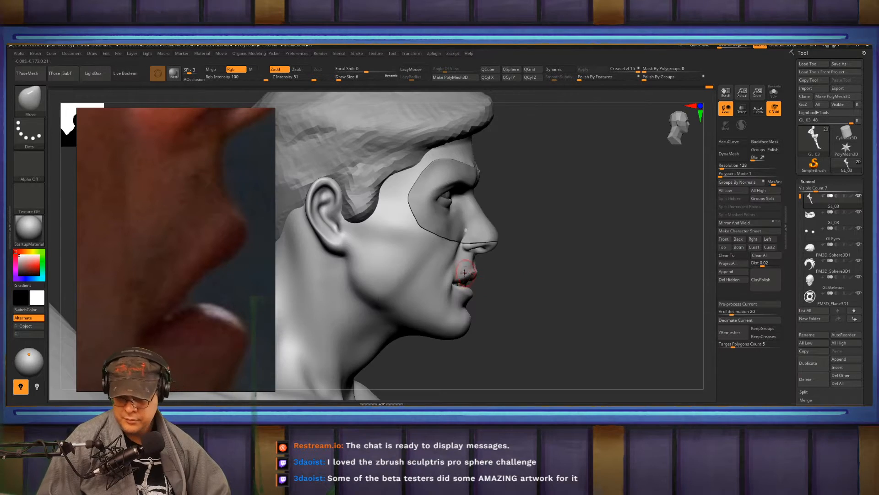
key("s")
left_click_drag(447, 282, 447, 283)
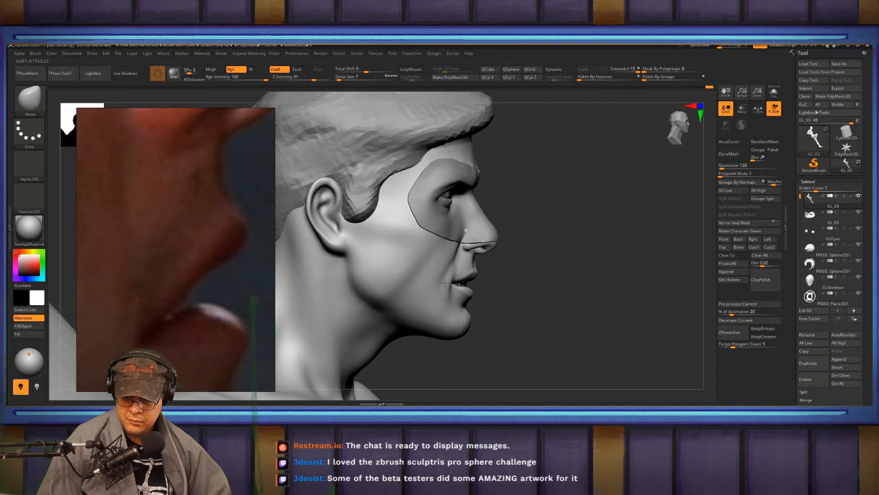
key("s")
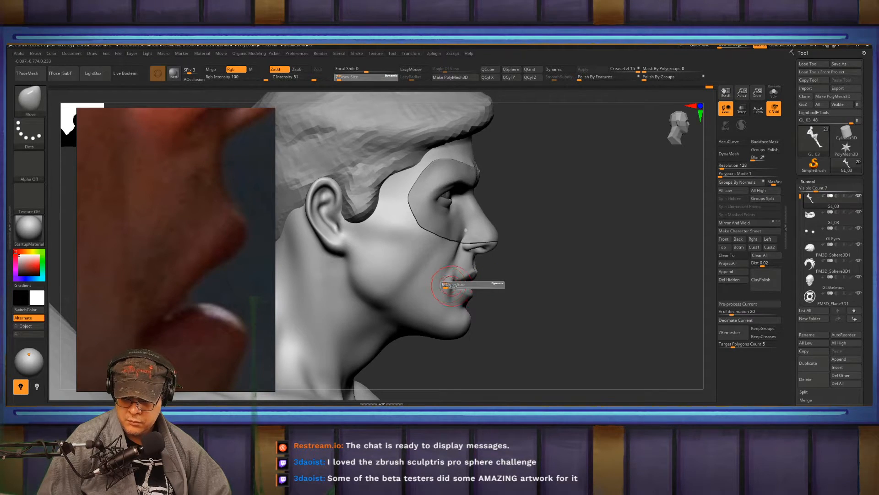
left_click_drag(453, 285, 456, 284)
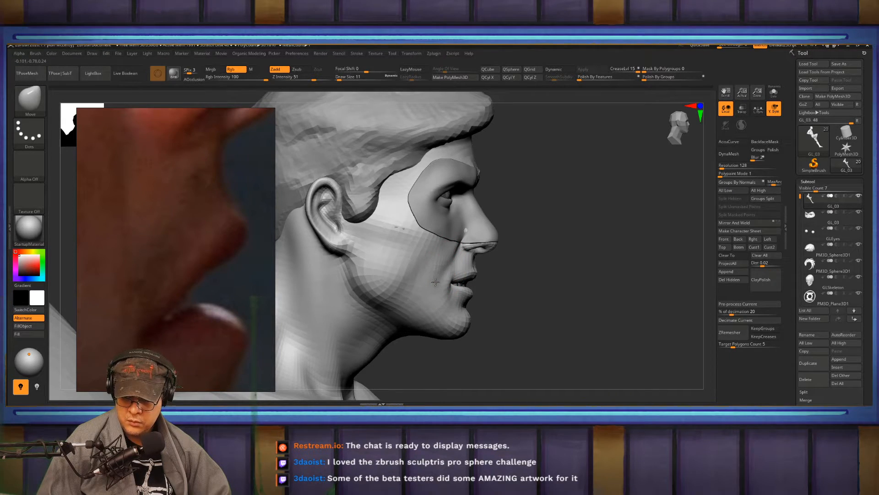
Hide the Green Lantern's face mask subtool and rename it as GLMask
left_click_drag(525, 271, 413, 285)
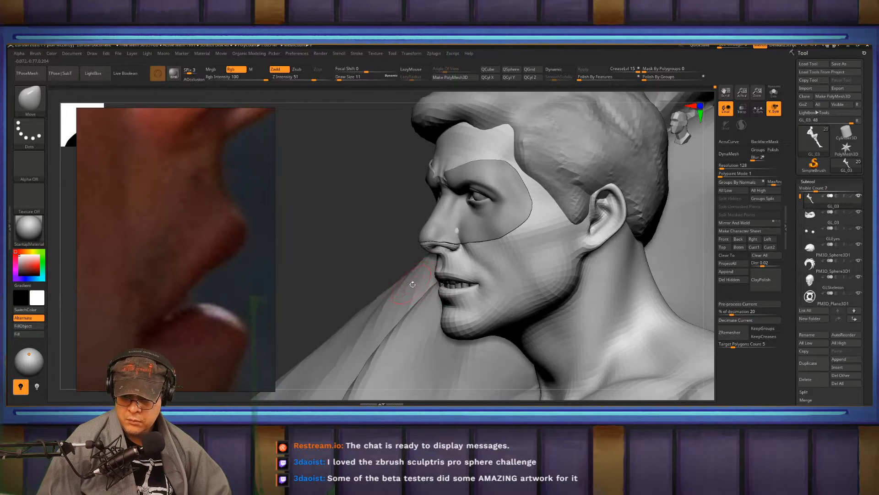
key("f")
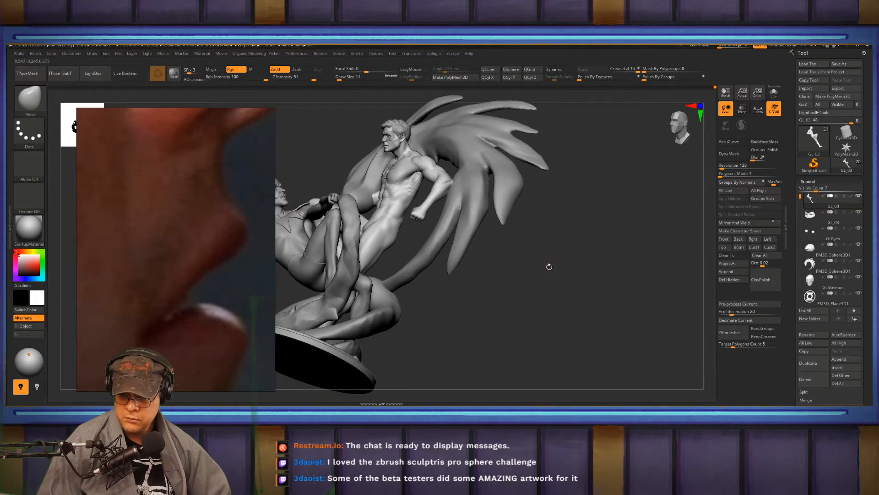
left_click_drag(549, 267, 565, 297, "shift")
left_click_drag(557, 244, 600, 328, "alt")
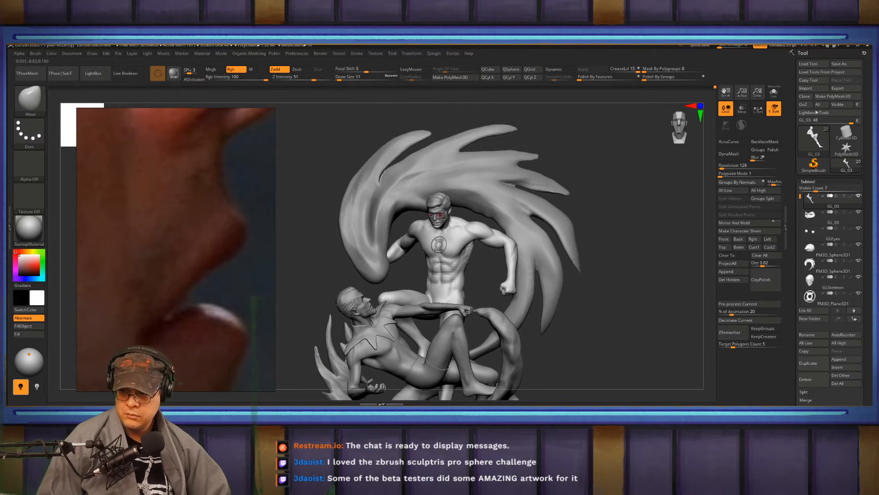
right_click_drag(436, 223, 454, 239, "ctrl")
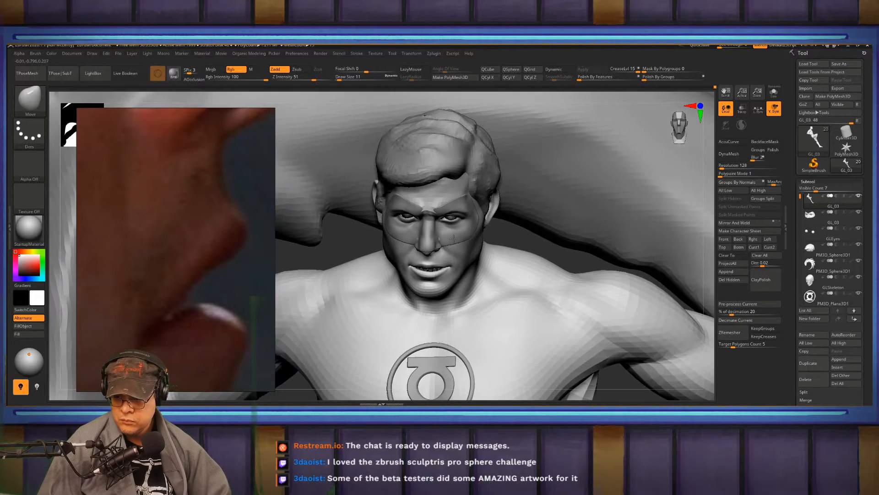
left_click(858, 212)
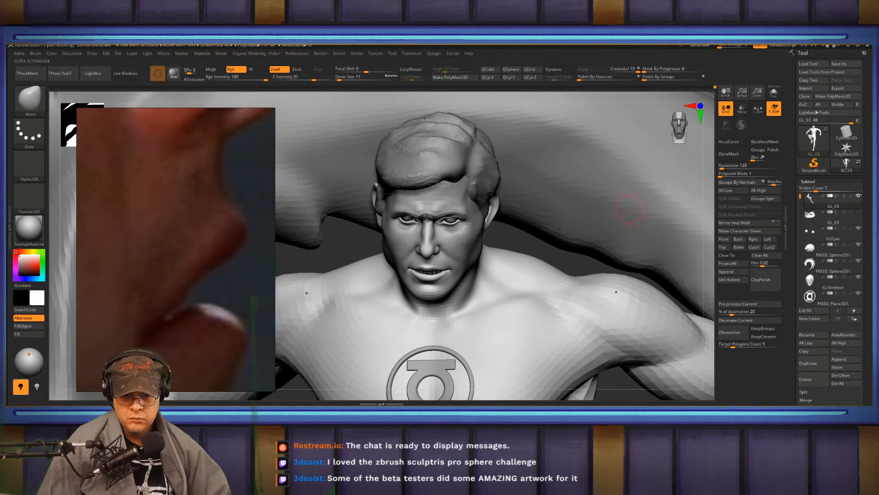
left_click(820, 214)
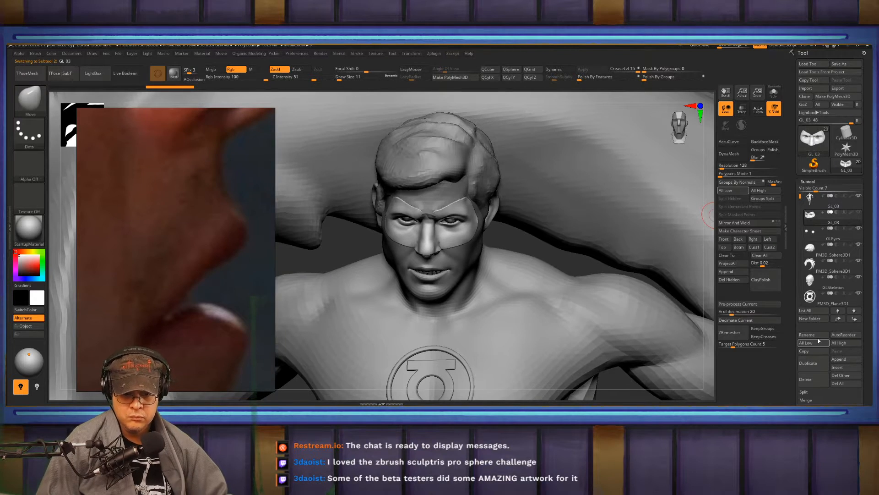
left_click(815, 336)
type("GLMask")
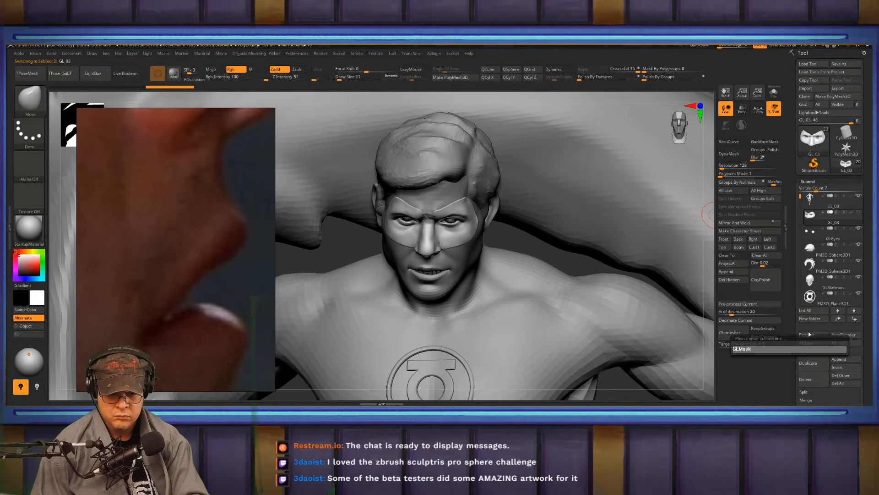
key("Return")
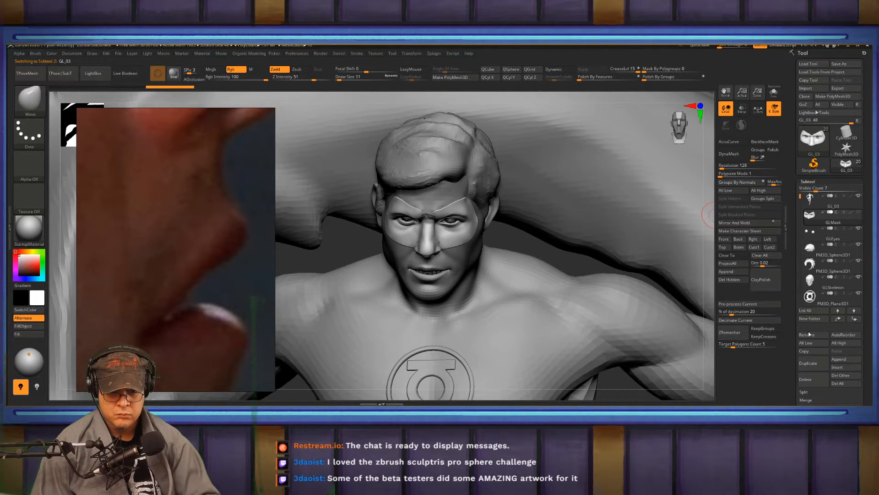
Select the GL_03 body subtool and set the brush's Draw Size to 7 for work on the brow
left_click(840, 206)
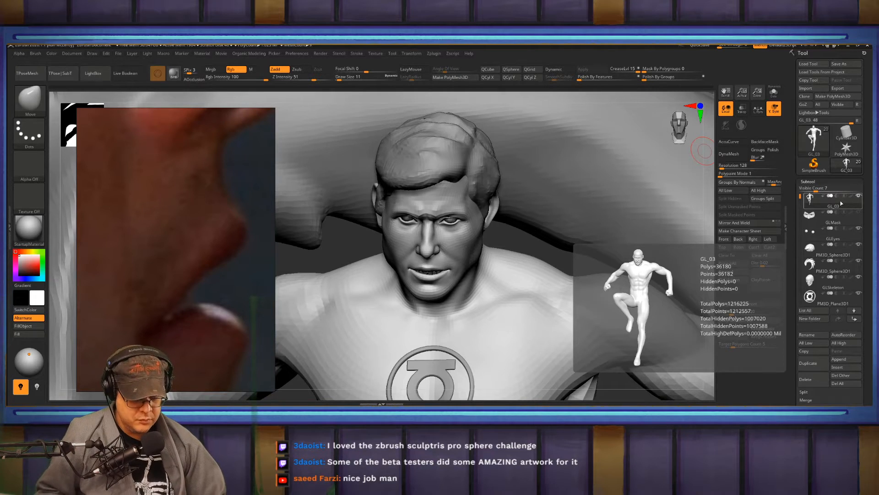
left_click_drag(528, 246, 513, 214)
mouse_move(424, 216)
right_mouse_down()
mouse_move(416, 197)
mouse_move(516, 163)
mouse_move(419, 210)
mouse_move(473, 240)
mouse_move(502, 204)
mouse_move(462, 212)
right_mouse_up()
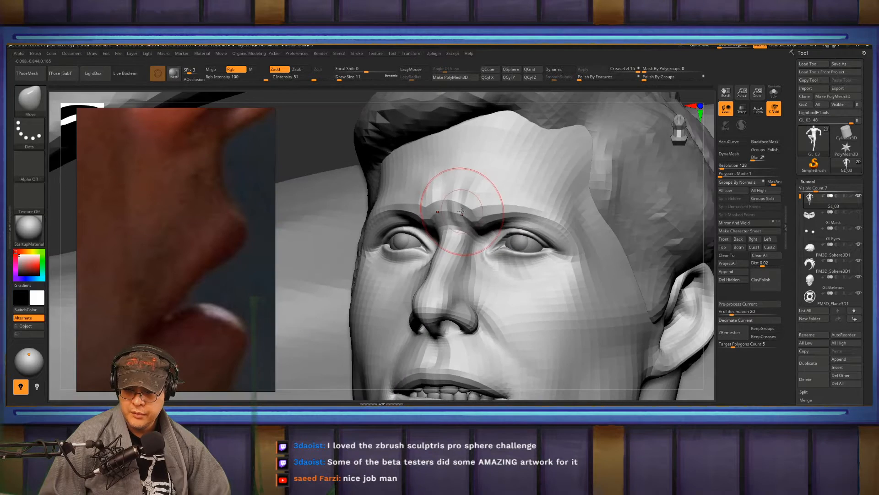
key("s")
left_click_drag(459, 215, 459, 214)
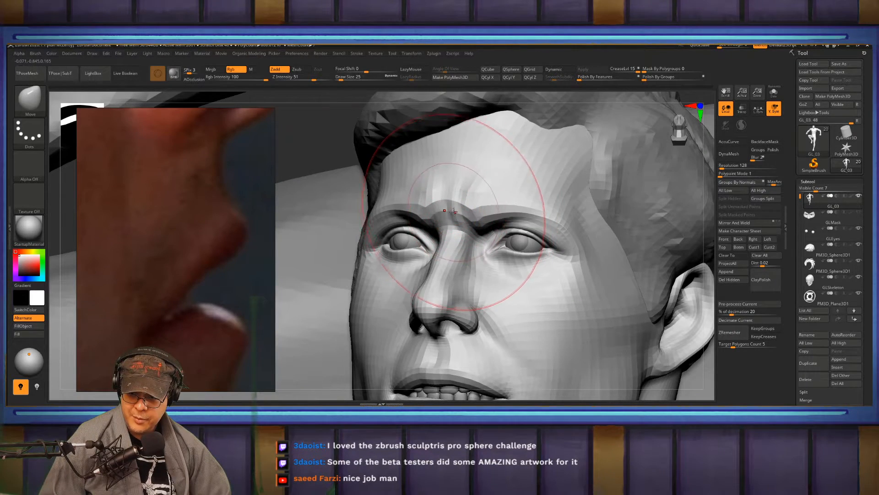
type("s7")
key("Return")
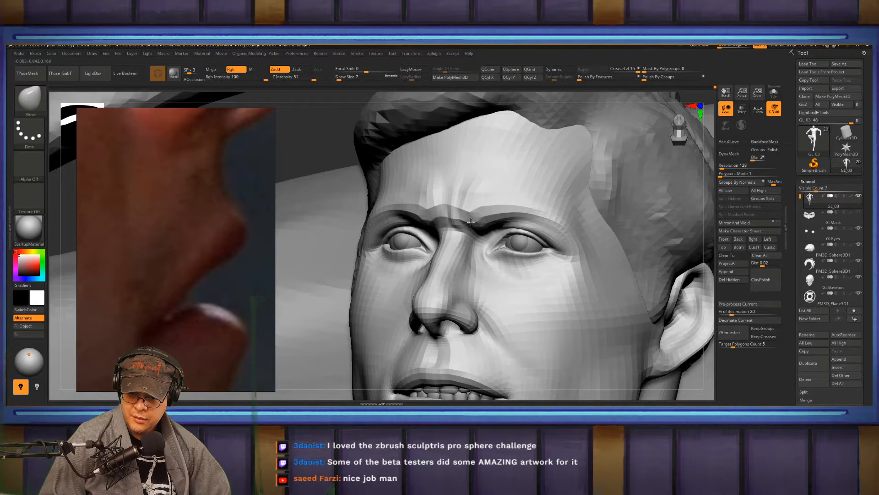
Inspect the unmasked brow, eyes and temples from the front and both three-quarter angles
right_click_drag(480, 212, 433, 209)
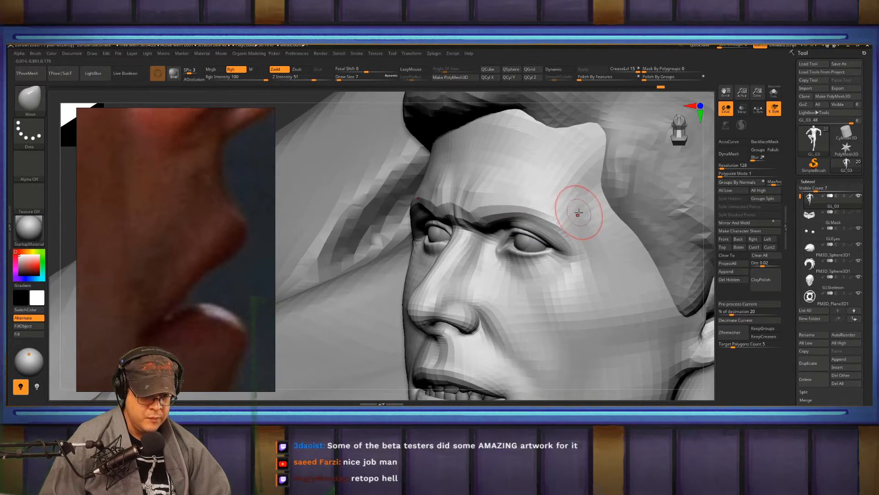
mouse_move(577, 208)
right_mouse_down()
mouse_move(591, 202)
mouse_move(571, 223)
right_mouse_up()
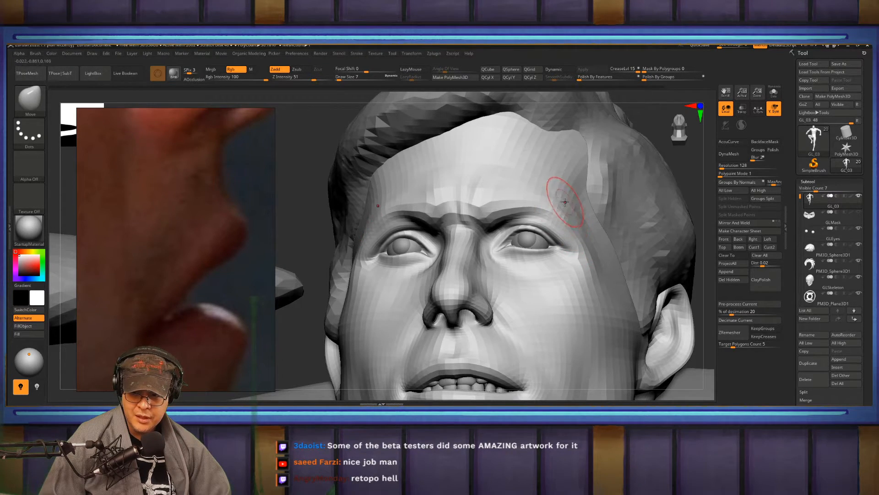
mouse_move(565, 201)
right_mouse_down()
mouse_move(554, 226)
mouse_move(597, 204)
mouse_move(590, 202)
right_mouse_up()
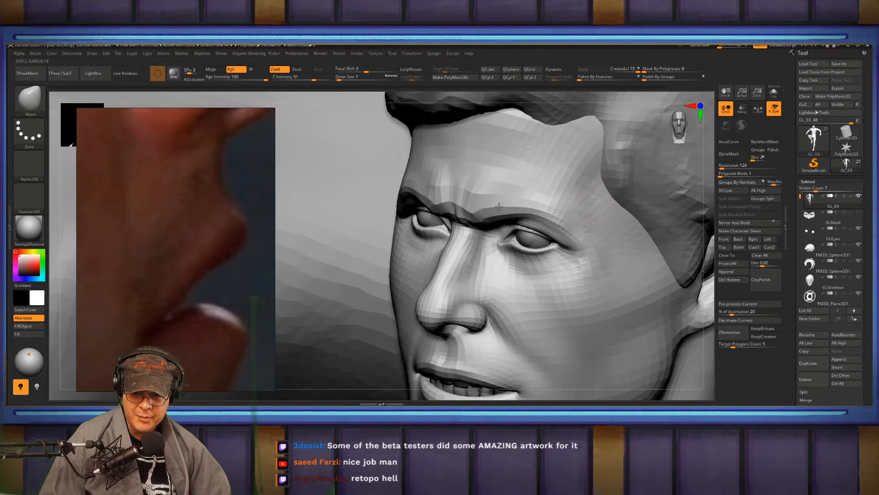
right_click_drag(506, 225, 450, 182, "ctrl")
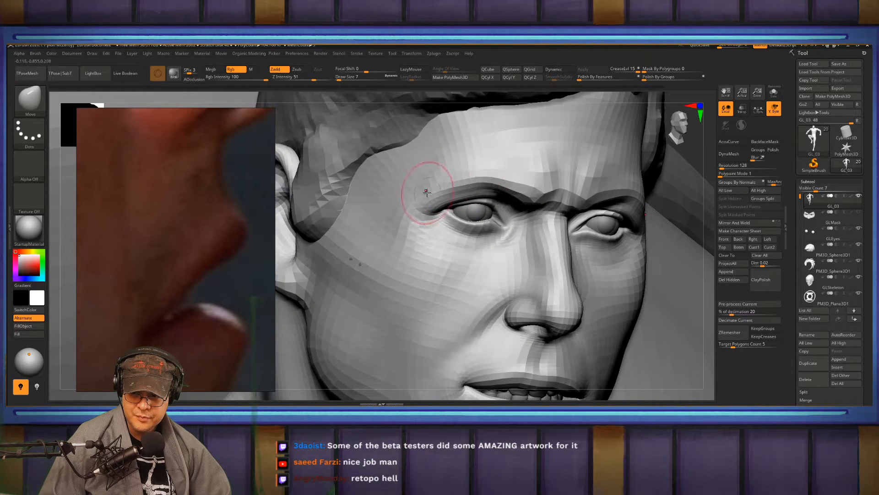
key("shift")
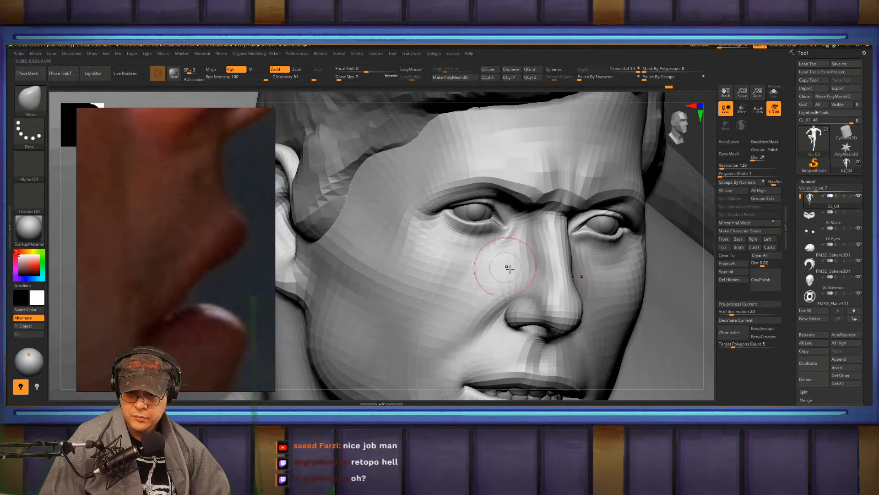
Inspect the nose, cheeks and mouth in close-up from the front and side, and frame the whole character
right_click_drag(530, 256, 532, 214, "alt")
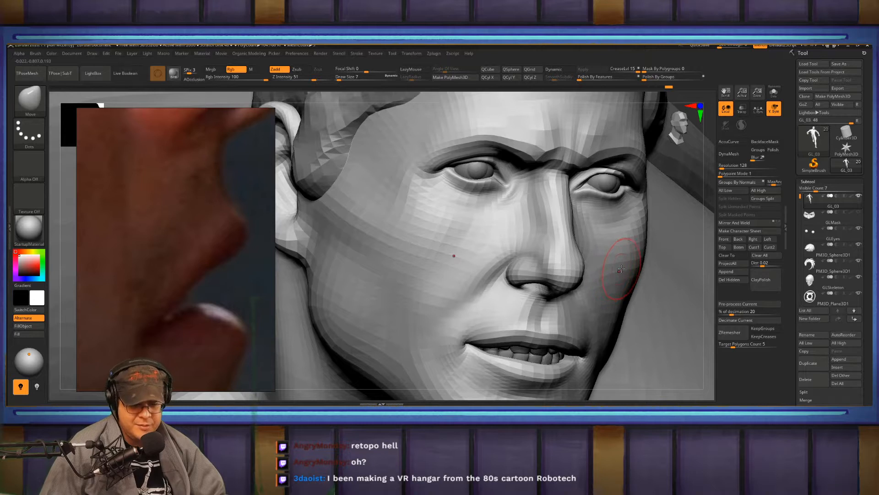
mouse_move(611, 272)
right_mouse_down()
mouse_move(596, 267)
mouse_move(595, 251)
mouse_move(576, 250)
right_mouse_up()
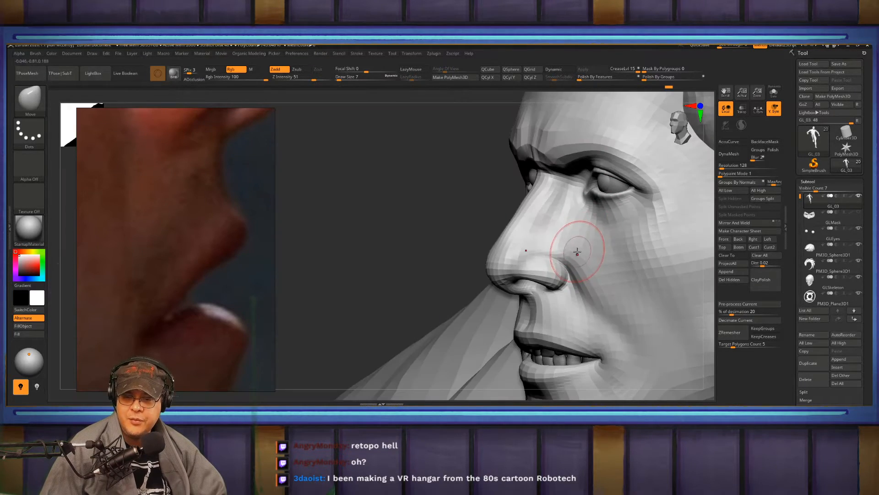
right_click_drag(507, 236, 507, 235)
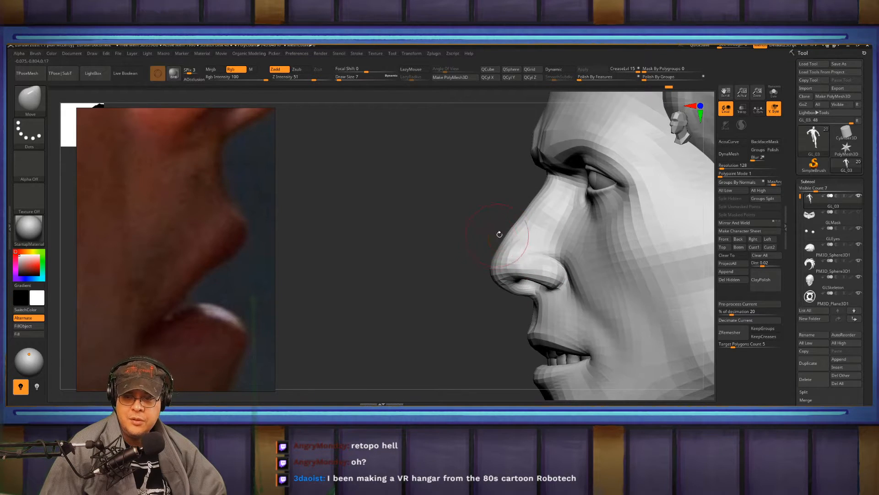
right_click_drag(472, 314, 454, 266, "alt")
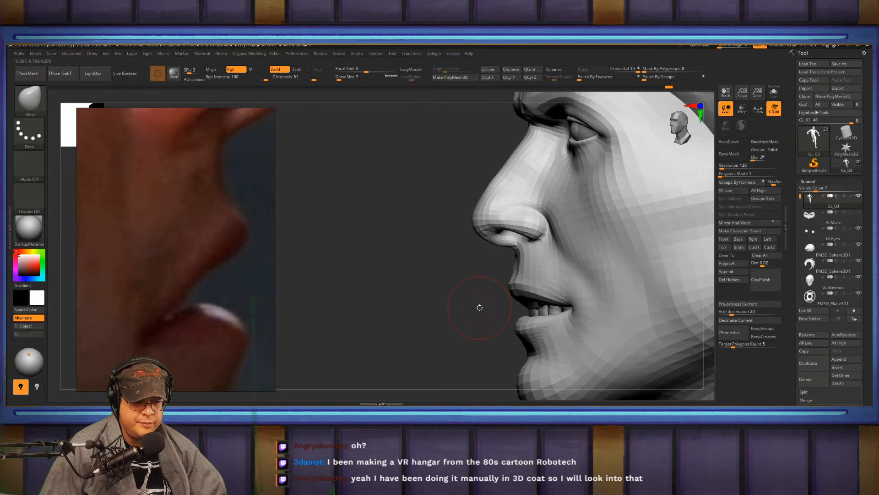
right_click_drag(480, 302, 527, 286)
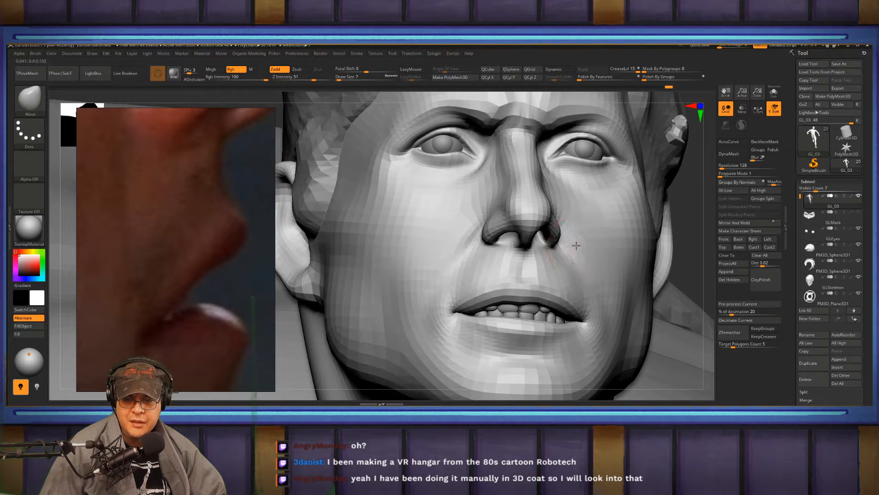
right_click_drag(641, 227, 584, 226)
left_click_drag(576, 222, 573, 224)
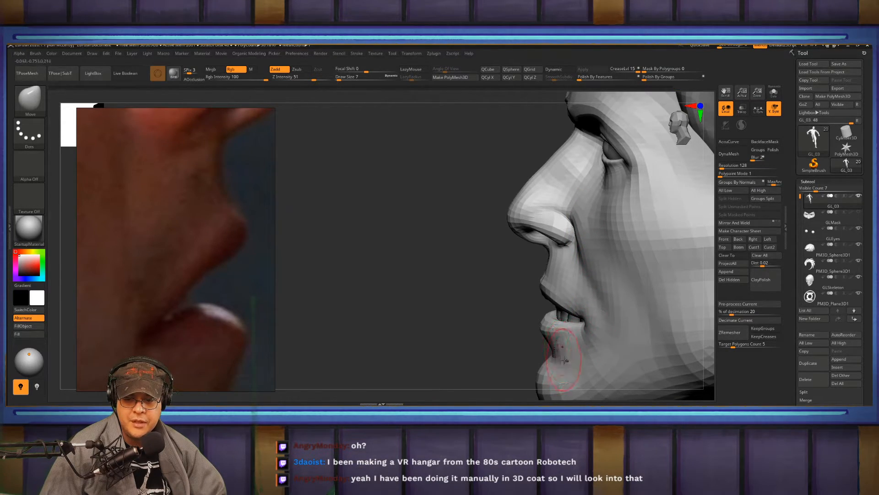
mouse_move(485, 265)
left_mouse_down()
mouse_move(495, 256)
mouse_move(473, 314)
mouse_move(496, 294)
left_mouse_up()
key("f")
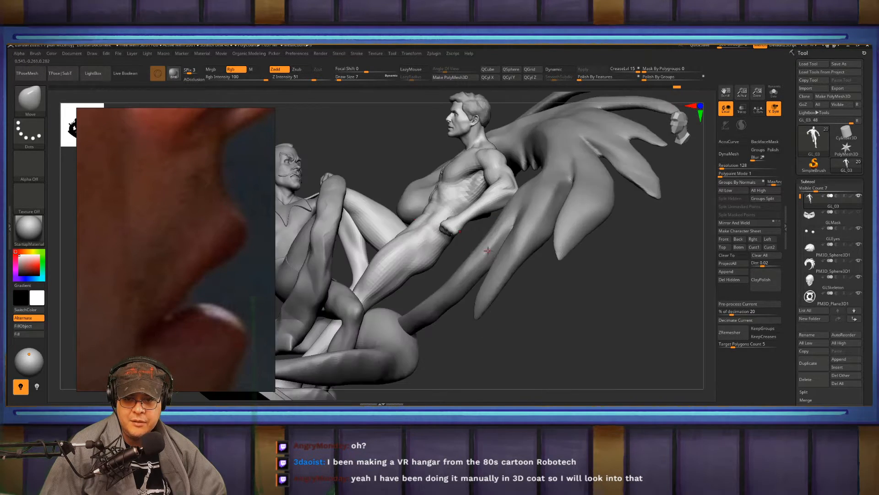
Frame the Green Lantern's upper body from the front and set the Move brush's Draw Size to 36
left_click_drag(618, 295, 652, 324)
left_click_drag(534, 171, 552, 298, "alt")
right_click_drag(474, 271, 537, 255, "alt")
key("s")
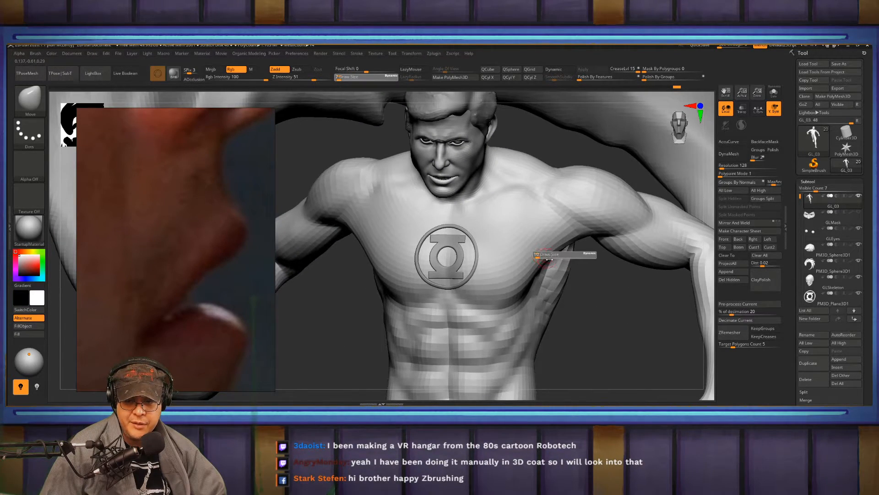
left_click(606, 292)
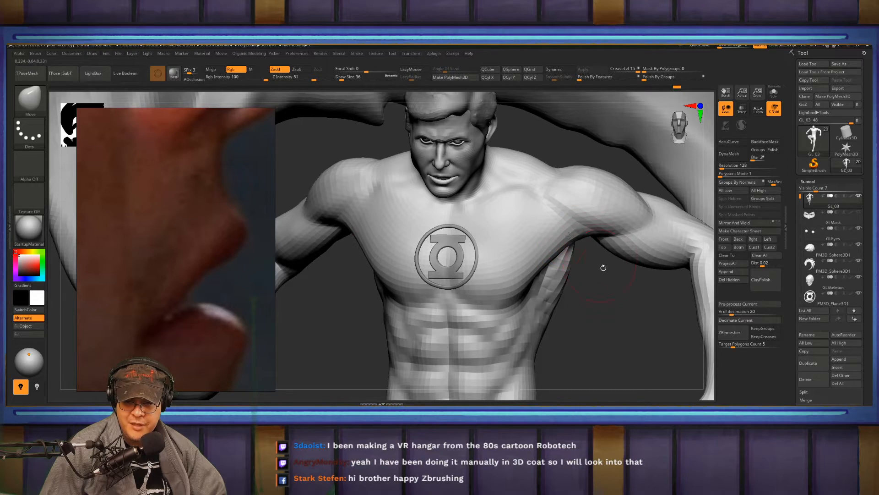
Examine the chest, ribs and arms from the front and side, and check the pose within the whole sculpture
left_click_drag(603, 267, 574, 241)
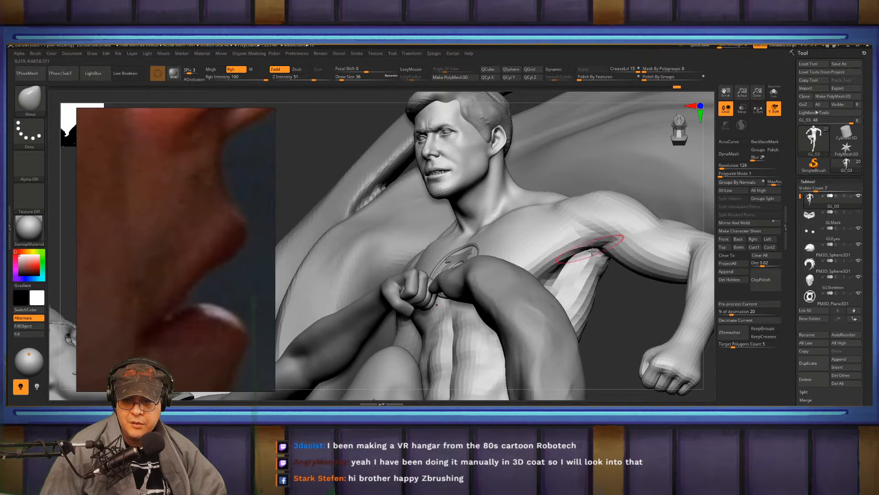
left_click_drag(606, 301, 579, 298)
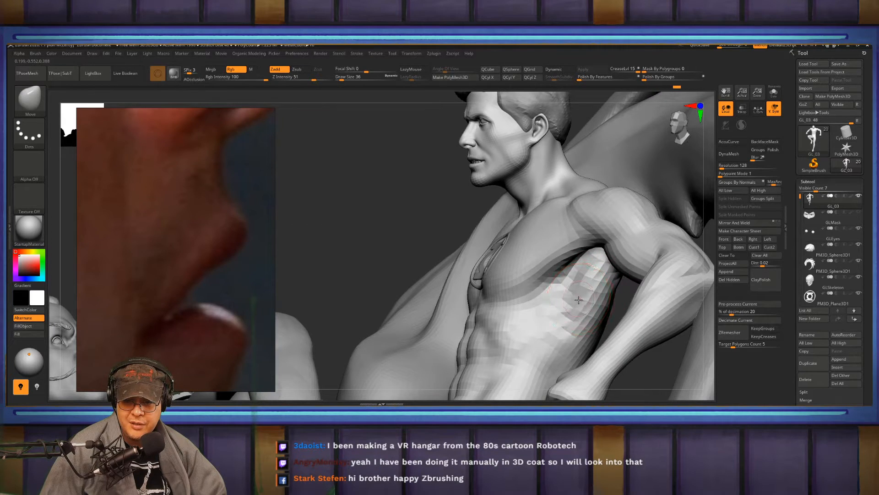
left_click_drag(560, 200, 570, 216)
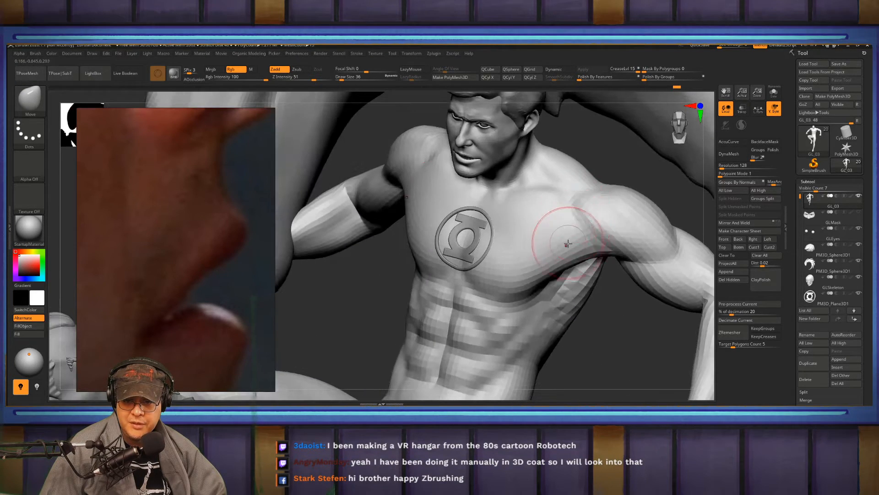
right_click_drag(567, 244, 577, 235)
key("f")
left_click_drag(636, 264, 625, 263)
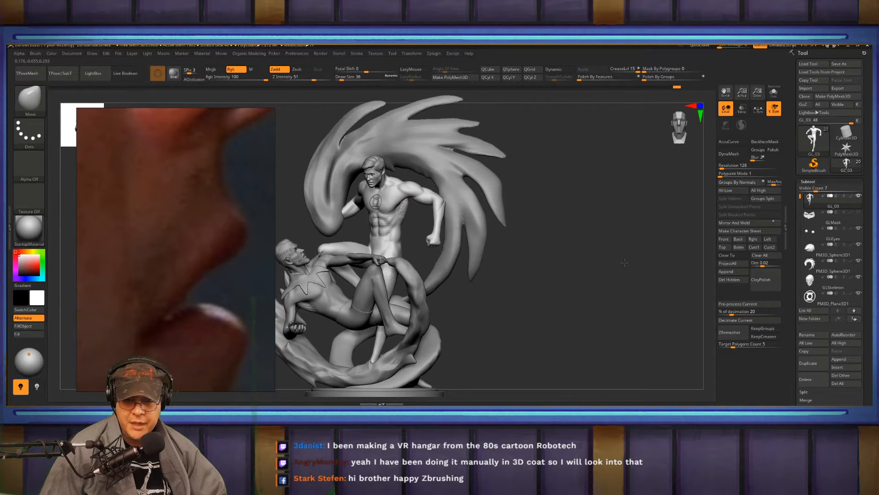
right_click_drag(512, 202, 578, 274, "alt")
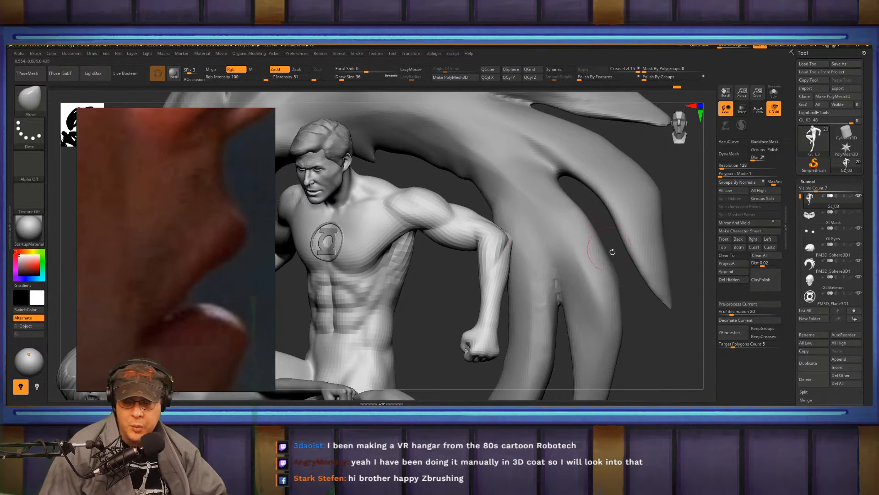
mouse_move(436, 281)
left_mouse_down()
mouse_move(570, 264)
mouse_move(527, 244)
mouse_move(534, 300)
mouse_move(527, 284)
mouse_move(539, 277)
mouse_move(560, 288)
mouse_move(575, 266)
mouse_move(517, 255)
left_mouse_up()
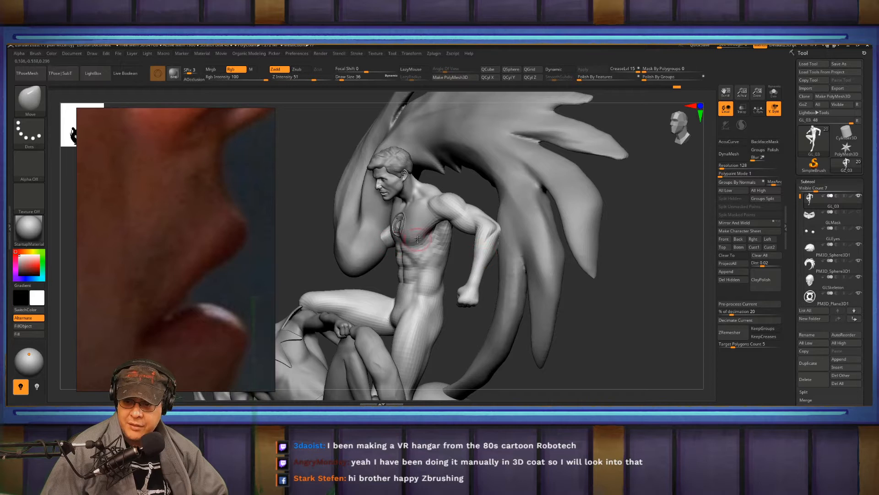
right_click_drag(418, 239, 444, 242, "ctrl")
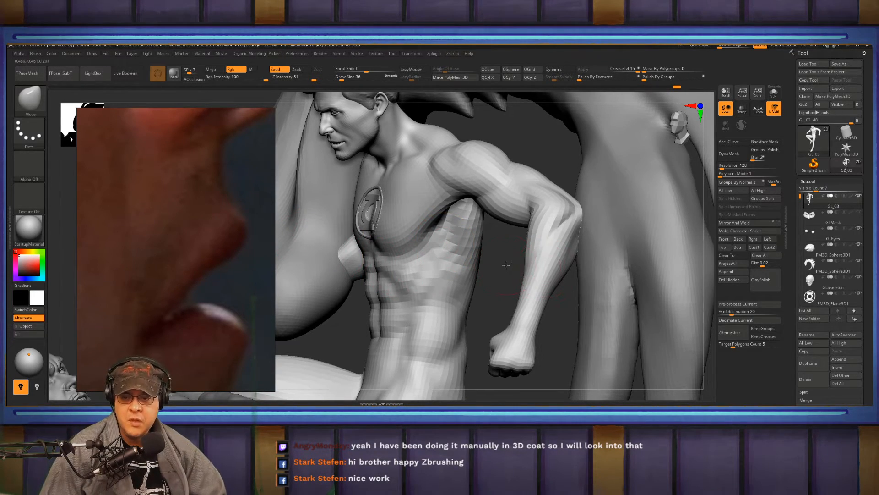
left_click_drag(506, 264, 535, 317)
right_click_drag(491, 233, 561, 179)
right_click_drag(500, 271, 452, 231, "alt")
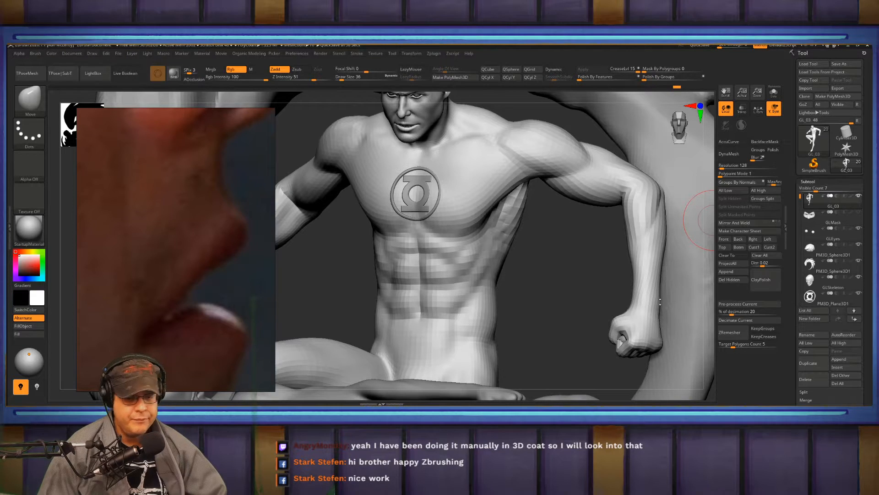
Build up the trapezius and upper shoulders with the FormSoft brush at Draw Size 36, smooth them and frame the whole figure
left_click_drag(560, 287, 534, 260)
mouse_move(487, 222)
right_mouse_down()
mouse_move(486, 212)
mouse_move(502, 246)
mouse_move(509, 194)
right_mouse_up()
key("b")
key("f")
key("s")
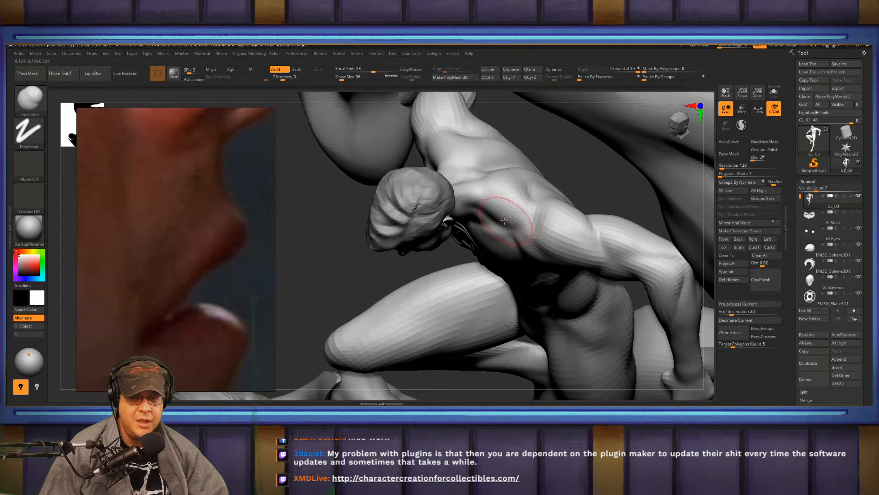
mouse_move(504, 225)
right_mouse_down()
mouse_move(490, 193)
mouse_move(491, 223)
mouse_move(510, 235)
right_mouse_up()
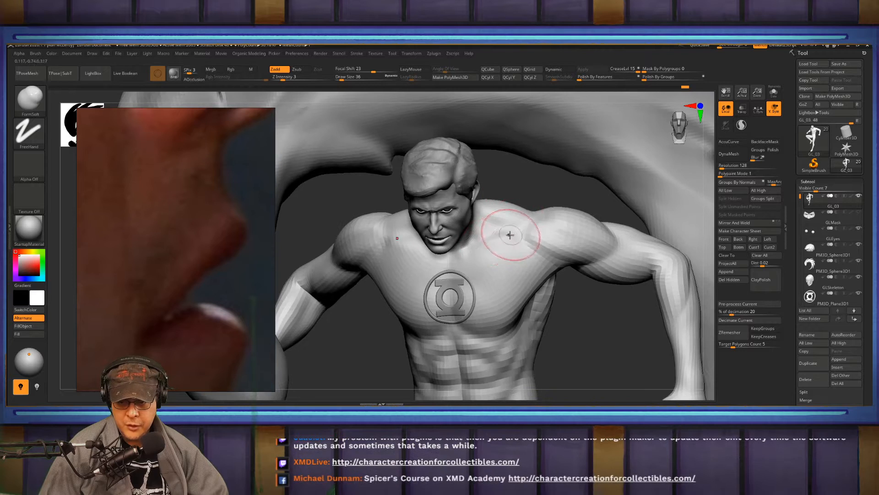
key("shift")
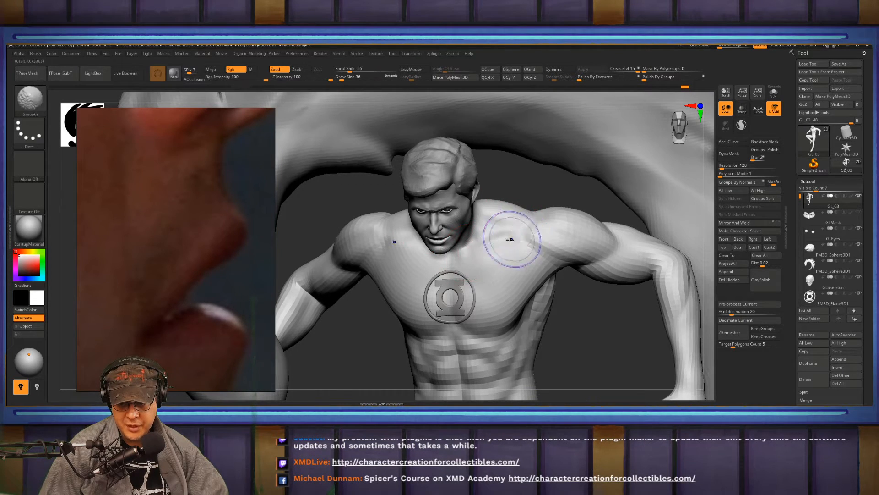
right_click_drag(523, 236, 540, 239)
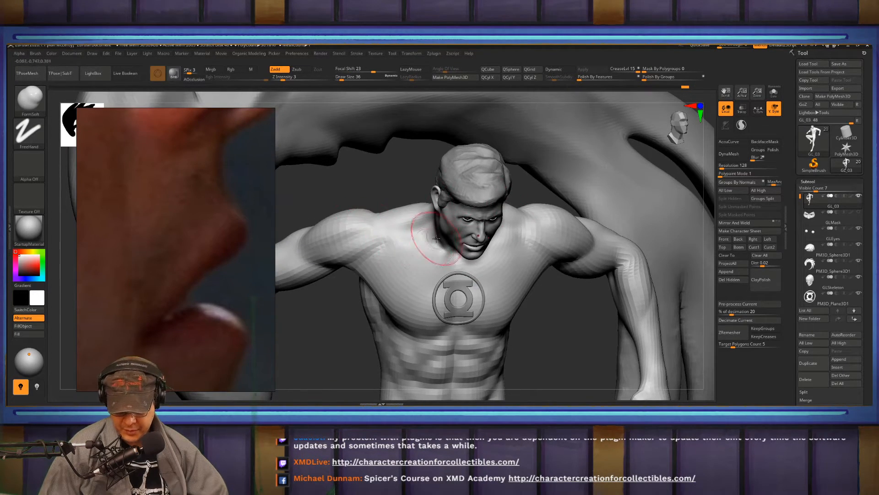
mouse_move(434, 242)
right_mouse_down()
mouse_move(437, 251)
mouse_move(562, 244)
mouse_move(575, 266)
mouse_move(633, 262)
mouse_move(501, 253)
mouse_move(467, 261)
mouse_move(475, 257)
mouse_move(448, 292)
mouse_move(457, 292)
mouse_move(450, 279)
mouse_move(440, 283)
mouse_move(487, 261)
mouse_move(486, 275)
right_mouse_up()
key("shift")
key("f")
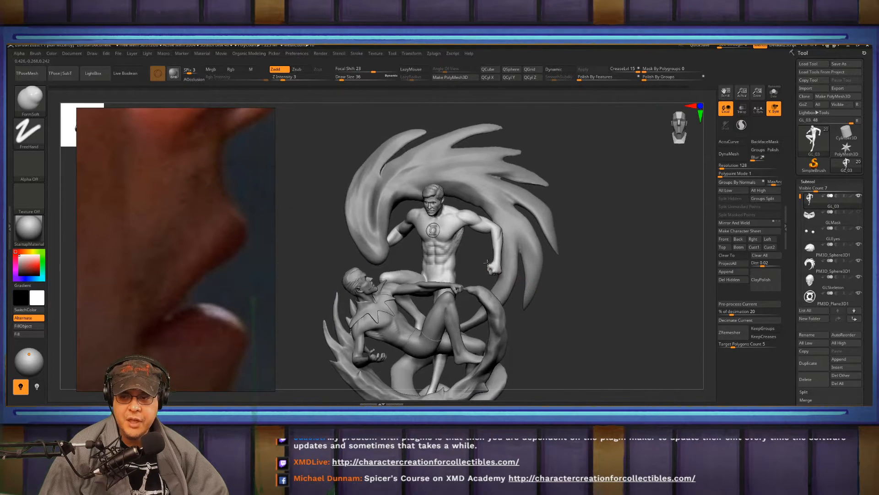
Refine the jaw and cheek forms with the FormSoft brush, working from the side and the front
right_click_drag(443, 230, 495, 280, "ctrl")
right_click_drag(593, 205, 595, 220, "ctrl")
right_click_drag(595, 220, 615, 185)
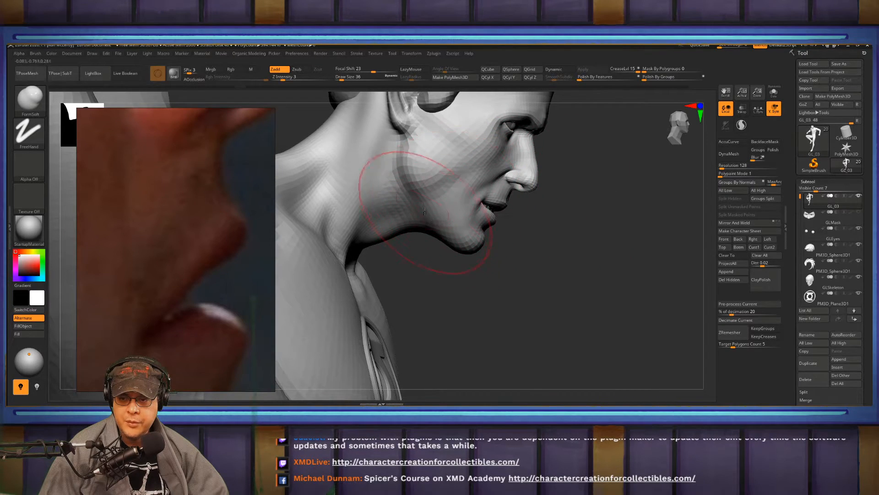
right_click_drag(541, 238, 560, 302, "alt")
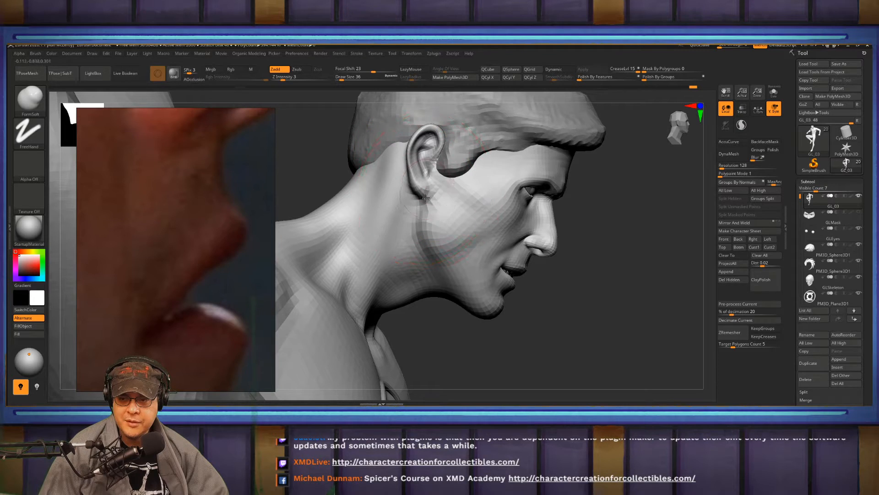
mouse_move(605, 228)
right_mouse_down()
mouse_move(541, 219)
mouse_move(634, 214)
mouse_move(610, 225)
mouse_move(609, 293)
right_mouse_up()
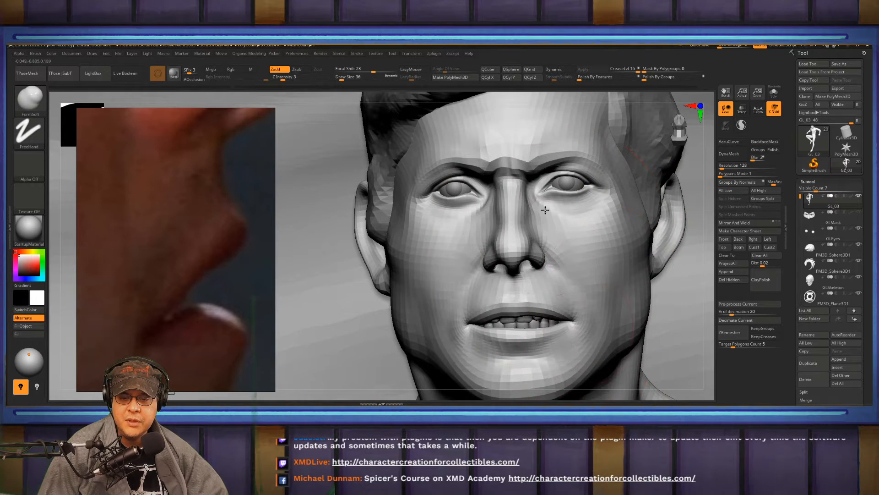
right_click_drag(609, 339, 601, 302, "alt")
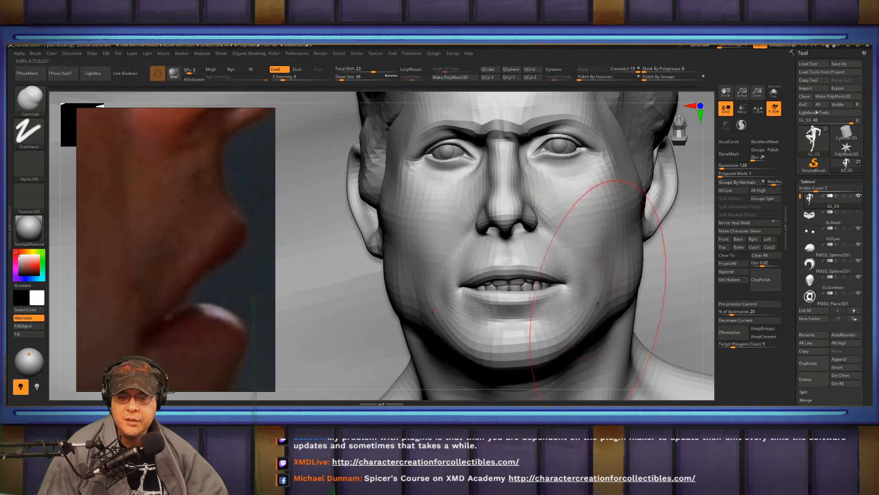
Reshape the area around the mouth and chin with the Move brush at Draw Size 14
key("n")
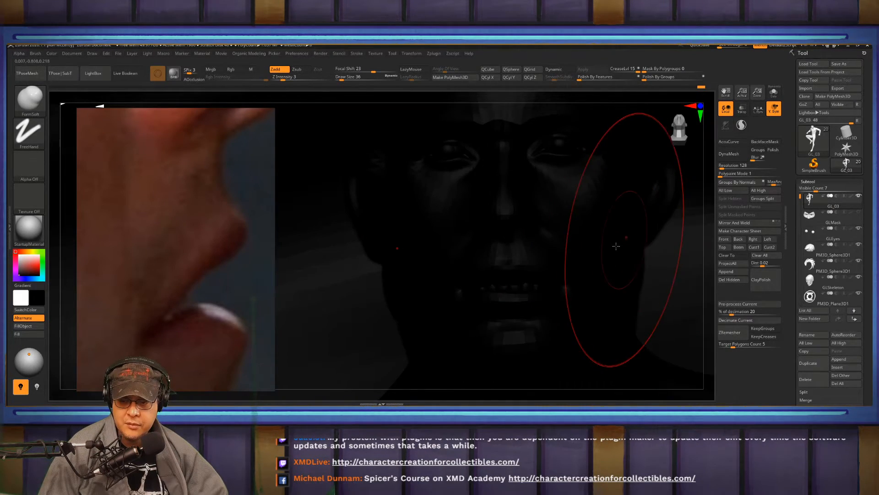
key("v")
key("b")
key("m")
key("v")
key("s")
left_click_drag(591, 315, 584, 323)
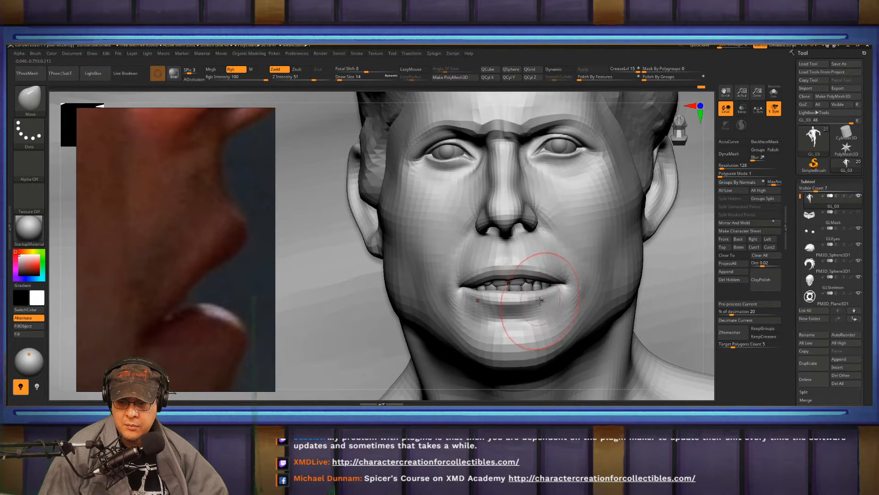
key("f")
mouse_move(633, 270)
left_mouse_down()
mouse_move(628, 263)
mouse_move(695, 385)
mouse_move(488, 257)
mouse_move(506, 253)
mouse_move(505, 240)
left_mouse_up()
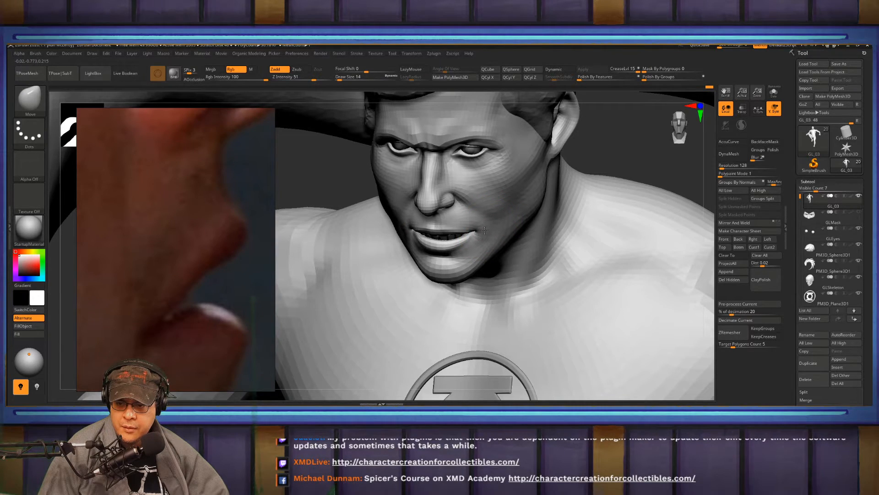
right_click_drag(474, 134, 478, 189, "alt")
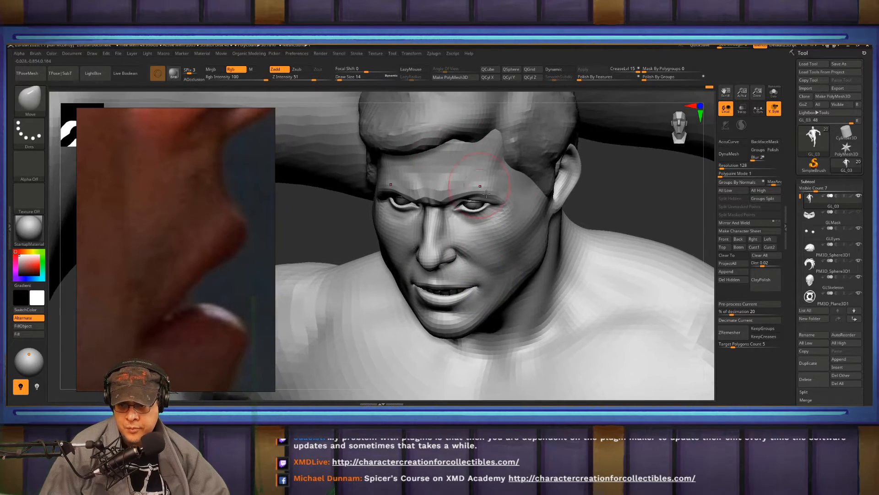
key("b")
key("c")
key("b")
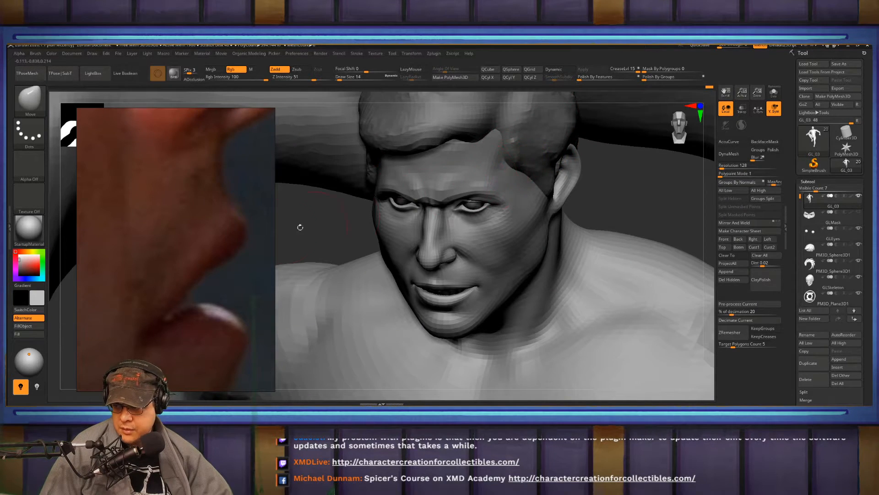
left_click(19, 255)
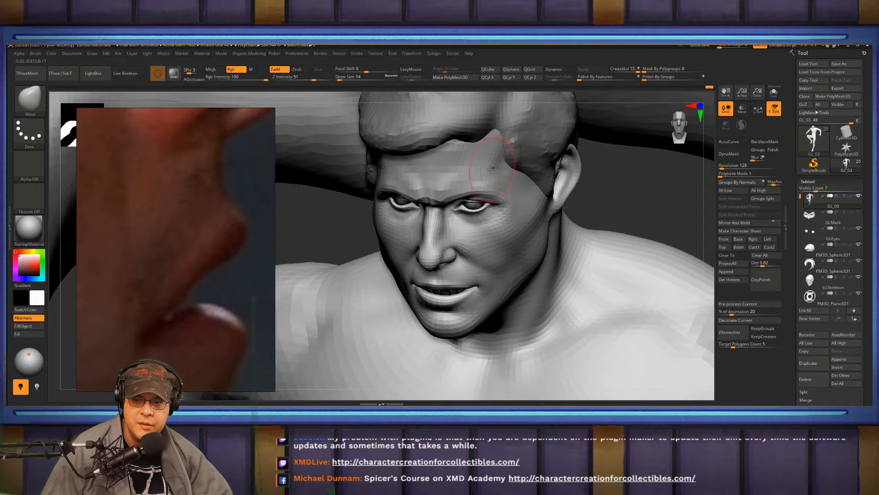
Work over the forehead, temple and cheek with the ClayBuildup brush at Draw Size 14 and smooth the strokes
key("b")
key("c")
key("b")
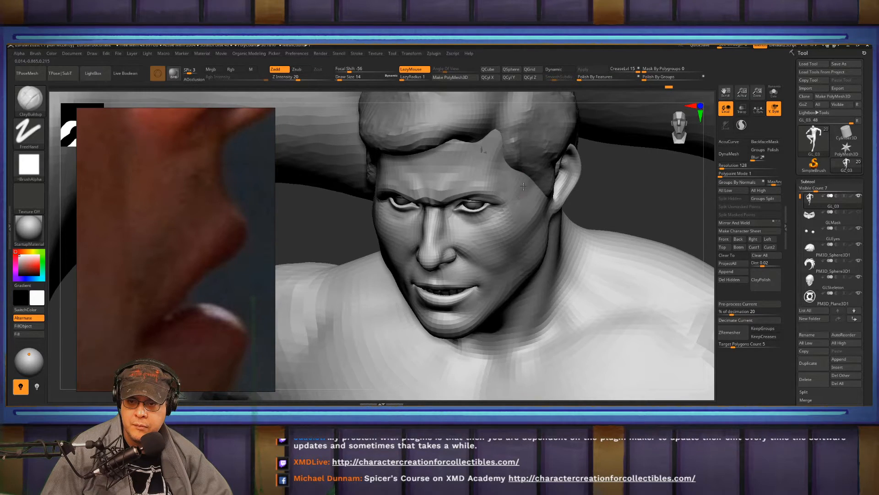
mouse_move(514, 196)
left_mouse_down("shift")
mouse_move(509, 206)
mouse_move(532, 186)
mouse_move(525, 153)
left_mouse_up("shift")
right_click_drag(531, 248, 517, 192)
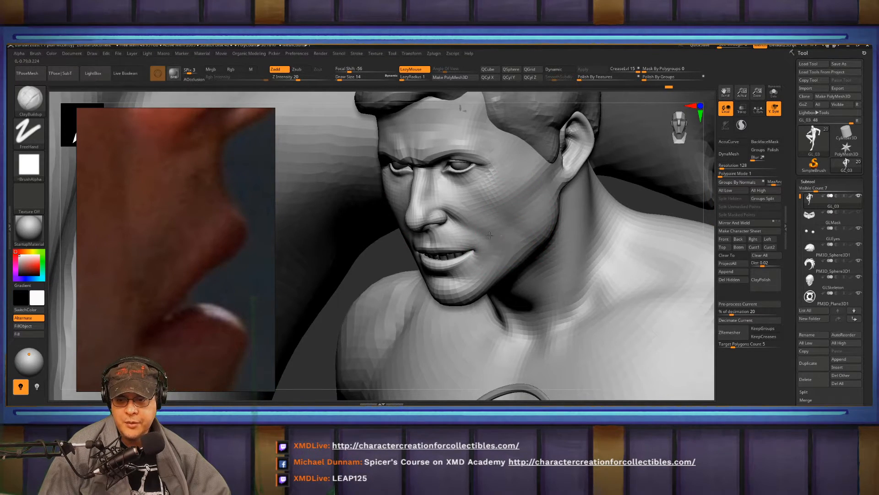
left_click_drag(469, 198, 495, 241, "shift")
Adjust the side of the nose and upper lip in profile with the Move brush at Draw Size 11
mouse_move(485, 221)
right_mouse_down()
mouse_move(457, 224)
mouse_move(502, 180)
right_mouse_up()
key("b")
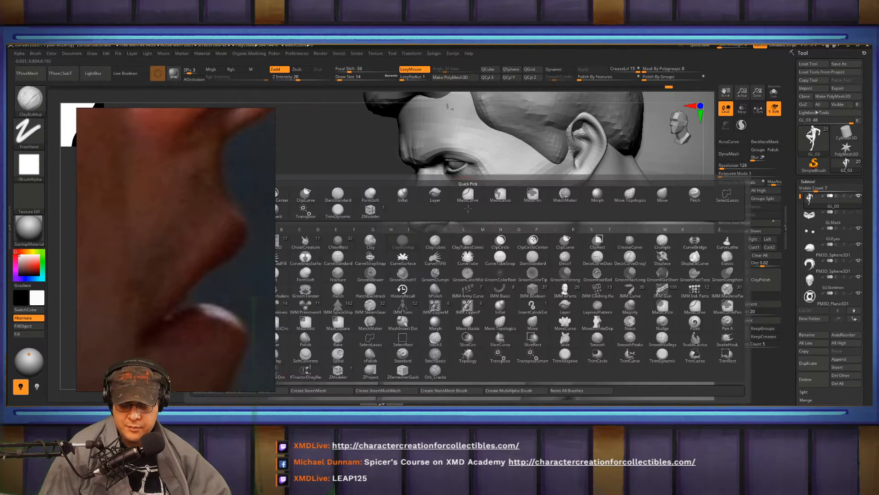
key("m")
key("v")
right_click_drag(453, 205, 442, 202)
key("s")
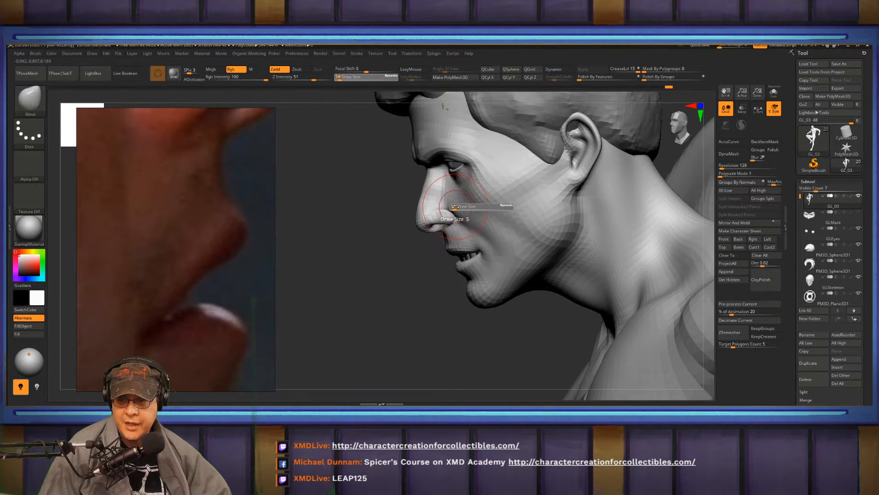
left_click_drag(455, 207, 443, 205)
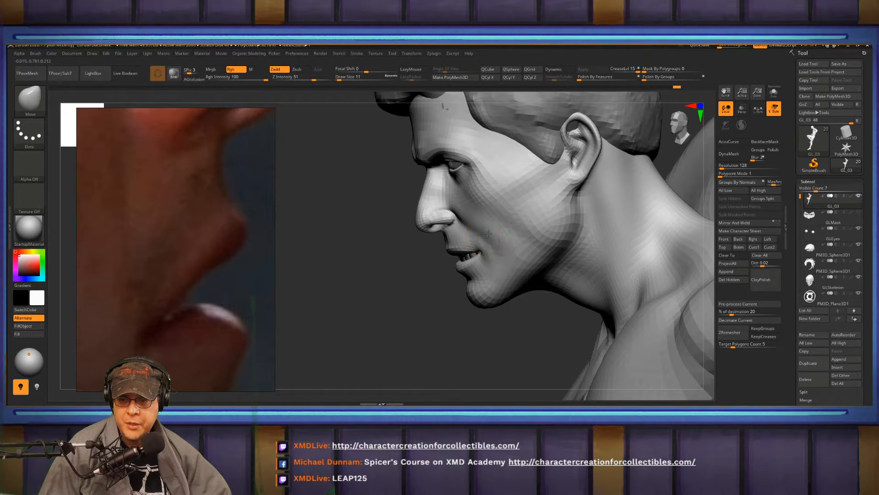
Fill out the cheek beside the mouth with the FormSoft brush at Draw Size 11 from both three-quarter views
right_click_drag(489, 234, 500, 216)
right_click_drag(412, 230, 349, 229)
key("b")
key("f")
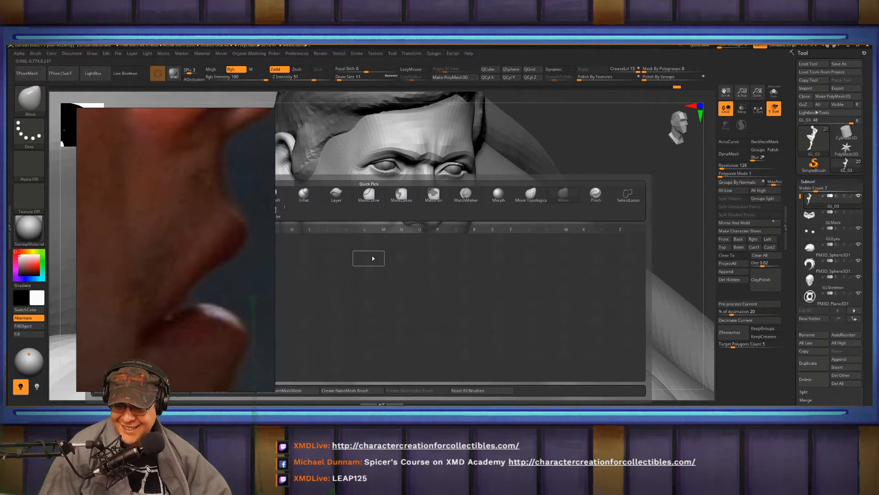
key("s")
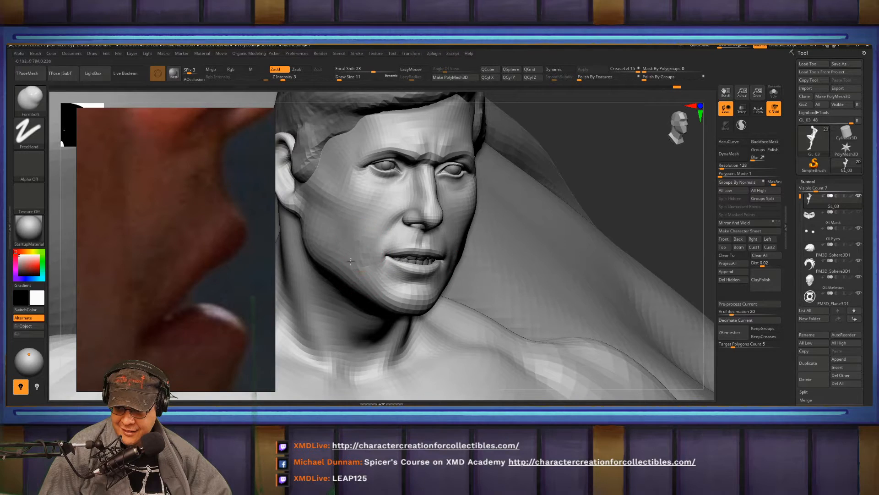
right_click_drag(350, 261, 460, 275)
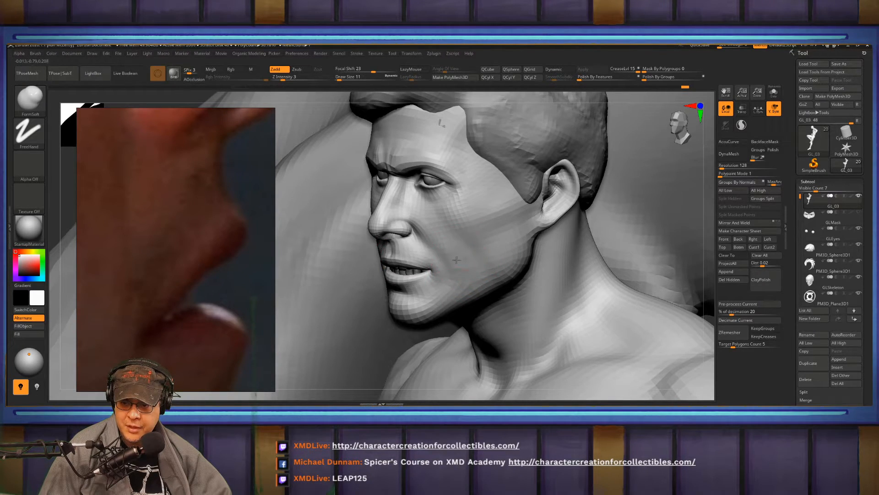
Set the FormSoft brush's Draw Size to 26 and even out the forehead below the hairline
right_click_drag(450, 94, 463, 153, "alt")
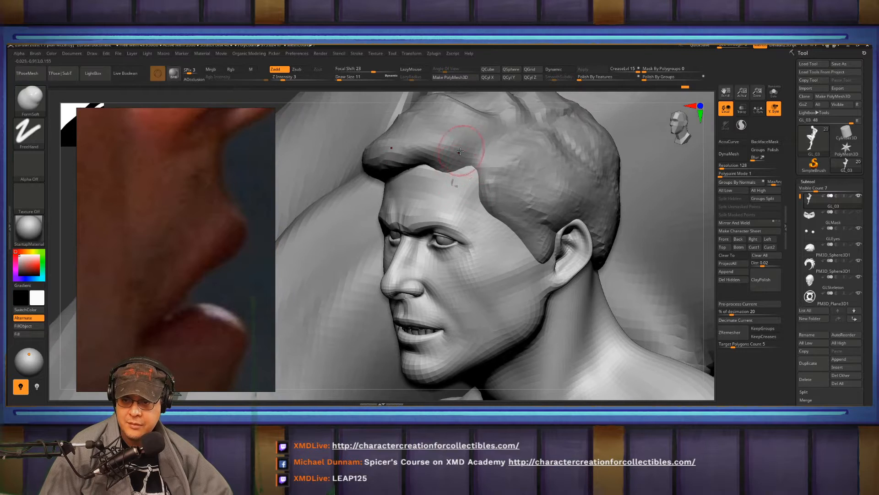
key("s")
mouse_move(455, 184)
left_mouse_down()
mouse_move(410, 206)
mouse_move(444, 181)
left_mouse_up()
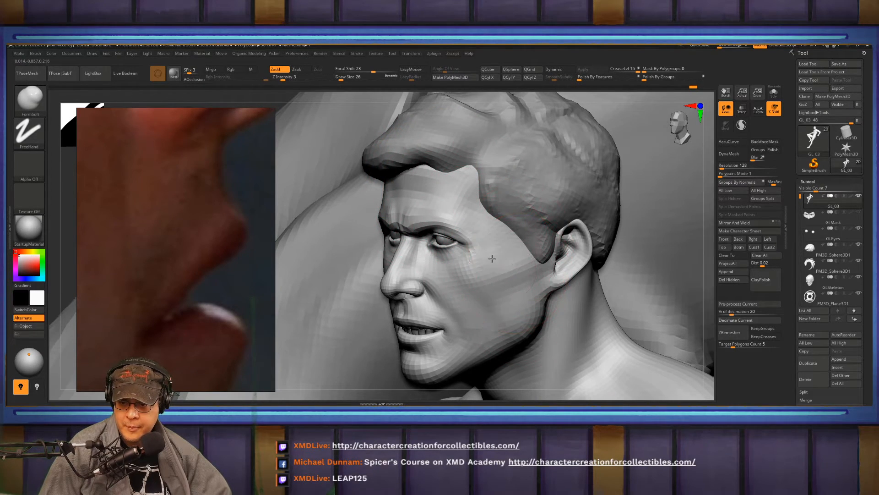
Soften the jawline below the ear and the side of the neck with the FormSoft brush at Draw Size 26
right_click_drag(526, 284, 515, 236, "alt")
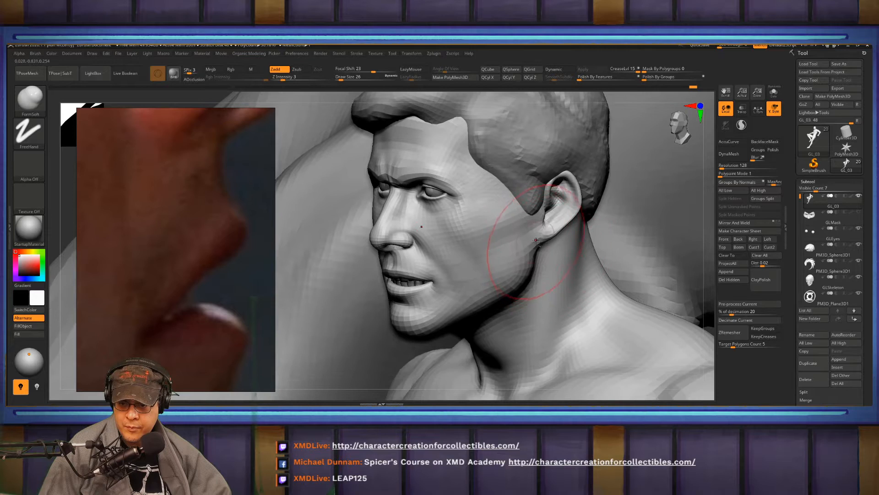
left_click_drag(539, 252, 563, 240)
mouse_move(562, 241)
right_mouse_down()
mouse_move(533, 244)
mouse_move(504, 286)
right_mouse_up()
left_click_drag(503, 307, 514, 299)
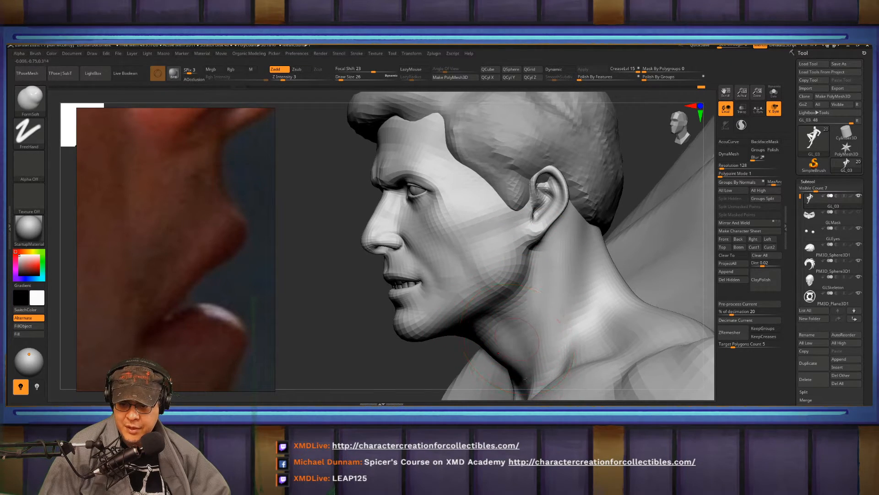
mouse_move(481, 348)
right_mouse_down()
mouse_move(524, 351)
mouse_move(512, 349)
mouse_move(522, 284)
right_mouse_up()
left_click_drag(504, 339, 504, 317)
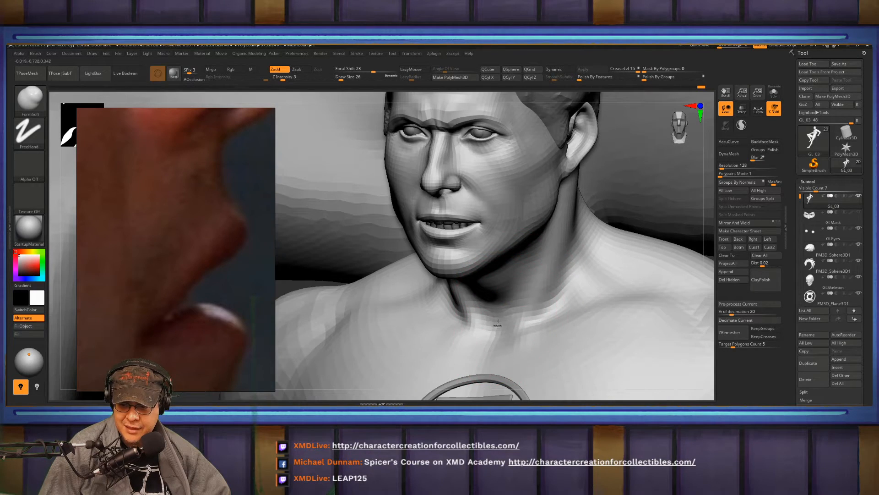
Smooth the base of the neck around the collarbones and the slope of the trapezius towards the shoulder
mouse_move(499, 325)
right_mouse_down()
mouse_move(479, 309)
mouse_move(465, 320)
mouse_move(475, 328)
right_mouse_up()
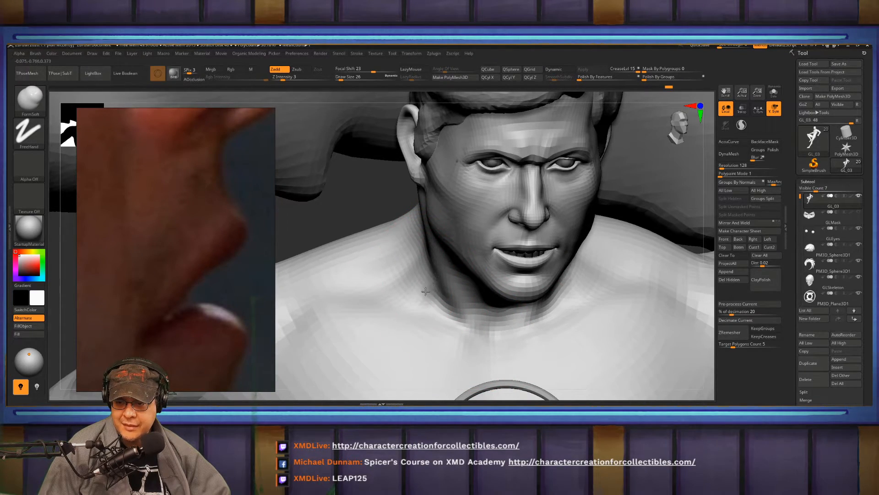
key("shift")
left_click_drag(445, 293, 440, 313)
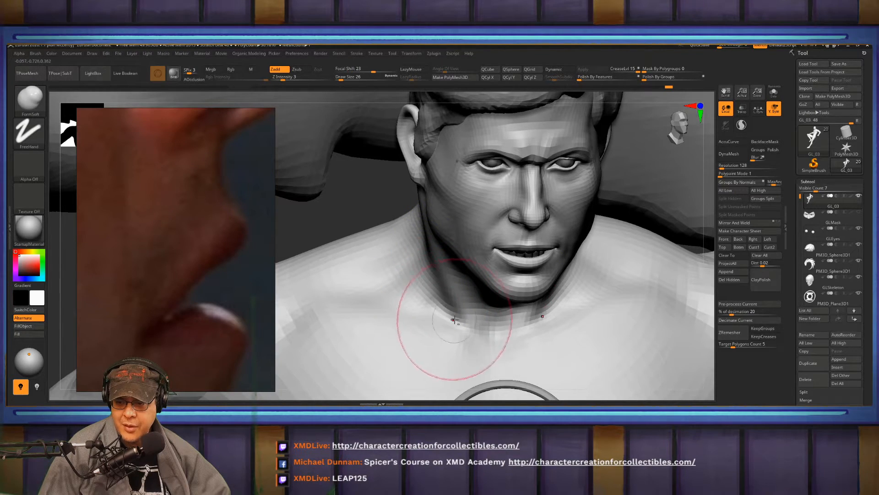
mouse_move(449, 266)
right_mouse_down()
mouse_move(463, 255)
mouse_move(517, 250)
right_mouse_up()
right_click_drag(430, 208, 433, 267, "alt")
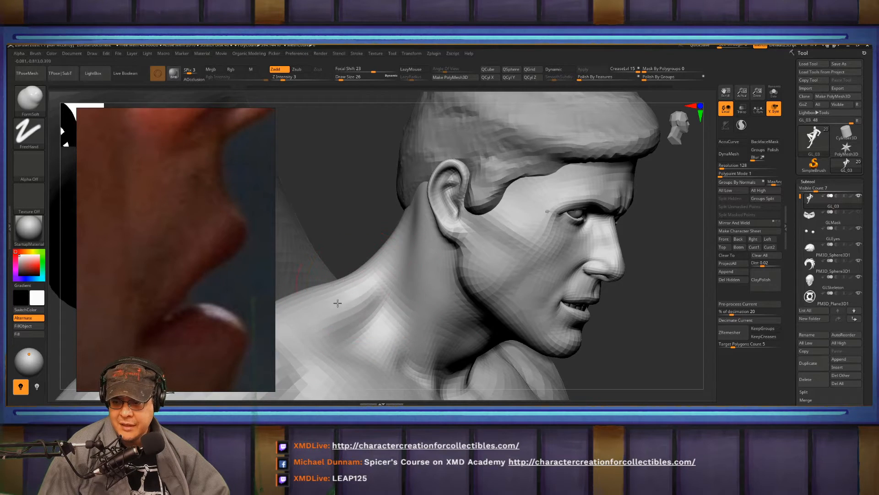
left_click_drag(367, 277, 381, 241, "shift")
mouse_move(564, 245)
right_mouse_down()
mouse_move(498, 246)
mouse_move(405, 173)
mouse_move(433, 234)
mouse_move(500, 303)
mouse_move(486, 224)
mouse_move(481, 252)
mouse_move(459, 165)
mouse_move(437, 227)
mouse_move(426, 224)
mouse_move(408, 255)
mouse_move(404, 295)
mouse_move(446, 231)
mouse_move(420, 260)
mouse_move(407, 260)
mouse_move(452, 217)
right_mouse_up()
Make the hair subtool active and build up the hair above the ear with the ClayBuildup brush at Draw Size 26
key("f")
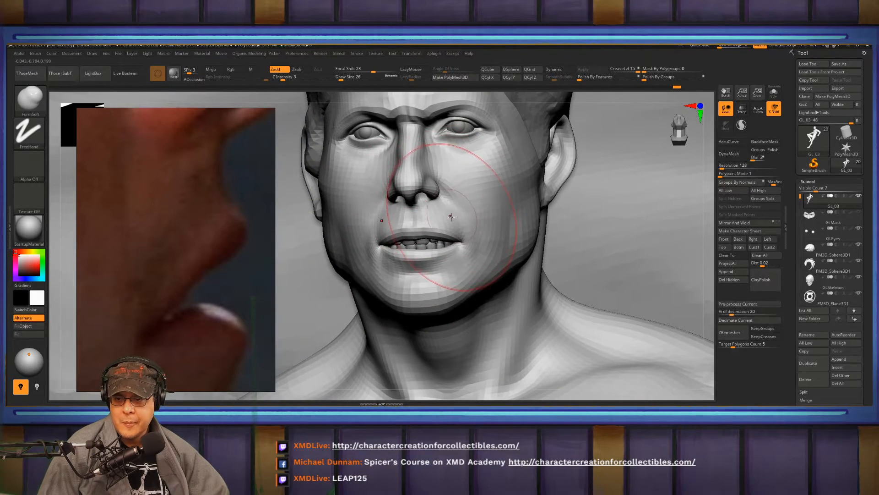
right_click_drag(595, 211, 529, 243)
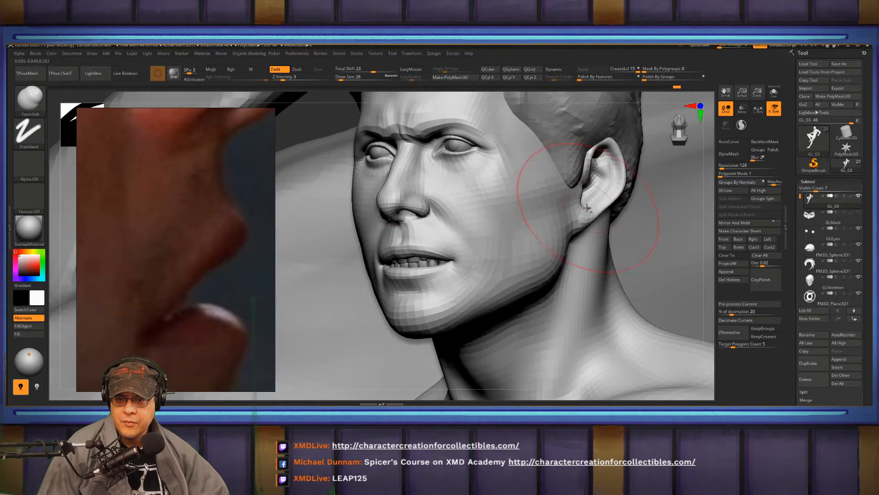
right_click_drag(611, 152, 595, 218, "alt")
left_click(587, 190, "alt")
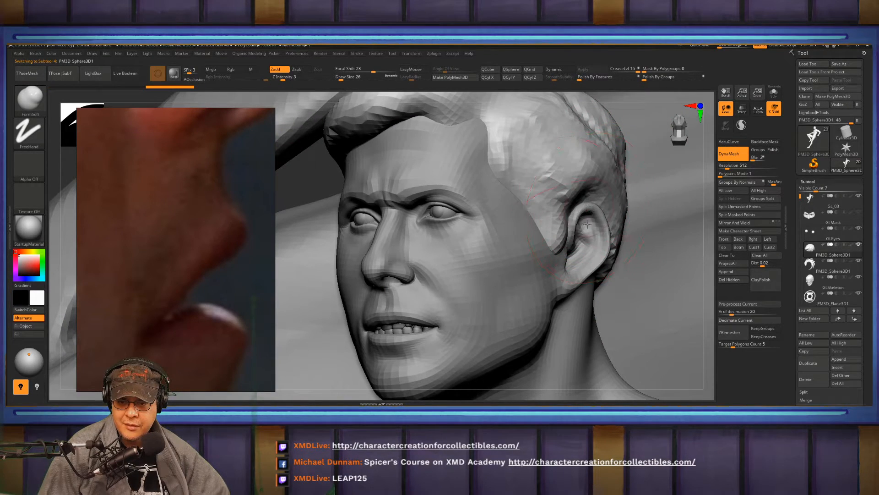
right_click_drag(588, 173, 578, 185)
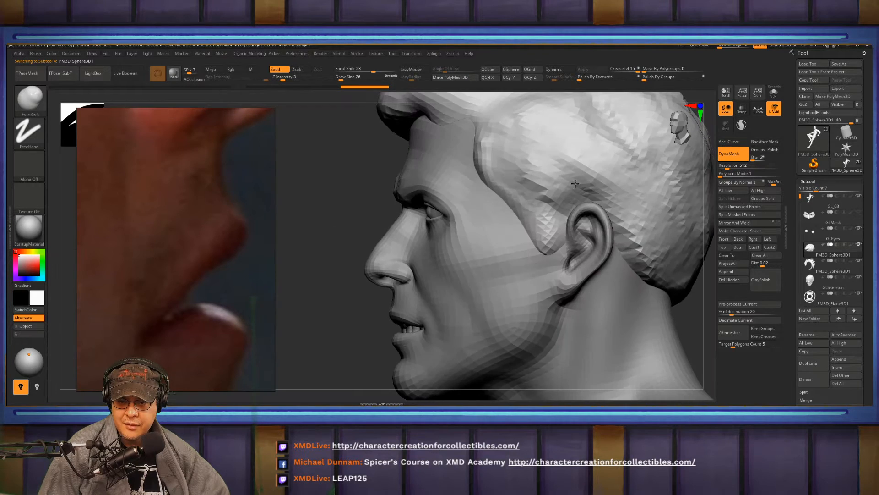
key("b")
key("c")
key("b")
mouse_move(577, 186)
left_mouse_down()
mouse_move(540, 194)
mouse_move(533, 179)
left_mouse_up()
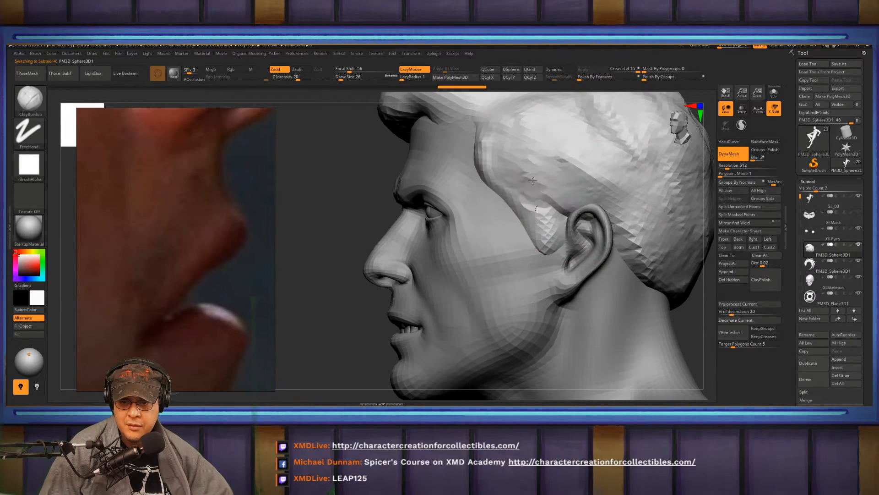
left_click_drag(587, 191, 552, 158)
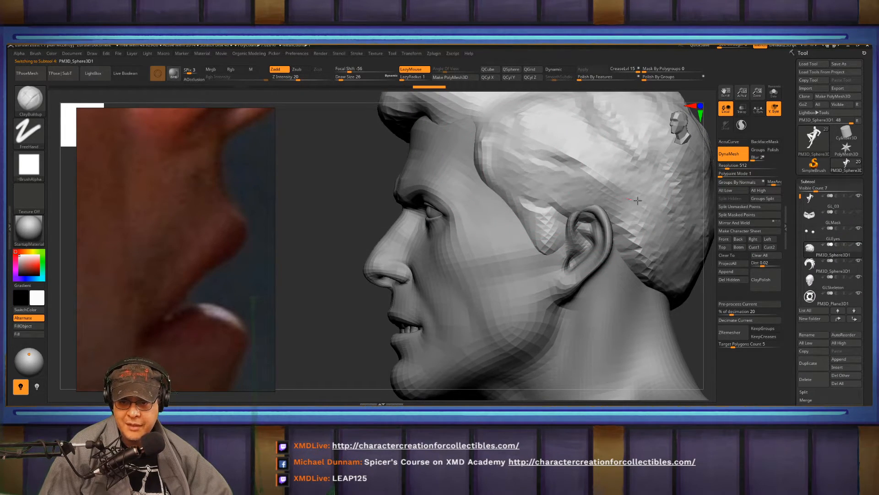
left_click_drag(638, 201, 643, 202)
left_click_drag(557, 167, 634, 207)
left_click_drag(552, 181, 610, 216)
mouse_move(549, 197)
left_mouse_down()
mouse_move(609, 229)
mouse_move(579, 197)
mouse_move(591, 185)
left_mouse_up()
Carve the sweep of the front hair above the forehead with the DamStandard brush at Draw Size 26
key("b")
key("f")
key("o")
mouse_move(569, 243)
right_mouse_down("alt")
mouse_move(569, 306)
mouse_move(454, 213)
mouse_move(472, 213)
right_mouse_up("alt")
key("b")
key("d")
key("s")
left_click_drag(451, 220, 414, 197)
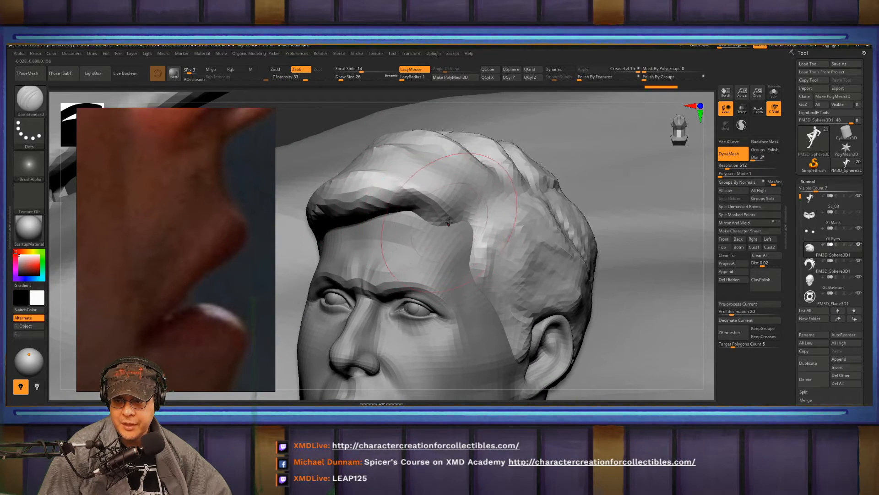
mouse_move(449, 223)
left_mouse_down()
mouse_move(414, 202)
mouse_move(419, 195)
left_mouse_up()
Define the hair's front edge from the fringe down to the sideburn on the opposite side with the DamStandard brush
right_click_drag(403, 215, 446, 224)
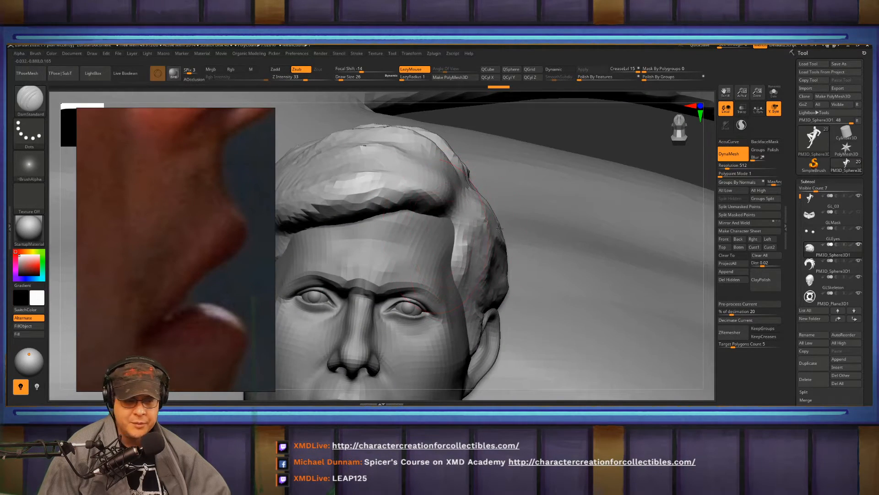
right_click_drag(500, 228, 580, 217, "alt")
right_click_drag(513, 224, 590, 229)
left_click_drag(453, 192, 321, 239)
right_click_drag(320, 238, 419, 229, "alt")
mouse_move(451, 216)
left_mouse_down()
mouse_move(368, 280)
mouse_move(382, 305)
left_mouse_up()
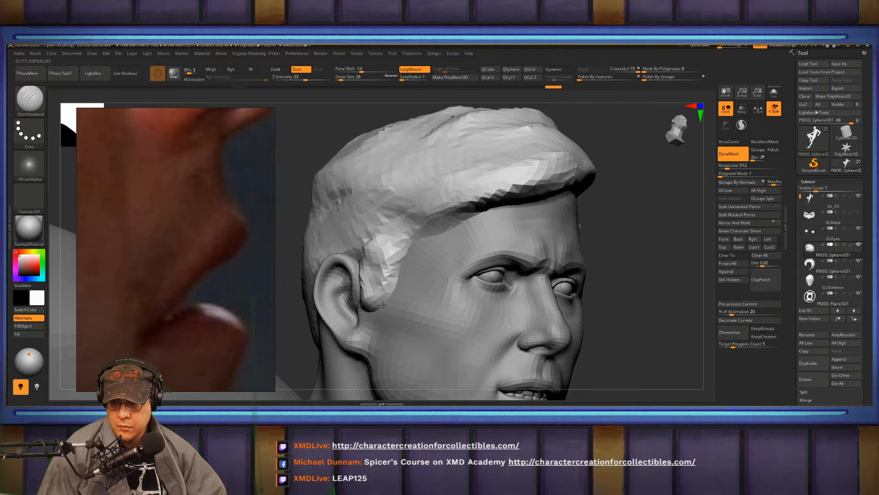
Decline Dynamic Subdiv for the hair and remesh it with DynaMesh at a resolution of 720
key("d")
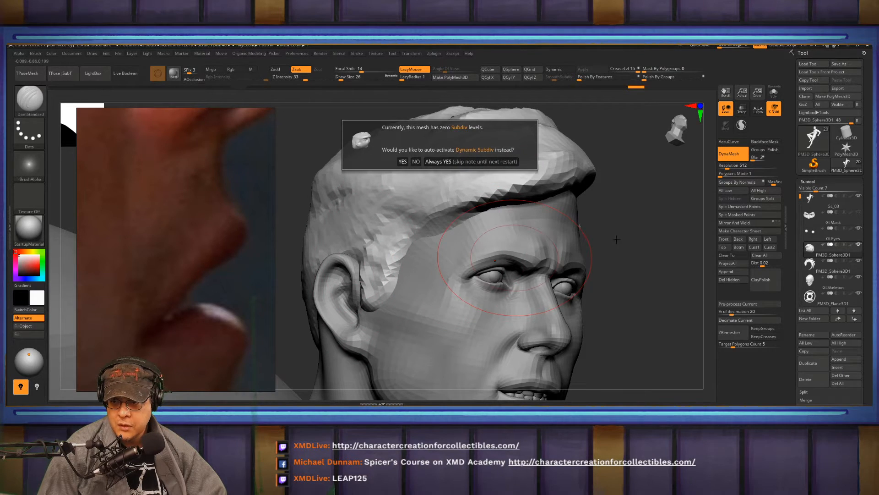
left_click(416, 161)
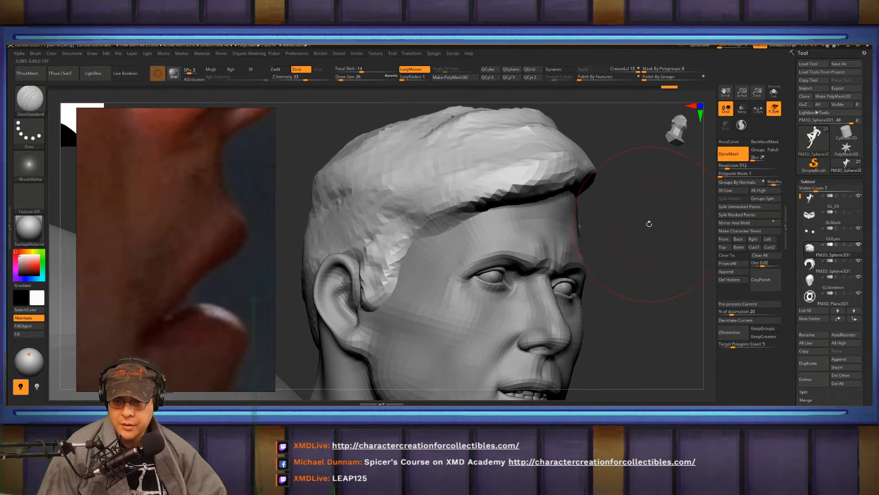
left_click(751, 165)
type("720")
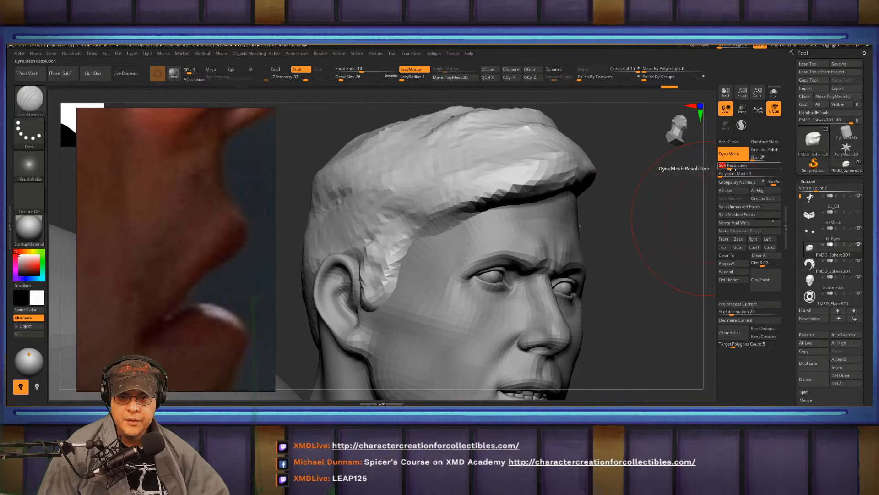
key("Return")
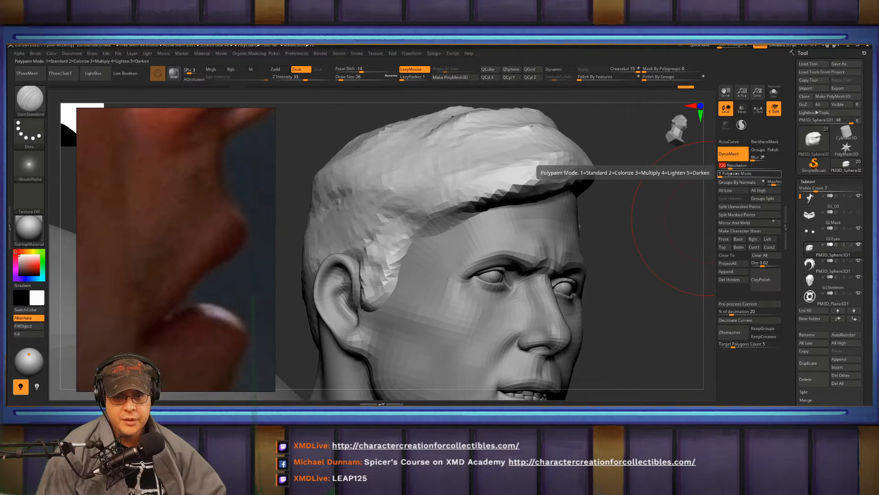
left_click_drag(633, 233, 598, 241)
Smooth the top and crown of the hair with the Smooth brush at Draw Size 26
key("f")
key("f")
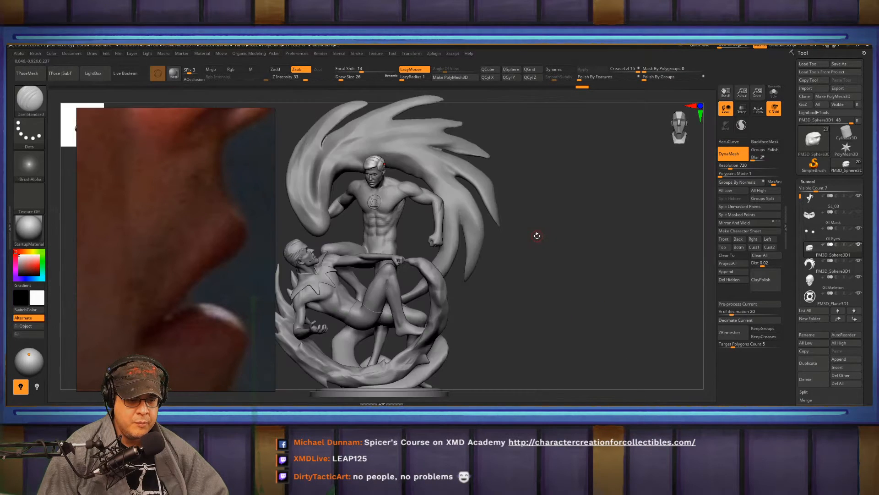
left_click_drag(527, 208, 595, 227, "alt")
mouse_move(481, 194)
left_mouse_down("alt")
mouse_move(534, 214)
mouse_move(526, 197)
mouse_move(541, 234)
left_mouse_up("alt")
key("n")
right_click_drag(443, 171, 522, 206)
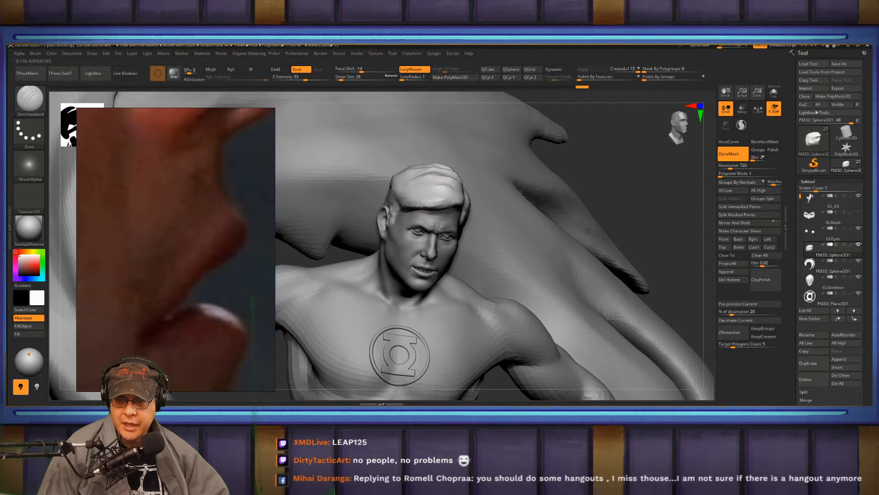
right_click_drag(424, 188, 436, 159, "ctrl")
left_click_drag(435, 160, 481, 167, "shift")
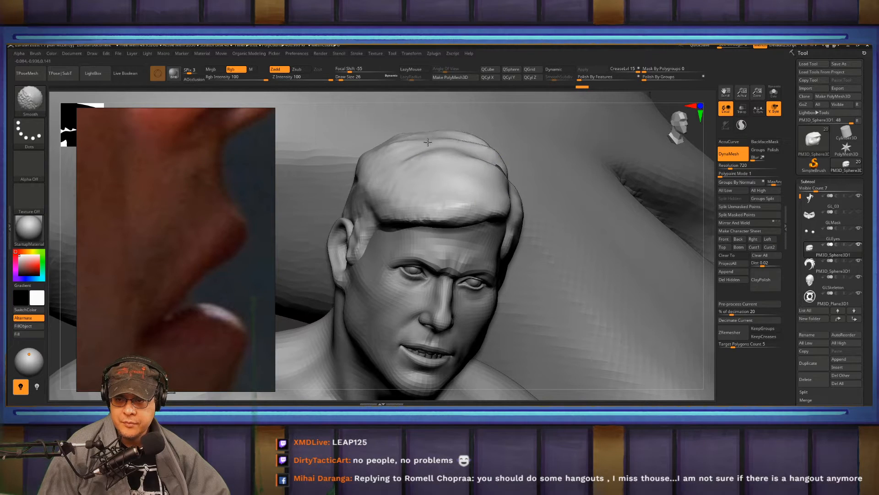
left_click_drag(428, 142, 490, 150, "shift")
right_click_drag(469, 201, 455, 183)
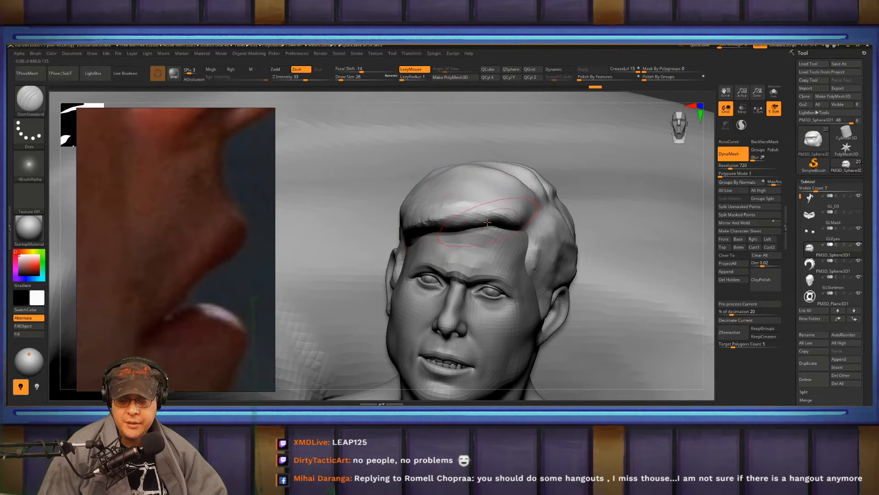
Carve the underside of the fringe with the DamStandard brush, set its Draw Size to 25, and smooth the hair above the ear
right_click_drag(479, 222, 520, 228)
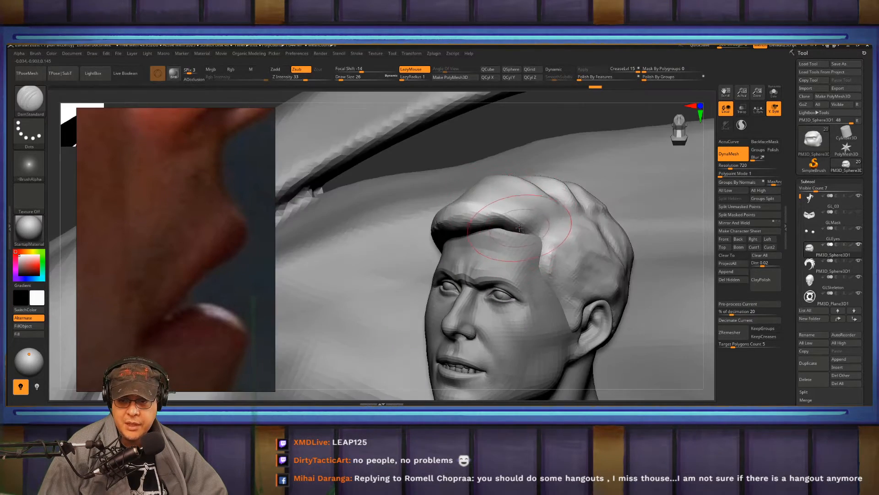
left_click_drag(520, 228, 485, 216)
right_click_drag(402, 225, 481, 229)
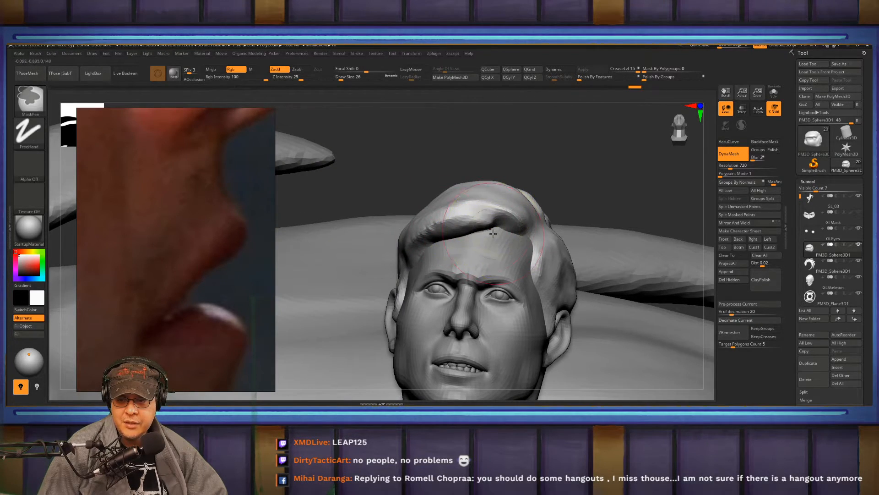
key("s")
left_click_drag(487, 225, 484, 225)
left_click_drag(485, 225, 415, 222)
key("shift")
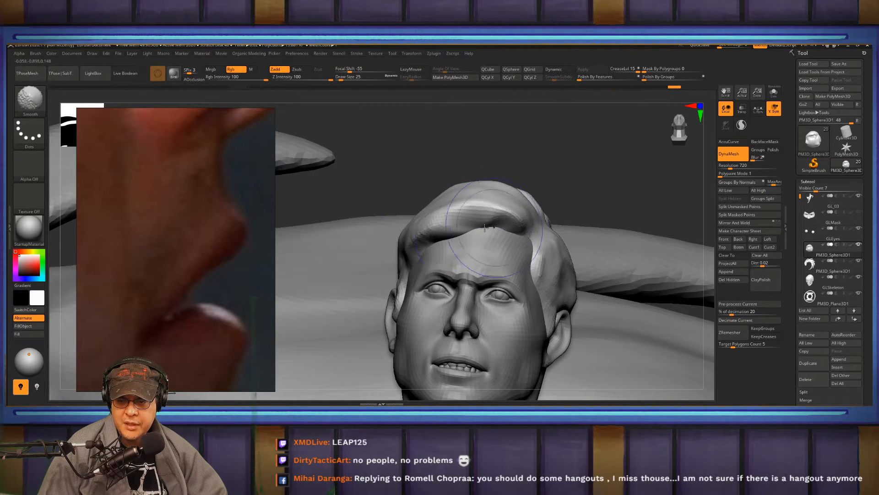
key("alt")
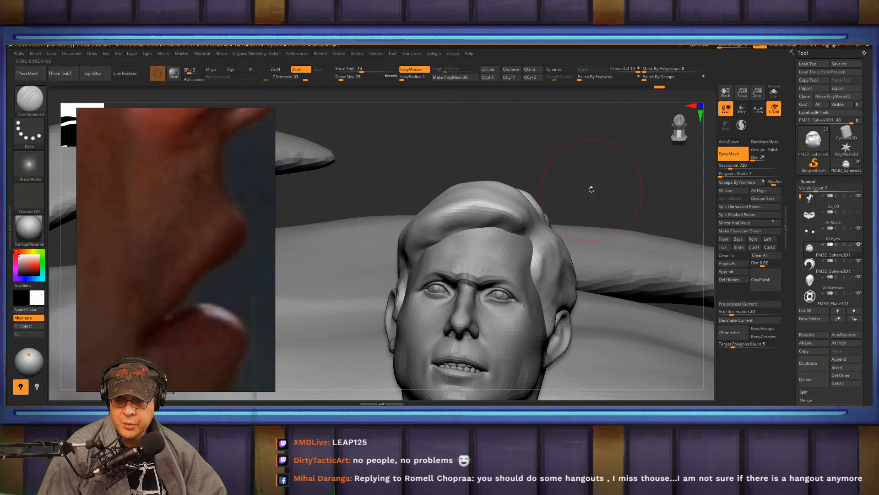
left_click_drag(589, 190, 438, 242)
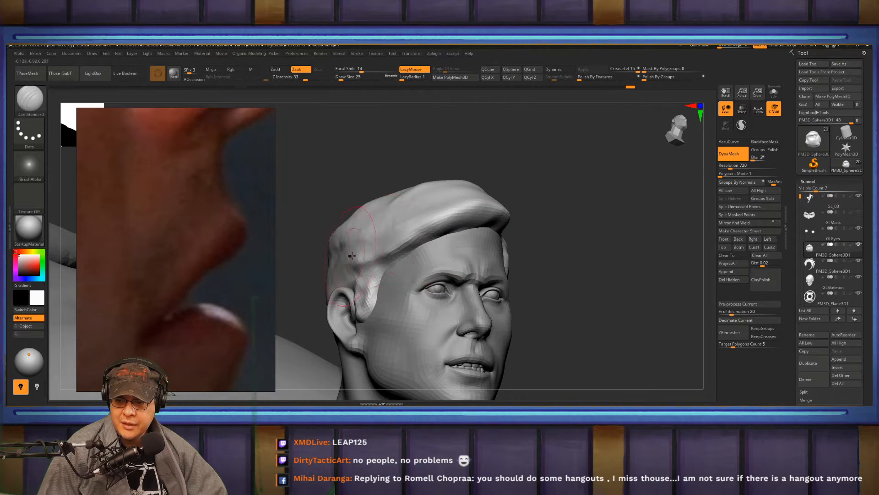
key("shift")
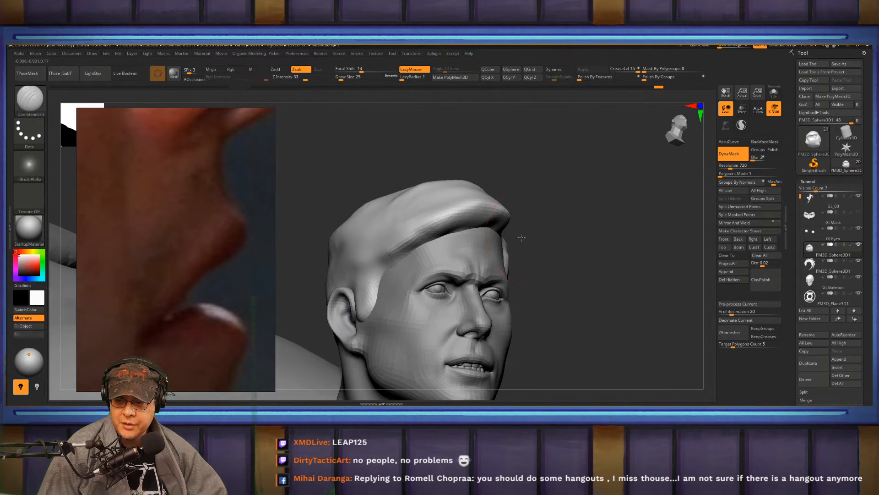
Cut strand grooves across the parting and the side of the hair with DamStandard, smoothing the area above the temple
mouse_move(526, 238)
left_mouse_down()
mouse_move(409, 211)
mouse_move(416, 261)
left_mouse_up()
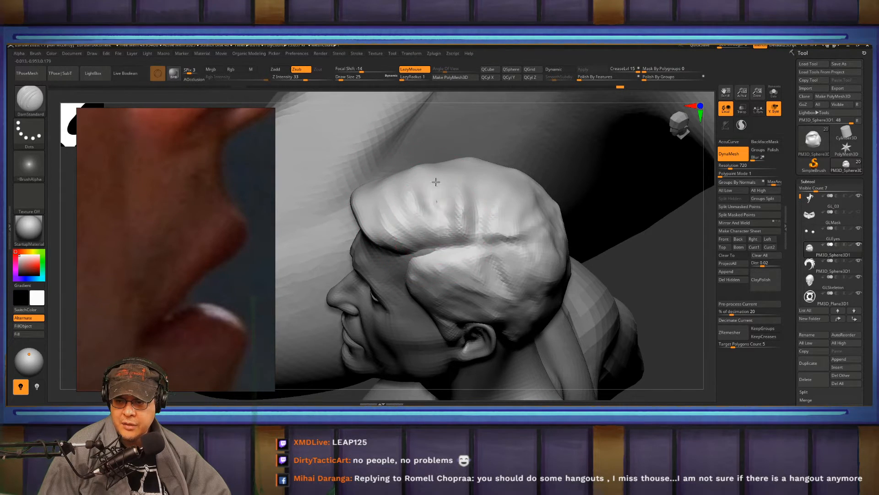
mouse_move(486, 209)
left_mouse_down()
mouse_move(497, 231)
mouse_move(482, 237)
left_mouse_up()
mouse_move(489, 200)
left_mouse_down()
mouse_move(493, 231)
mouse_move(531, 220)
mouse_move(440, 256)
left_mouse_up()
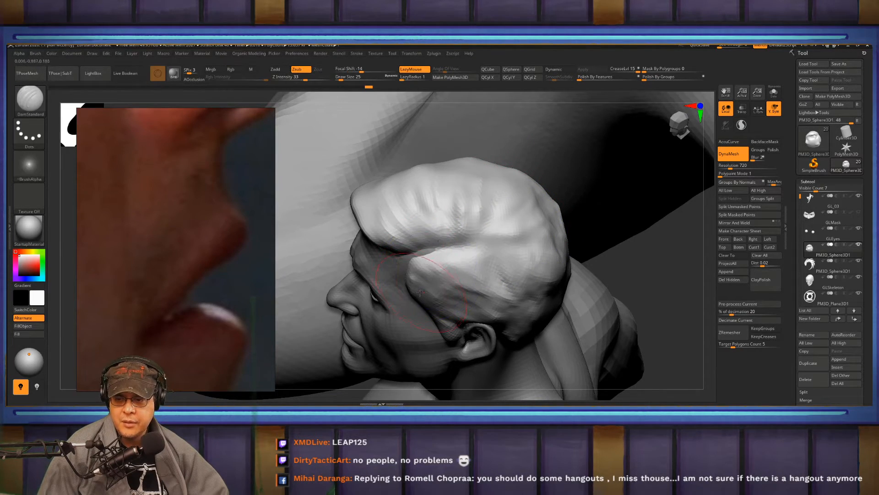
mouse_move(442, 315)
left_mouse_down("shift")
mouse_move(440, 293)
mouse_move(474, 299)
left_mouse_up("shift")
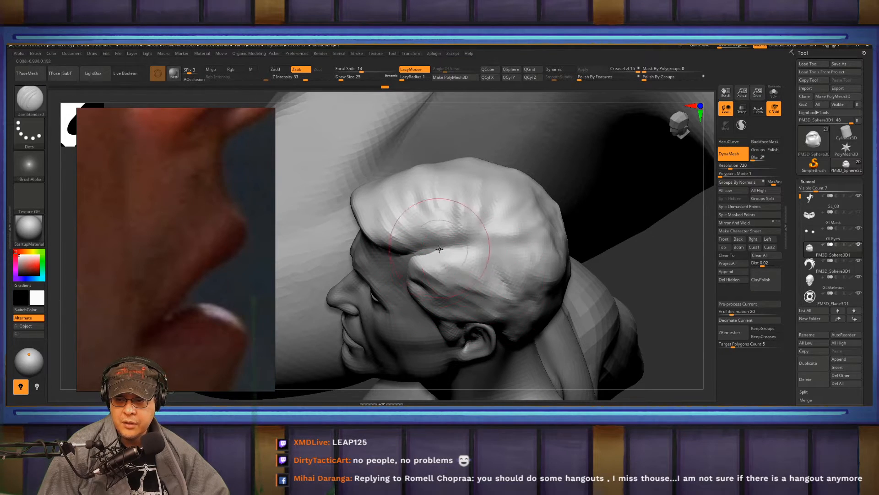
mouse_move(468, 244)
left_mouse_down()
mouse_move(434, 250)
mouse_move(469, 249)
left_mouse_up()
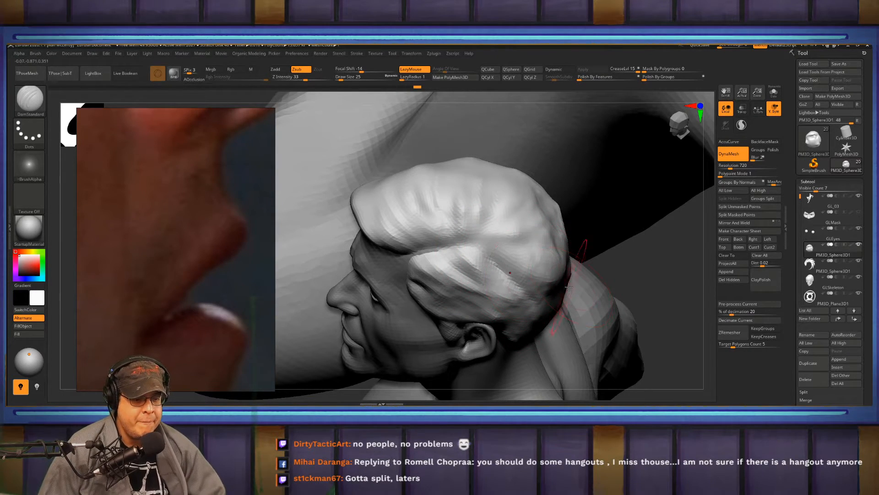
Carve flowing strand grooves from the temple back over the ear in side view with the DamStandard brush
left_click_drag(609, 275, 537, 260)
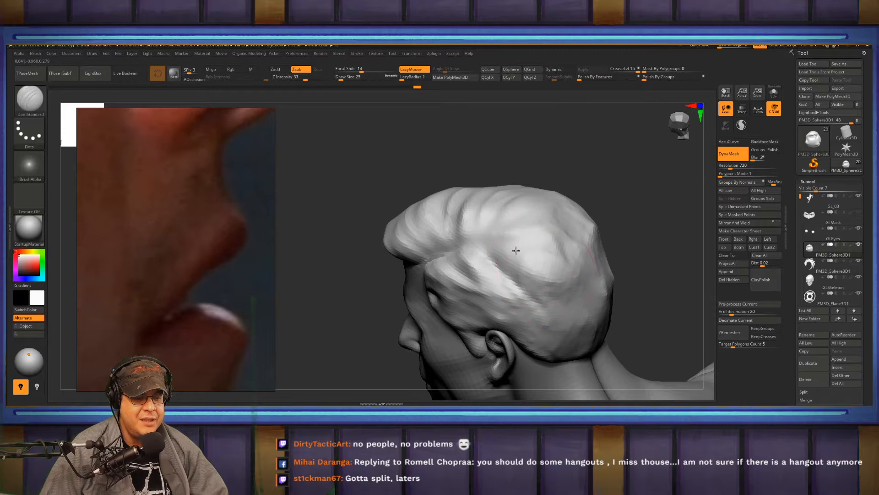
right_click_drag(537, 260, 501, 229, "alt")
right_click_drag(548, 244, 516, 233)
right_click_drag(472, 263, 477, 241, "alt")
left_click_drag(415, 251, 466, 254)
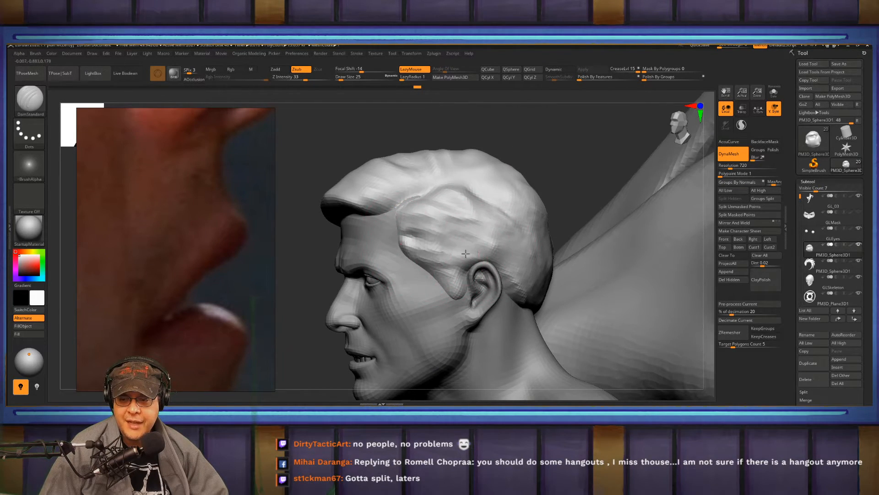
Build up strand ridges across the fringe and swept side of the hair with the ClayBuildup brush
mouse_move(497, 215)
right_mouse_down()
mouse_move(418, 231)
mouse_move(453, 233)
mouse_move(371, 274)
right_mouse_up()
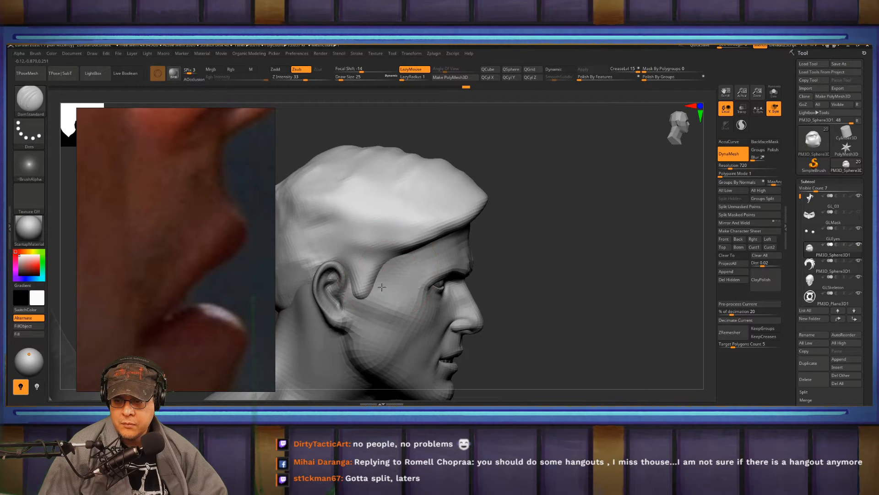
left_click_drag(563, 233, 539, 232)
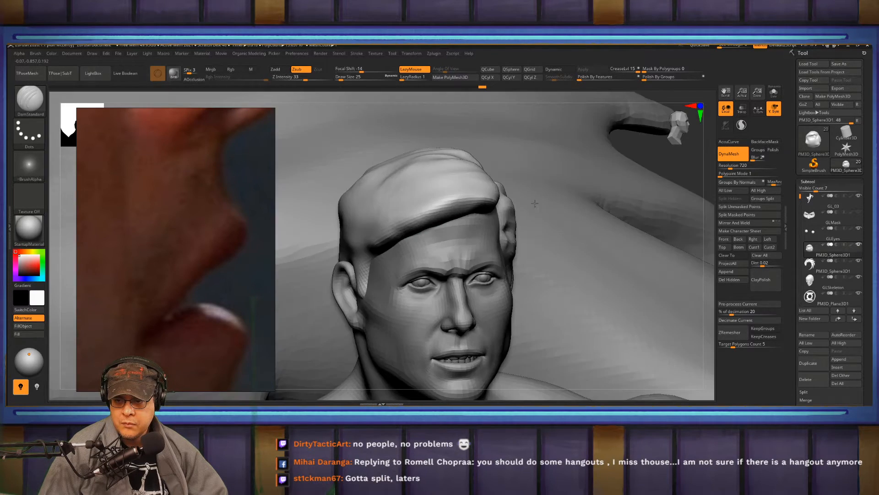
key("b")
key("c")
key("b")
left_click_drag(450, 199, 369, 247)
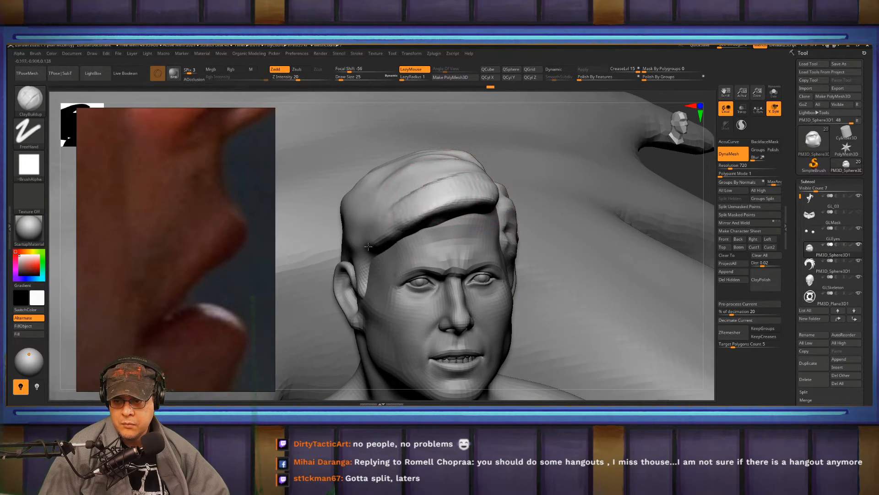
left_click_drag(541, 225, 578, 227)
left_click_drag(348, 242, 320, 233)
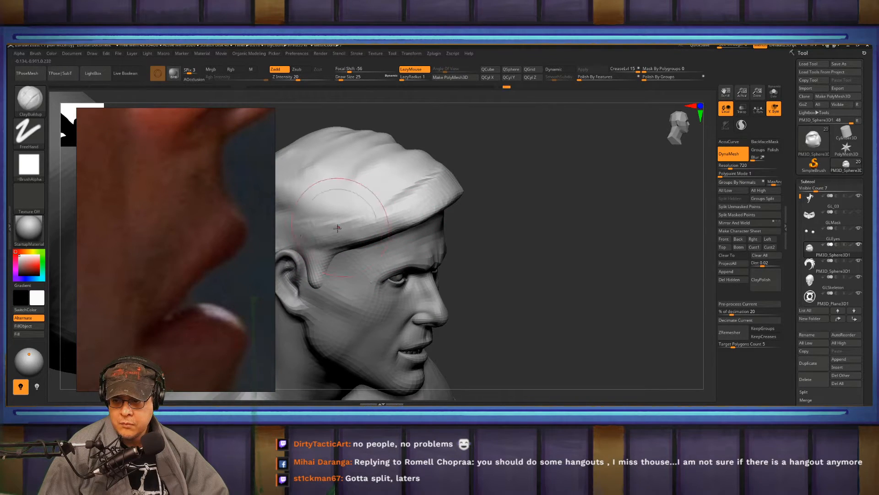
left_click_drag(410, 189, 323, 231)
left_click_drag(420, 180, 347, 207)
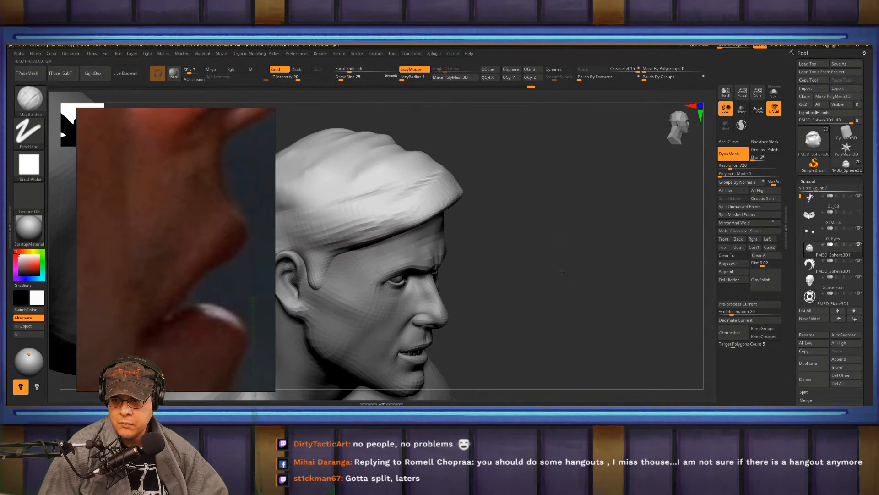
Layer ClayBuildup strokes over the side of the hair above the ear, running back toward the crown
mouse_move(516, 183)
left_mouse_down("alt")
mouse_move(551, 248)
mouse_move(659, 221)
left_mouse_up("alt")
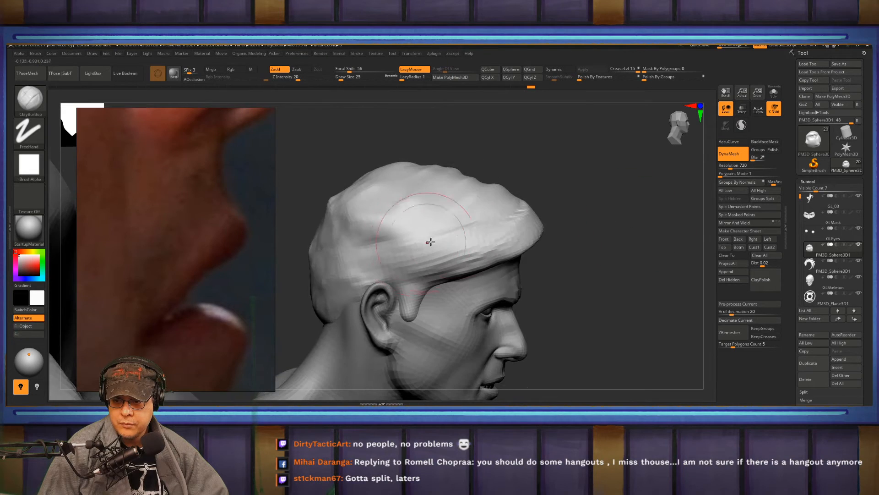
left_click_drag(406, 236, 359, 254)
left_click_drag(401, 202, 331, 215)
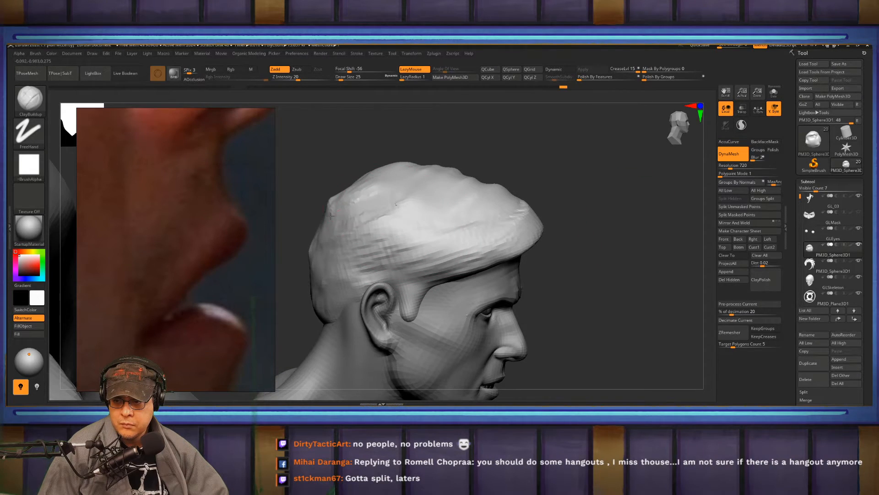
left_click_drag(405, 225, 376, 239)
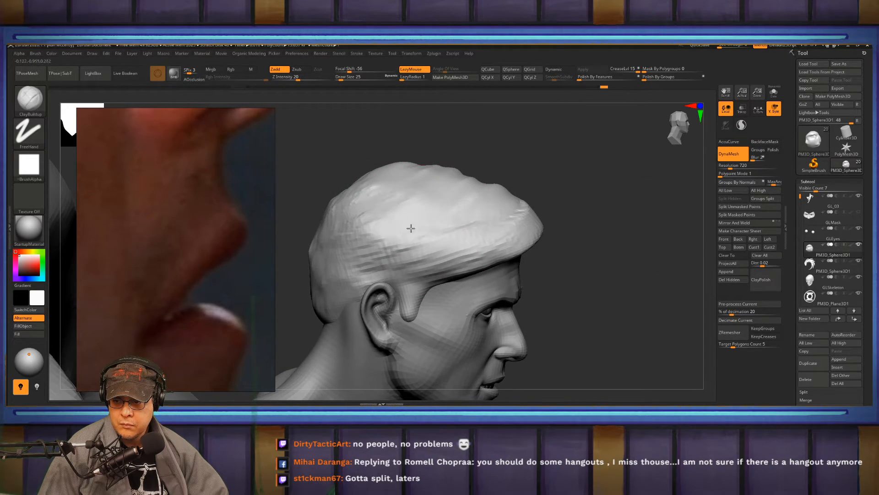
left_click_drag(440, 234, 409, 248)
left_click_drag(472, 226, 441, 249)
mouse_move(503, 238)
left_mouse_down()
mouse_move(469, 252)
mouse_move(390, 251)
mouse_move(350, 238)
left_mouse_up()
Add ClayBuildup strands to the parted side of the hair, above and behind the ear
mouse_move(593, 206)
left_mouse_down()
mouse_move(566, 193)
mouse_move(579, 196)
left_mouse_up()
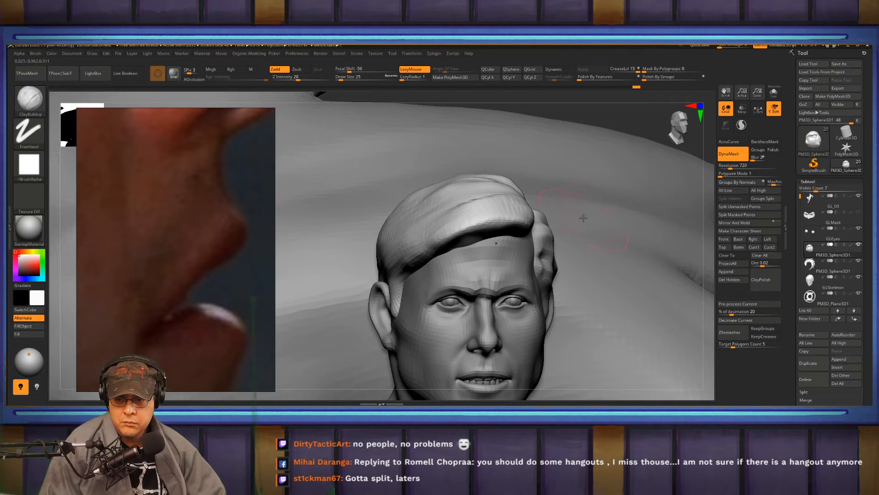
mouse_move(557, 229)
left_mouse_down("alt")
mouse_move(523, 194)
mouse_move(434, 231)
mouse_move(516, 248)
mouse_move(549, 209)
left_mouse_up("alt")
left_click_drag(603, 212, 568, 224)
mouse_move(600, 256)
left_mouse_down()
mouse_move(578, 206)
mouse_move(626, 249)
left_mouse_up()
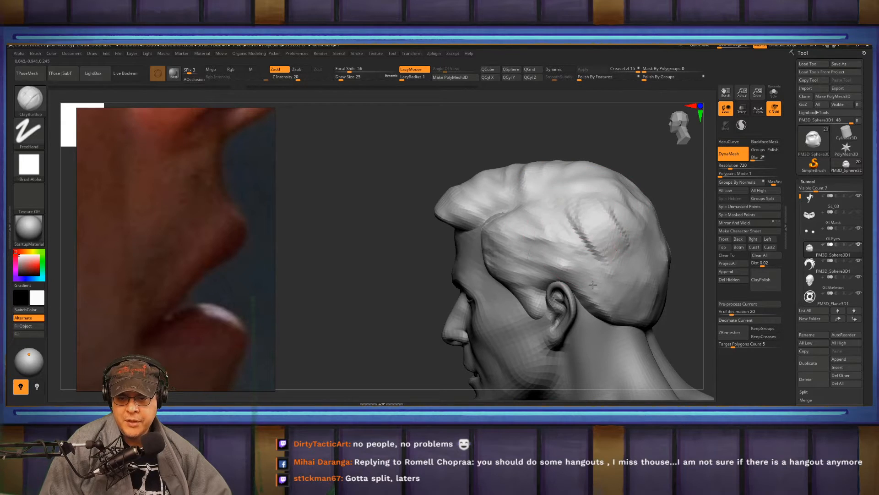
mouse_move(540, 244)
left_mouse_down()
mouse_move(581, 268)
mouse_move(563, 239)
mouse_move(578, 227)
mouse_move(590, 249)
left_mouse_up()
mouse_move(672, 183)
left_mouse_down()
mouse_move(623, 202)
mouse_move(449, 230)
mouse_move(439, 248)
mouse_move(461, 202)
mouse_move(499, 187)
mouse_move(473, 168)
mouse_move(493, 207)
mouse_move(518, 215)
mouse_move(536, 205)
mouse_move(549, 215)
mouse_move(508, 202)
mouse_move(526, 234)
left_mouse_up()
left_click_drag(644, 286, 643, 242)
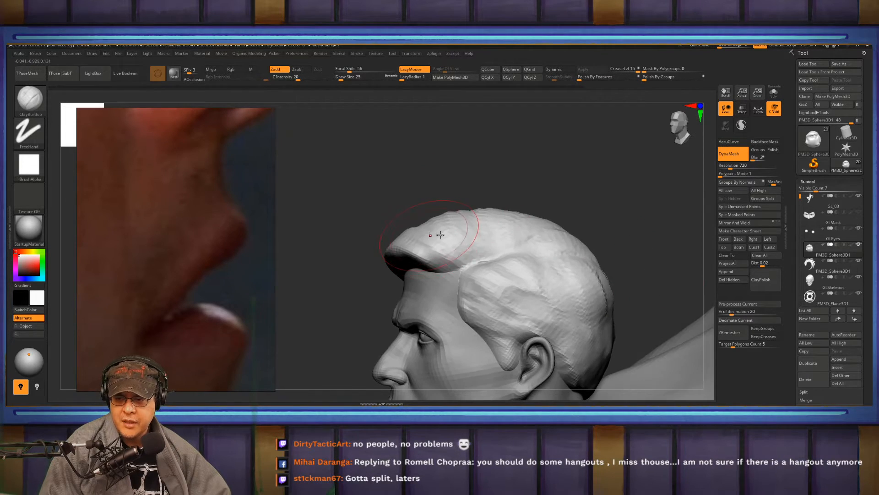
Continue the ClayBuildup strands from the swept side around to the back of the head
mouse_move(330, 216)
left_mouse_down()
mouse_move(416, 251)
mouse_move(750, 176)
left_mouse_up()
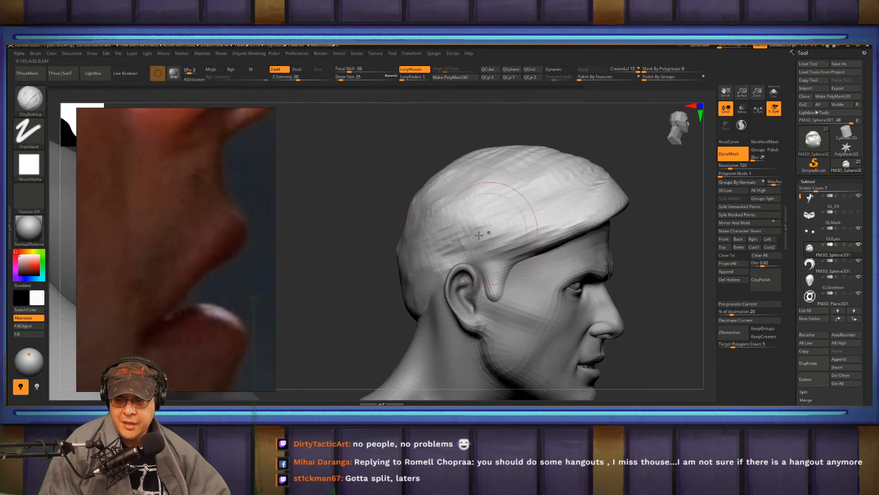
mouse_move(527, 192)
left_mouse_down()
mouse_move(476, 243)
mouse_move(436, 252)
left_mouse_up()
left_click_drag(374, 248, 583, 215)
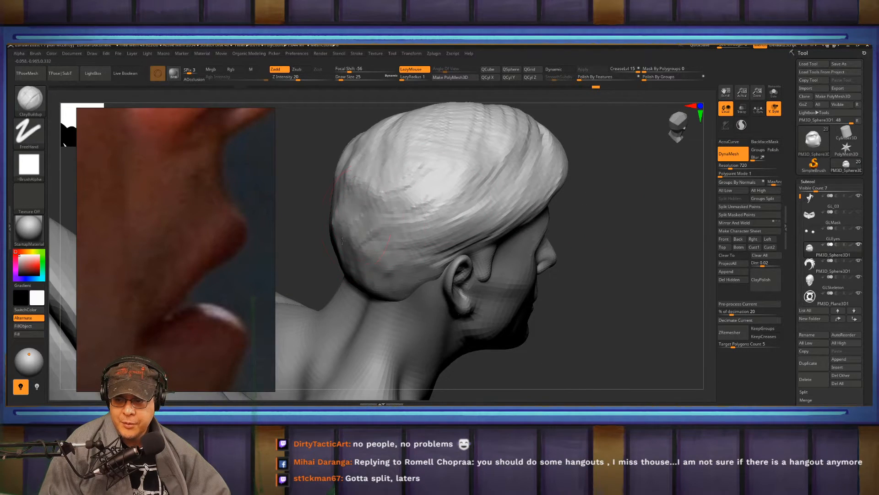
mouse_move(407, 201)
left_mouse_down()
mouse_move(396, 252)
mouse_move(362, 275)
left_mouse_up()
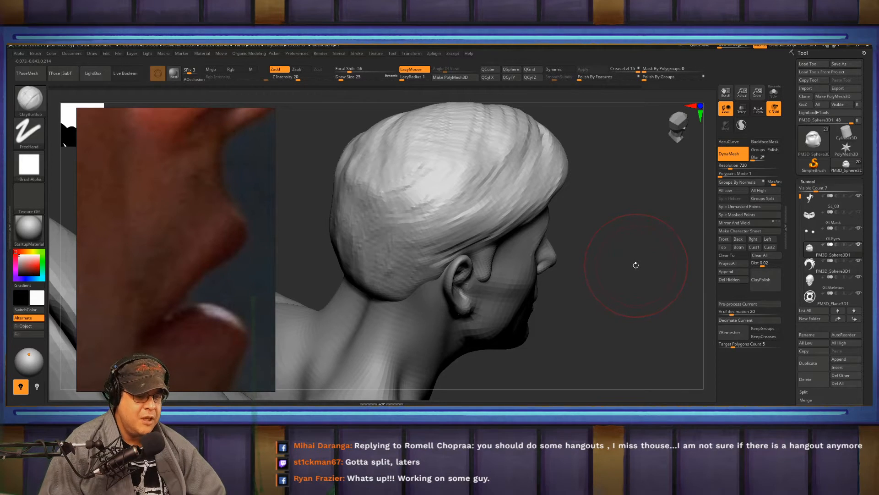
Switch to the Orb_Cracks brush at Draw Size 21 and cut strand grooves into the front of the fringe
mouse_move(626, 258)
left_mouse_down()
mouse_move(490, 208)
mouse_move(518, 210)
mouse_move(497, 202)
mouse_move(594, 184)
left_mouse_up()
key("b")
key("d")
key("s")
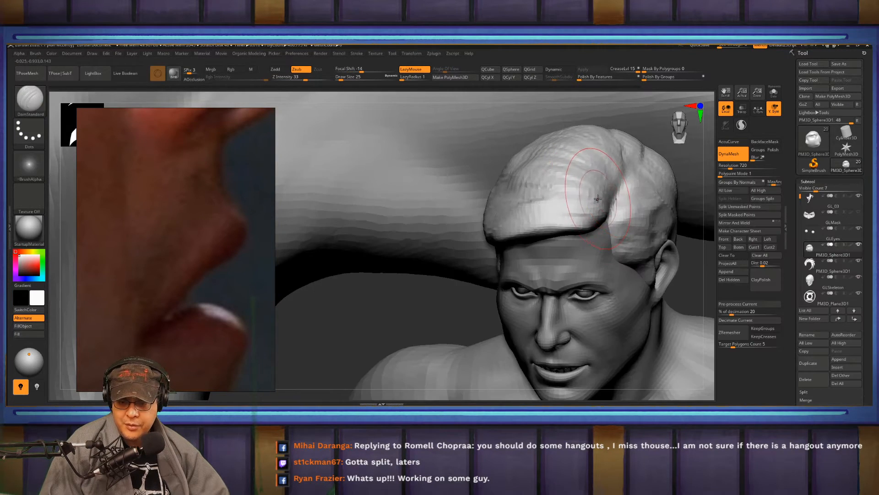
key("b")
key("o")
key("c")
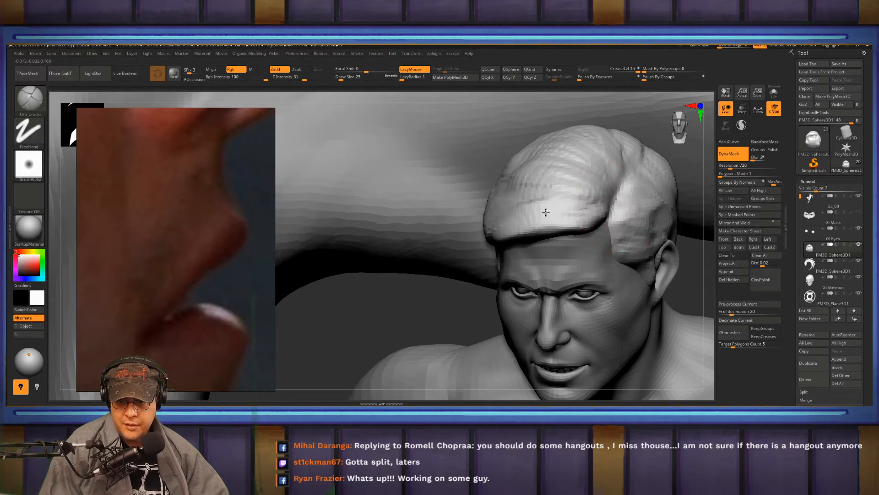
mouse_move(582, 198)
right_mouse_down()
mouse_move(595, 215)
mouse_move(603, 198)
right_mouse_up()
key("s")
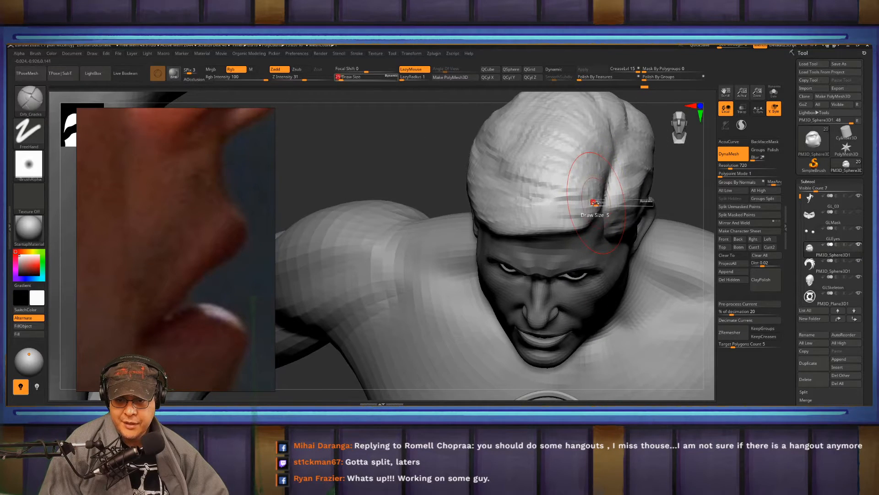
left_click_drag(594, 202, 468, 203)
left_click_drag(591, 193, 533, 182)
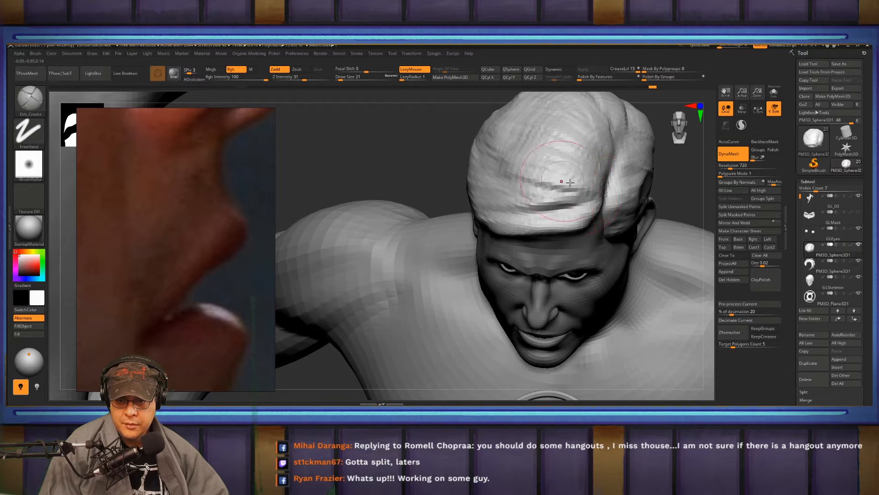
Cut Orb_Cracks grooves along the top of the hair and outward from the parting, smoothing the area beside it
right_click_drag(504, 165, 583, 242)
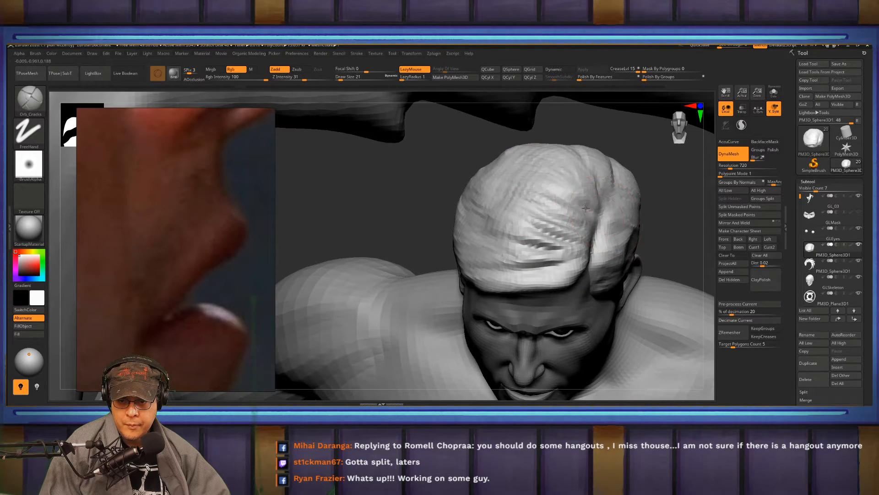
right_click_drag(586, 208, 562, 181)
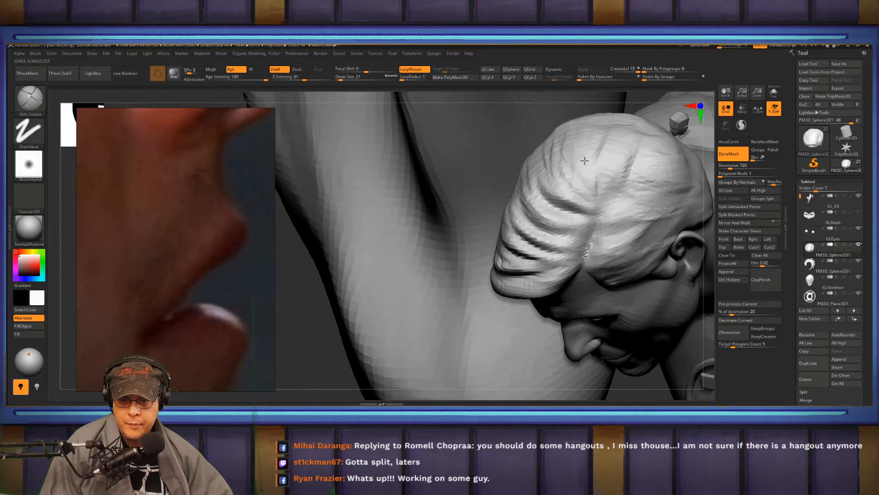
left_click_drag(585, 161, 592, 197)
mouse_move(631, 140)
left_mouse_down()
mouse_move(608, 196)
mouse_move(675, 215)
left_mouse_up()
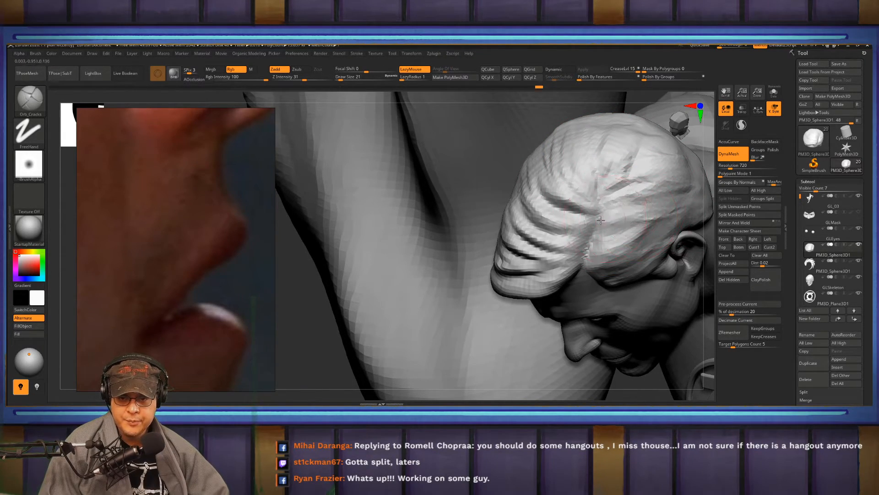
mouse_move(601, 220)
left_mouse_down()
mouse_move(673, 202)
mouse_move(658, 212)
left_mouse_up()
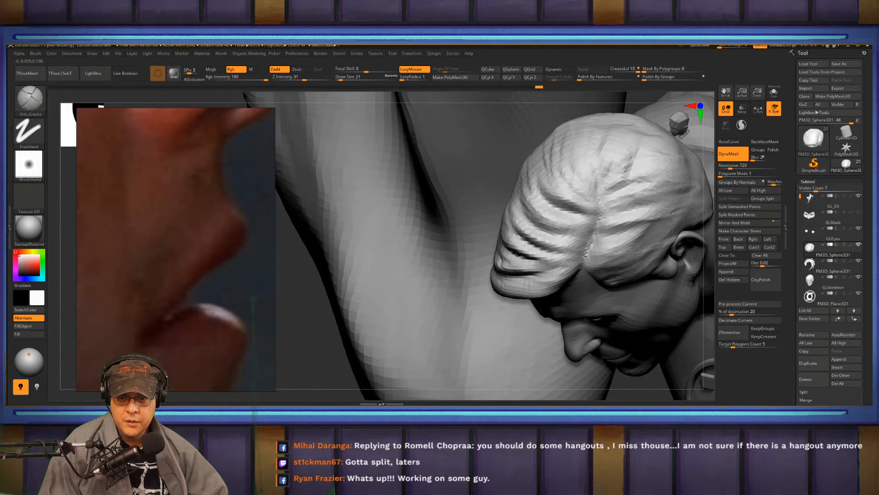
mouse_move(626, 244)
left_mouse_down("shift")
mouse_move(600, 243)
mouse_move(609, 247)
mouse_move(578, 265)
left_mouse_up("shift")
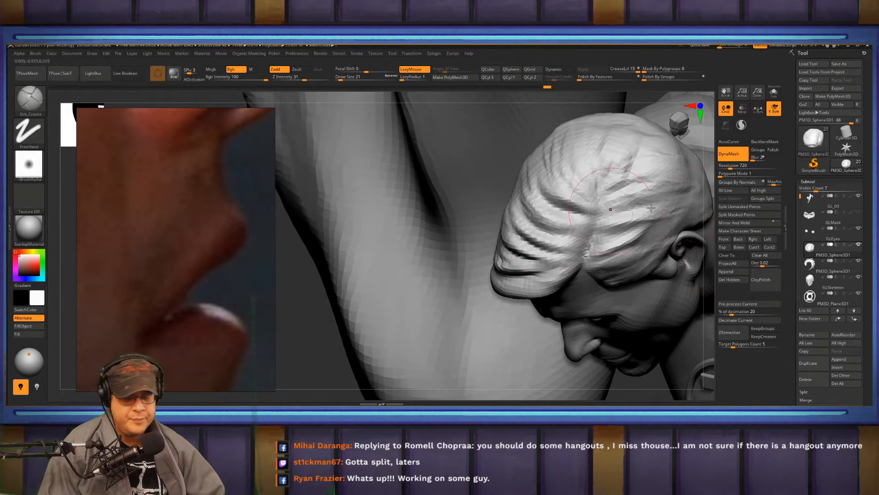
Carve Orb_Cracks strands from the parting and temple back toward the ear
right_click_drag(610, 258, 659, 254)
mouse_move(598, 294)
left_mouse_down()
mouse_move(668, 250)
mouse_move(659, 268)
mouse_move(692, 252)
left_mouse_up()
left_click_drag(633, 301, 690, 258)
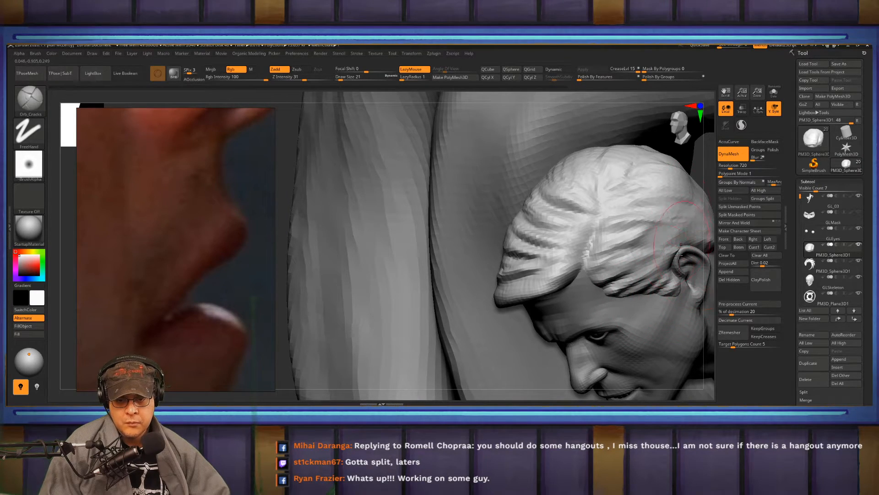
mouse_move(616, 257)
left_mouse_down()
mouse_move(688, 223)
mouse_move(635, 229)
left_mouse_up()
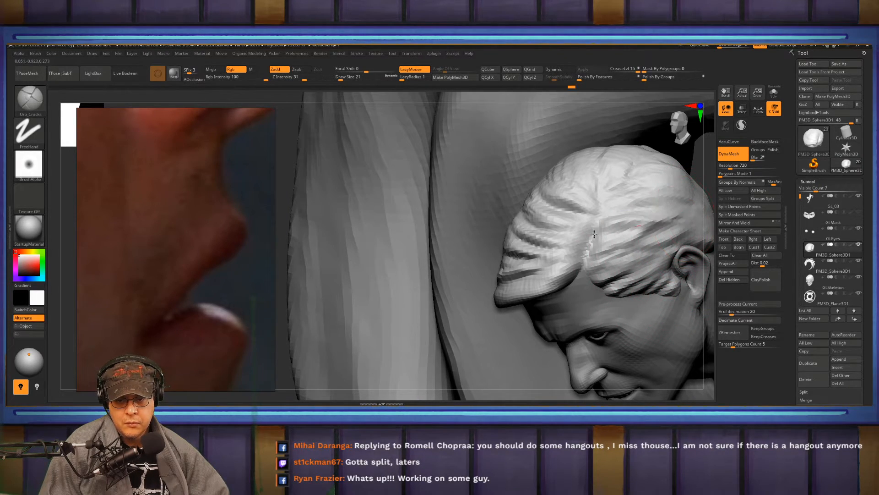
mouse_move(627, 227)
right_mouse_down()
mouse_move(610, 208)
mouse_move(632, 213)
mouse_move(640, 237)
right_mouse_up()
Extend the Orb_Cracks strand grooves over the hair behind the ear on the parted side
key("f")
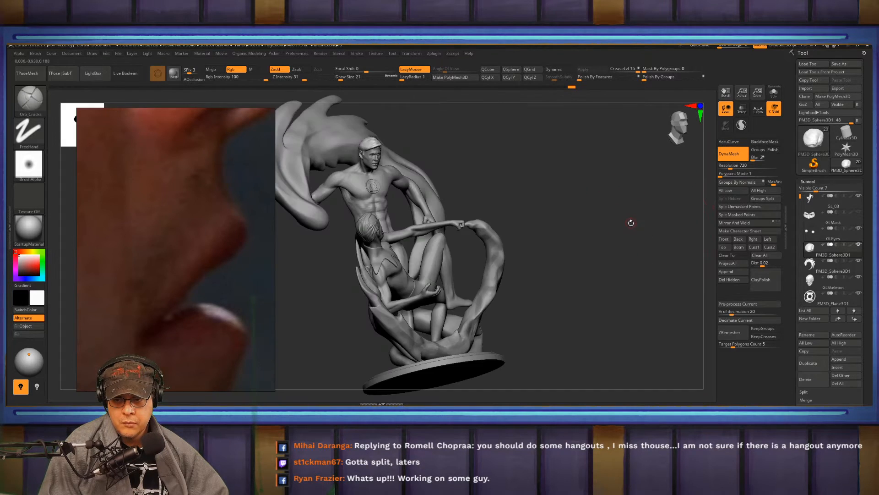
left_click_drag(630, 222, 628, 307)
left_click_drag(316, 130, 486, 311, "alt")
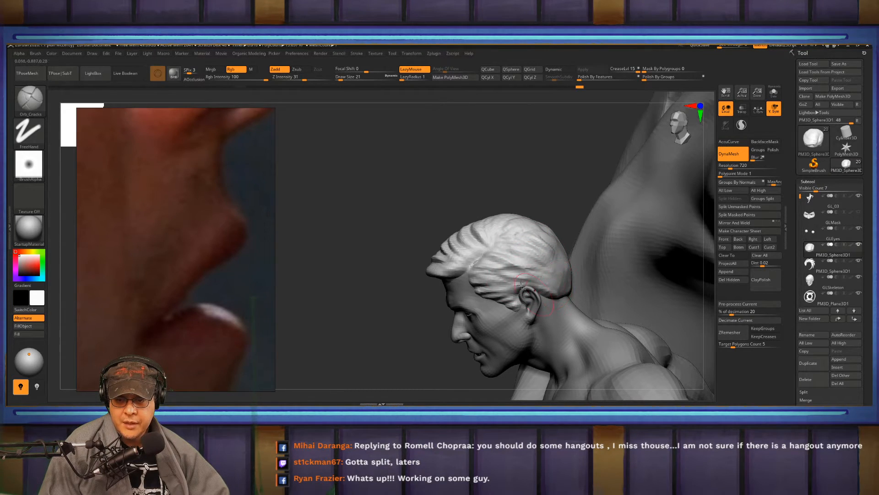
right_click_drag(559, 302, 568, 279)
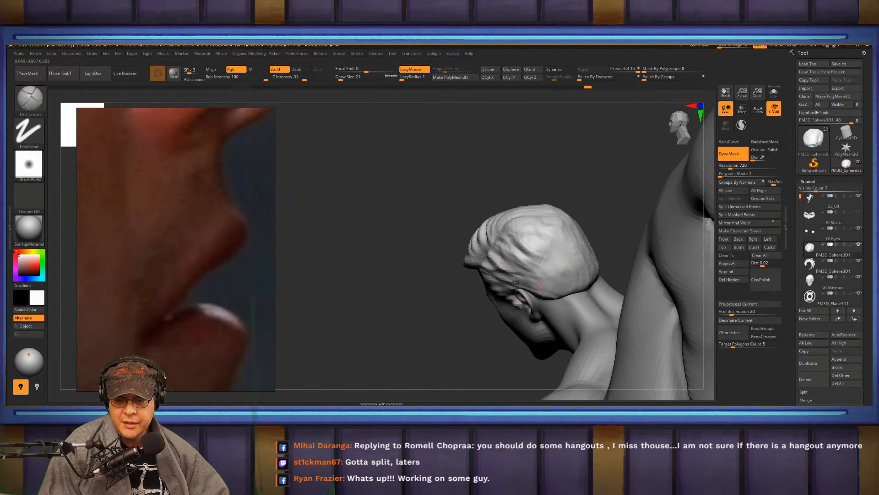
left_click_drag(561, 286, 571, 277)
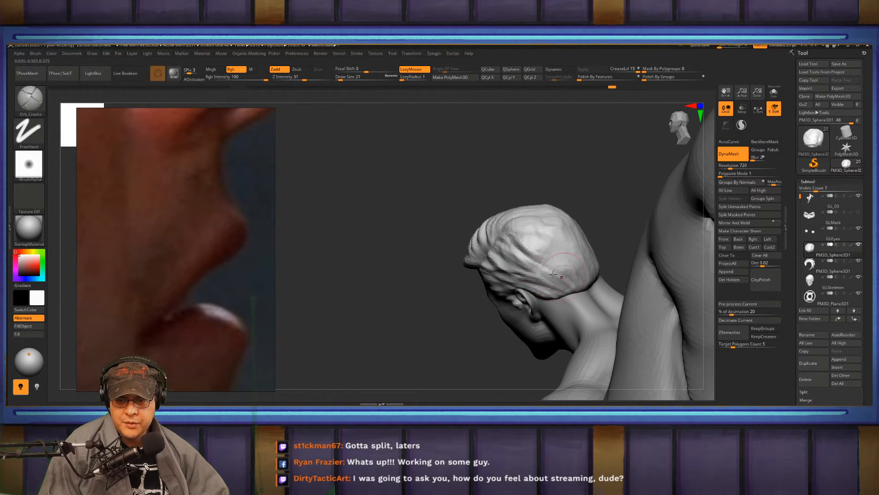
Carve Orb_Cracks strands over the crown and back of the head and around to the swept side
right_click_drag(574, 255, 529, 243)
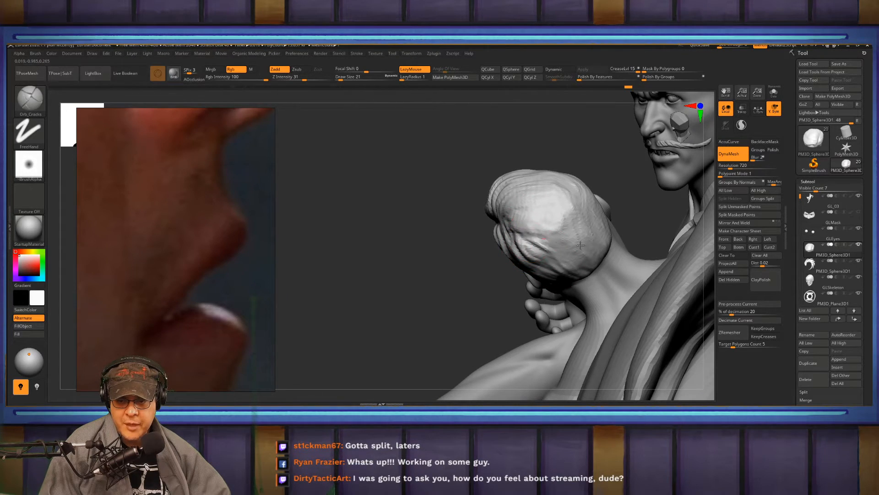
right_click_drag(564, 237, 502, 265)
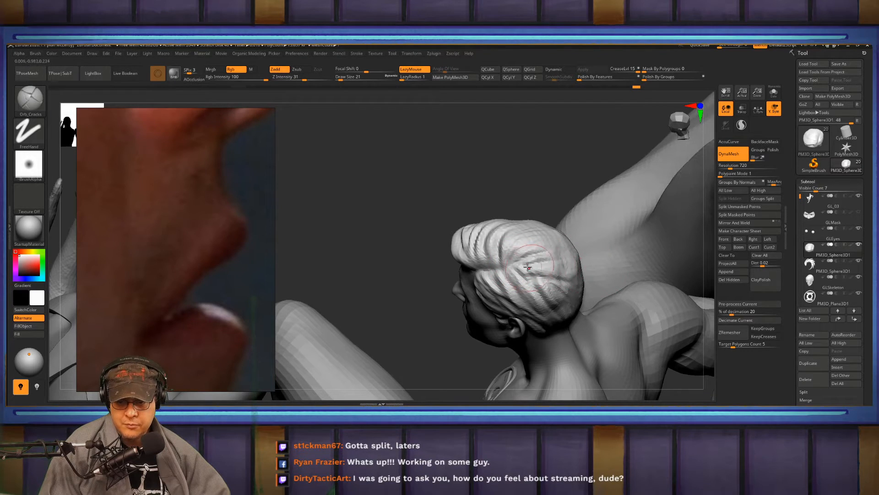
right_click_drag(561, 268, 531, 231)
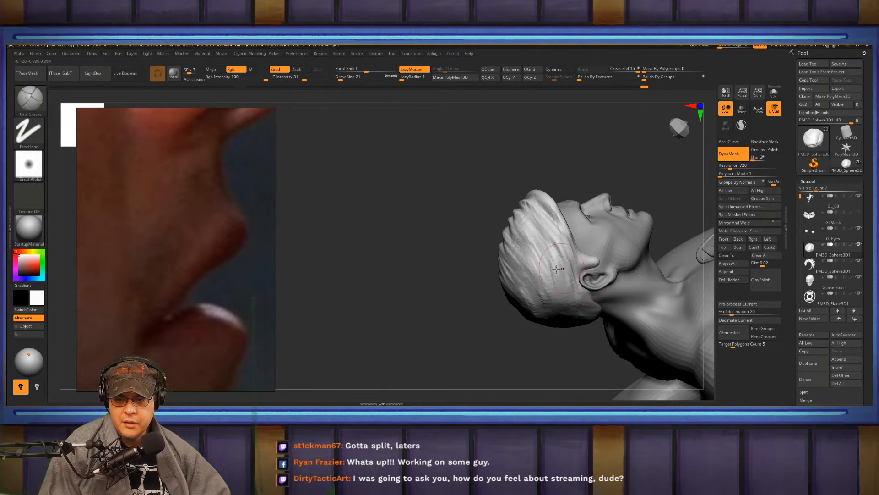
right_click_drag(557, 269, 585, 242)
right_click_drag(550, 268, 559, 210)
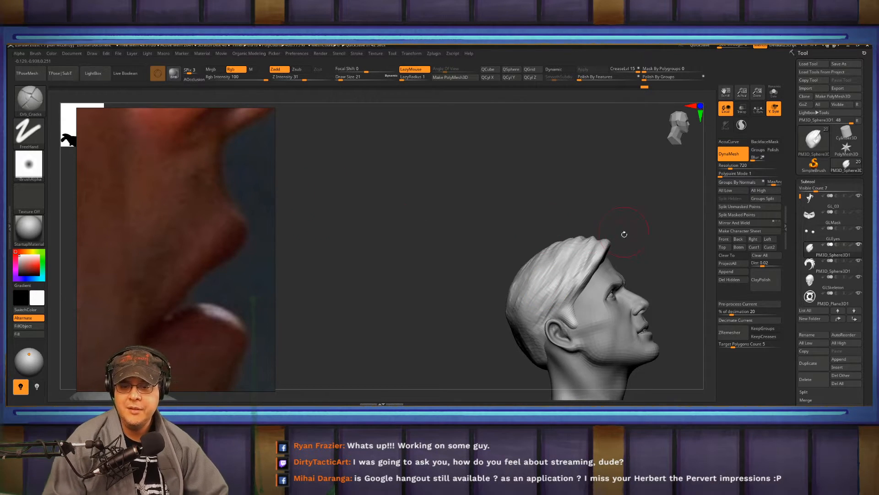
Carve Orb_Cracks strands on the swept side from the fringe back over the temple toward the ear
mouse_move(624, 233)
left_mouse_down()
mouse_move(642, 243)
mouse_move(611, 206)
mouse_move(575, 218)
mouse_move(589, 261)
mouse_move(597, 255)
mouse_move(417, 240)
mouse_move(428, 329)
mouse_move(412, 275)
mouse_move(447, 215)
mouse_move(488, 229)
mouse_move(575, 217)
mouse_move(578, 250)
left_mouse_up()
key("f")
left_click_drag(497, 220, 445, 253, "alt")
left_click_drag(579, 215, 527, 220)
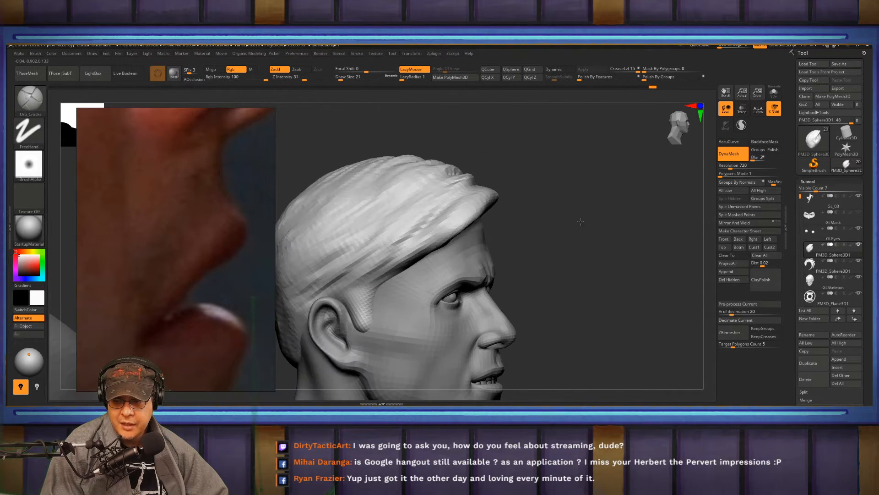
mouse_move(433, 240)
left_mouse_down()
mouse_move(380, 269)
mouse_move(341, 275)
left_mouse_up()
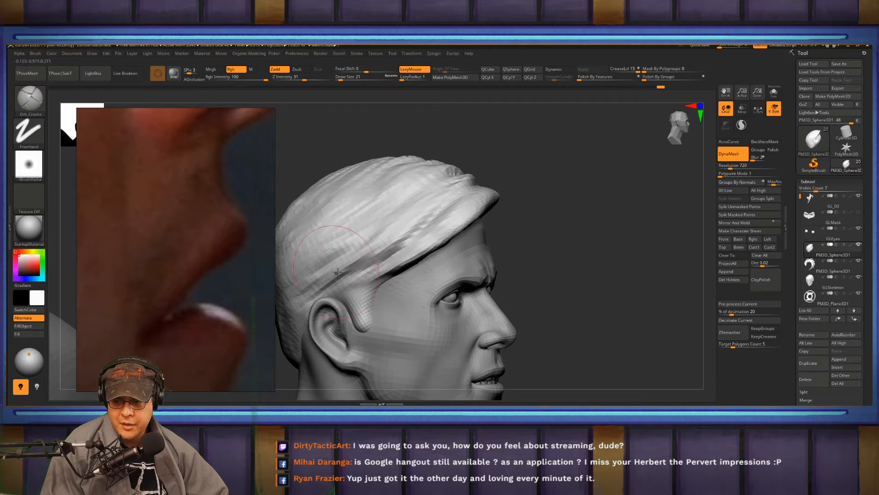
left_click_drag(372, 247, 308, 277)
Extend the Orb_Cracks strand grooves above and behind the swept-side ear, down toward the nape
mouse_move(545, 252)
left_mouse_down("alt")
mouse_move(587, 208)
mouse_move(673, 215)
left_mouse_up("alt")
left_click_drag(444, 143, 358, 209)
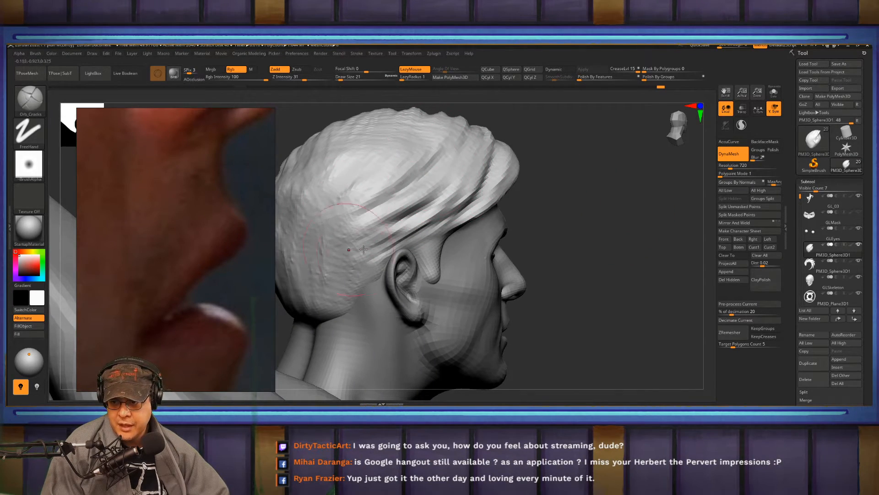
left_click_drag(393, 253, 348, 298)
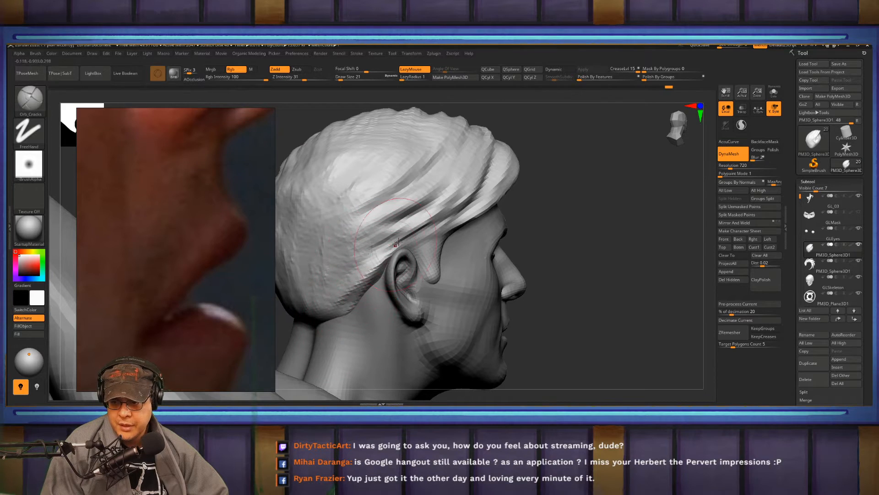
left_click_drag(389, 246, 342, 274)
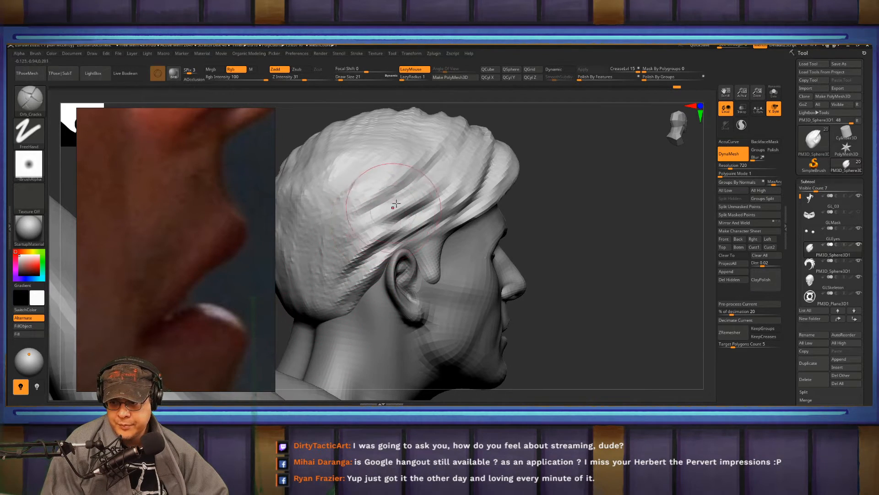
left_click_drag(390, 209, 339, 251)
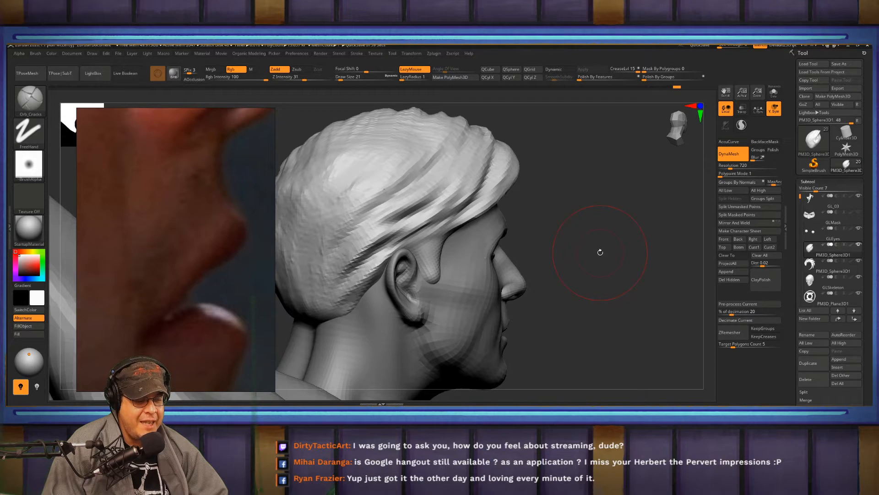
Groove the underside of the front fringe and cut long Orb_Cracks strands along the upper swept side
left_click_drag(632, 261, 504, 201)
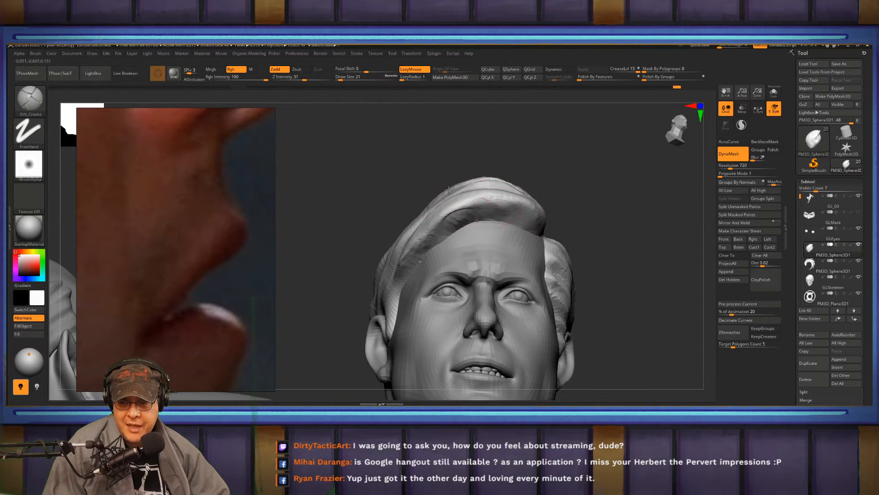
key("ctrl")
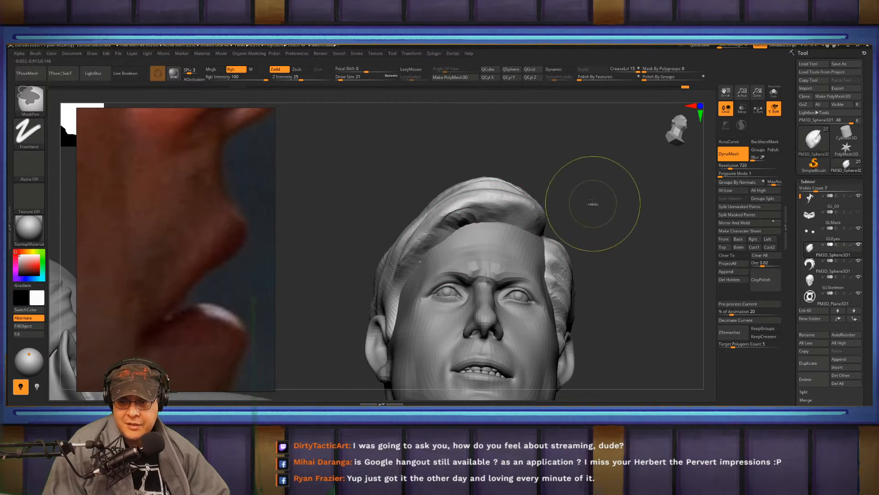
left_click_drag(580, 202, 593, 228)
left_click_drag(520, 199, 435, 229)
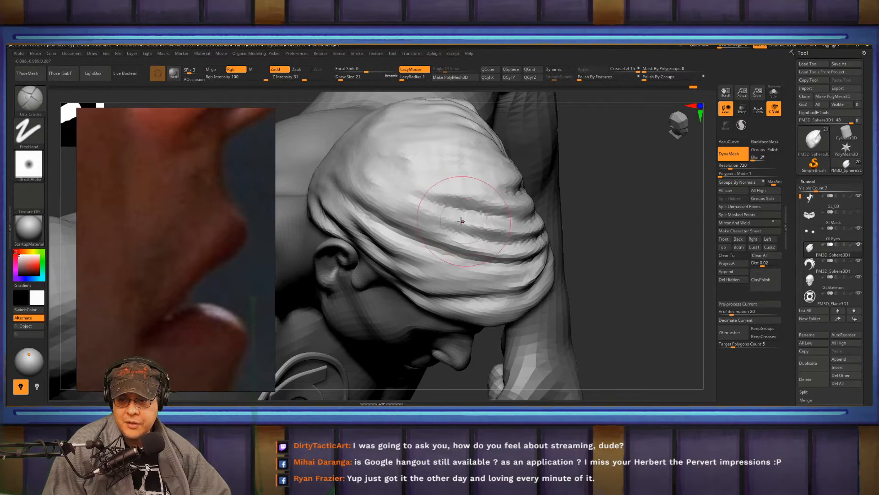
left_click_drag(367, 177, 449, 212)
left_click_drag(381, 195, 439, 222)
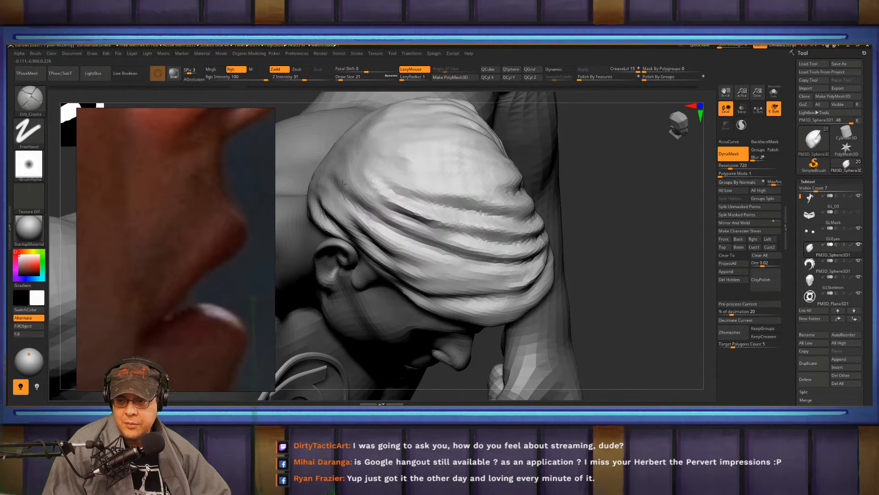
Carve long Orb_Cracks strands across the top of the head and crown on the swept side
mouse_move(390, 221)
right_mouse_down()
mouse_move(501, 224)
mouse_move(506, 247)
right_mouse_up()
left_click_drag(535, 238, 425, 220)
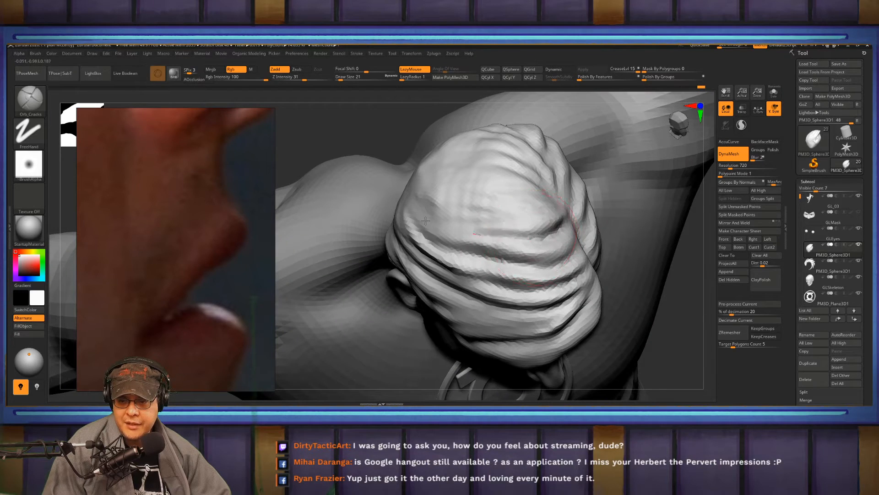
left_click_drag(549, 210, 411, 203)
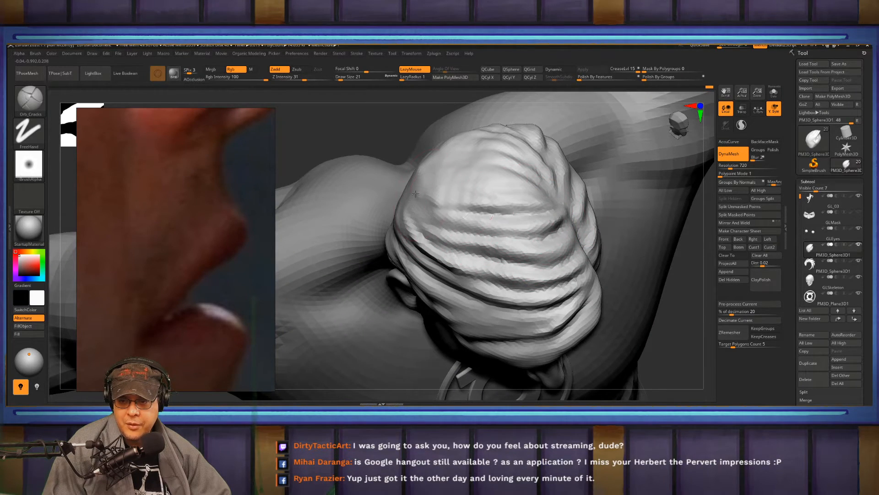
right_click_drag(519, 191, 515, 258)
left_click_drag(522, 279, 422, 304)
right_click_drag(523, 277, 442, 269)
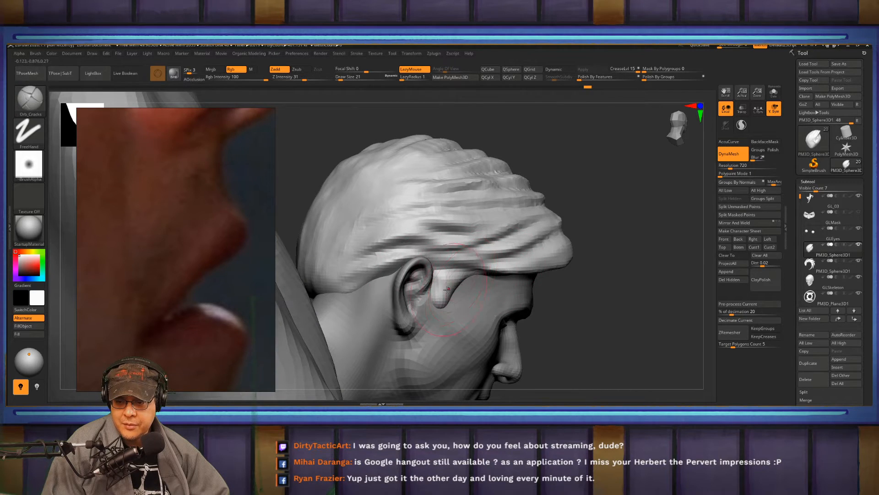
Cut Orb_Cracks strands radiating from the parting over the top and the parted side of the hair
right_click_drag(473, 304, 530, 222)
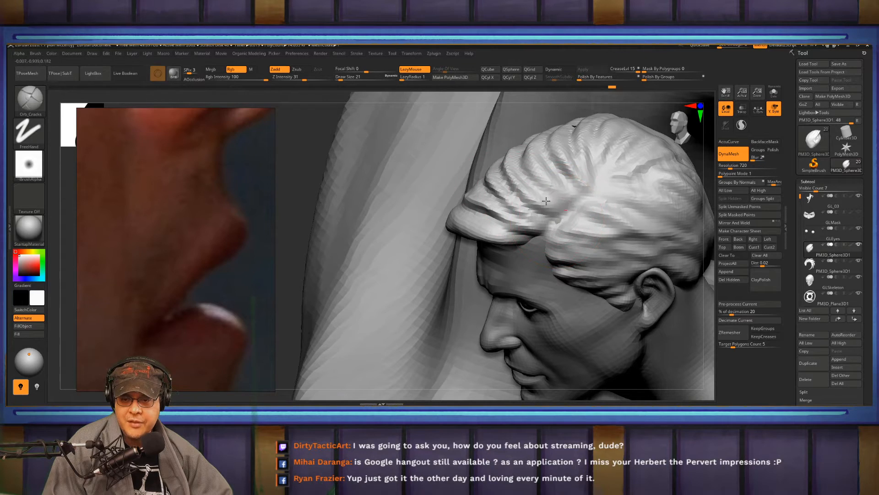
right_click_drag(557, 229, 522, 213)
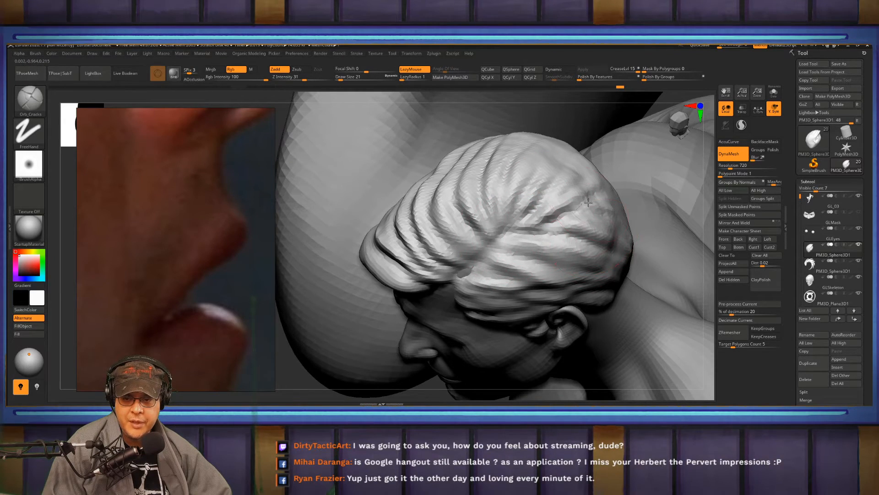
mouse_move(509, 247)
left_mouse_down()
mouse_move(545, 251)
mouse_move(541, 262)
left_mouse_up()
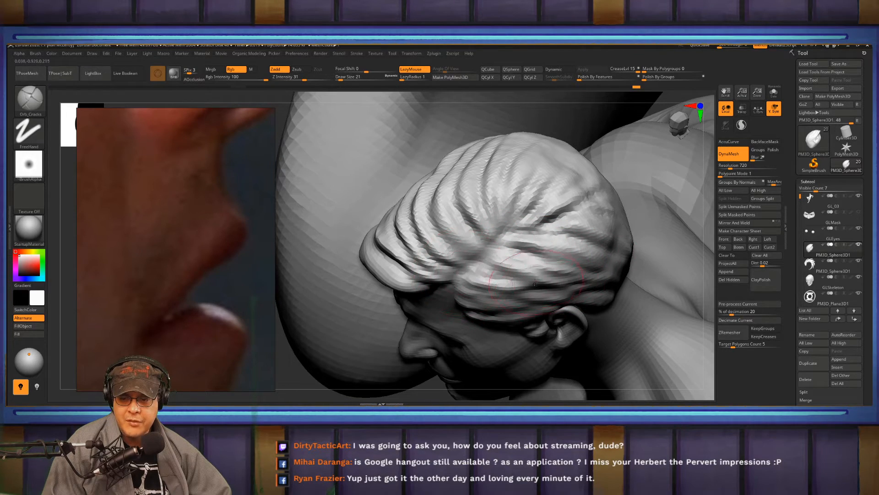
Carve flowing Orb_Cracks strands from the crown down across the back of the head
mouse_move(535, 283)
right_mouse_down()
mouse_move(518, 277)
mouse_move(554, 261)
mouse_move(466, 235)
mouse_move(509, 202)
mouse_move(537, 221)
mouse_move(504, 200)
right_mouse_up()
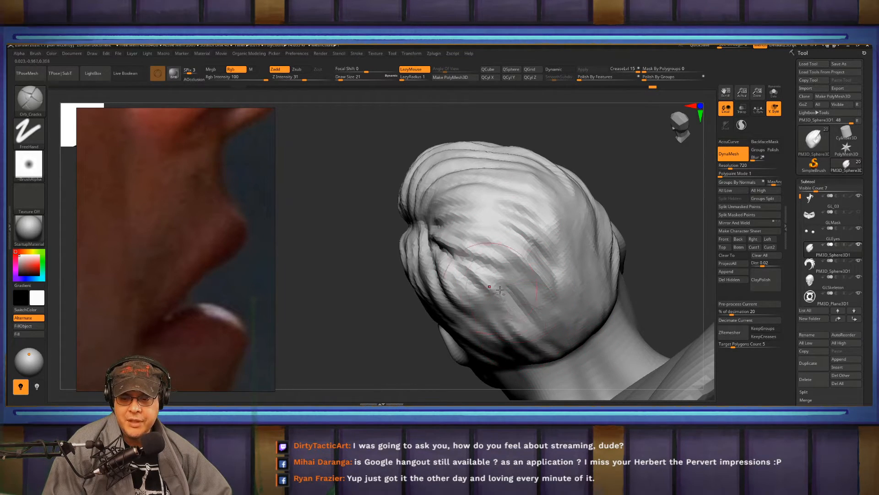
left_click_drag(567, 346, 532, 311)
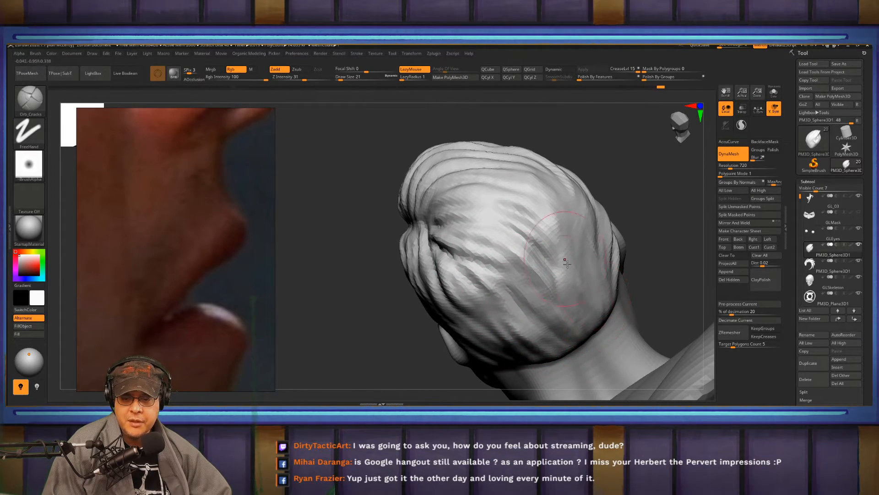
mouse_move(663, 238)
left_mouse_down()
mouse_move(655, 275)
mouse_move(536, 276)
left_mouse_up()
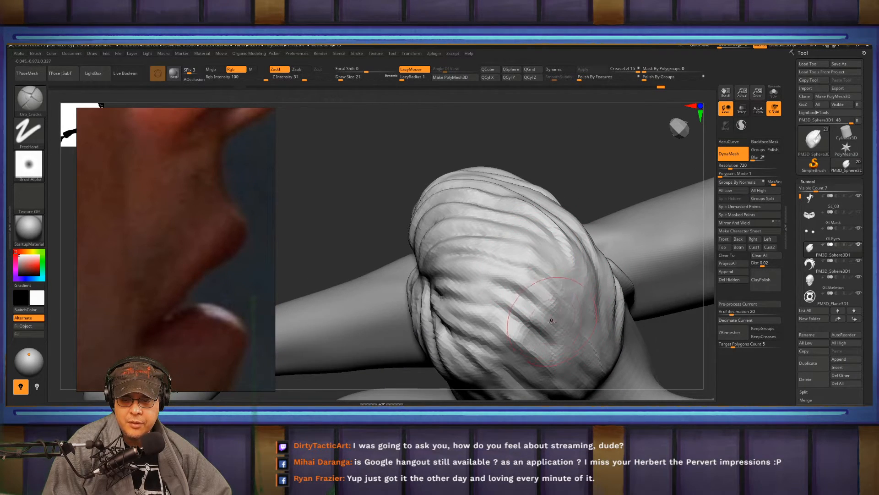
left_click_drag(553, 323, 541, 312)
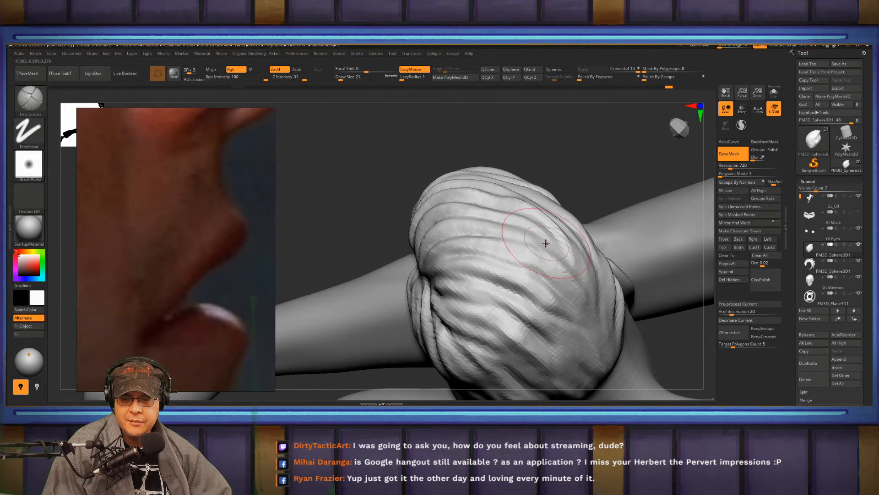
mouse_move(610, 270)
left_mouse_down()
mouse_move(604, 360)
mouse_move(592, 320)
mouse_move(525, 311)
left_mouse_up()
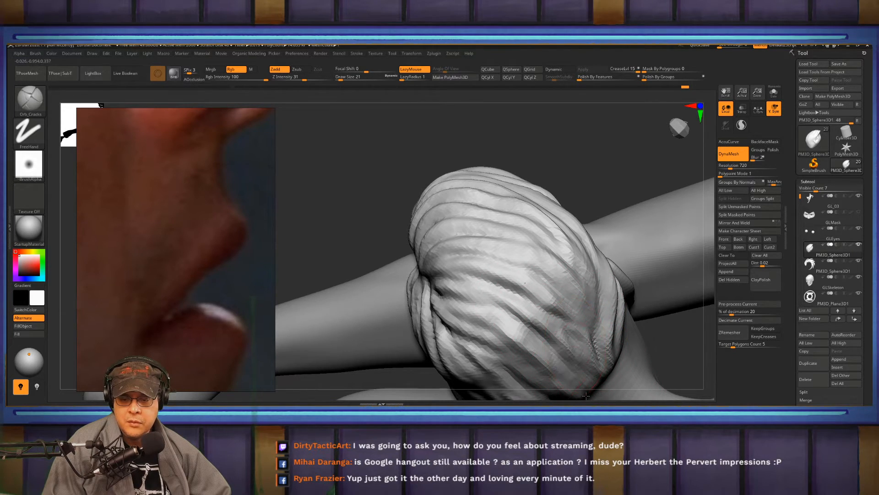
Carve Orb_Cracks strands over the parted side from the temple back above and behind the ear
right_click_drag(574, 308, 580, 262)
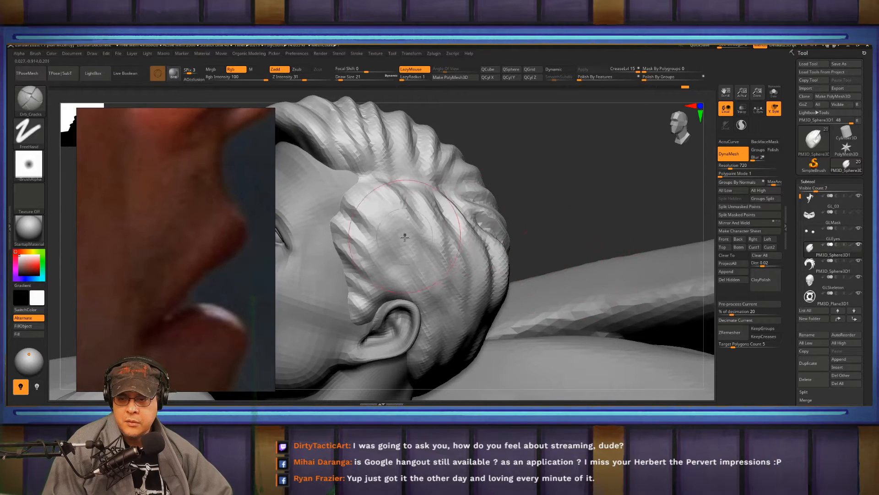
left_click_drag(364, 197, 419, 275)
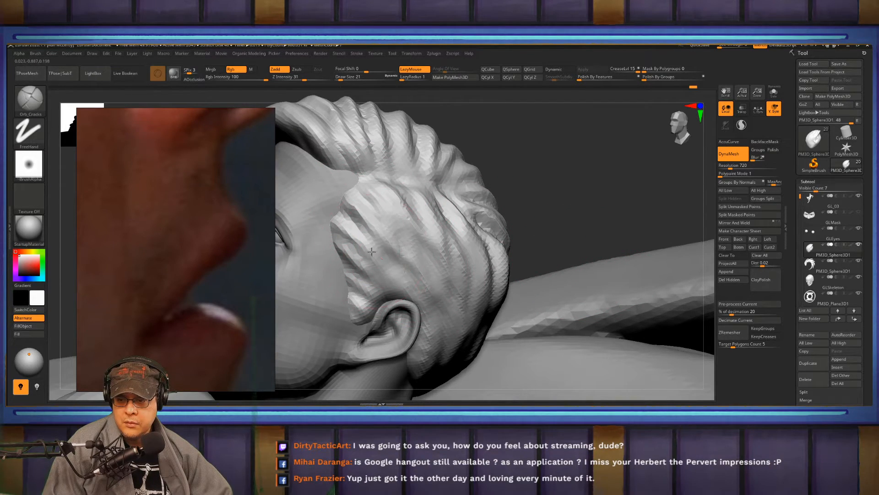
left_click_drag(372, 248, 423, 290)
left_click_drag(370, 267, 418, 301)
left_click_drag(549, 220, 442, 302)
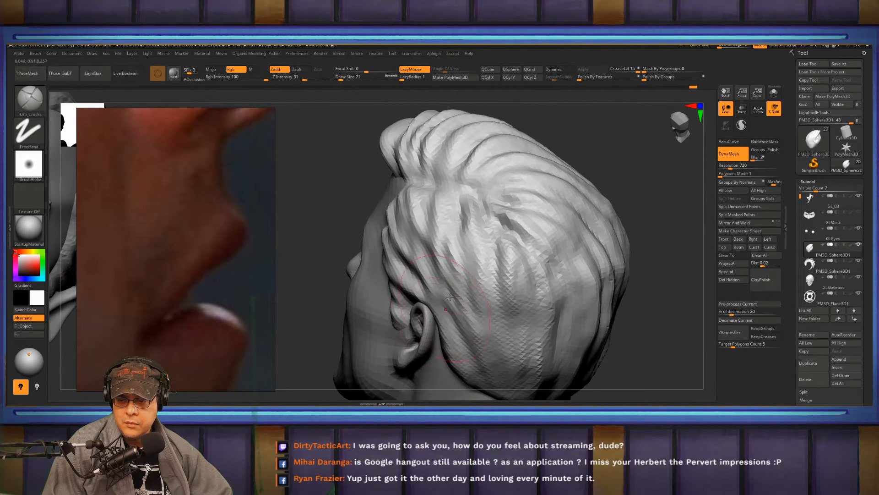
Shape a small hair tuft at the swept-side temple hairline below the fringe and smooth it
key("f")
mouse_move(563, 261)
left_mouse_down()
mouse_move(596, 234)
mouse_move(545, 207)
mouse_move(577, 209)
left_mouse_up()
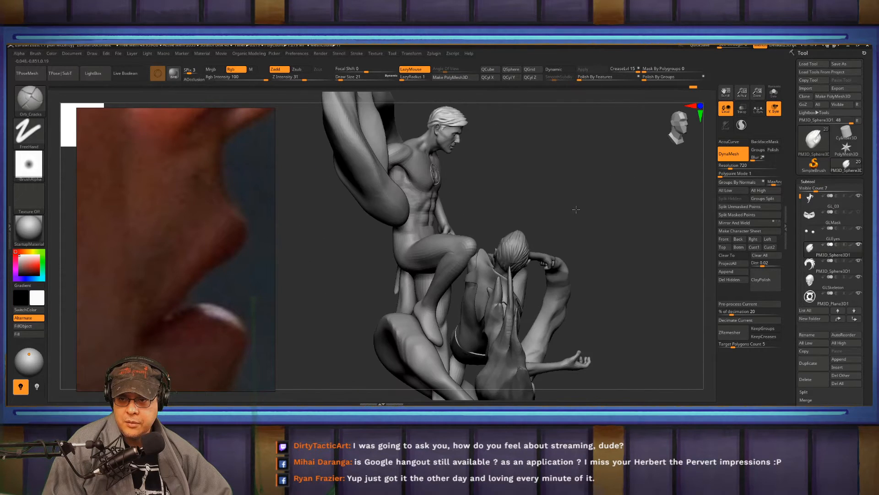
mouse_move(578, 173)
left_mouse_down("alt")
mouse_move(604, 257)
mouse_move(600, 247)
mouse_move(571, 244)
mouse_move(597, 249)
left_mouse_up("alt")
left_click_drag(602, 280, 609, 343, "alt")
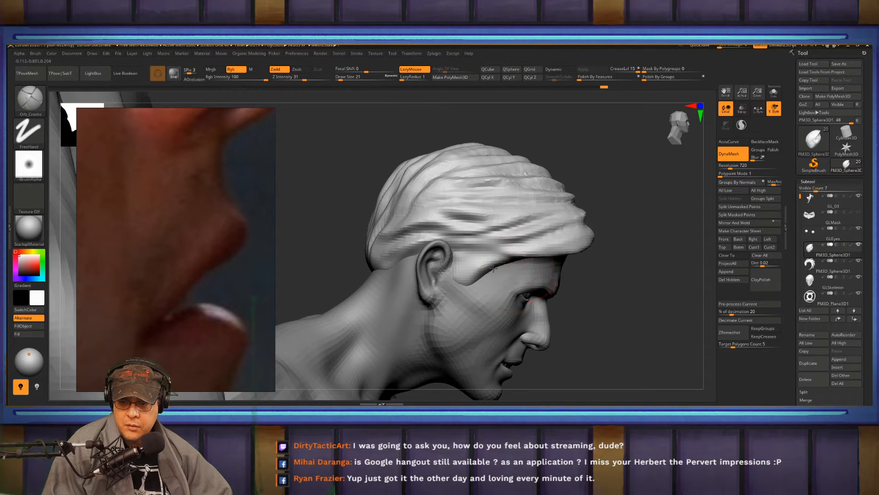
left_click_drag(598, 280, 523, 260)
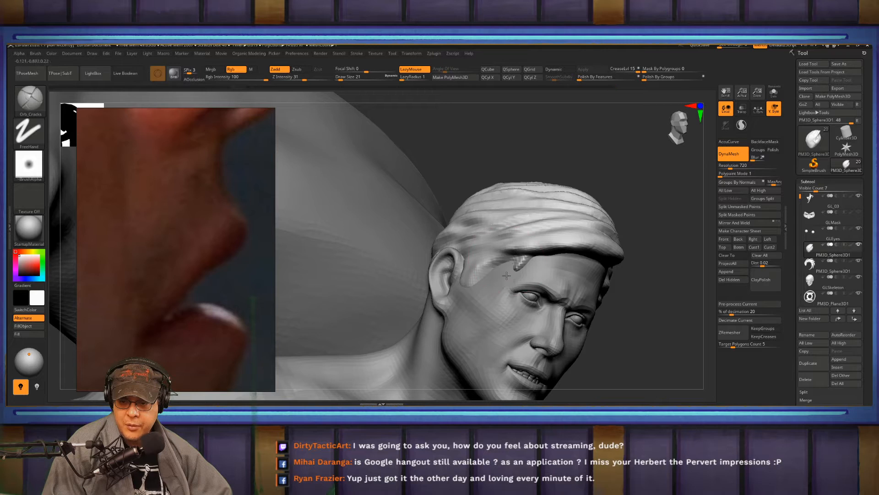
key("shift")
left_click_drag(653, 278, 705, 291)
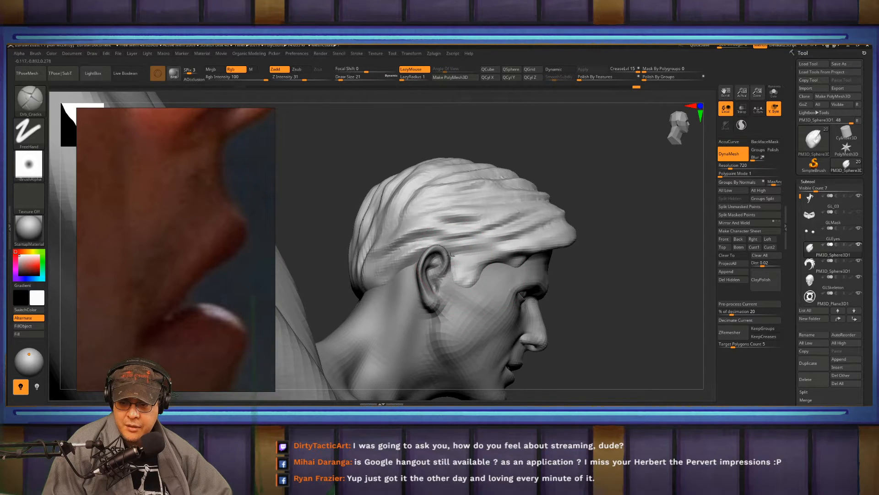
Define the parted-side hairline and sideburn, and deepen the strand grooves above and behind the swept-side ear
mouse_move(594, 252)
left_mouse_down()
mouse_move(640, 251)
mouse_move(581, 239)
mouse_move(600, 226)
mouse_move(598, 214)
left_mouse_up()
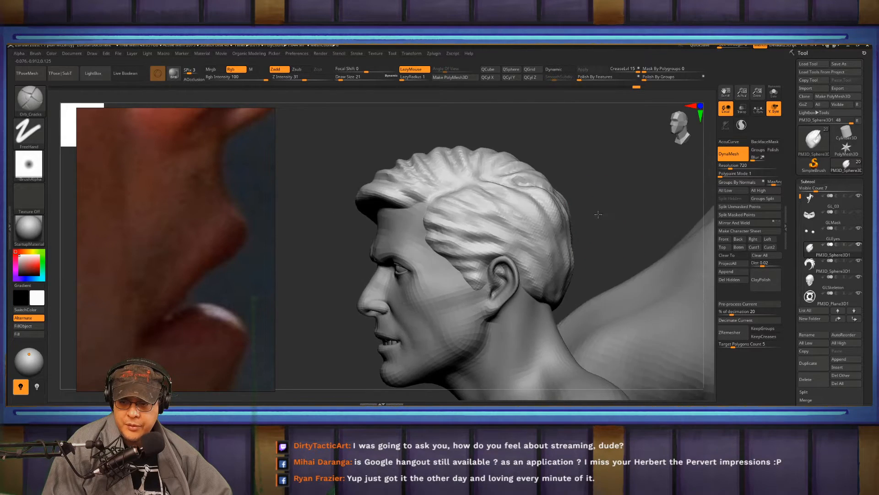
left_click_drag(423, 221, 424, 212)
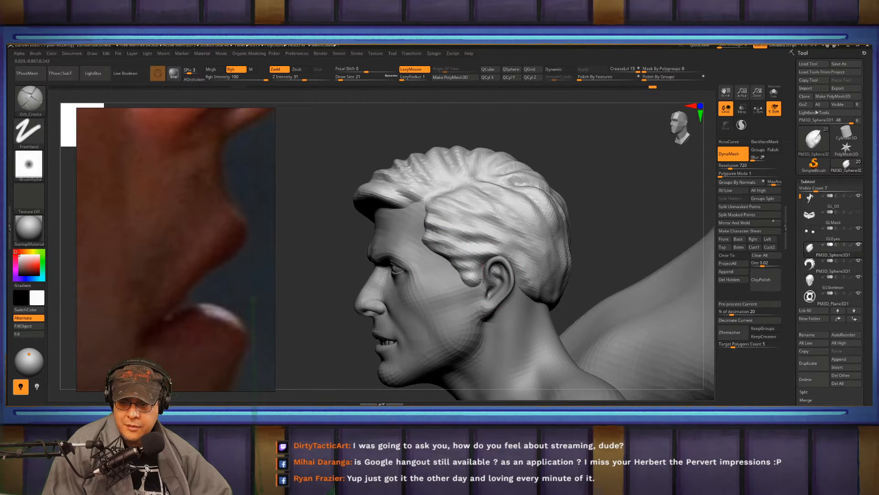
right_click_drag(518, 241, 550, 241)
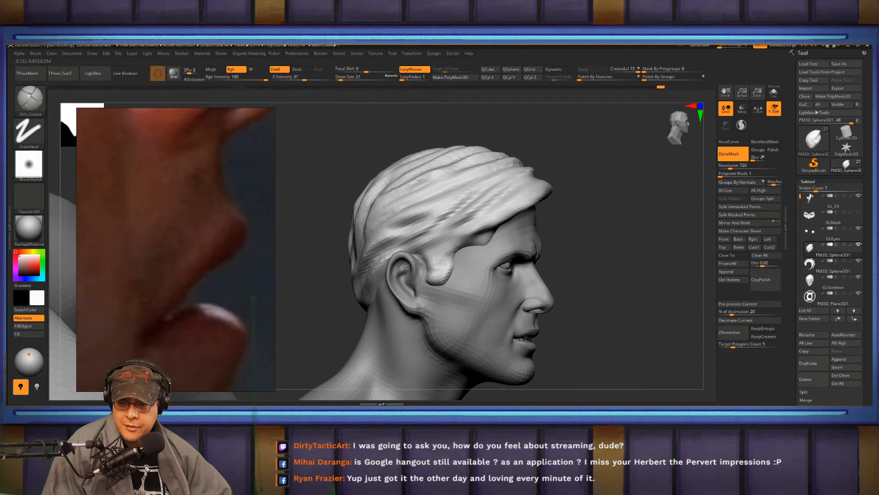
key("shift")
right_click_drag(575, 240, 510, 273)
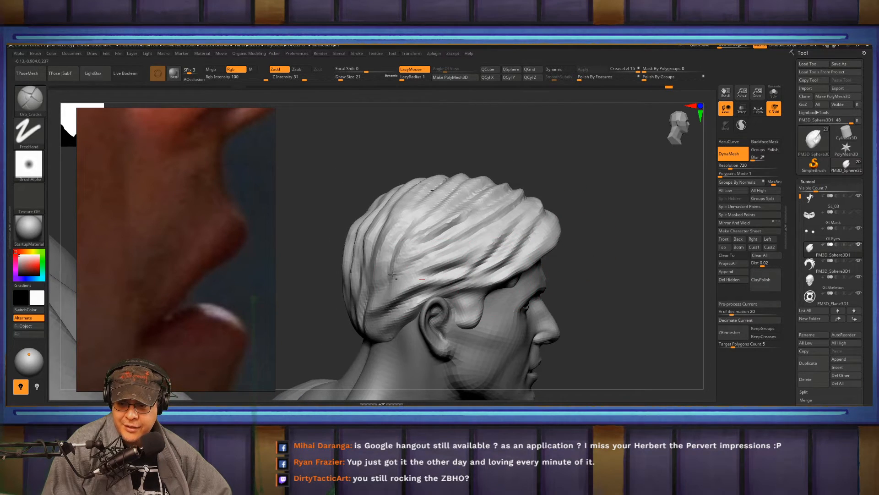
right_click_drag(569, 257, 491, 280)
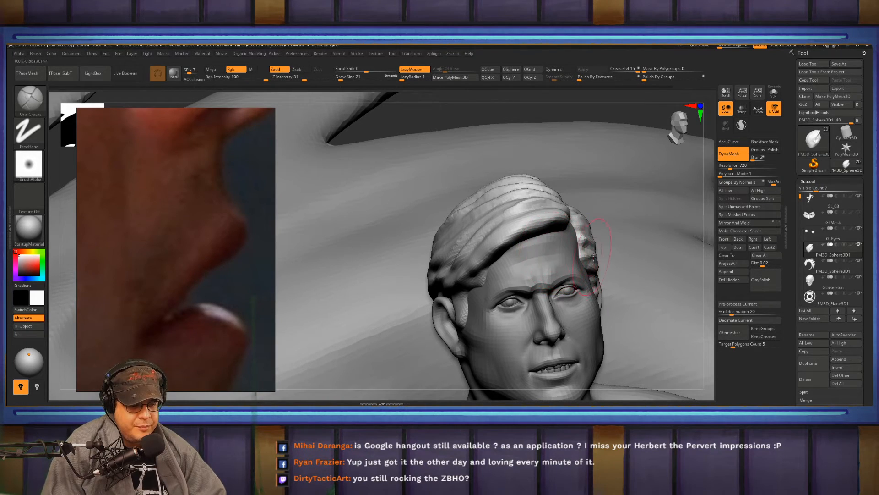
Set the brush draw size to 13 and carve finer Orb_Cracks strands along the front fringe from the parting to the temple
key("f")
key("f")
mouse_move(539, 219)
left_mouse_down()
mouse_move(728, 341)
mouse_move(525, 222)
left_mouse_up()
right_click_drag(525, 222, 486, 222)
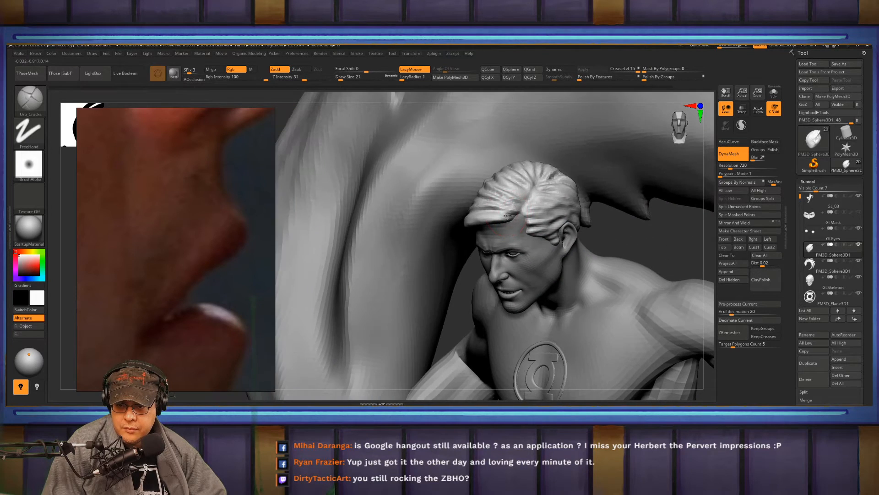
right_click_drag(504, 183, 506, 220, "ctrl")
key("s")
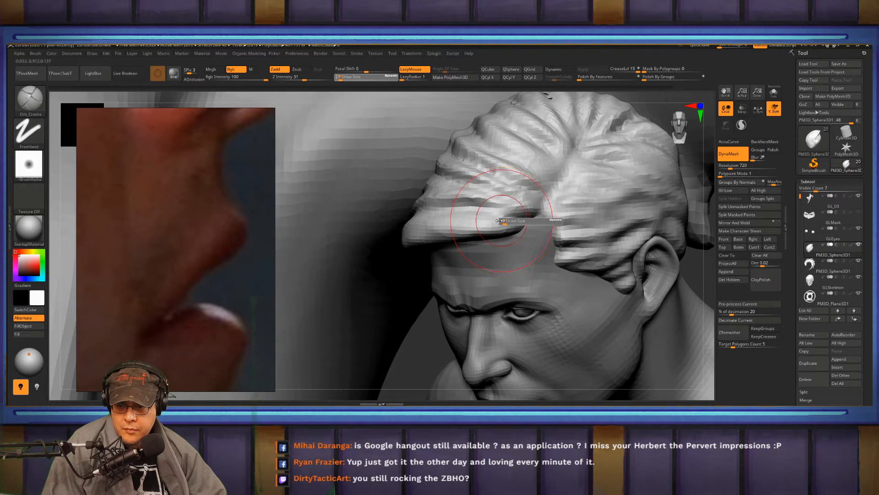
left_click_drag(499, 220, 495, 223)
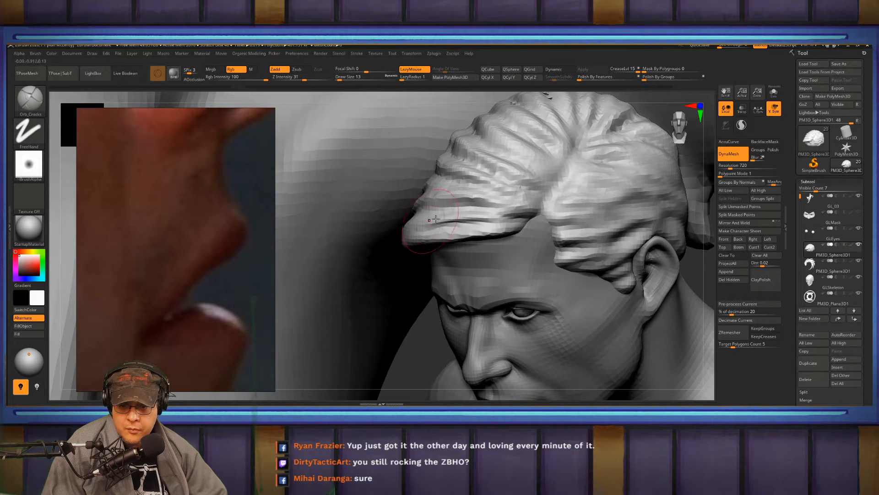
right_click_drag(446, 230, 471, 228)
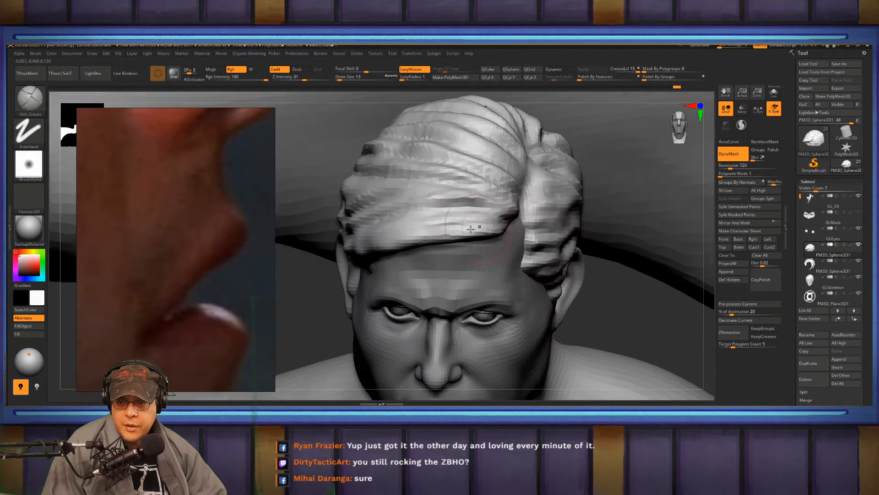
right_click_drag(379, 240, 418, 228)
left_click_drag(418, 228, 411, 247)
right_click_drag(482, 220, 477, 223)
left_click_drag(440, 226, 367, 243)
left_click_drag(457, 228, 516, 222)
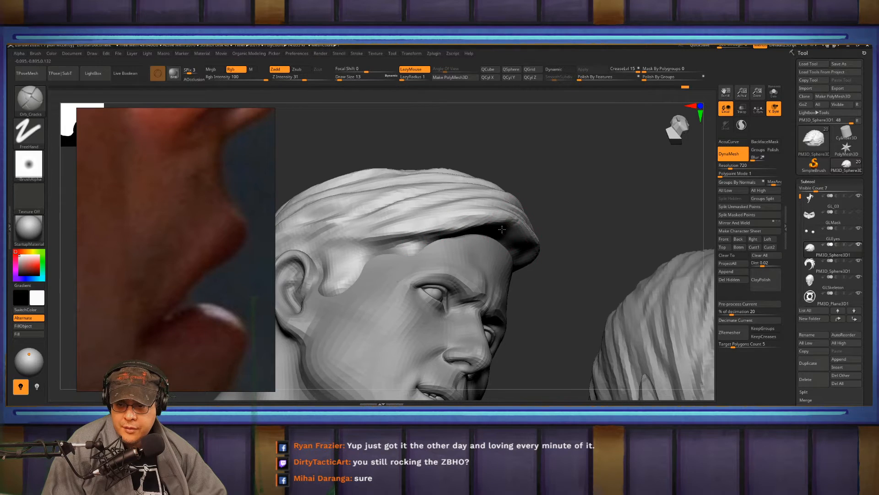
Cut grooves into the underside of the fringe near the parting and smooth the carved edge
mouse_move(502, 229)
right_mouse_down()
mouse_move(538, 227)
mouse_move(493, 236)
right_mouse_up()
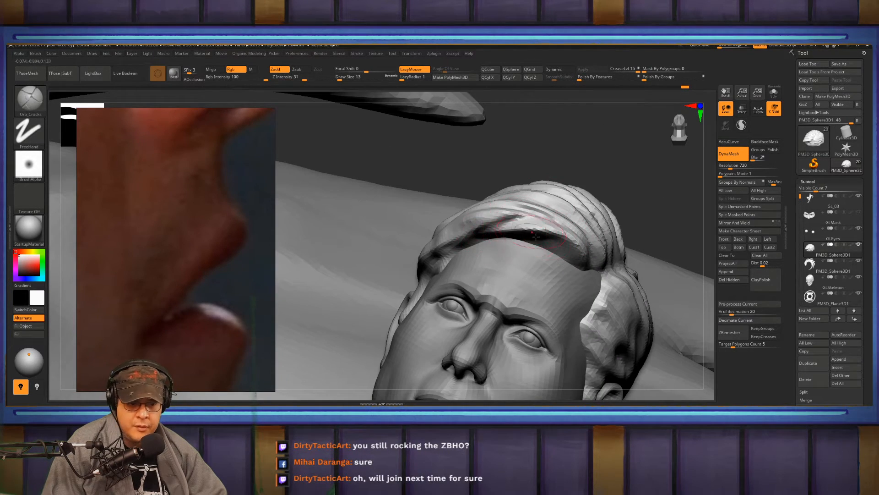
right_click_drag(536, 237, 535, 241)
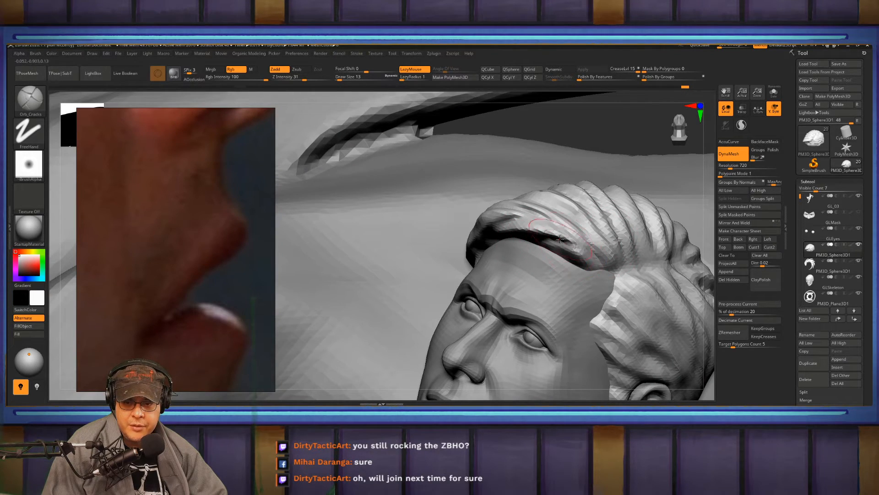
key("shift")
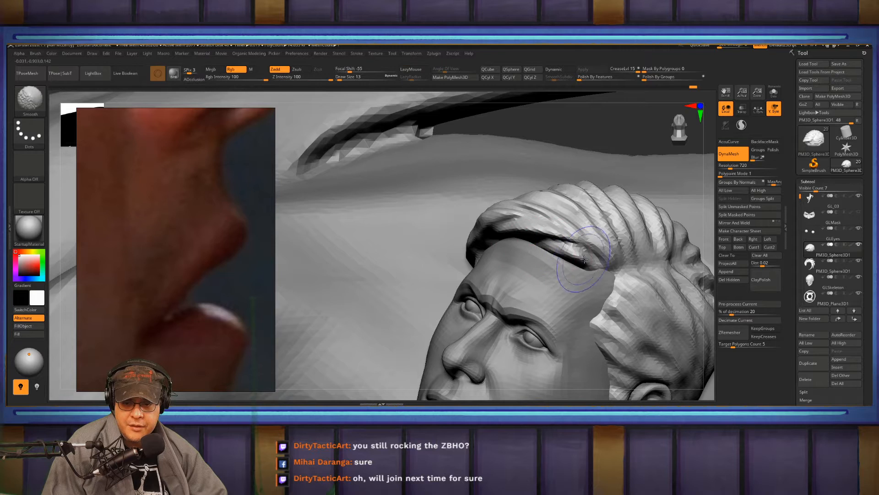
left_click_drag(584, 259, 570, 252, "shift")
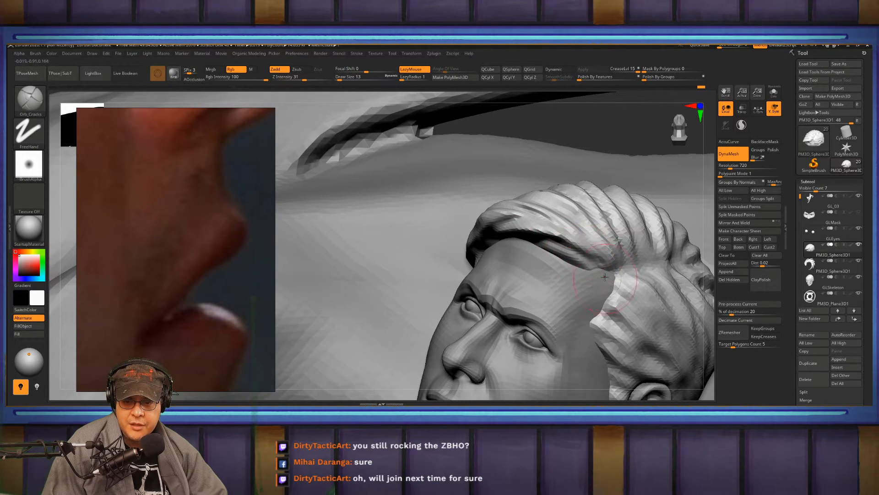
Carve Orb_Cracks strands rising from the part line over the top of the head toward the crown
right_click_drag(596, 255, 541, 256)
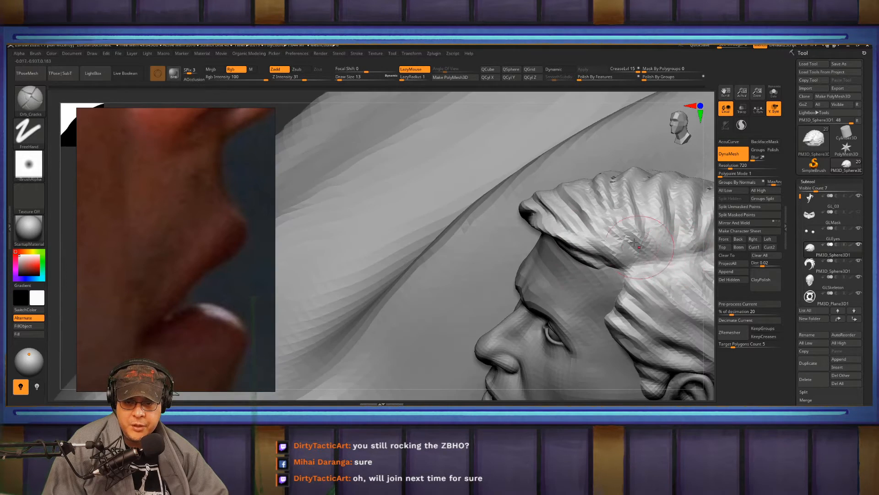
left_click_drag(667, 255, 654, 176)
right_click_drag(683, 230, 553, 256, "alt")
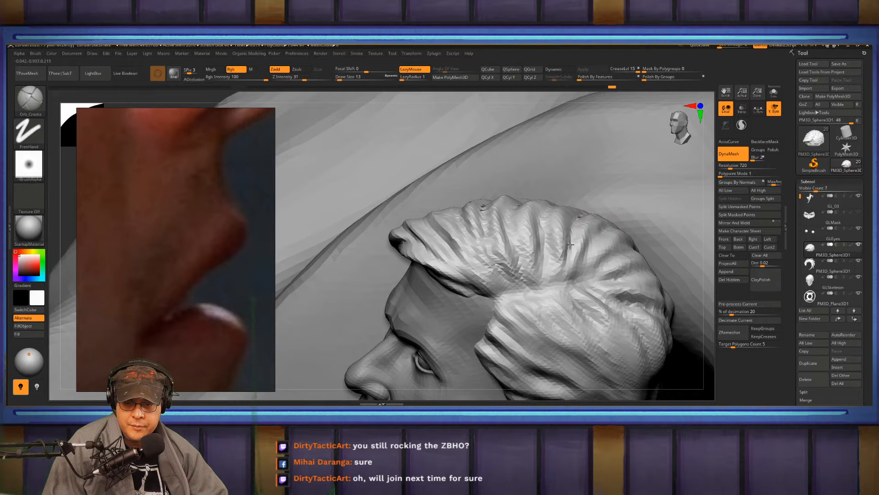
mouse_move(569, 291)
left_mouse_down()
mouse_move(600, 322)
mouse_move(631, 305)
mouse_move(589, 279)
left_mouse_up()
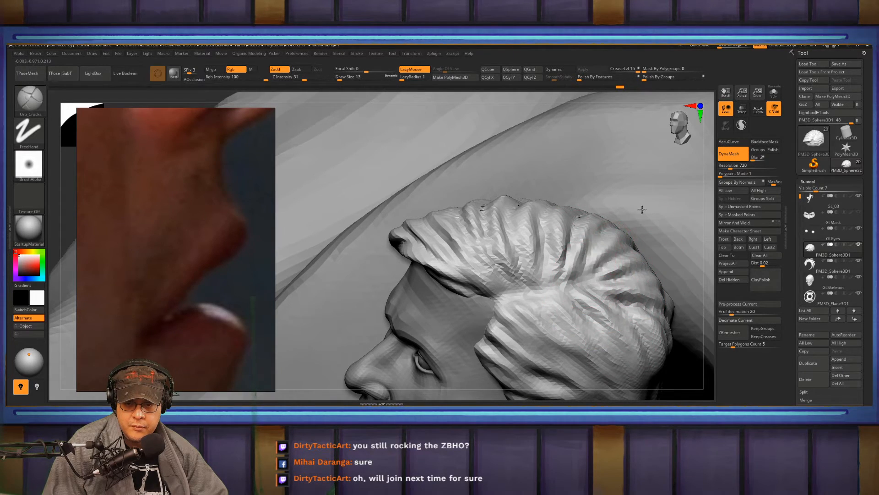
Examine the carved hair and the face from the front and both sides, and compare them with the full two-figure statue
key("f")
mouse_move(624, 250)
left_mouse_down()
mouse_move(626, 263)
mouse_move(616, 250)
mouse_move(629, 373)
left_mouse_up()
right_click_drag(527, 231, 496, 202)
mouse_move(476, 248)
right_mouse_down()
mouse_move(494, 255)
mouse_move(480, 262)
right_mouse_up()
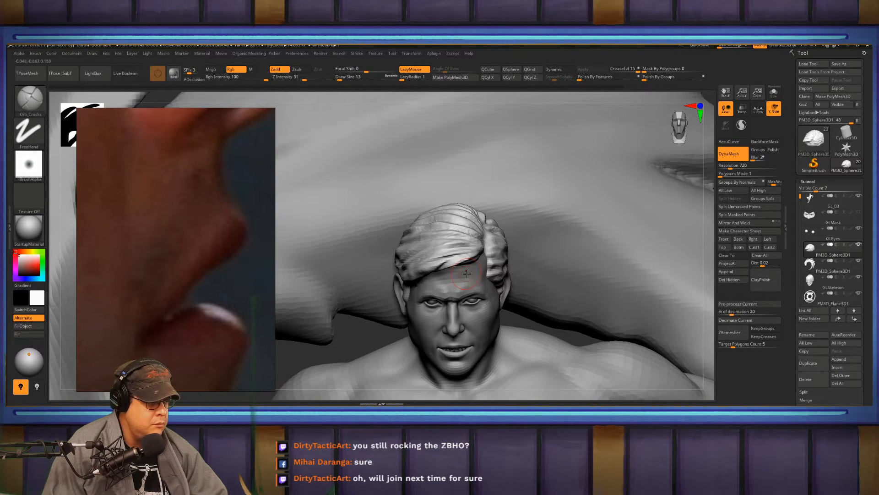
mouse_move(824, 250)
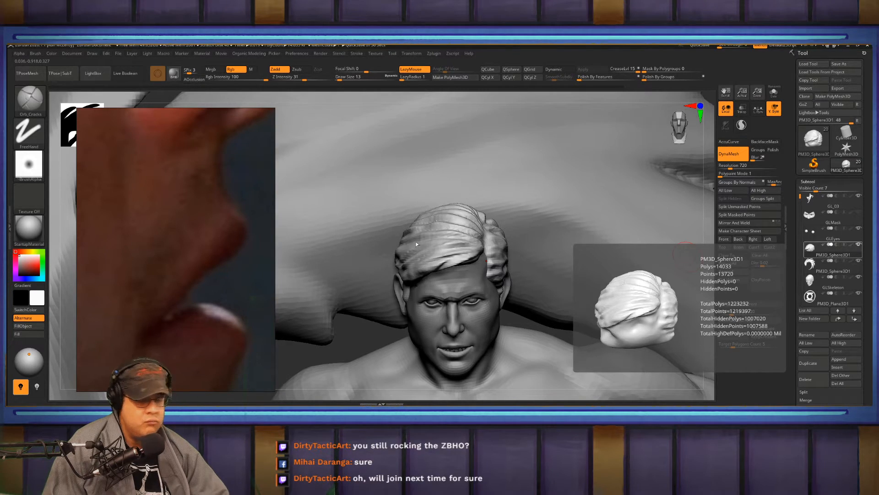
left_click_drag(549, 247, 588, 246)
key("f")
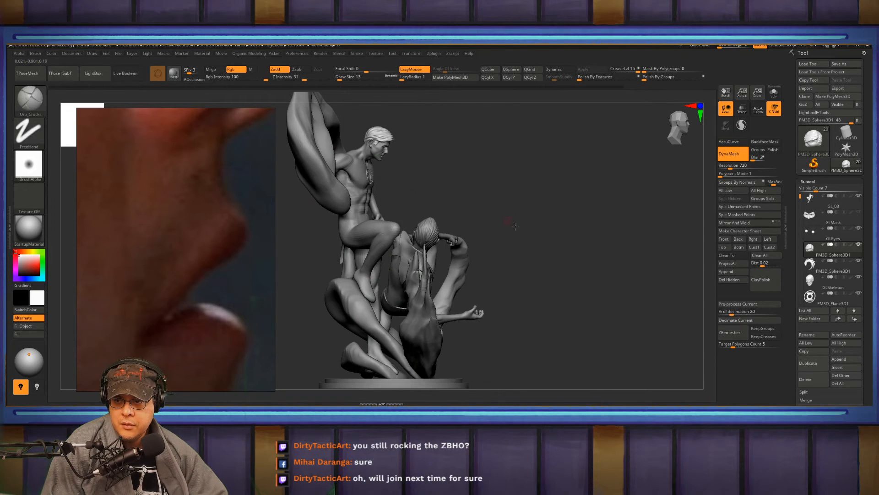
left_click_drag(516, 227, 514, 305)
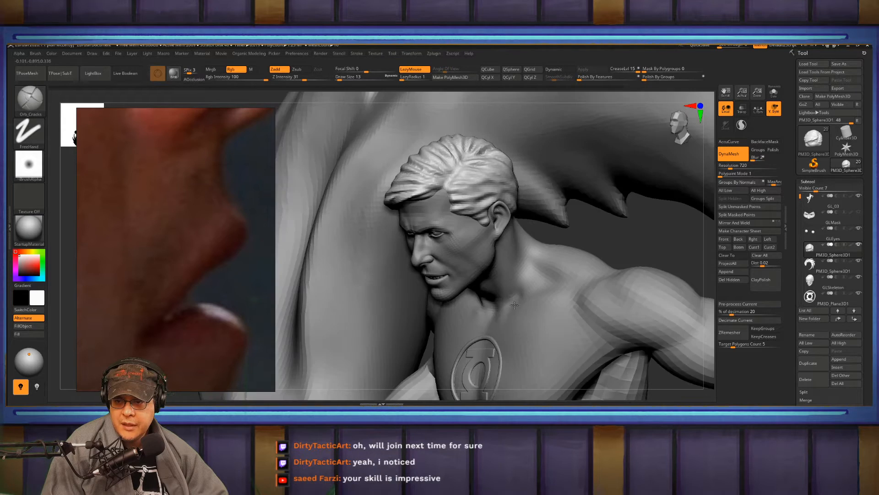
right_click_drag(514, 305, 435, 210)
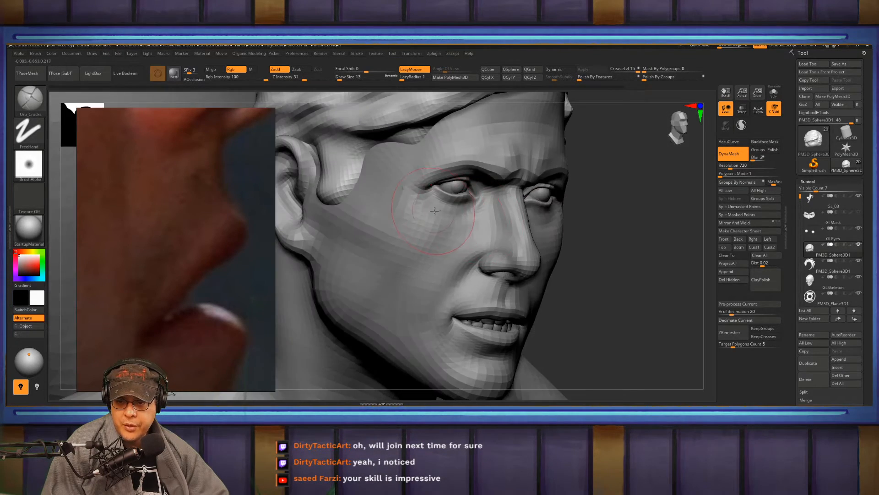
right_click_drag(437, 241, 485, 247)
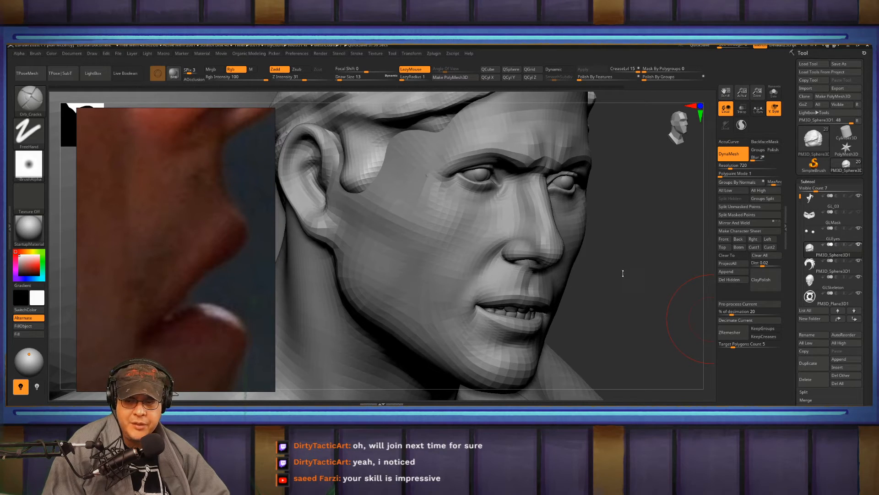
right_click_drag(623, 273, 614, 216)
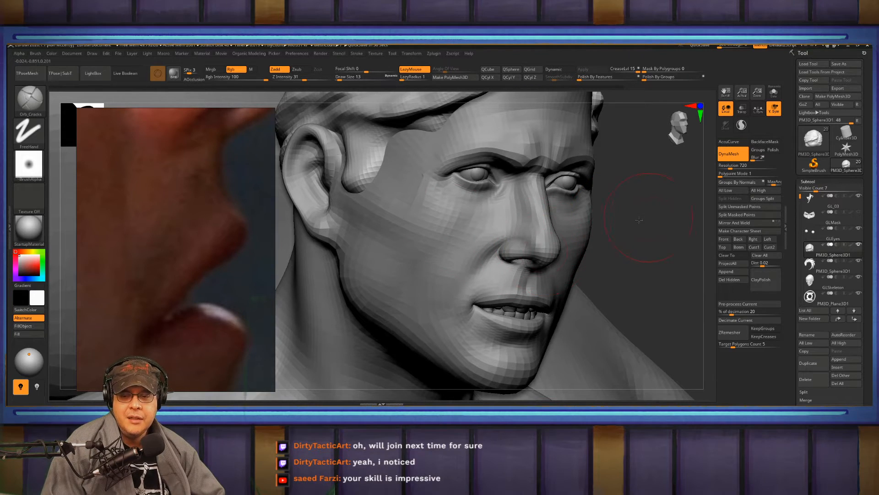
left_click_drag(639, 220, 541, 237)
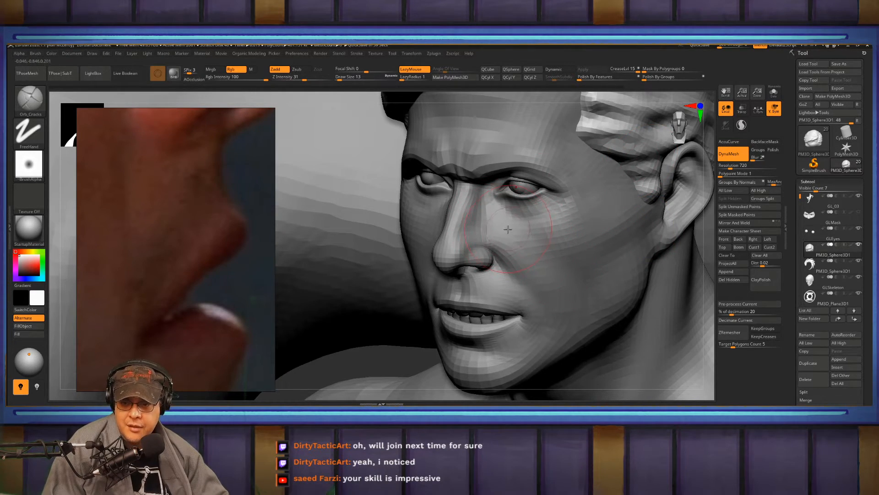
key("f")
key("f")
left_click_drag(586, 239, 591, 243, "shift")
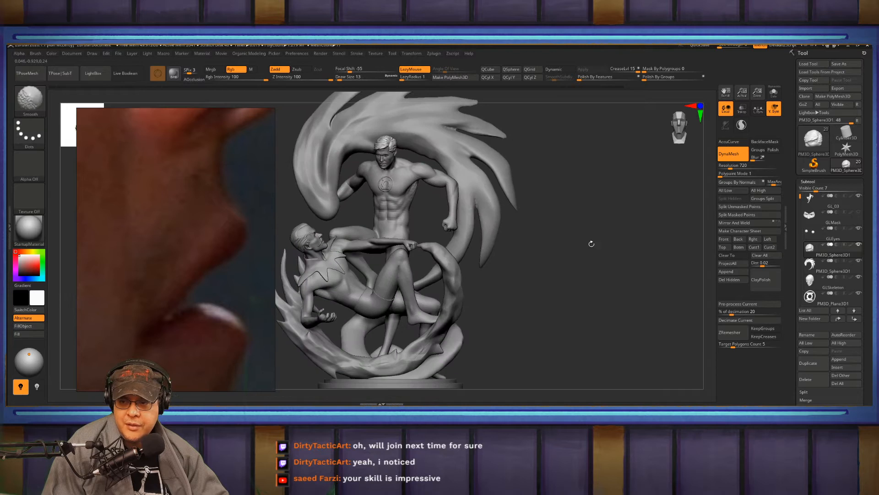
left_click_drag(608, 293, 524, 269, "alt")
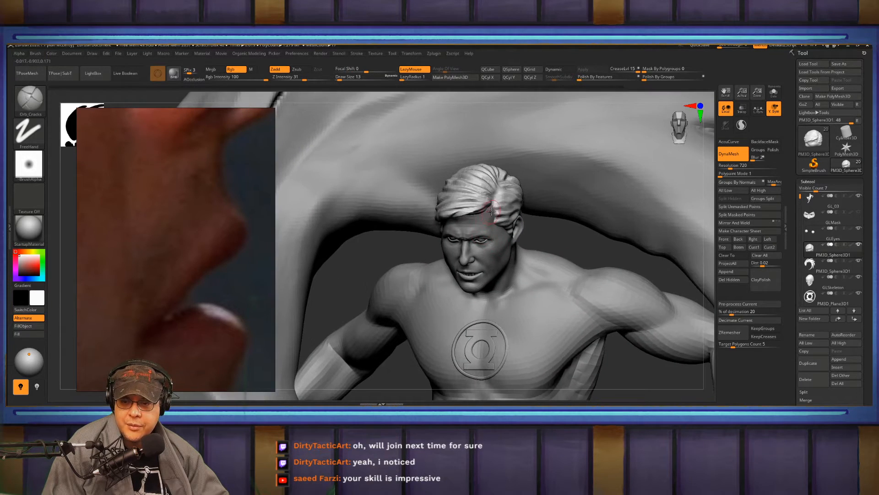
Refine the hair at the parting and carve Orb_Cracks grooves along the fringe's front edge and underside
mouse_move(492, 210)
right_mouse_down()
mouse_move(515, 186)
mouse_move(521, 212)
mouse_move(499, 203)
mouse_move(455, 212)
mouse_move(443, 165)
mouse_move(466, 192)
right_mouse_up()
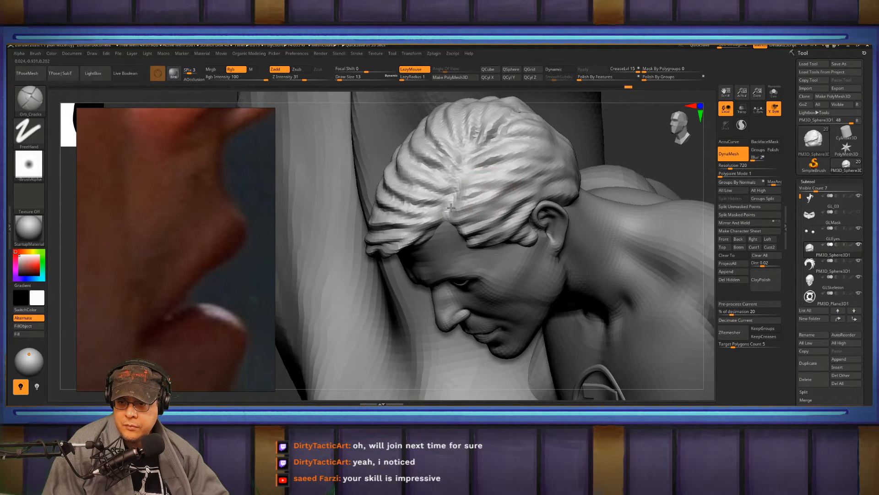
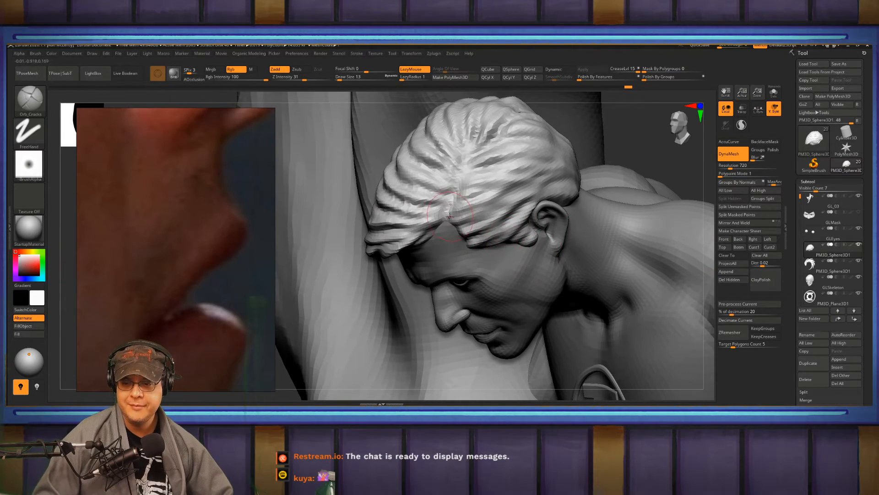
mouse_move(375, 219)
left_mouse_down()
mouse_move(495, 197)
mouse_move(532, 206)
mouse_move(520, 214)
mouse_move(527, 219)
mouse_move(436, 226)
left_mouse_up()
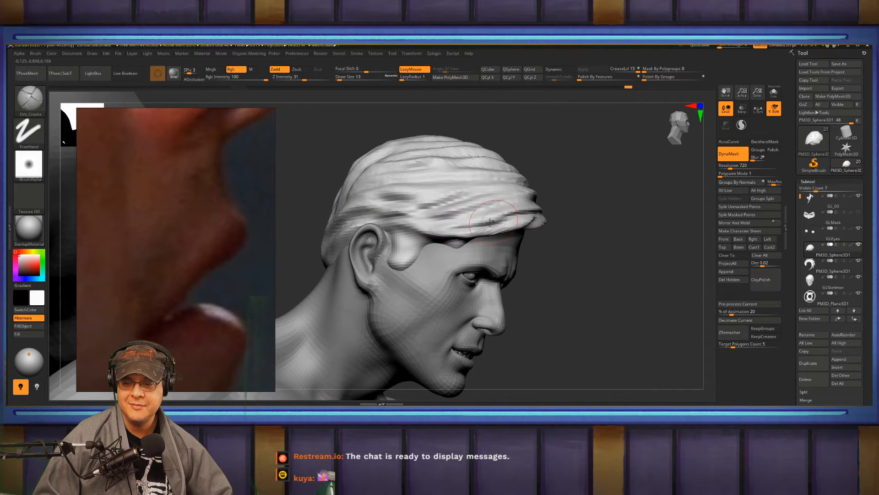
mouse_move(508, 213)
left_mouse_down()
mouse_move(425, 223)
mouse_move(448, 226)
left_mouse_up()
mouse_move(568, 209)
left_mouse_down()
mouse_move(579, 207)
mouse_move(542, 215)
mouse_move(570, 229)
left_mouse_up()
right_click_drag(571, 229, 538, 227)
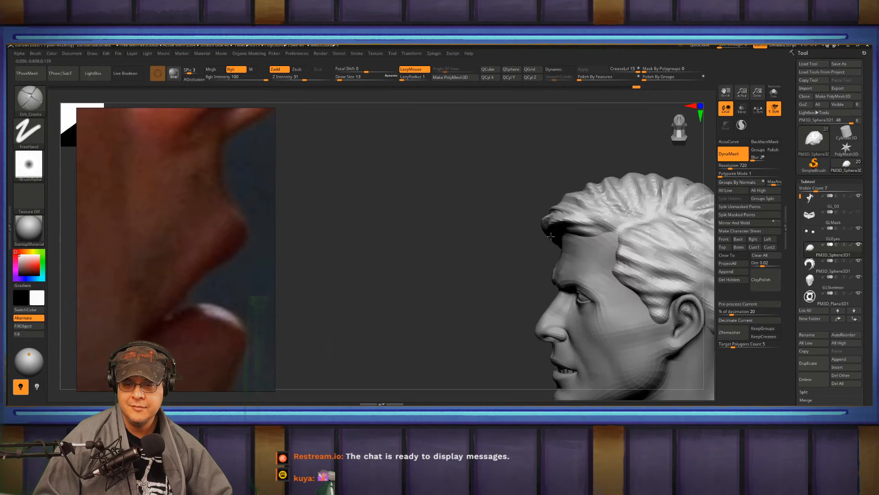
left_click_drag(606, 220, 556, 234)
mouse_move(557, 231)
right_mouse_down()
mouse_move(582, 212)
mouse_move(598, 223)
right_mouse_up()
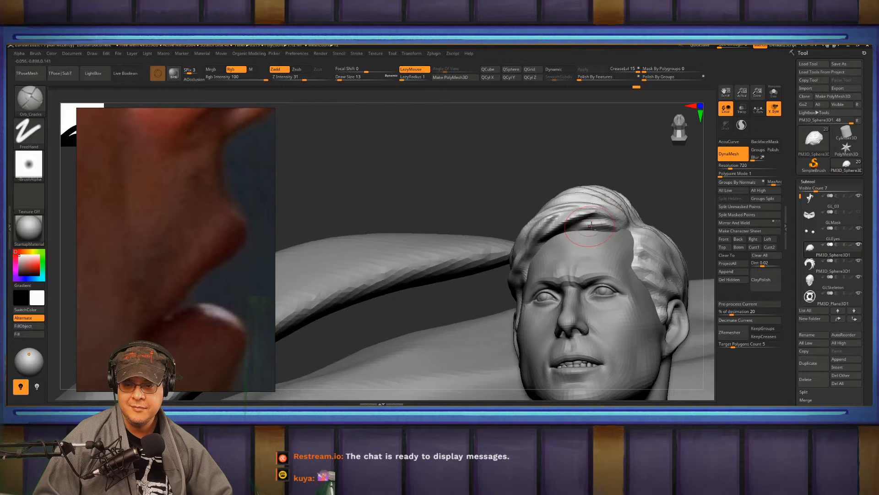
mouse_move(591, 220)
left_mouse_down()
mouse_move(554, 233)
mouse_move(626, 221)
left_mouse_up()
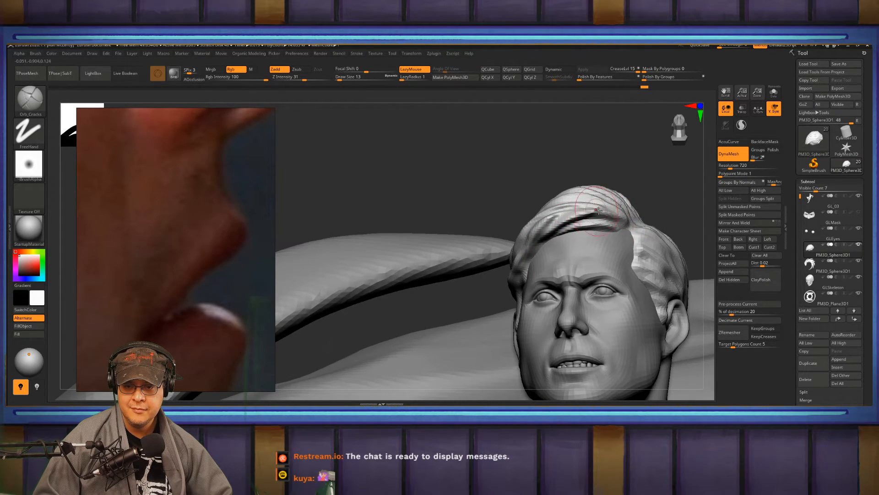
Carve sharper Orb_Cracks strands through the lower swept fringe, from the part line to the temple hairline
right_click_drag(581, 201, 540, 204)
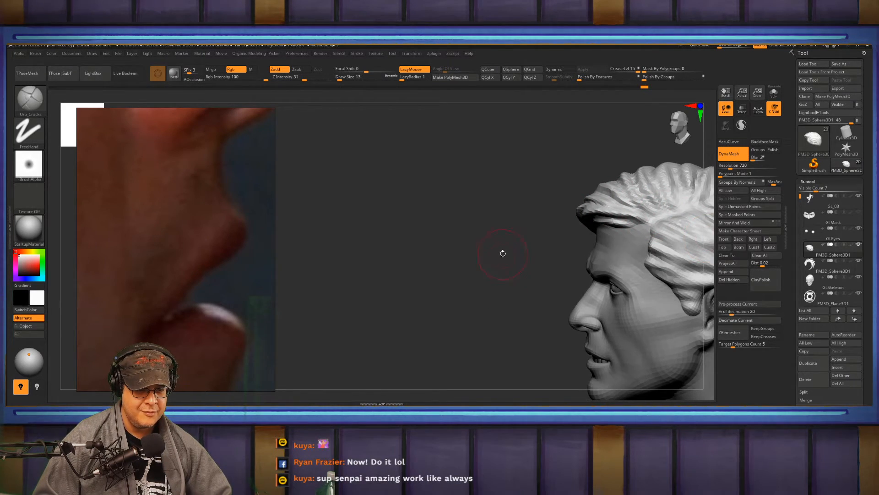
left_click_drag(502, 253, 506, 280, "alt")
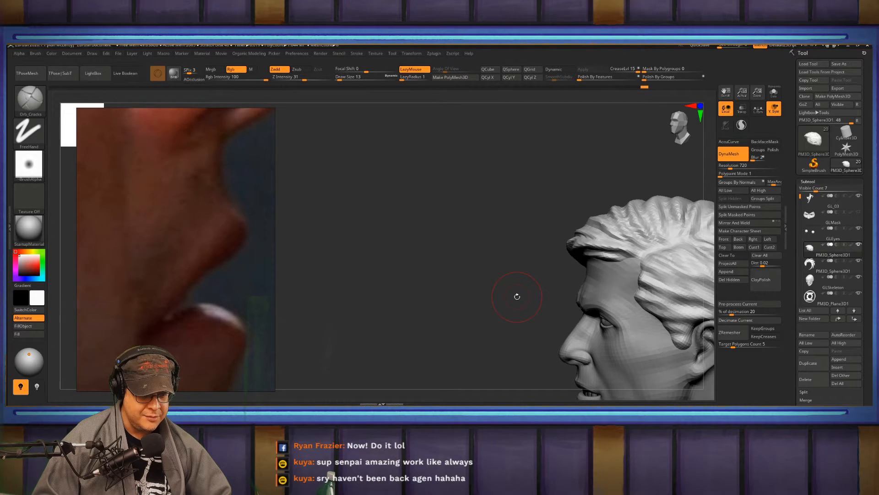
key("f")
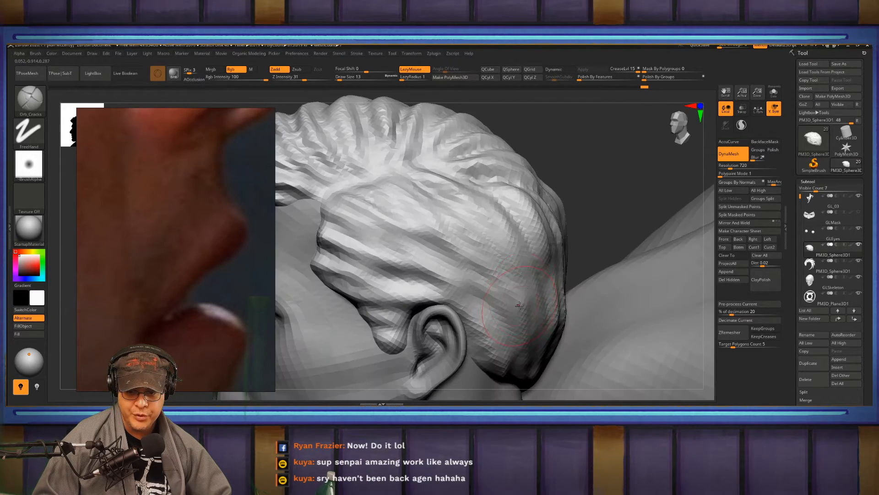
key("f")
right_click_drag(518, 253, 345, 312)
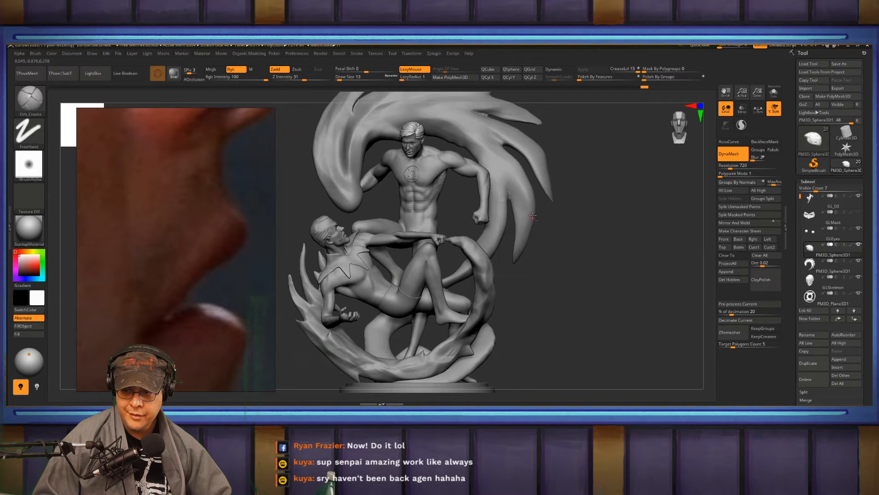
right_click_drag(437, 131, 497, 204, "alt")
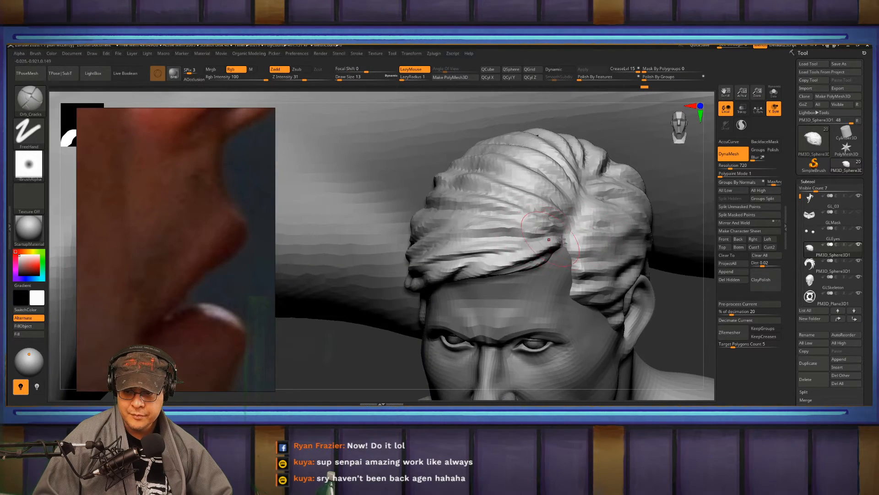
left_click_drag(541, 243, 476, 265)
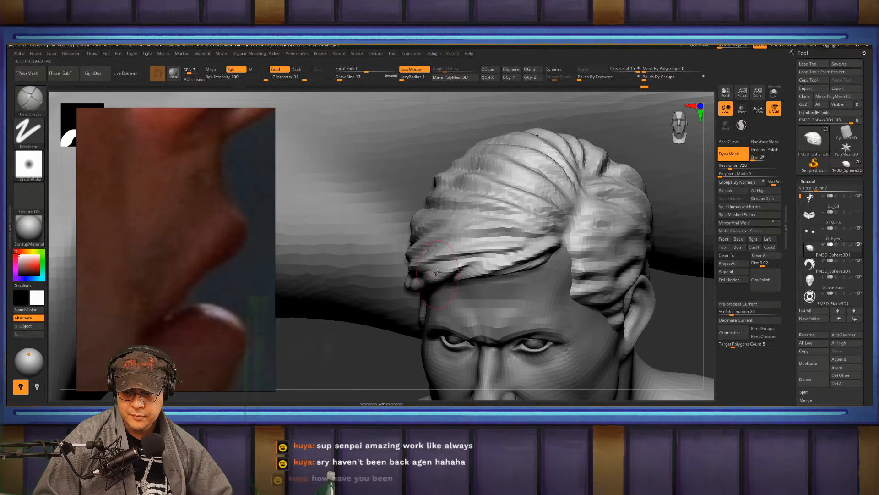
right_click_drag(454, 249, 553, 227)
mouse_move(559, 226)
left_mouse_down()
mouse_move(476, 247)
mouse_move(424, 247)
left_mouse_up()
mouse_move(485, 227)
left_mouse_down()
mouse_move(426, 245)
mouse_move(418, 280)
left_mouse_up()
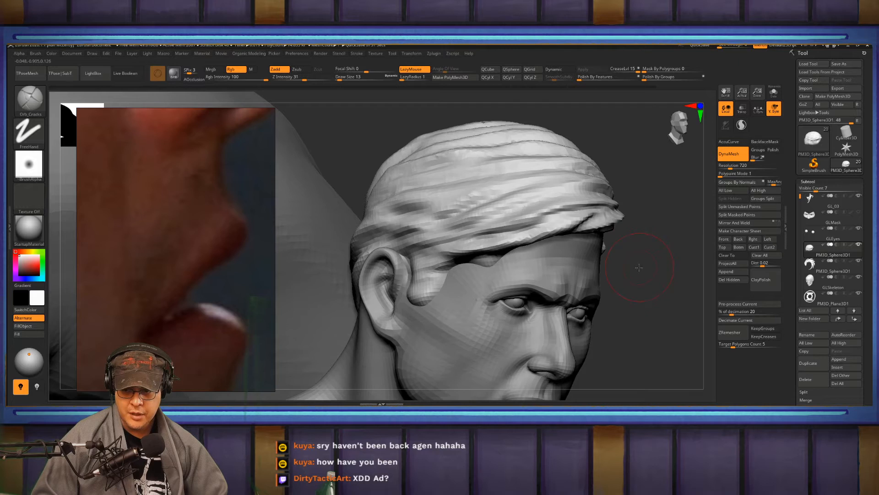
Carve Orb_Cracks hair strands into the sideburns in front of both ears
left_click_drag(610, 268, 647, 269)
mouse_move(445, 260)
left_mouse_down()
mouse_move(396, 260)
mouse_move(406, 263)
mouse_move(403, 286)
mouse_move(424, 334)
left_mouse_up()
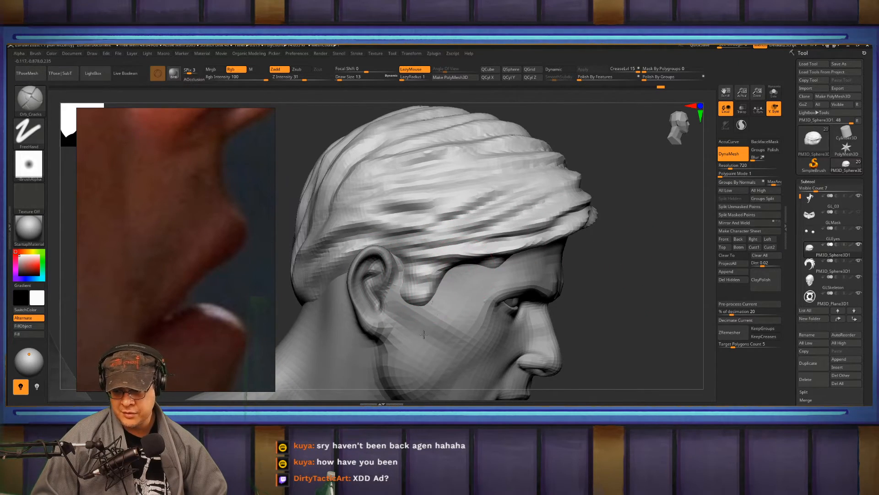
left_click_drag(663, 272, 587, 232)
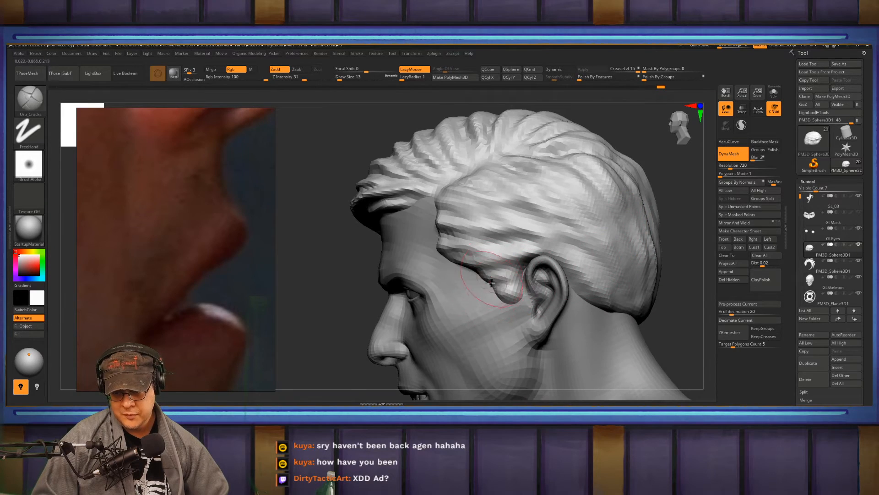
mouse_move(482, 275)
left_mouse_down()
mouse_move(495, 298)
mouse_move(488, 307)
mouse_move(520, 303)
mouse_move(499, 297)
mouse_move(504, 286)
mouse_move(499, 293)
left_mouse_up()
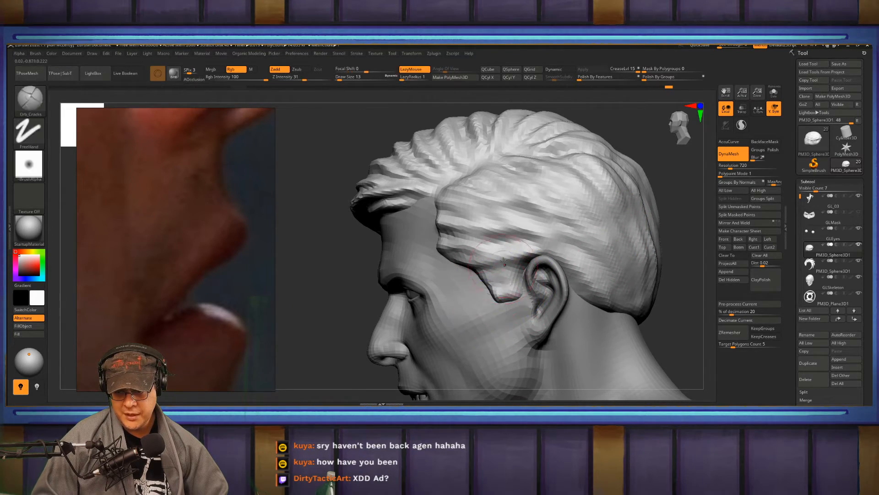
Carve Orb_Cracks strands from the part line across the side of the head, over the ear and down to the nape
right_click_drag(498, 210, 545, 200)
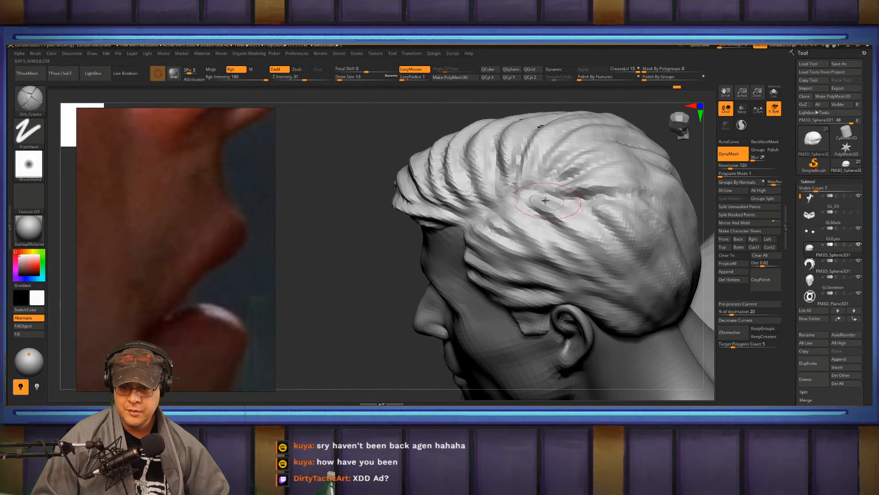
mouse_move(537, 225)
left_mouse_down()
mouse_move(573, 268)
mouse_move(598, 272)
left_mouse_up()
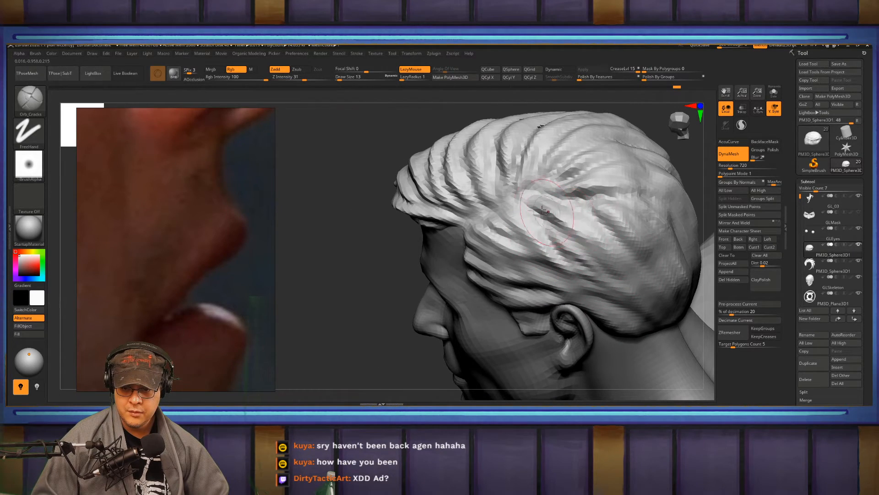
left_click_drag(551, 213, 593, 242)
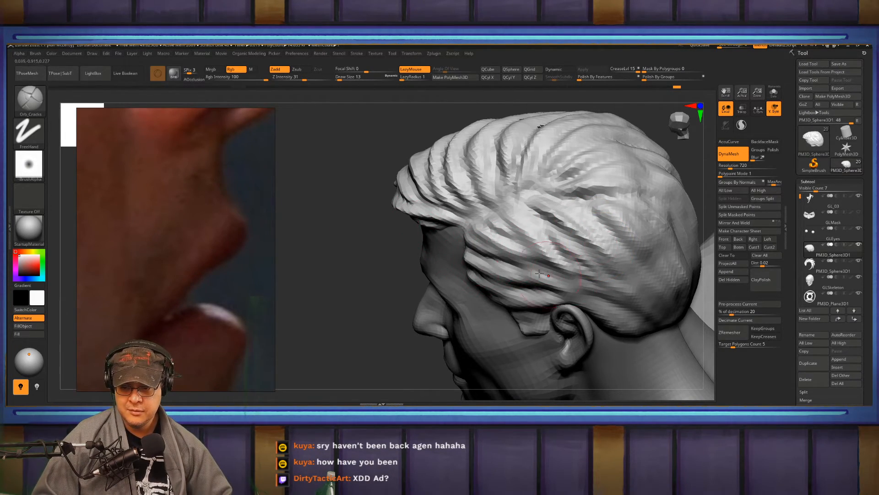
mouse_move(518, 276)
left_mouse_down()
mouse_move(624, 288)
mouse_move(617, 284)
left_mouse_up()
left_click_drag(543, 283, 635, 291)
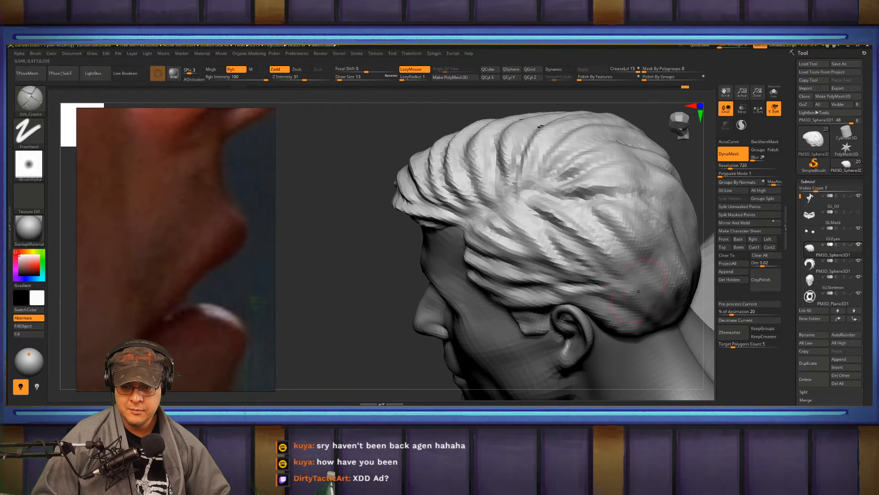
mouse_move(537, 294)
left_mouse_down()
mouse_move(622, 299)
mouse_move(614, 304)
left_mouse_up()
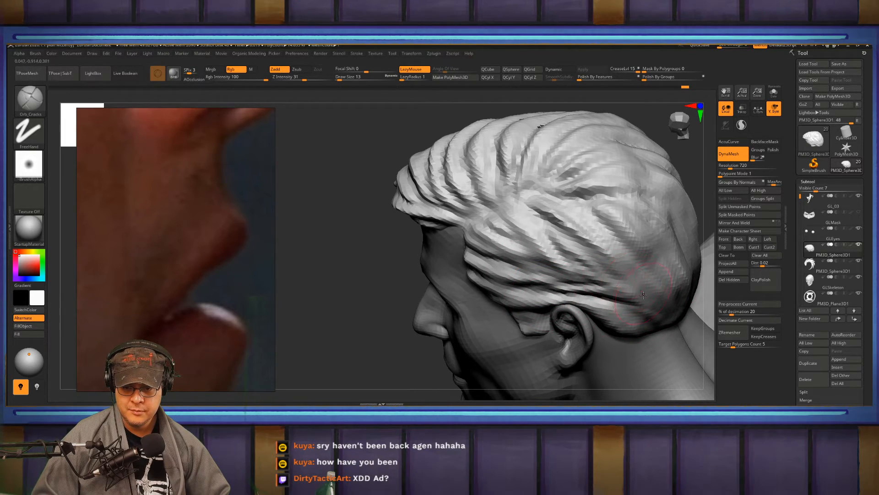
left_click_drag(615, 275, 656, 322)
mouse_move(578, 298)
left_mouse_down()
mouse_move(639, 334)
mouse_move(639, 353)
left_mouse_up()
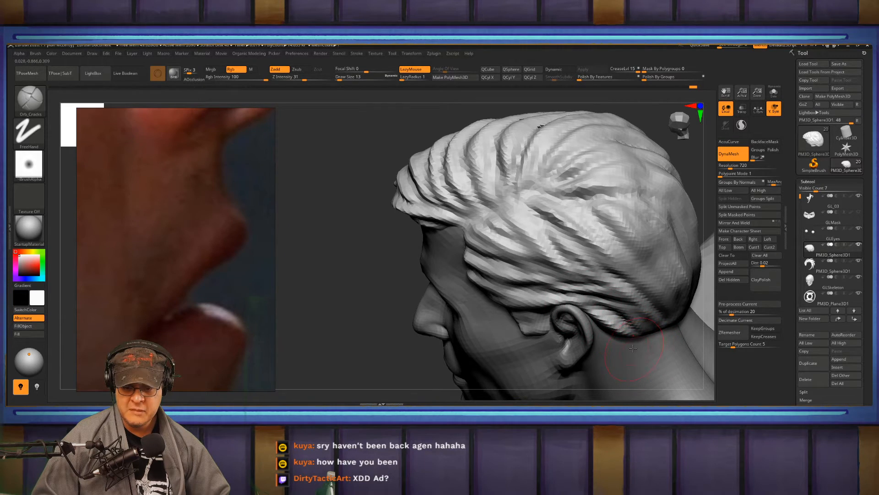
Examine the carved hair from behind and from both sides, and compare the head with the full two-figure statue
right_click_drag(575, 243, 520, 255)
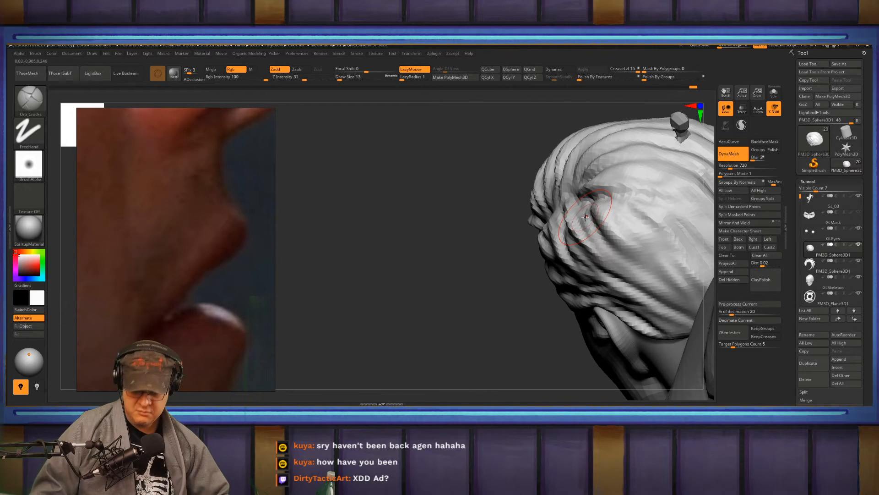
left_click_drag(451, 290, 502, 231)
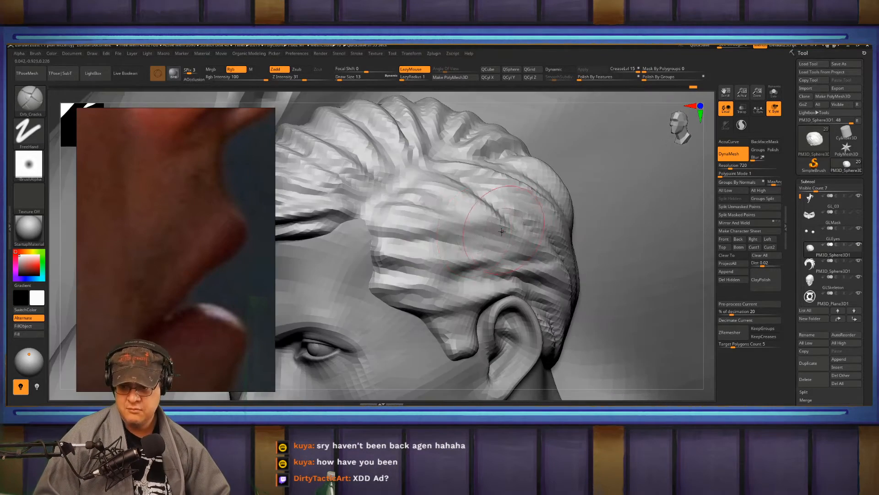
right_click_drag(439, 231, 496, 224)
key("f")
right_click_drag(563, 234, 543, 233)
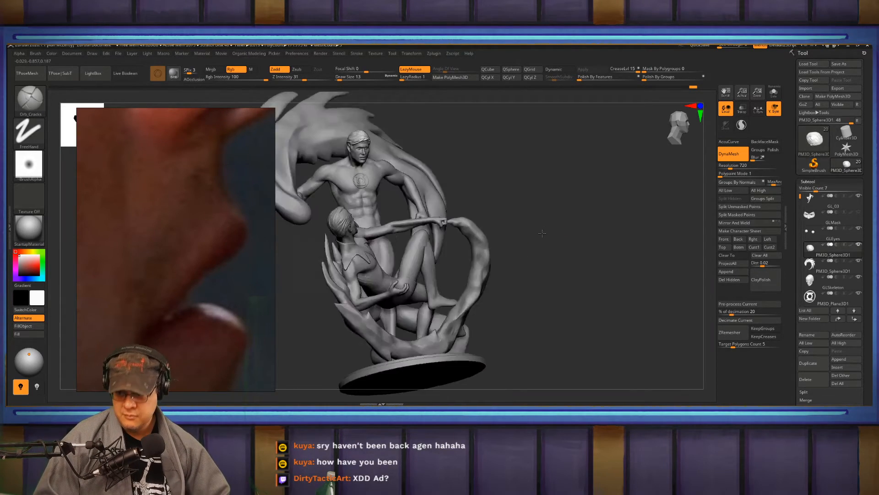
left_click_drag(543, 233, 518, 269, "shift")
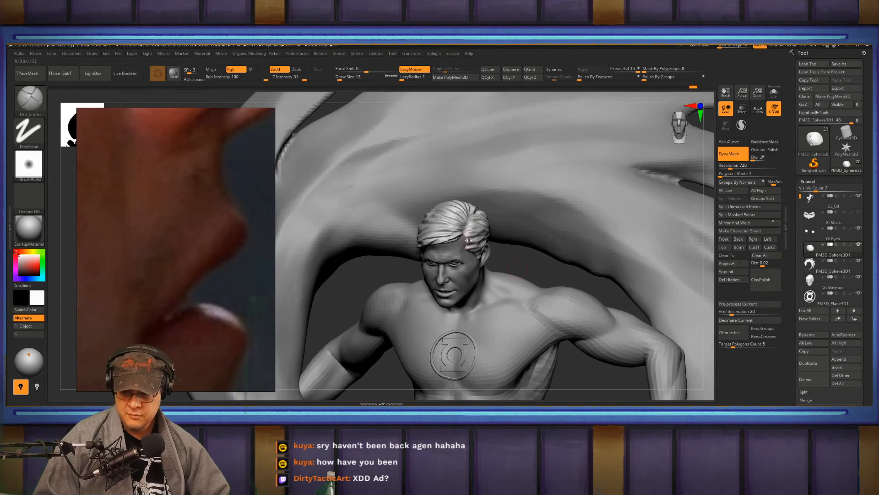
right_click_drag(468, 240, 494, 211)
left_click_drag(560, 255, 557, 231, "alt")
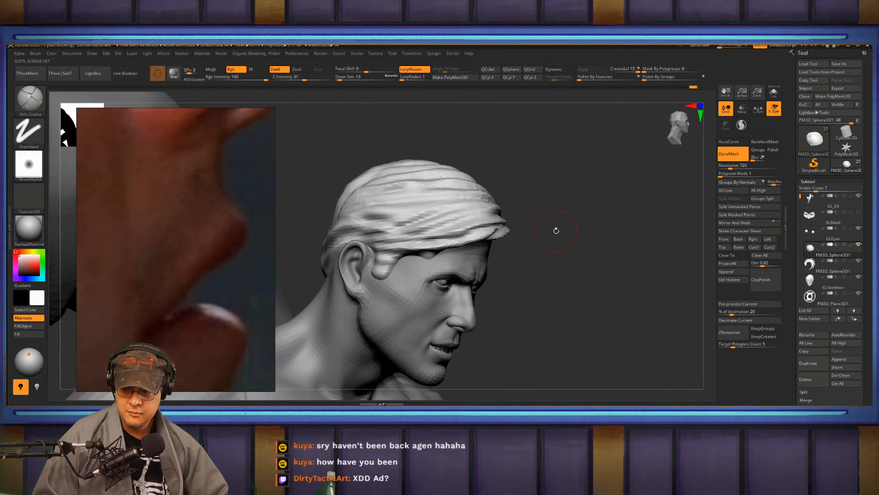
Carve short Orb_Cracks strands behind the ear, down to the nape hairline on the side opposite the parting
right_click_drag(556, 230, 600, 238)
mouse_move(468, 238)
left_mouse_down()
mouse_move(412, 235)
mouse_move(370, 279)
mouse_move(375, 295)
mouse_move(359, 321)
left_mouse_up()
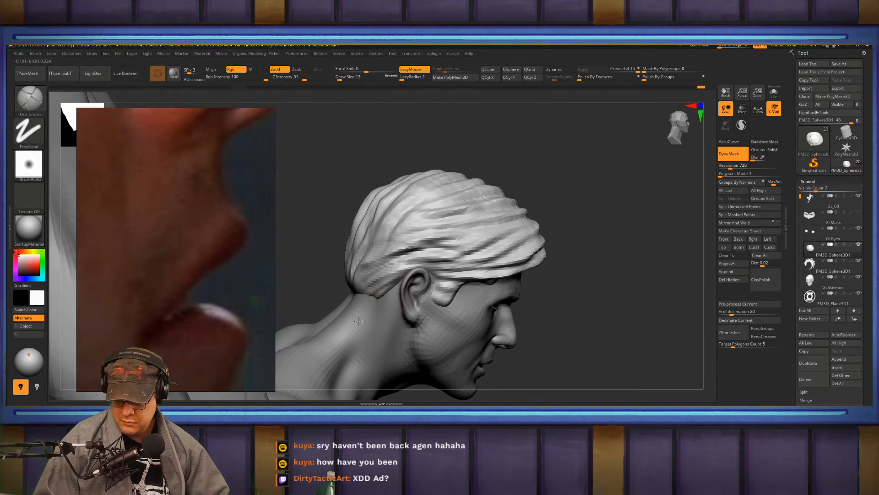
mouse_move(381, 282)
left_mouse_down()
mouse_move(348, 328)
mouse_move(357, 322)
left_mouse_up()
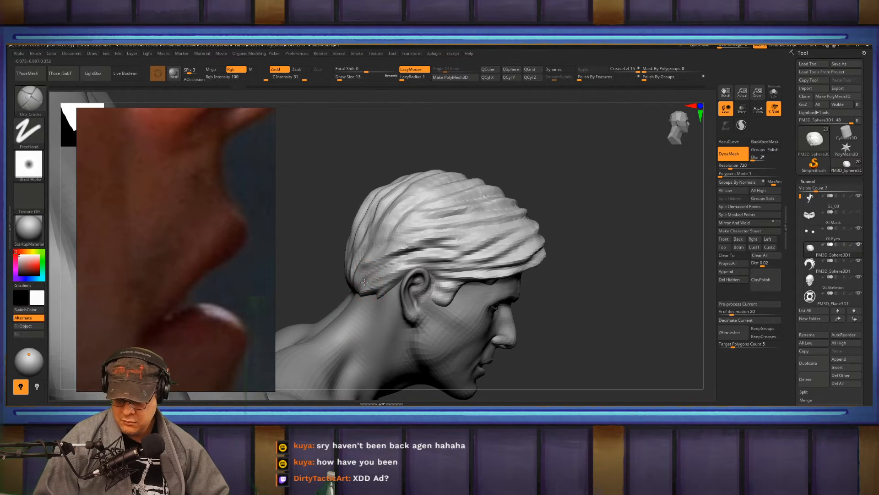
mouse_move(365, 282)
left_mouse_down()
mouse_move(354, 312)
mouse_move(354, 294)
left_mouse_up()
mouse_move(584, 281)
left_mouse_down()
mouse_move(552, 288)
mouse_move(540, 275)
left_mouse_up()
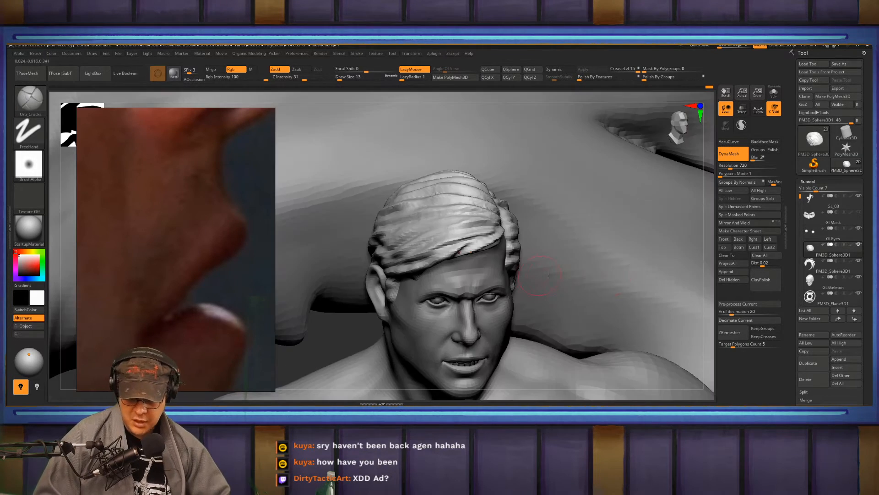
Refine the temple hairline and the sideburn on the parted side of the head with Orb_Cracks strokes
key("f")
key("f")
mouse_move(457, 222)
left_mouse_down()
mouse_move(423, 211)
mouse_move(439, 206)
mouse_move(499, 268)
mouse_move(471, 244)
mouse_move(451, 243)
mouse_move(439, 262)
mouse_move(509, 252)
left_mouse_up()
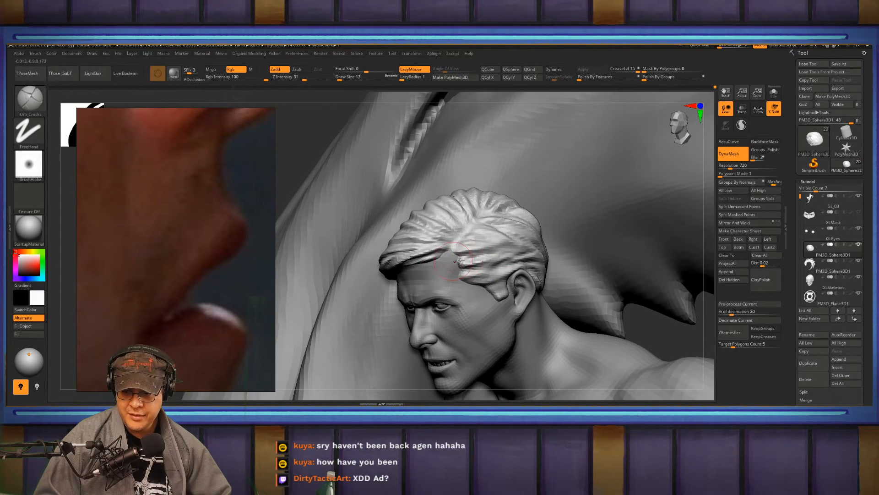
key("ctrl+z")
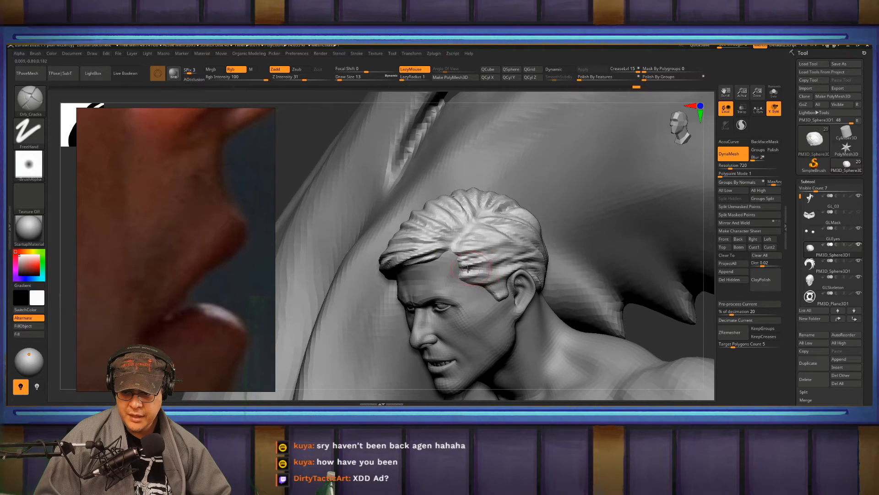
left_click_drag(466, 274, 507, 270)
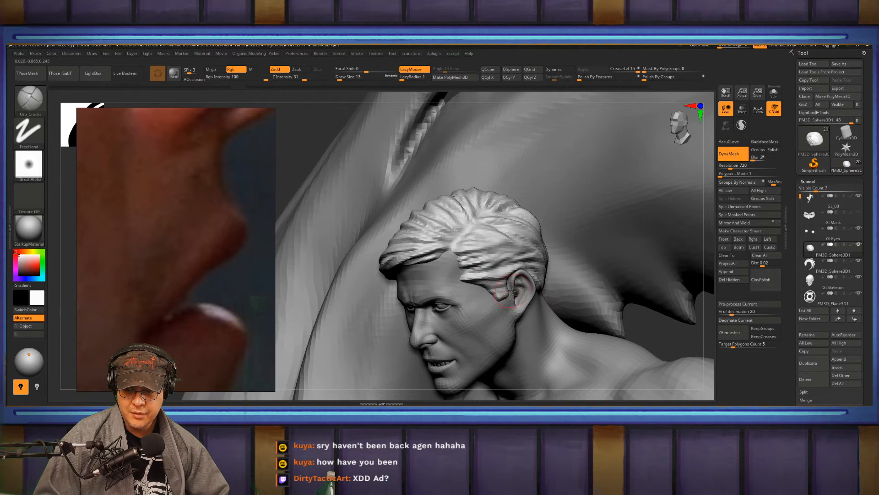
left_click_drag(514, 292, 511, 297)
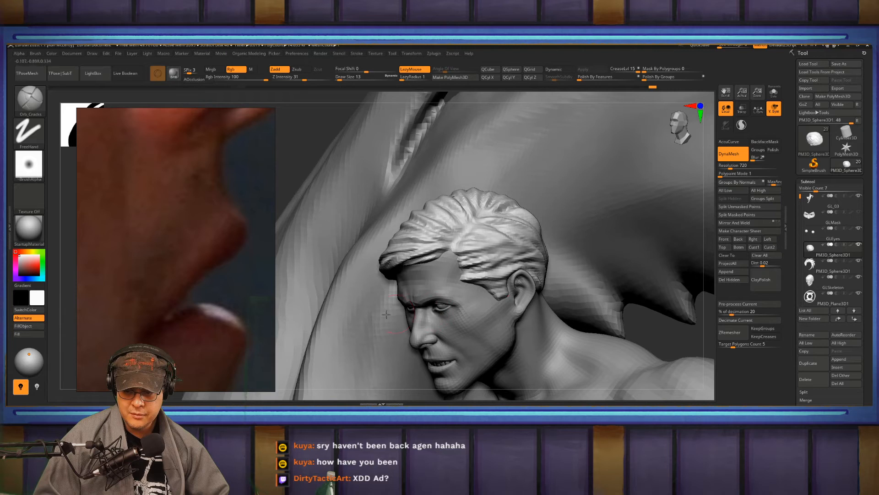
Carve Orb_Cracks grooves into the sideburn opposite the parting and the swept hair above it
right_click_drag(430, 280, 443, 274)
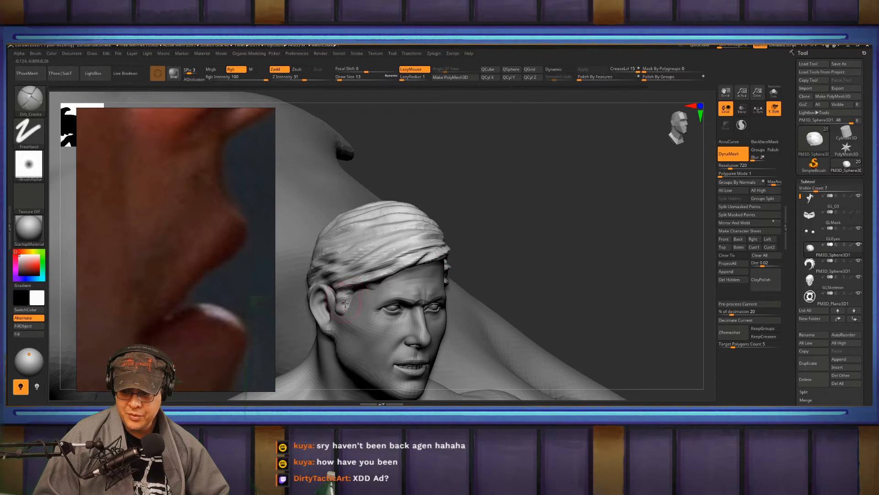
left_click_drag(356, 303, 345, 307)
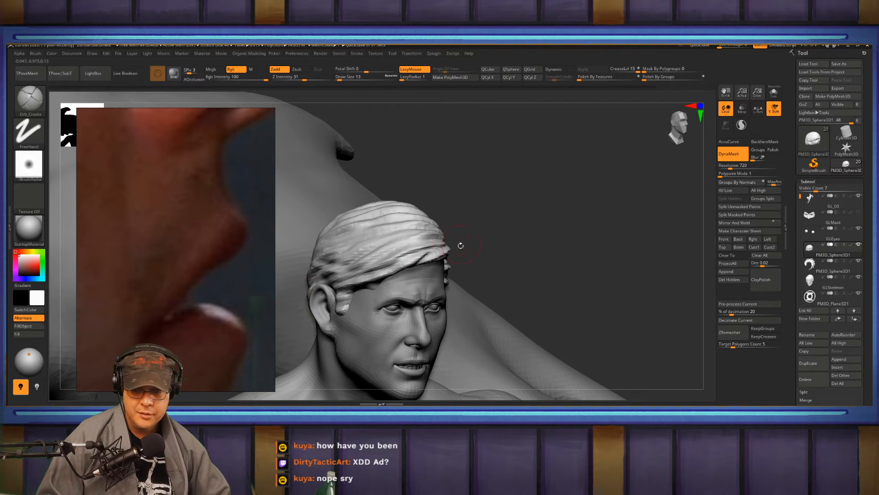
mouse_move(546, 251)
left_mouse_down()
mouse_move(536, 247)
mouse_move(546, 255)
left_mouse_up()
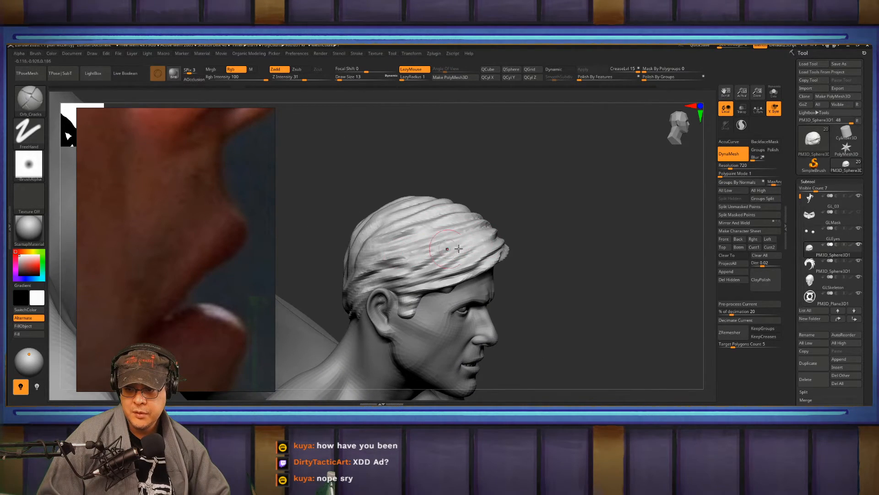
left_click_drag(434, 254, 412, 265)
Review the hair's overall shape on the full statue and close up on the face from the front
left_click_drag(547, 243, 481, 232)
key("f")
key("f")
left_click_drag(553, 229, 597, 227)
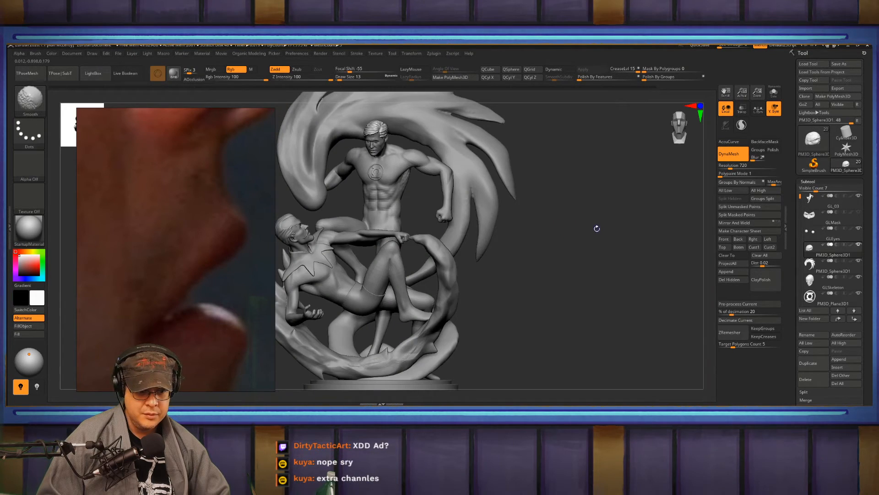
left_click_drag(518, 201, 522, 223, "alt")
right_click_drag(523, 224, 481, 214)
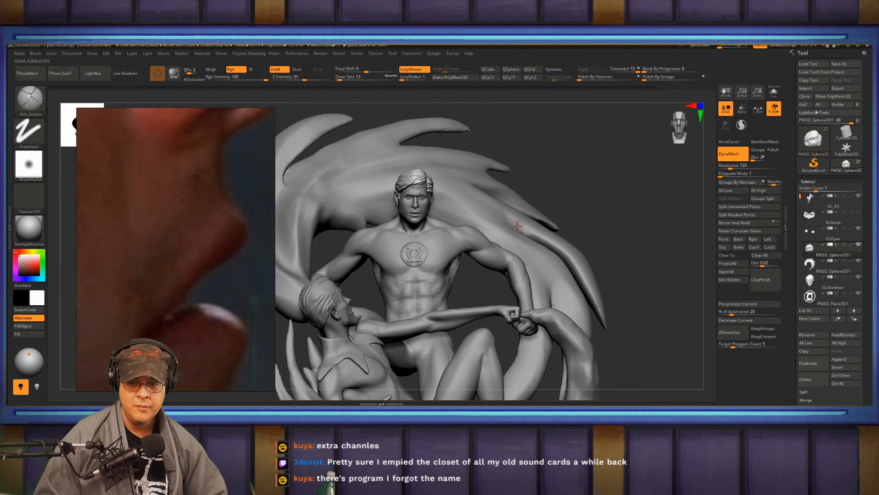
left_click_drag(574, 199, 634, 295)
key("f")
key("f")
right_click_drag(442, 195, 442, 234, "ctrl")
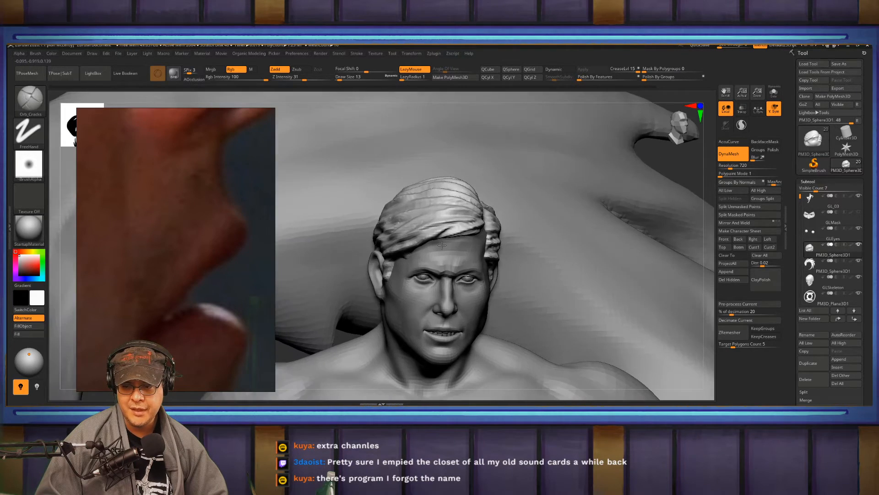
Carve Orb_Cracks strands above the sideburn and over the ear toward the back of the head, opposite the parting
right_click_drag(376, 220, 419, 223)
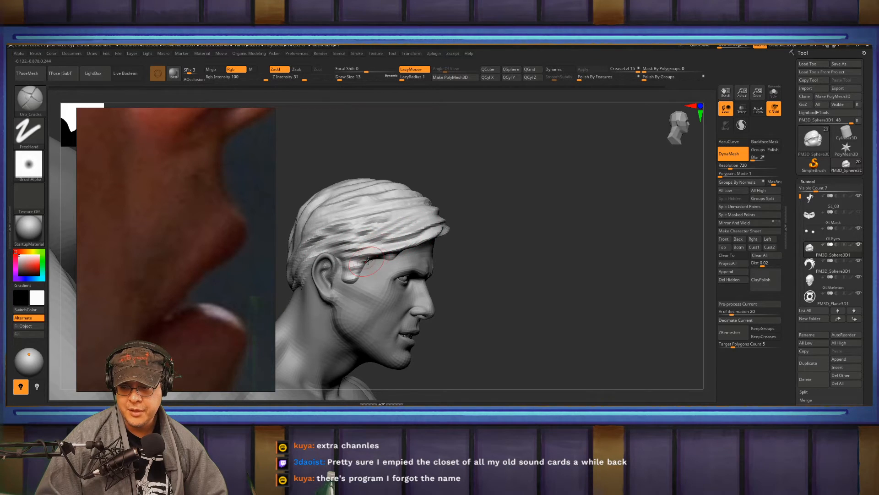
left_click_drag(368, 261, 356, 253)
right_click_drag(496, 230, 538, 252)
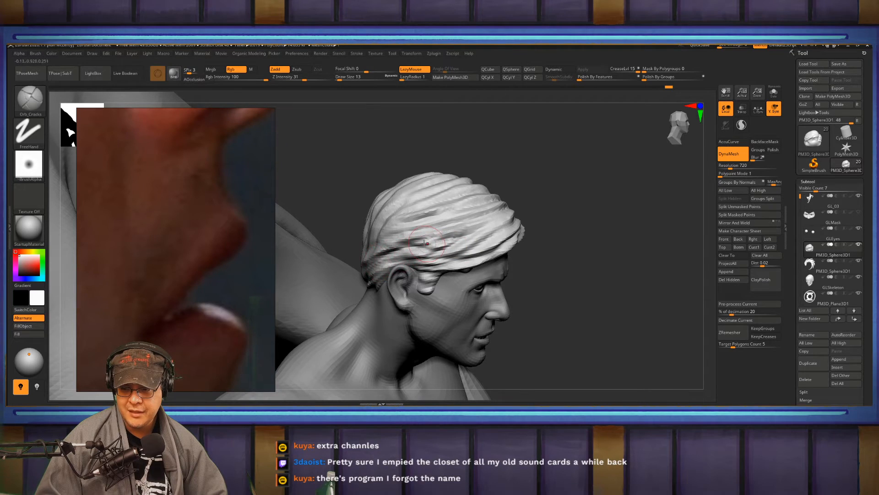
left_click_drag(425, 244, 371, 252)
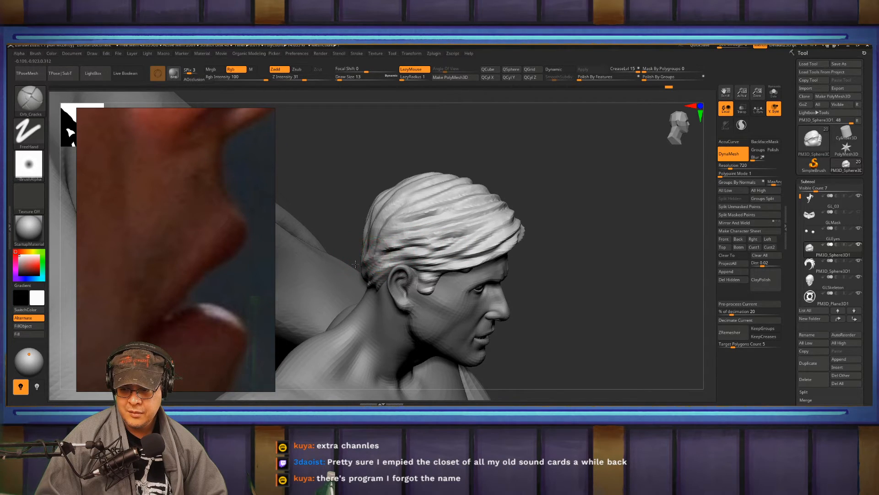
Review the head from both sides and bring the masked hero on the comic cover into view on the reference board
right_click_drag(540, 225, 493, 208)
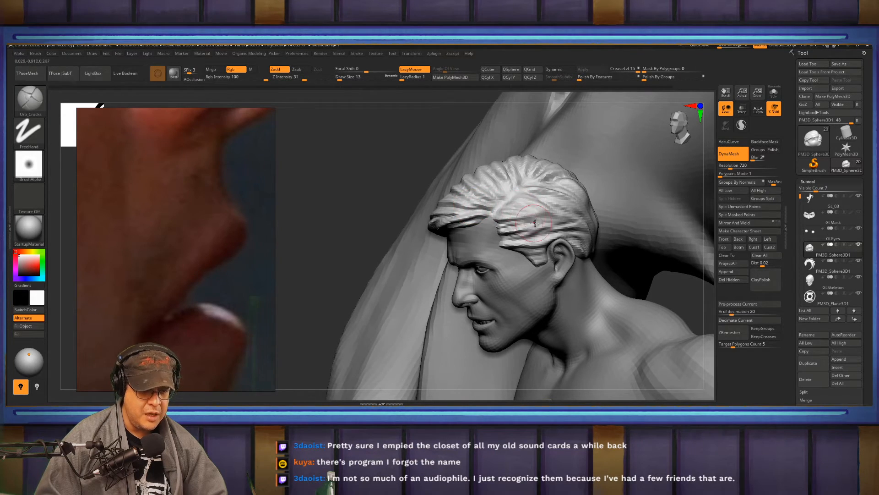
mouse_move(514, 227)
right_mouse_down()
mouse_move(521, 217)
mouse_move(505, 209)
right_mouse_up()
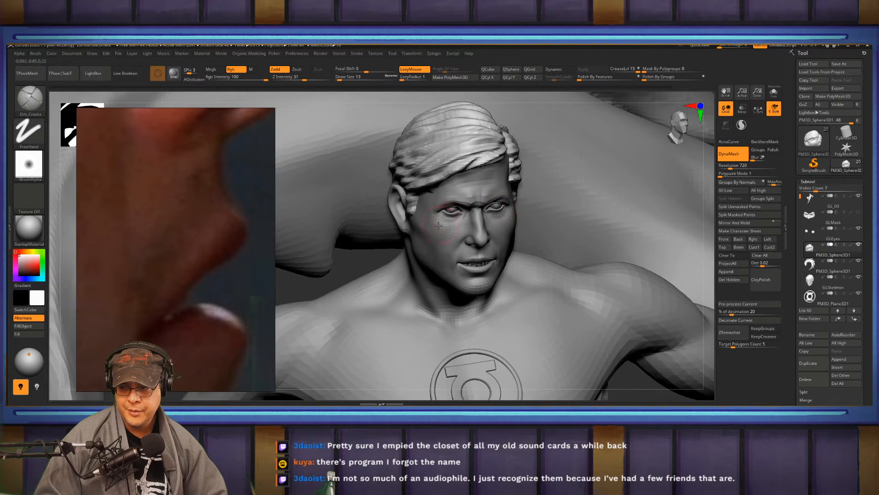
scroll(186, 251, "down", 4)
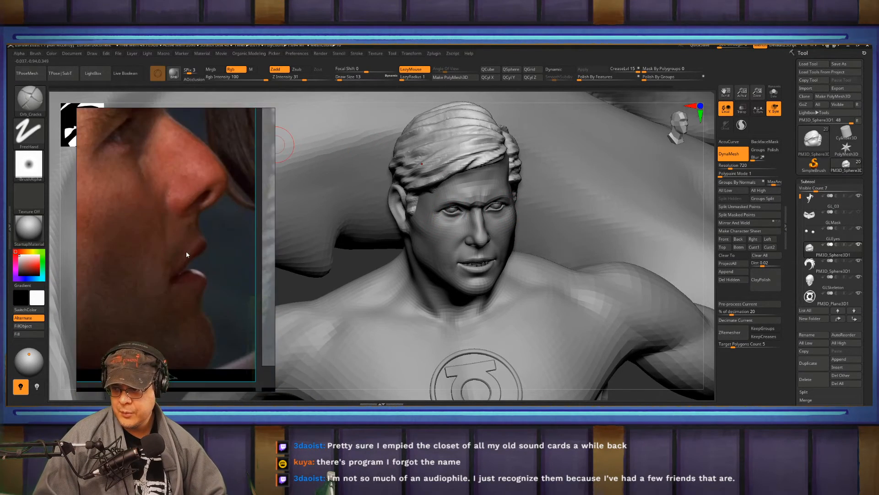
scroll(186, 251, "down", 8)
middle_click_drag(101, 245, 245, 236)
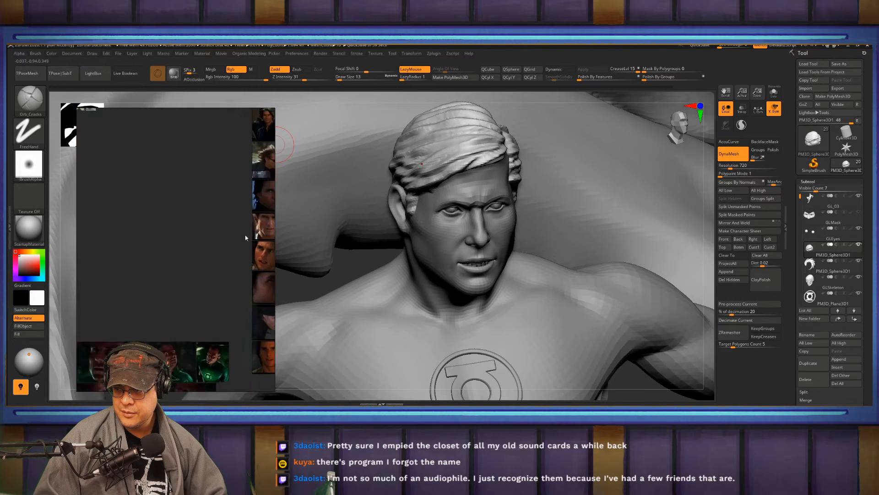
middle_click_drag(115, 219, 206, 348)
scroll(233, 228, "up", 8)
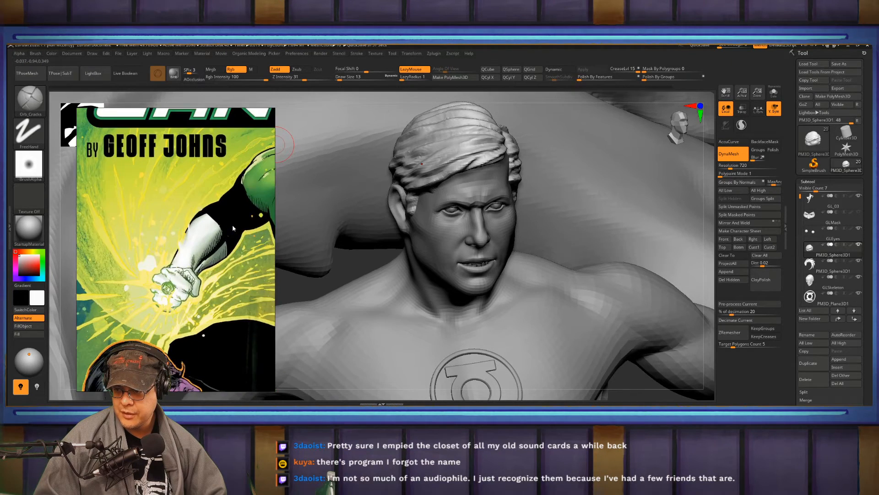
middle_click_drag(232, 225, 109, 250)
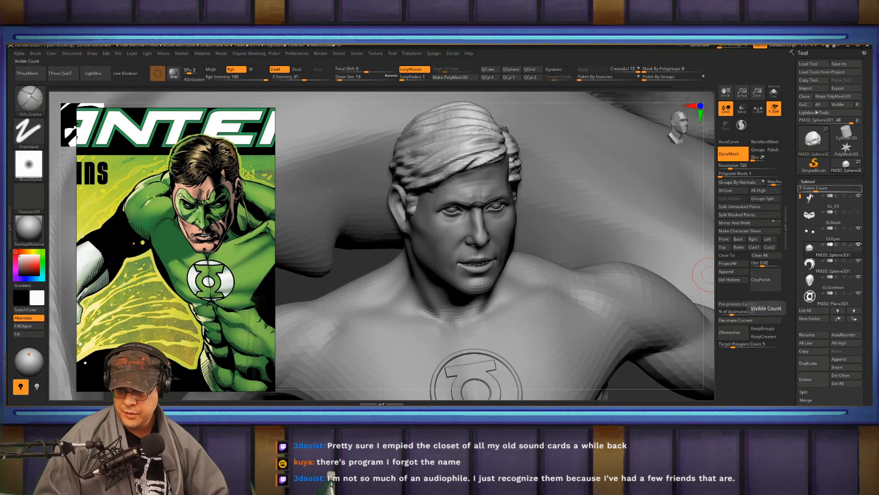
Mask the domino mask shape around the eyes, brow and nose on the GL_03 body, following the comic cover
right_click_drag(473, 227, 459, 240)
left_click(452, 231, "alt")
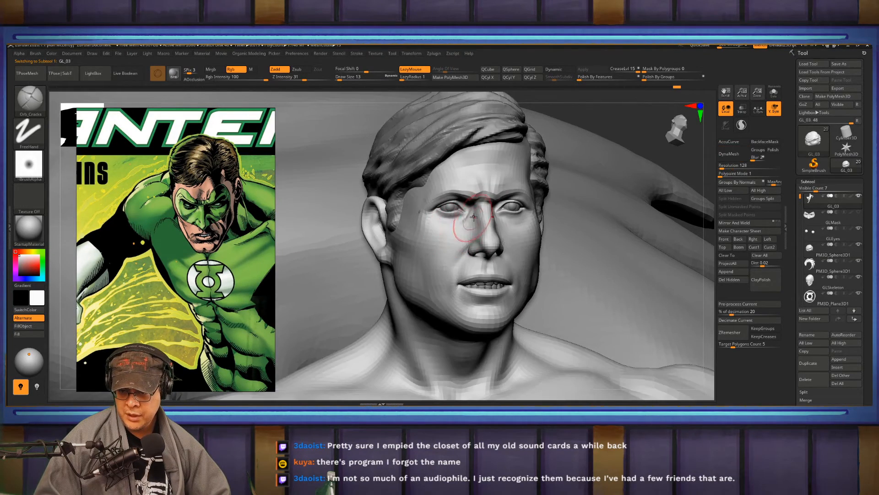
mouse_move(462, 210)
left_mouse_down("ctrl")
mouse_move(449, 206)
mouse_move(459, 222)
mouse_move(436, 225)
mouse_move(452, 197)
mouse_move(433, 234)
mouse_move(493, 234)
left_mouse_up("ctrl")
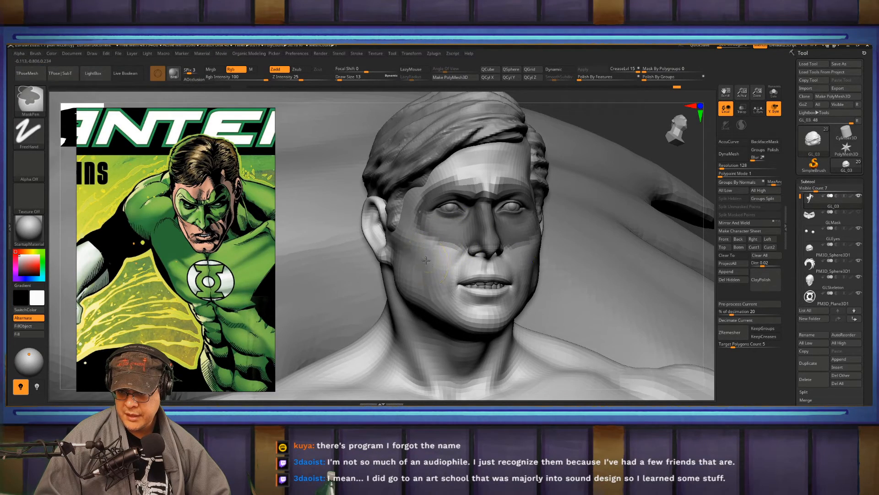
left_click_drag(560, 233, 479, 228)
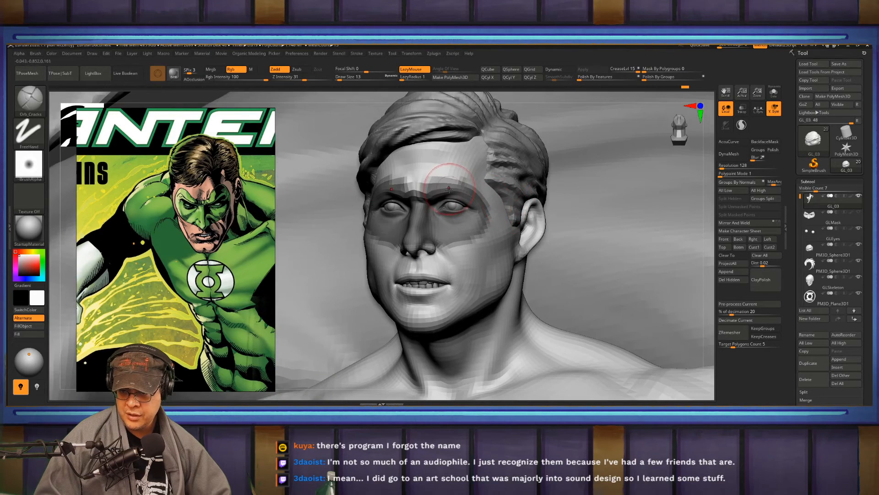
key("ctrl")
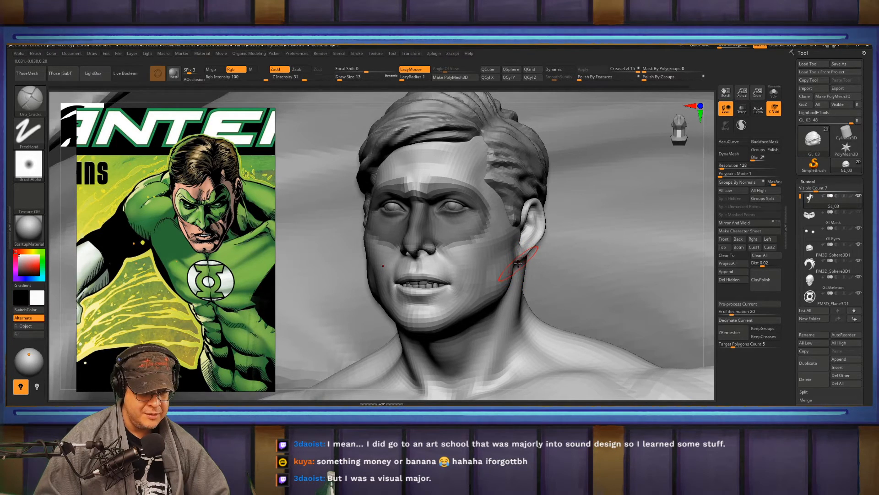
right_click_drag(399, 232, 441, 229)
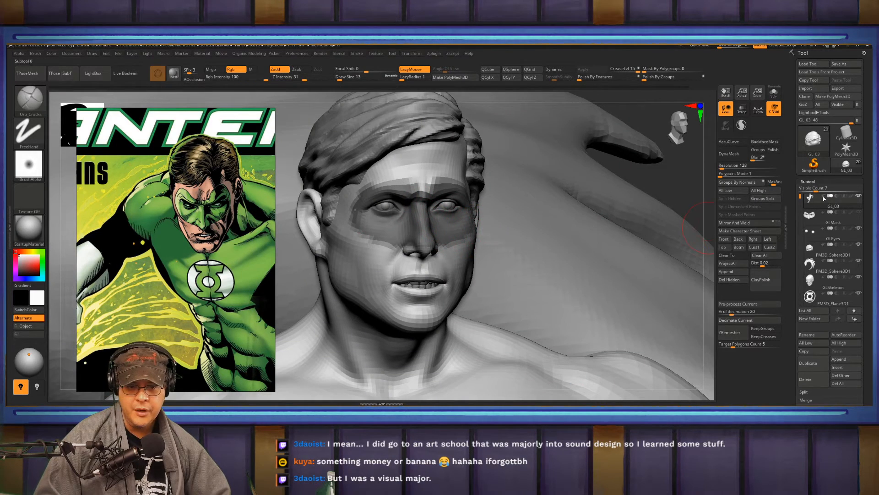
Duplicate the masked GL_03 body subtool and delete the duplicate's lower subdivision levels
key("ctrl")
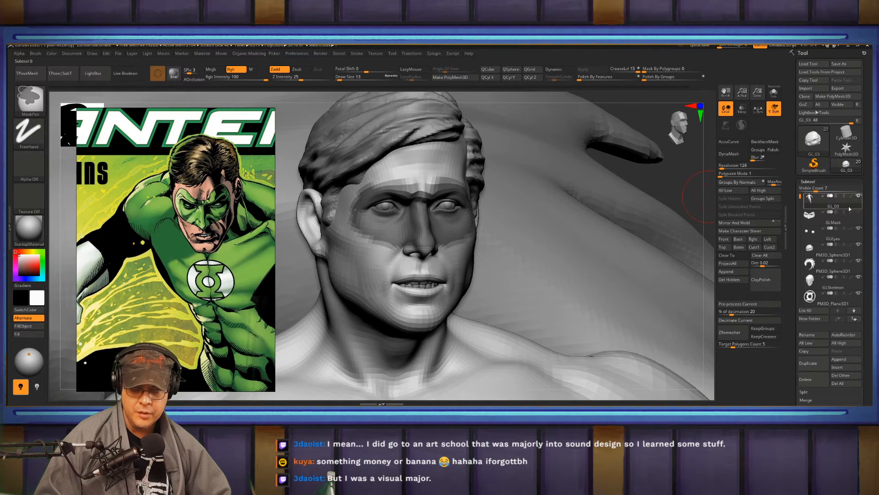
key("ctrl+shift+d")
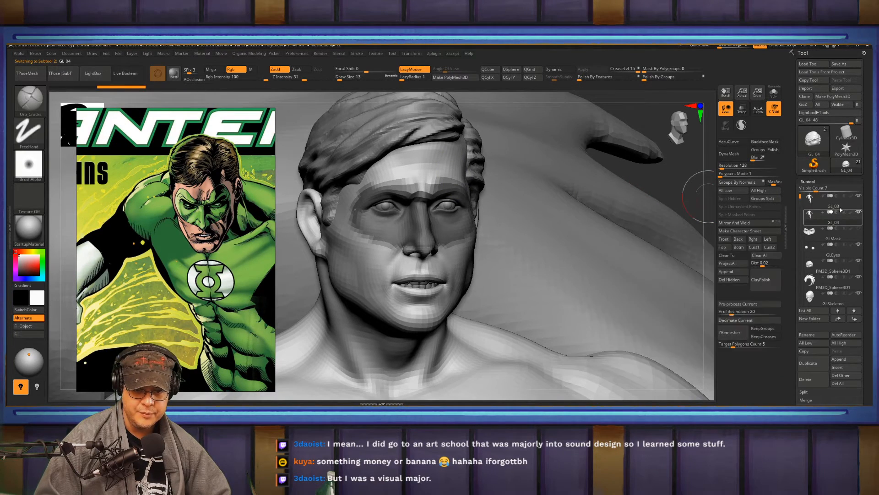
left_click(810, 181)
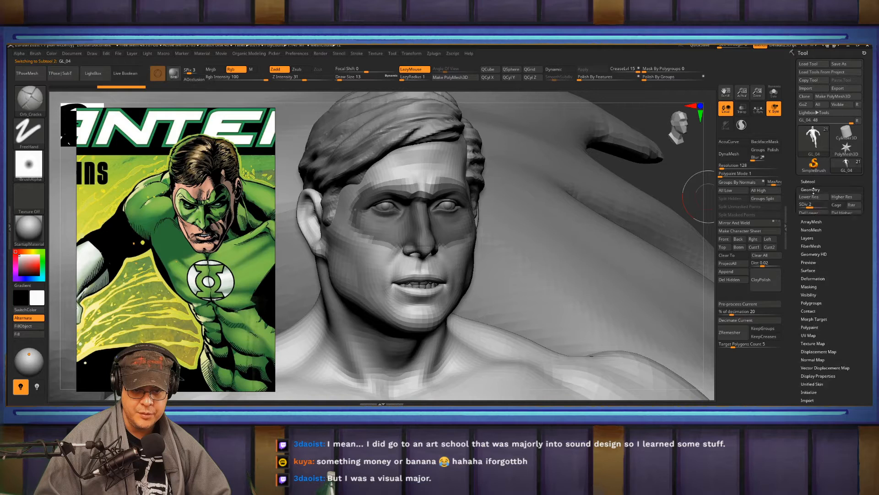
left_click(812, 190)
left_click(809, 213)
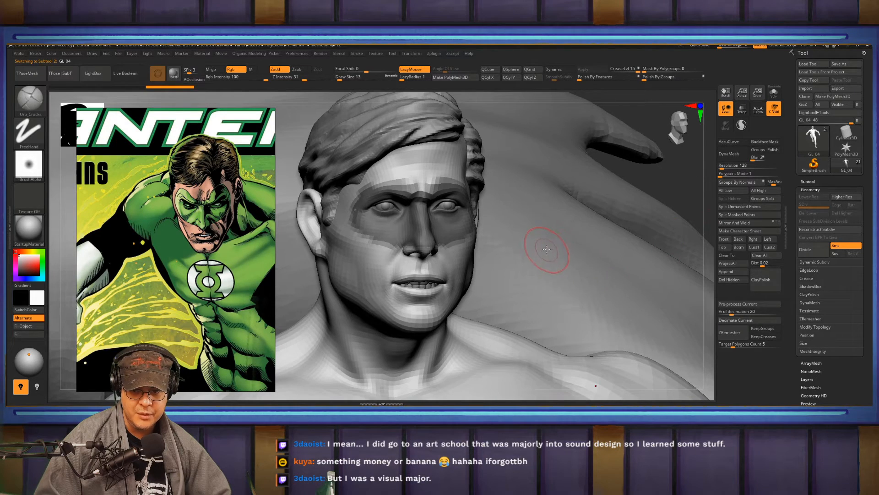
Make the masked eye region its own polygroup with the polyframe shown, isolate it and delete the rest of the duplicate
key("shift+f")
key("ctrl")
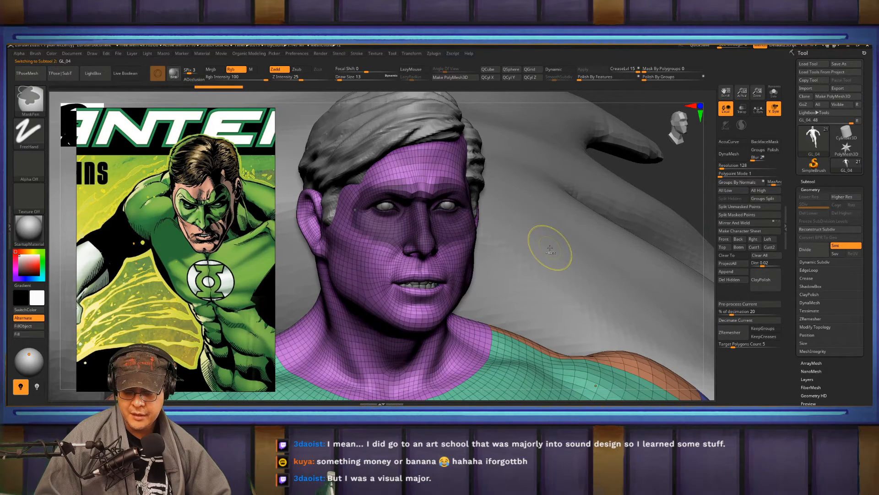
left_click(664, 182, "ctrl")
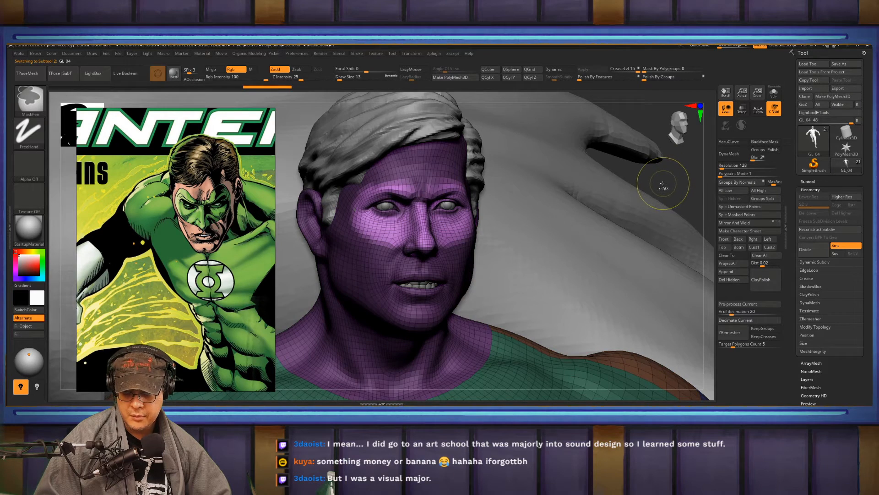
key("ctrl+w")
key("ctrl+shift")
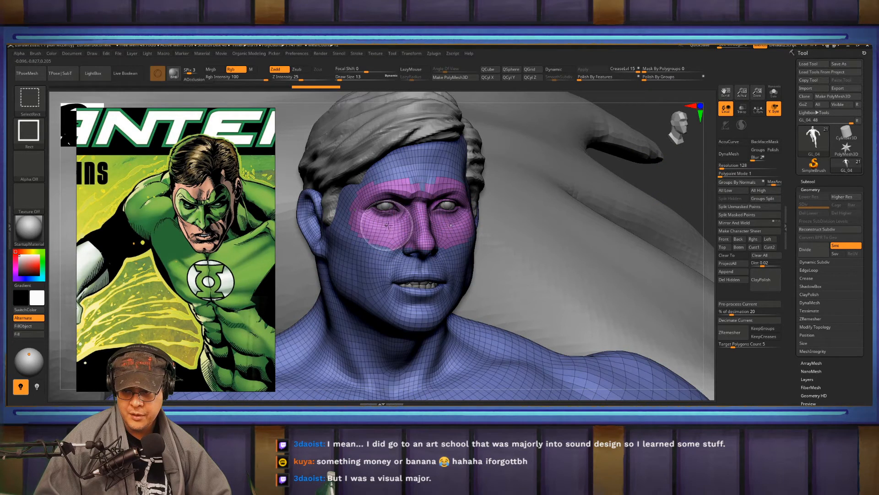
left_click(387, 225, "ctrl+shift")
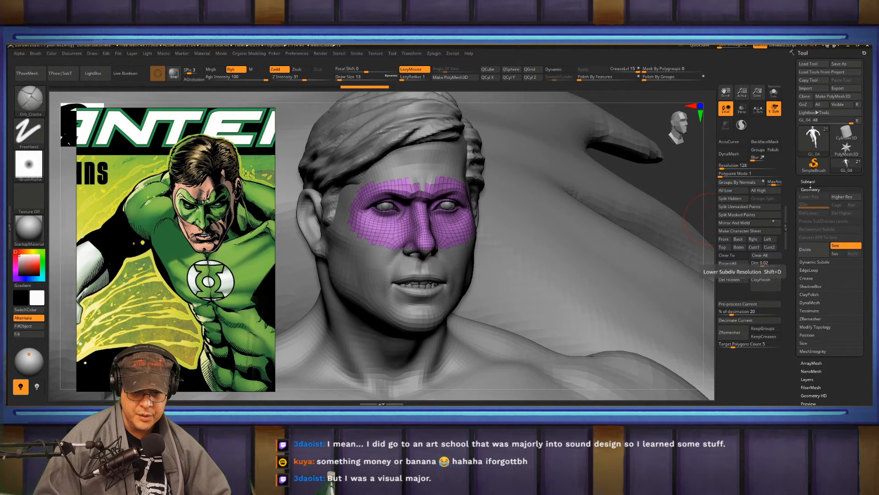
left_click(733, 280)
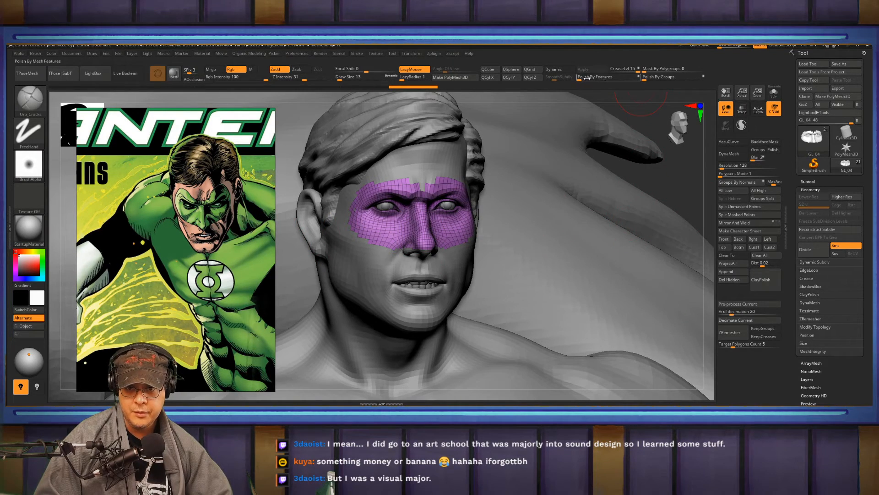
Smooth the eye mask piece's jagged borders with Polish By Features and show the piece in Solo mode
left_click_drag(582, 78, 586, 78)
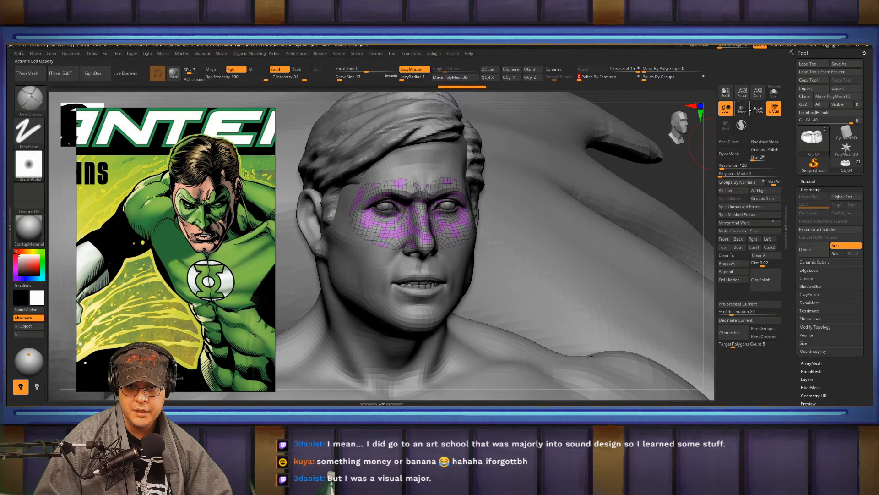
left_click(774, 93)
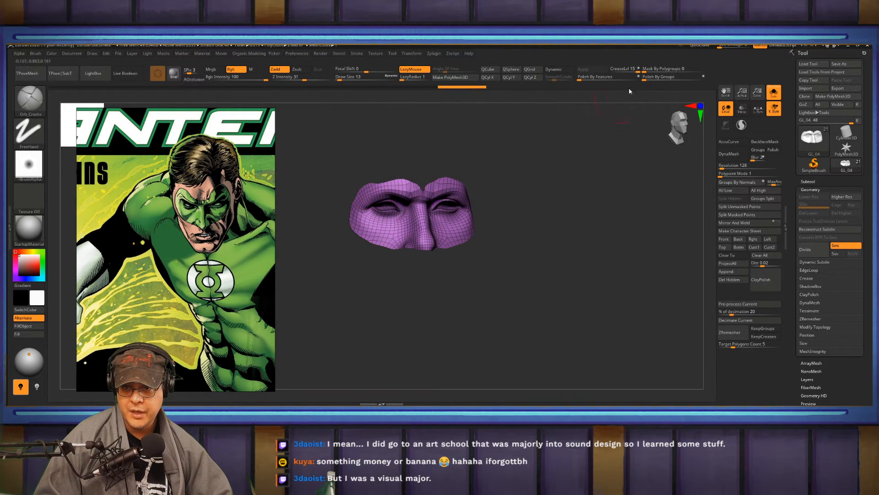
left_click_drag(586, 78, 600, 78)
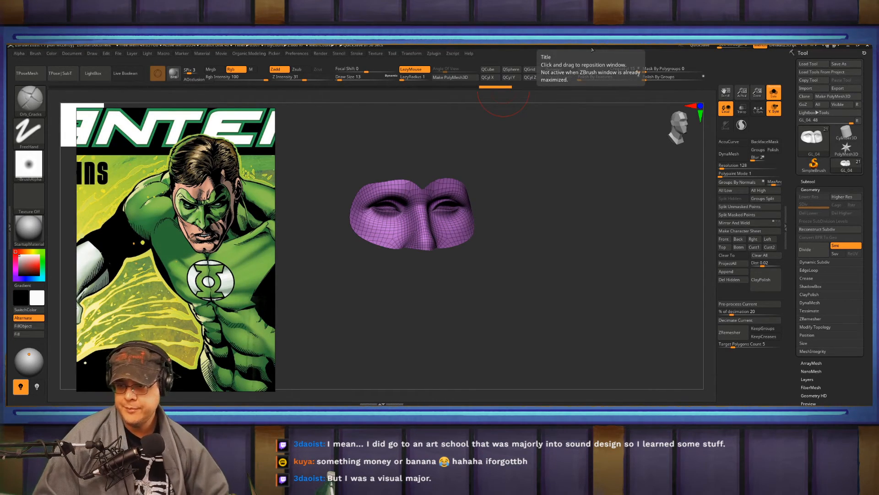
Thicken the eye mask piece into a shell with the ZModeler brush, targeting All Polygons
left_click_drag(585, 240, 623, 241)
left_click_drag(593, 184, 600, 268, "alt")
left_click_drag(521, 157, 531, 137)
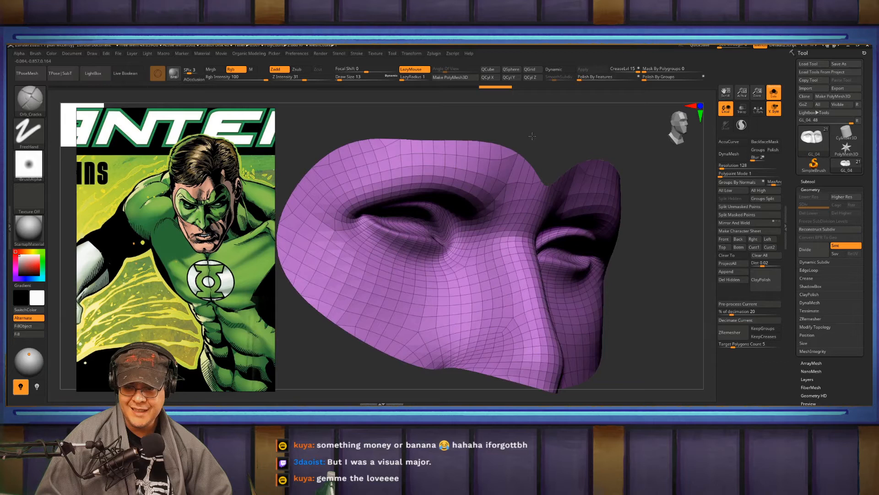
left_click_drag(674, 287, 609, 282)
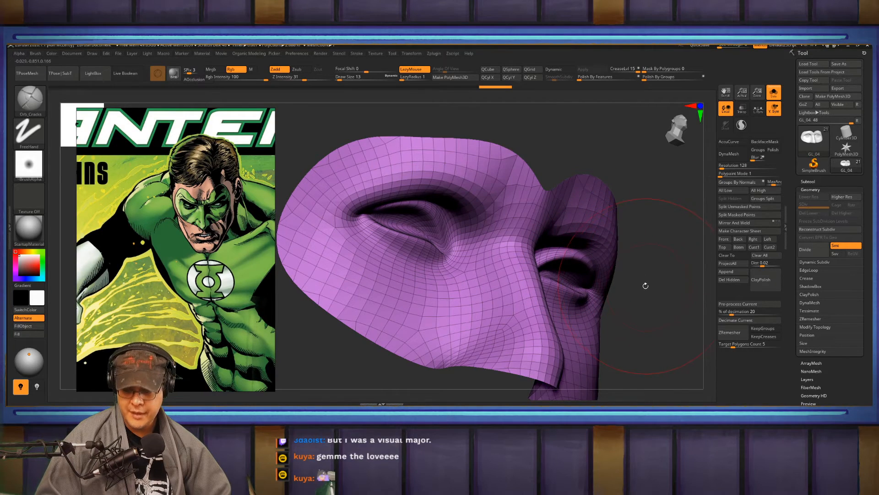
key("b")
key("z")
key("m")
left_click_drag(644, 293, 632, 304)
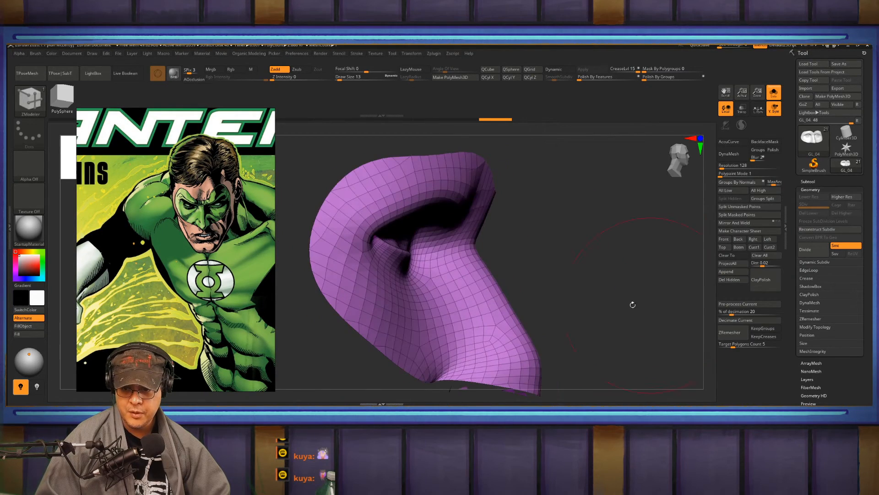
key("space")
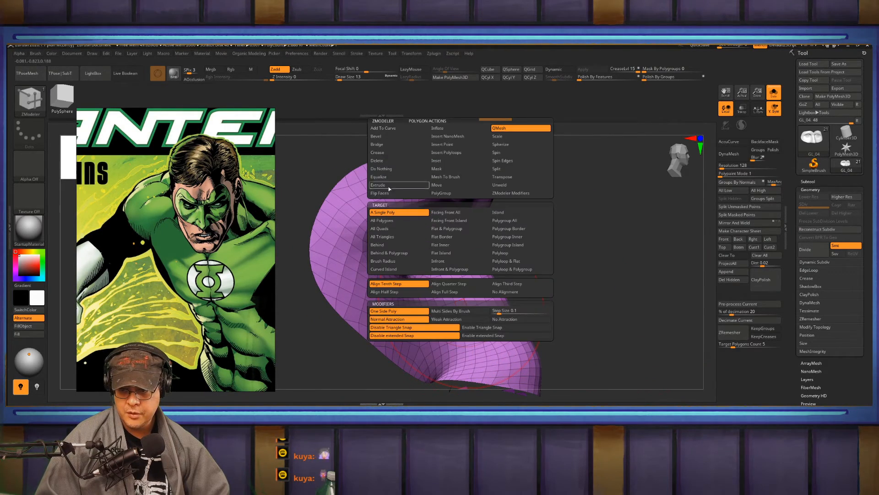
left_click(406, 224)
left_click_drag(600, 231, 584, 231)
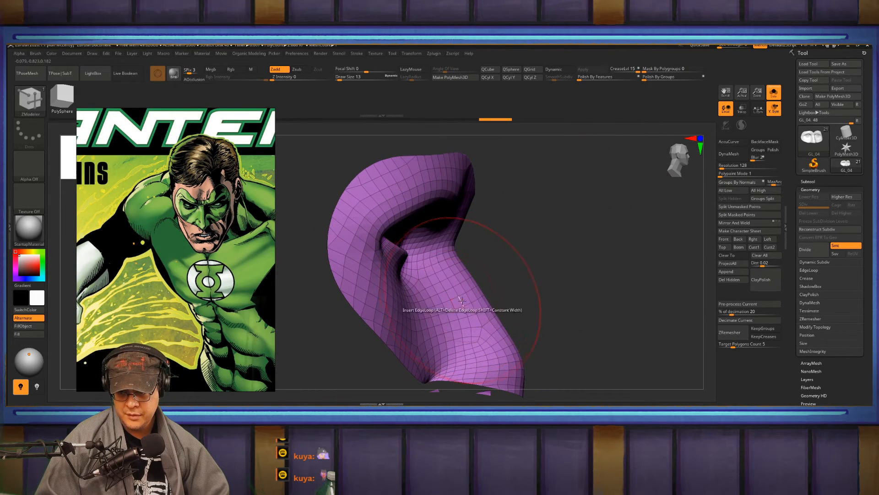
left_click_drag(452, 308, 462, 300)
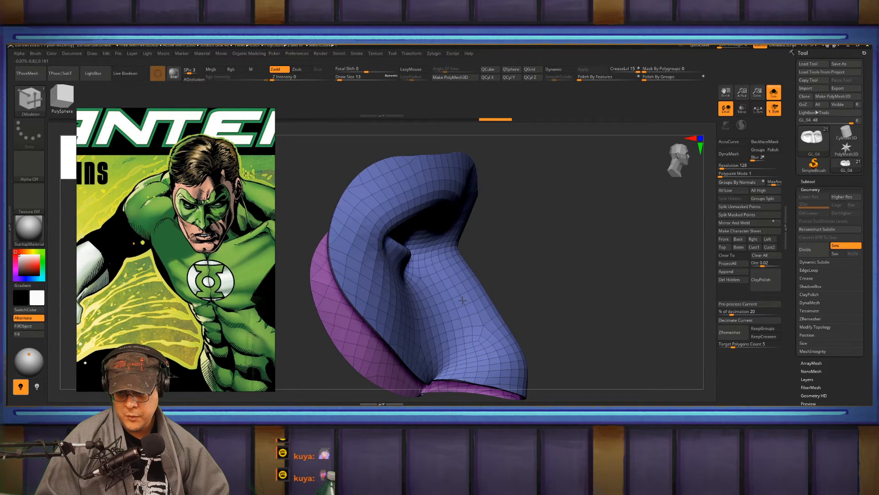
left_click_drag(460, 300, 459, 300)
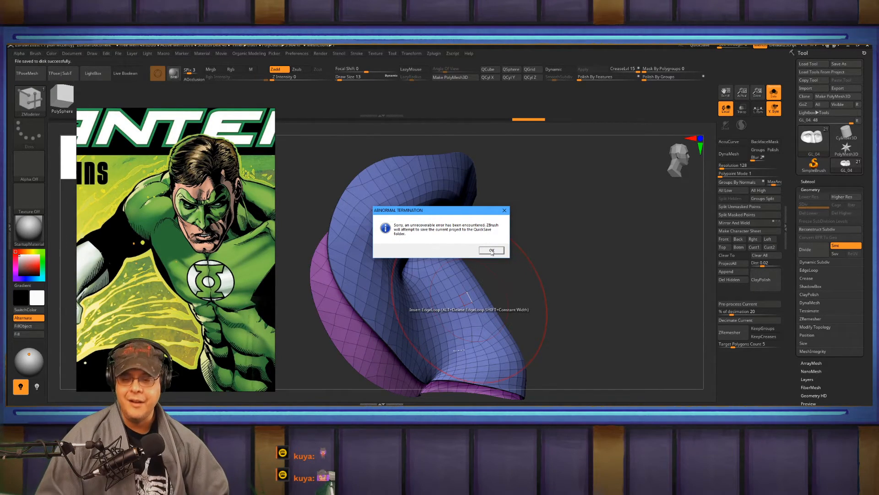
Acknowledge the crash notices and relaunch ZBrush
left_click(491, 250)
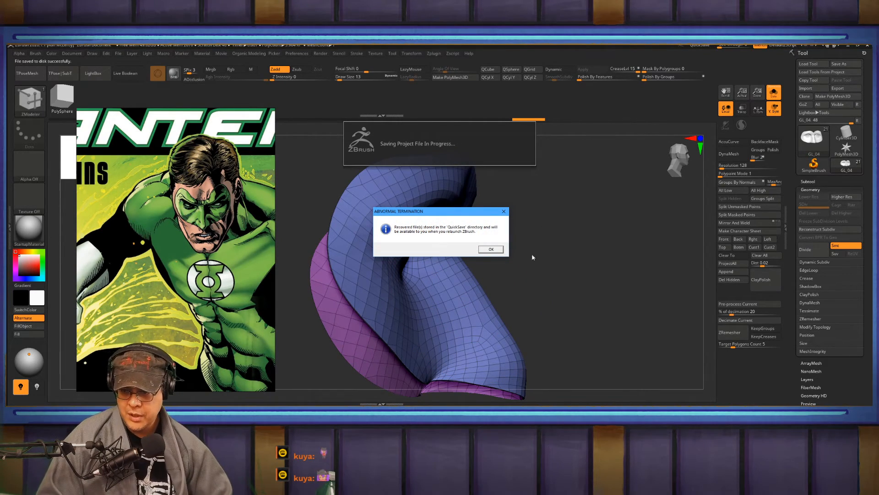
left_click(491, 250)
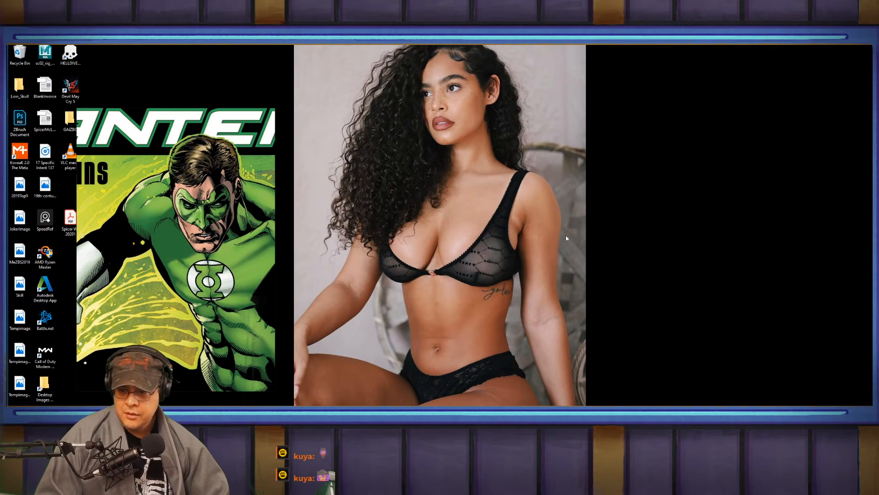
key("super")
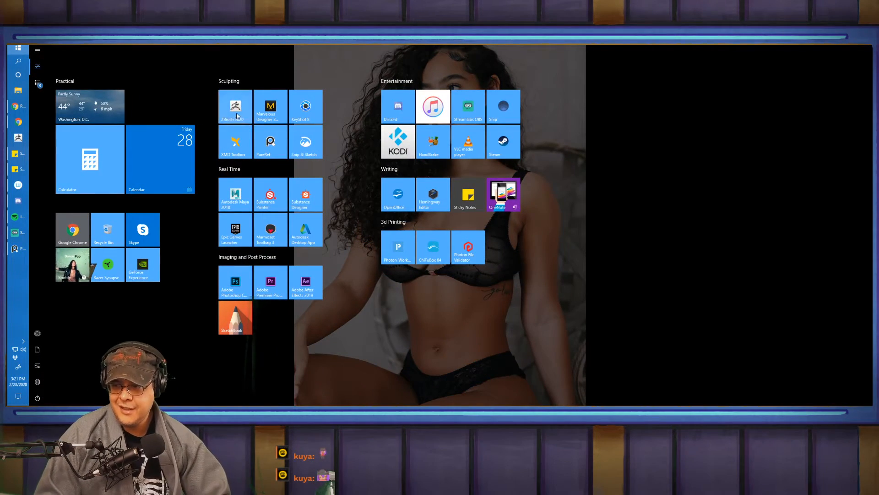
left_click(238, 114)
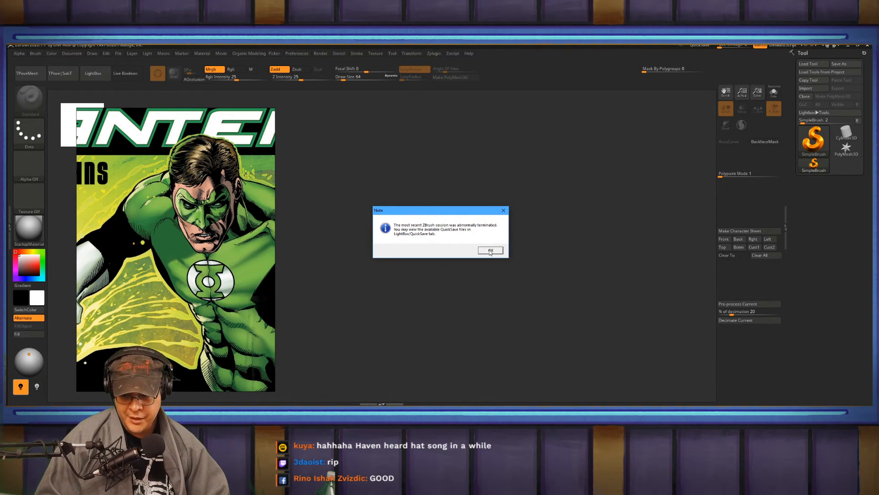
Load the recovered tool file from LightBox's QuickSave files and close LightBox
left_click(490, 250)
left_click(94, 75)
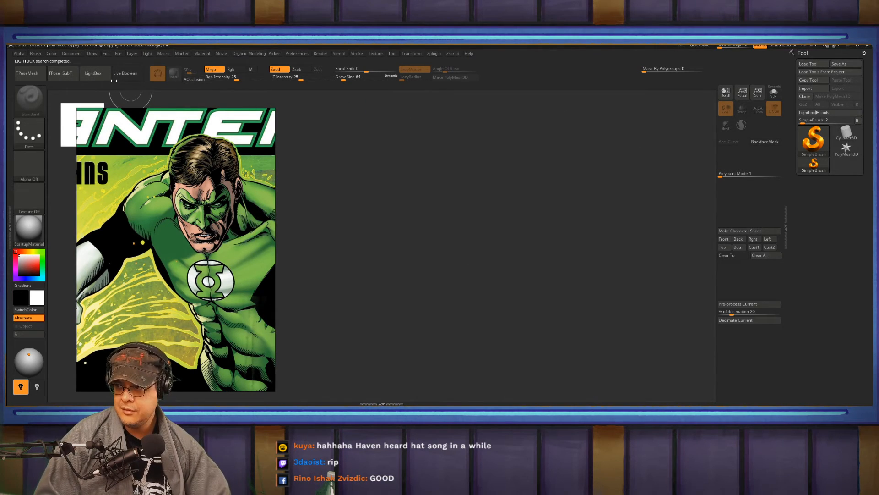
left_click(93, 73)
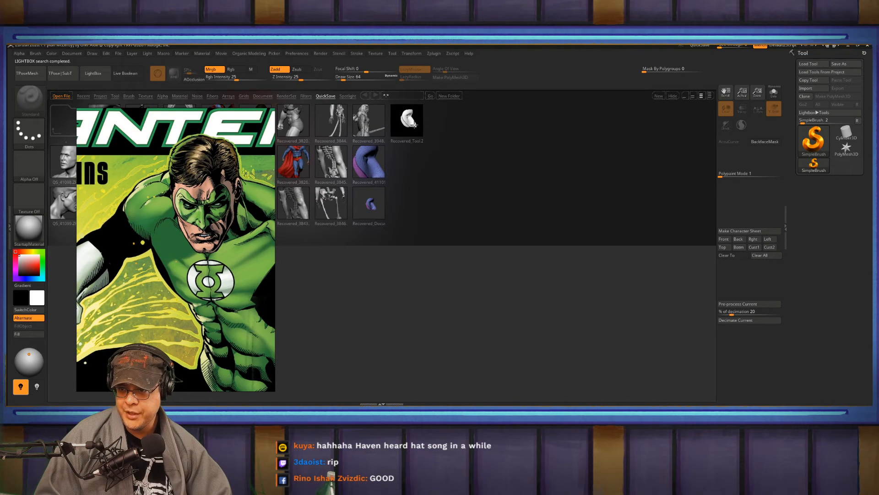
double_click(414, 125)
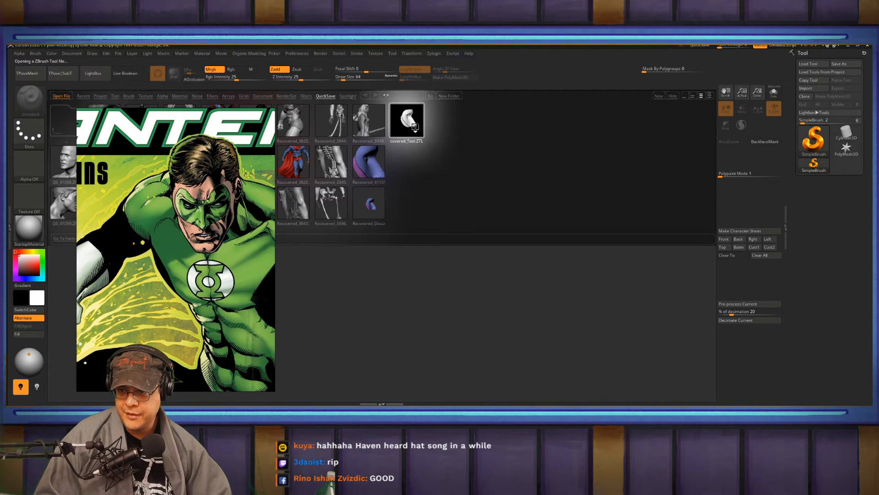
left_click(103, 74)
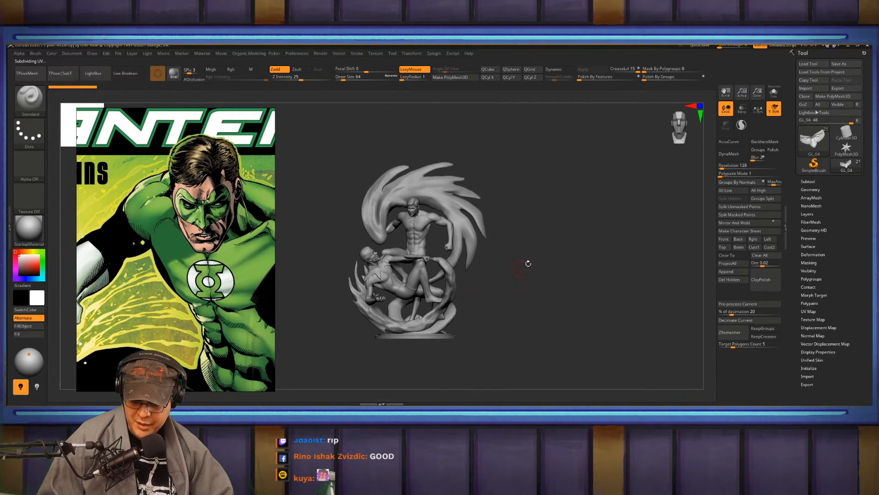
mouse_move(544, 240)
left_mouse_down("alt")
mouse_move(542, 267)
mouse_move(580, 299)
mouse_move(680, 279)
left_mouse_up("alt")
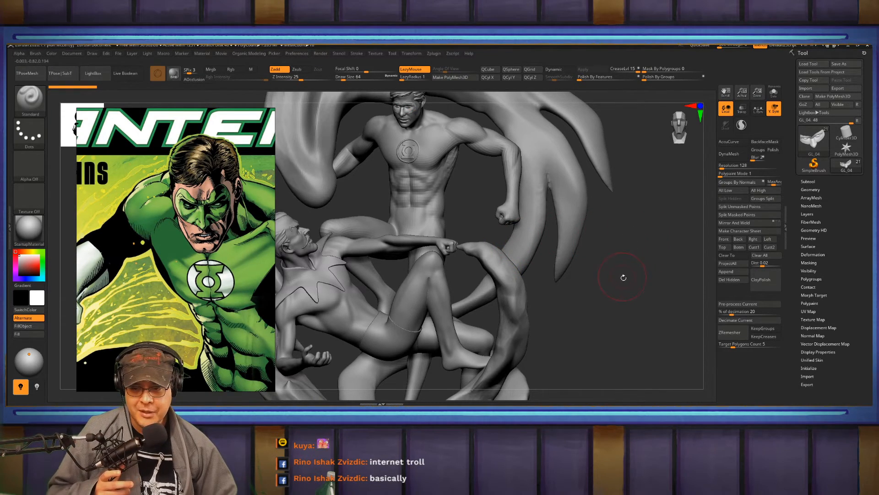
Isolate the eye mask piece in Solo mode with the polyframe shown and activate the ZModeler brush
mouse_move(623, 277)
left_mouse_down()
mouse_move(630, 271)
mouse_move(616, 269)
left_mouse_up()
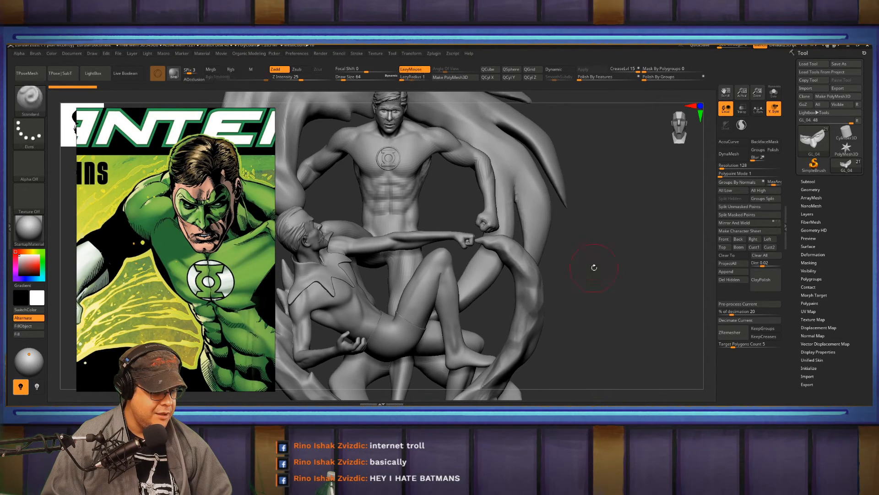
mouse_move(579, 227)
left_mouse_down()
mouse_move(614, 302)
mouse_move(443, 197)
left_mouse_up()
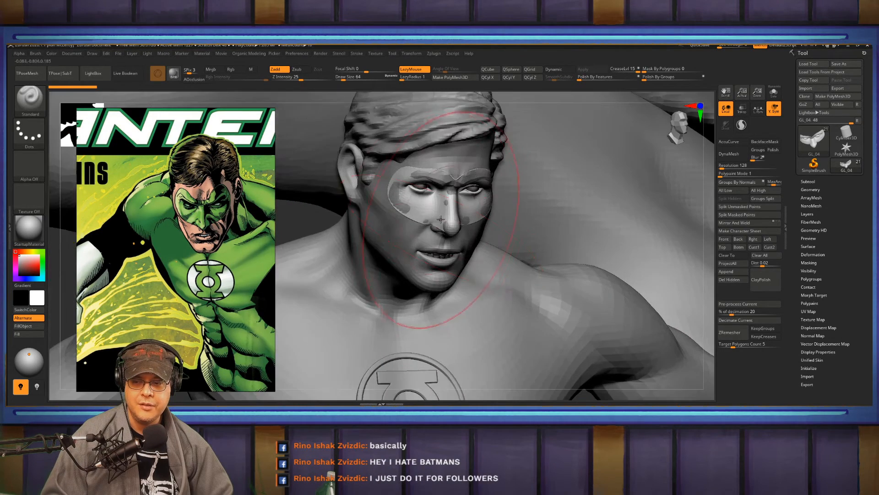
right_click_drag(443, 206, 490, 199)
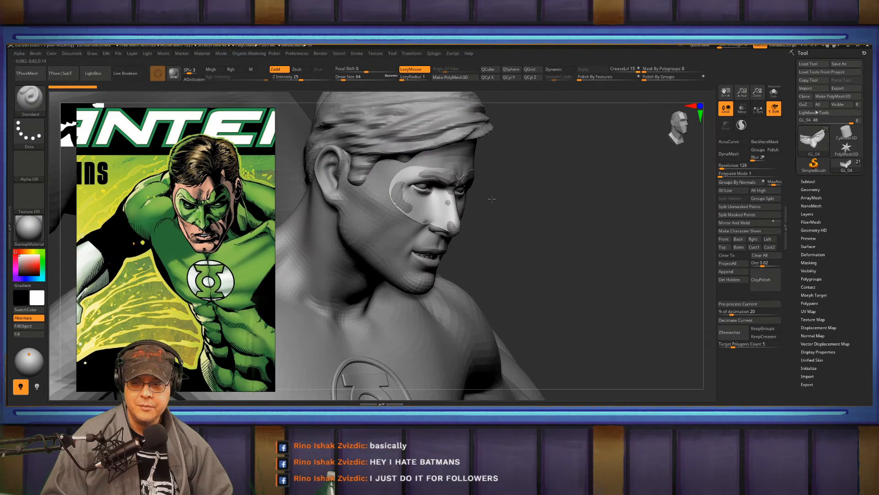
left_click(774, 92)
left_click_drag(570, 207, 613, 269, "alt")
left_click_drag(591, 238, 568, 218)
key("shift+f")
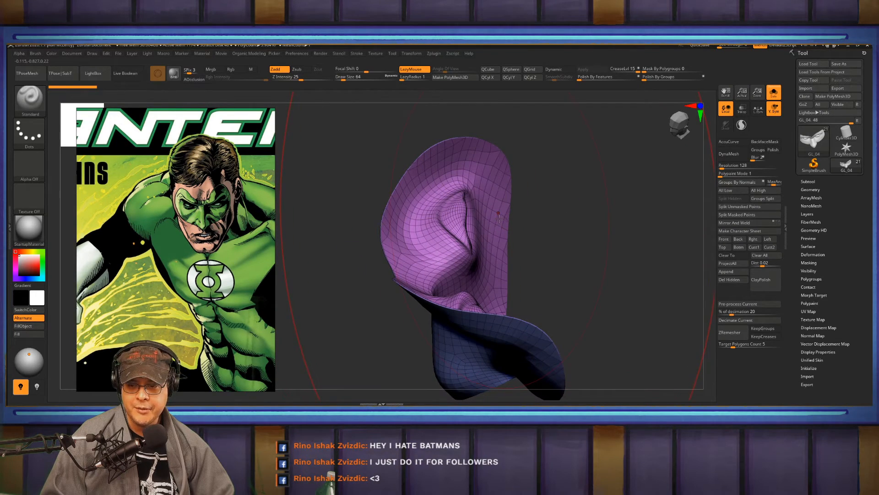
key("b")
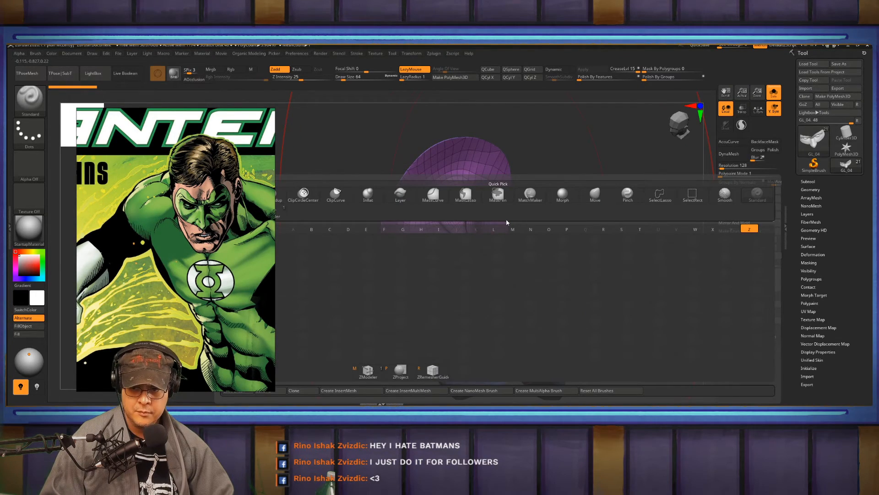
key("m")
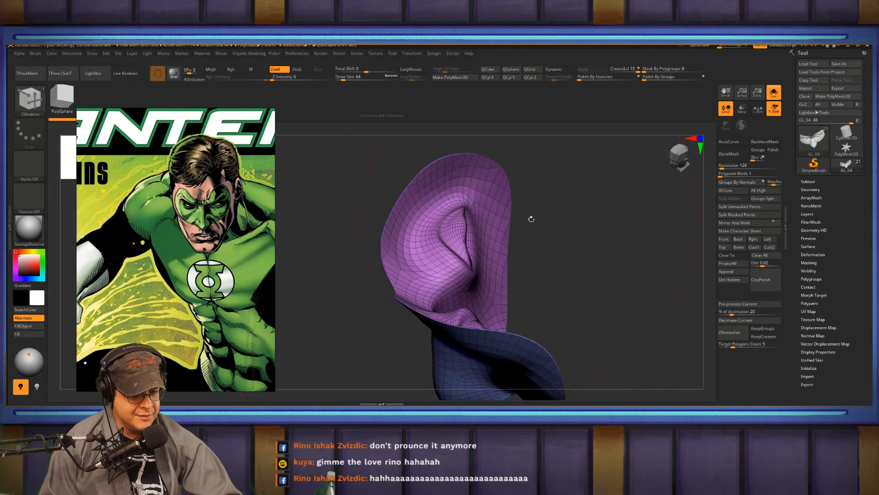
Try to thicken the eye mask piece with ZModeler's QMesh action targeting All Polygons, and undo the result
left_click_drag(570, 226, 600, 266)
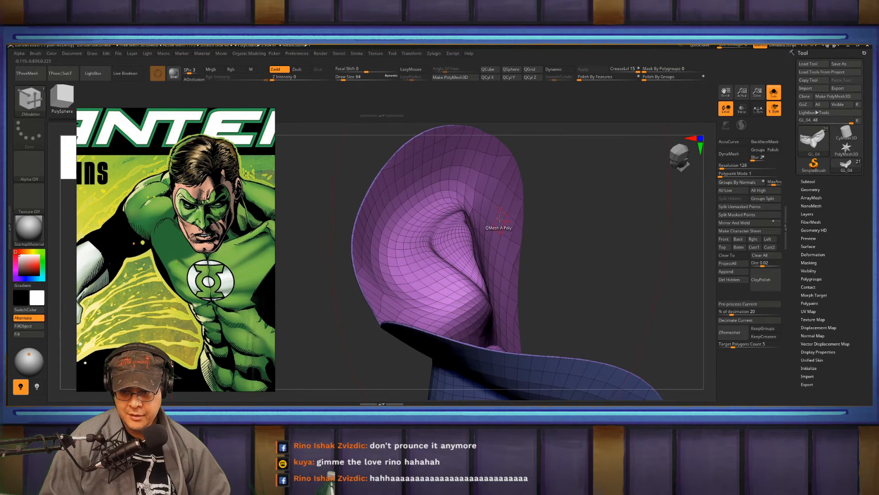
right_click(499, 218)
left_click(425, 220)
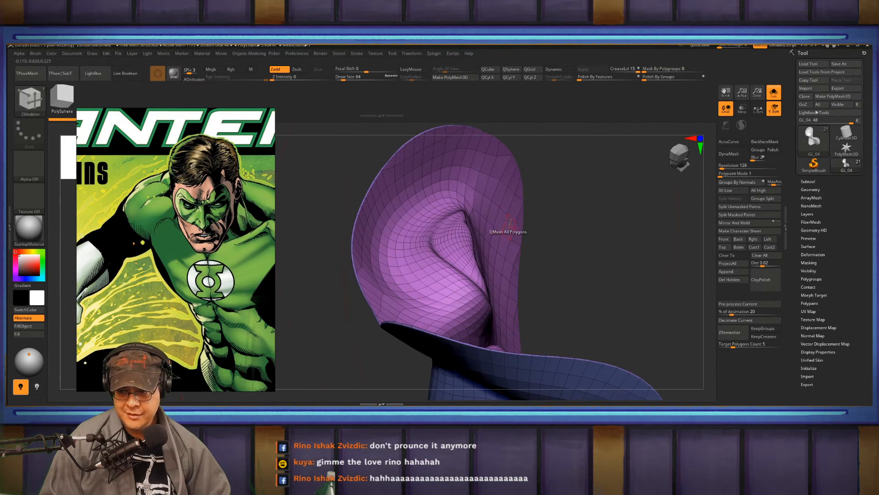
left_click_drag(508, 223, 513, 225)
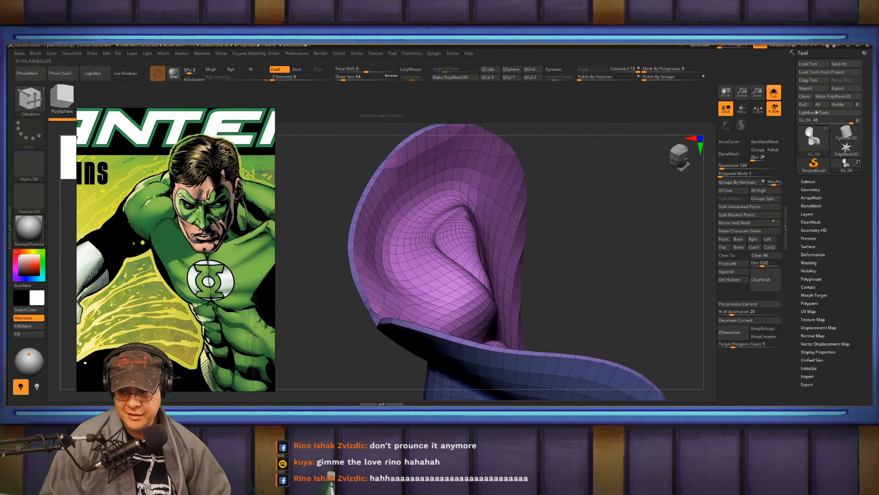
key("ctrl+z")
Thicken the eye mask into a shell with ZModeler's QMesh action targeting Polygroup All
key("space")
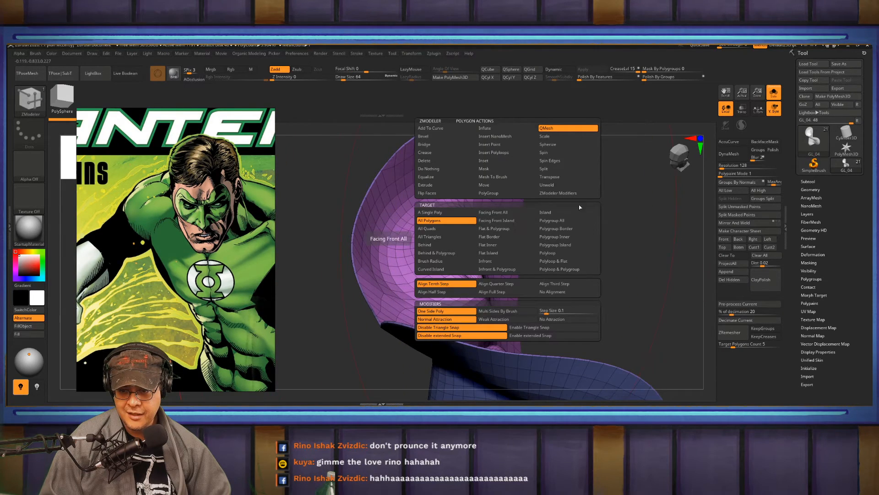
left_click(552, 220)
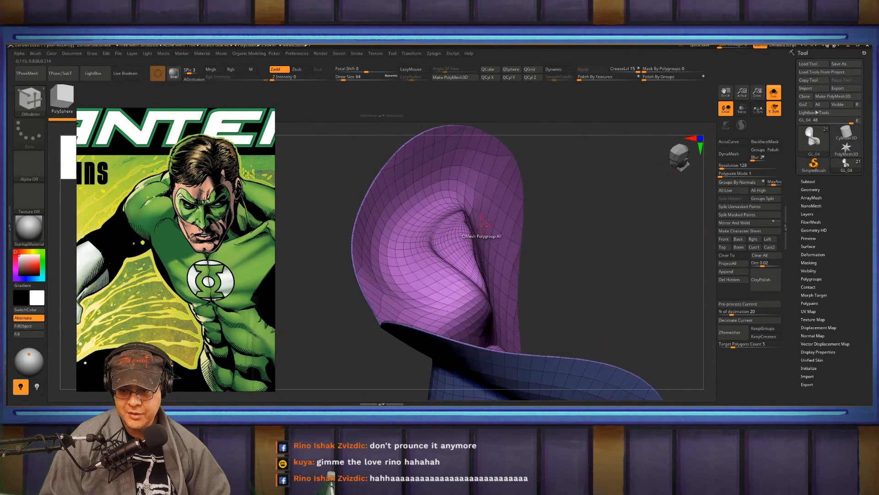
left_click_drag(508, 224, 518, 227)
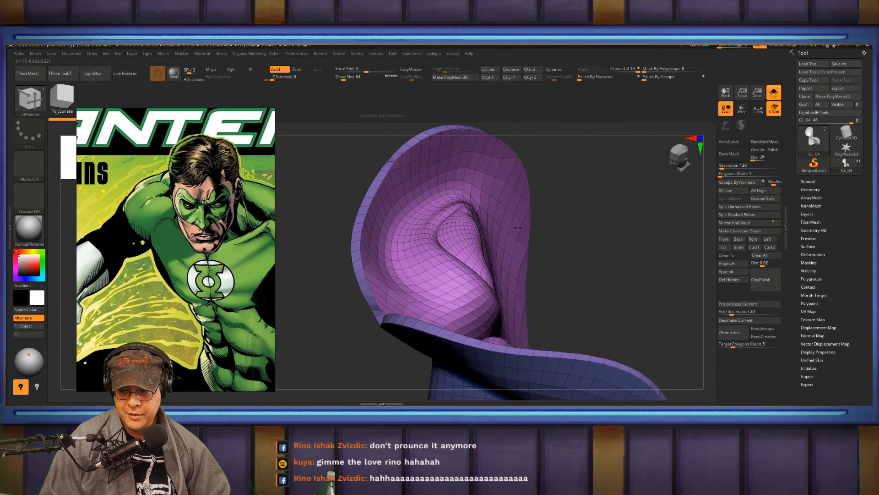
left_click_drag(603, 249, 590, 278)
mouse_move(587, 222)
left_mouse_down()
mouse_move(569, 206)
mouse_move(580, 236)
left_mouse_up()
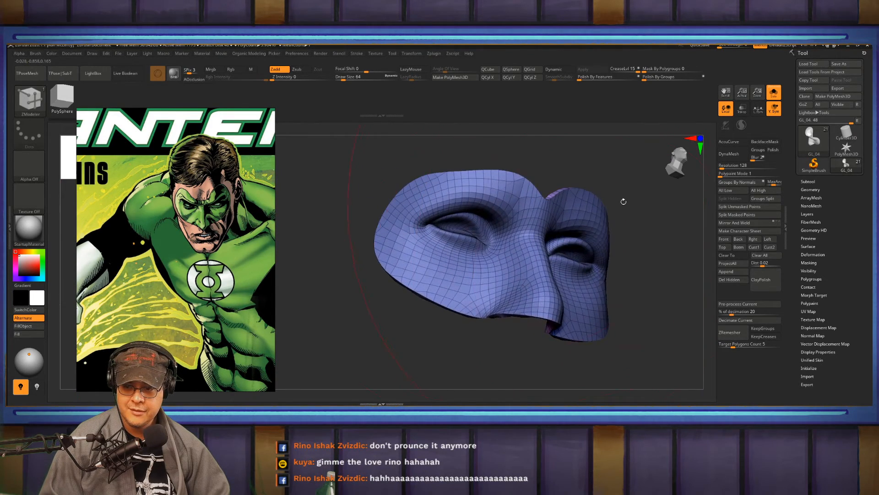
left_click_drag(623, 201, 606, 210)
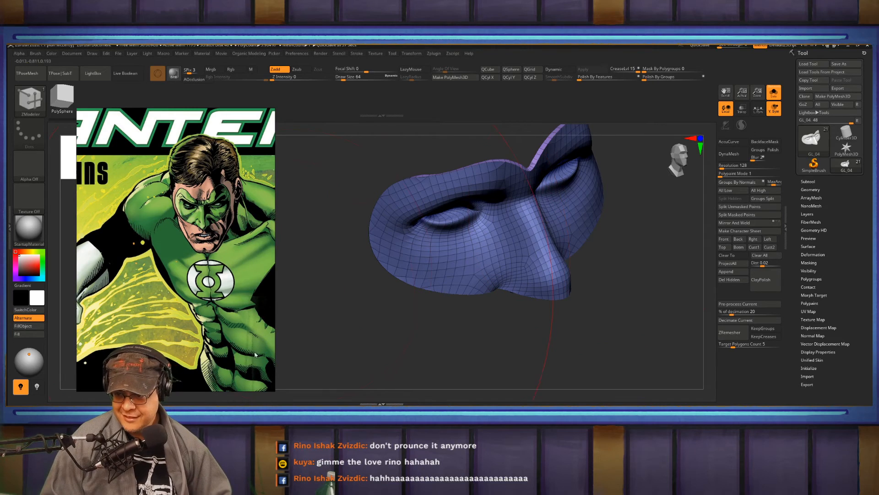
Set the ZModeler edge action to Bevel with the EdgeLoop Complete target at the mask's lower rim
left_click_drag(431, 348, 434, 321)
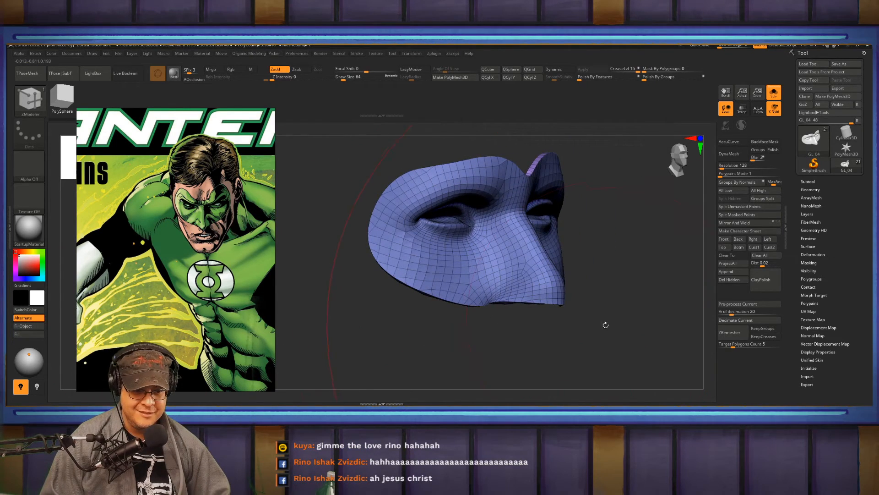
left_click_drag(605, 325, 487, 334, "alt")
mouse_move(397, 339)
left_mouse_down()
mouse_move(389, 312)
mouse_move(396, 326)
left_mouse_up()
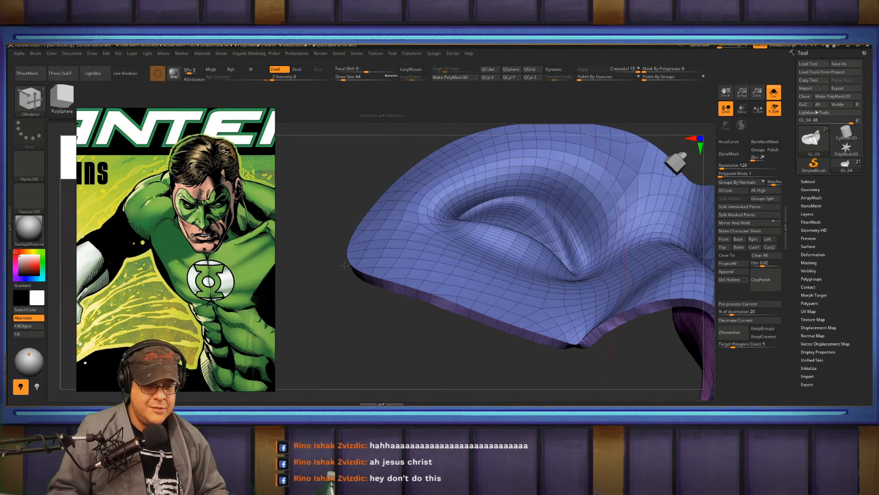
left_click_drag(412, 350, 503, 334)
key("space")
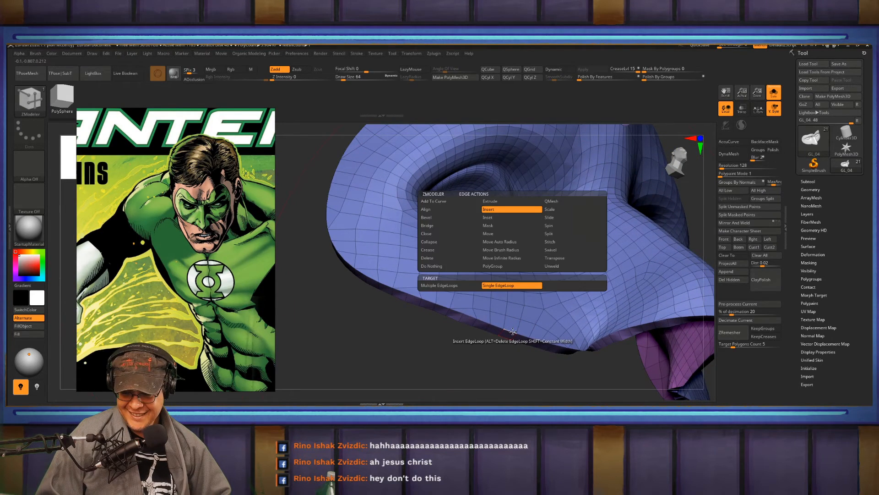
left_click(435, 218)
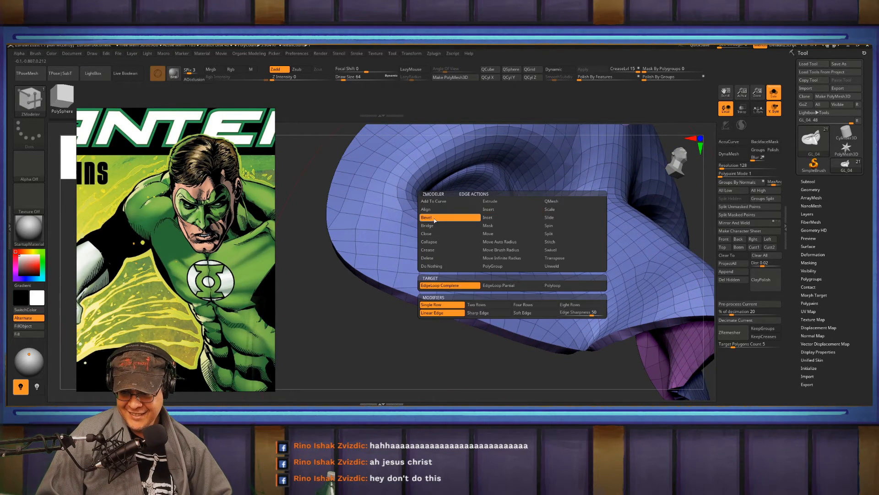
left_click(453, 286)
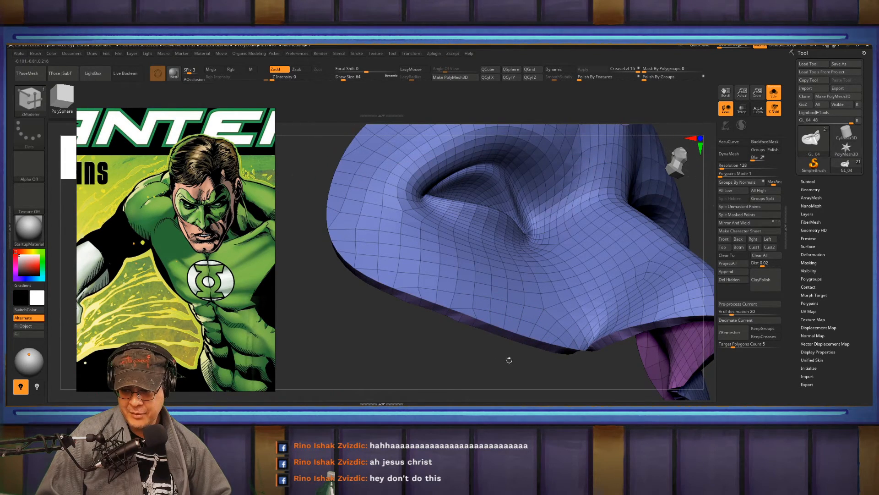
Remesh the thickened mask with ZRemesher, using KeepGroups on and KeepCreases off
left_click_drag(508, 360, 499, 389)
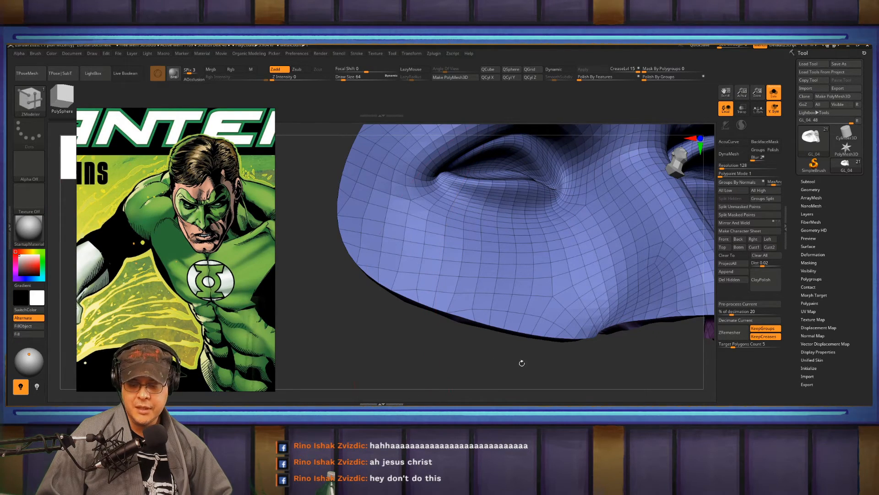
key("1")
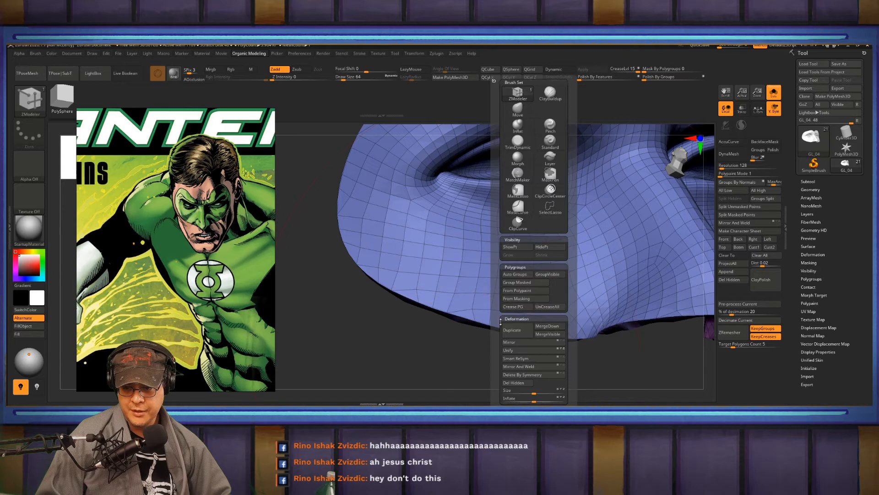
left_click_drag(463, 363, 481, 357)
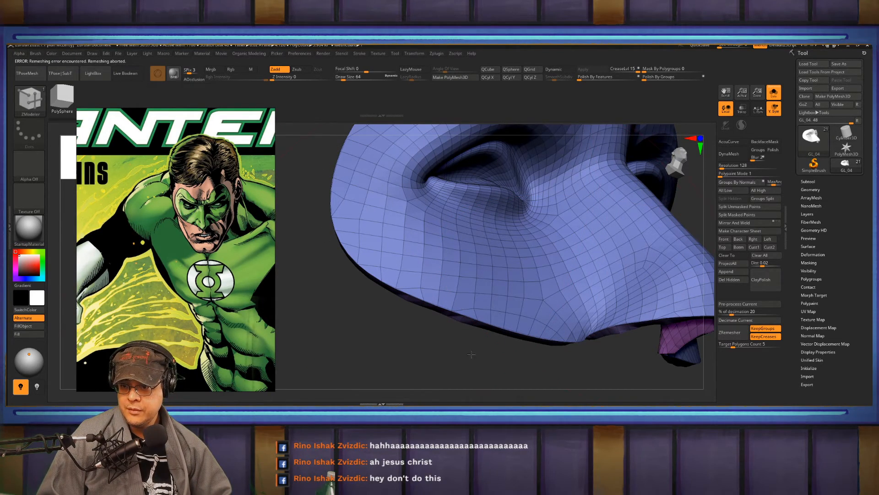
mouse_move(471, 354)
left_mouse_down()
mouse_move(468, 334)
mouse_move(463, 362)
mouse_move(527, 357)
mouse_move(616, 280)
mouse_move(533, 266)
left_mouse_up()
key("ctrl")
left_click_drag(645, 234, 708, 223, "alt")
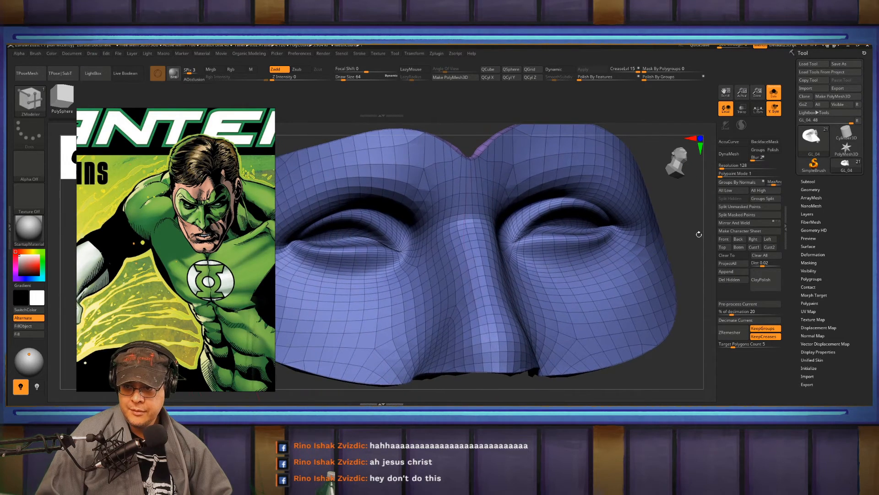
left_click(732, 333)
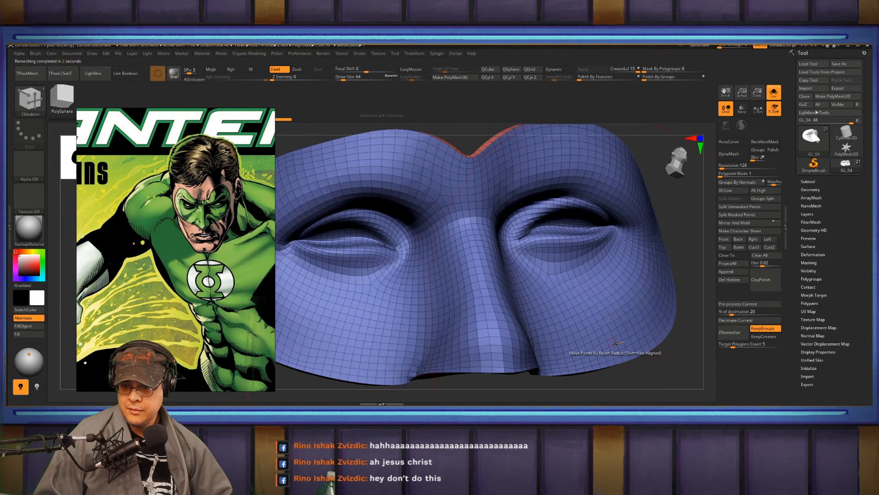
Set the draw size to 1, try a ZModeler edit on the mask's lower rim and undo it
right_click_drag(369, 339, 589, 208)
key("s")
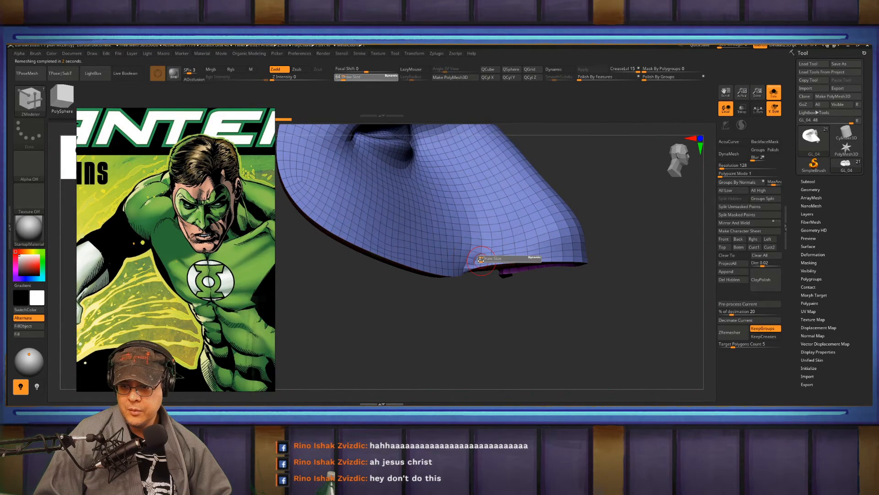
left_click(480, 260)
key("shift")
right_click_drag(614, 270, 463, 263)
key("shift")
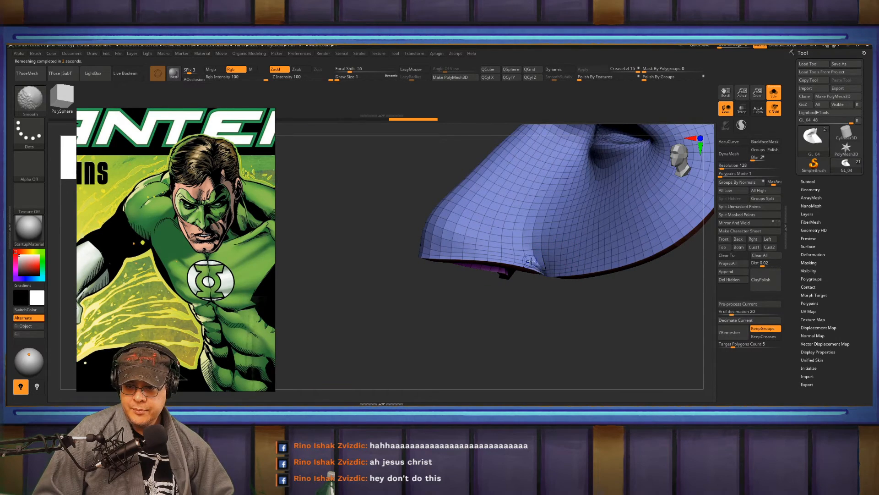
mouse_move(496, 304)
right_mouse_down()
mouse_move(383, 310)
mouse_move(439, 341)
mouse_move(488, 279)
mouse_move(610, 253)
right_mouse_up()
key("space")
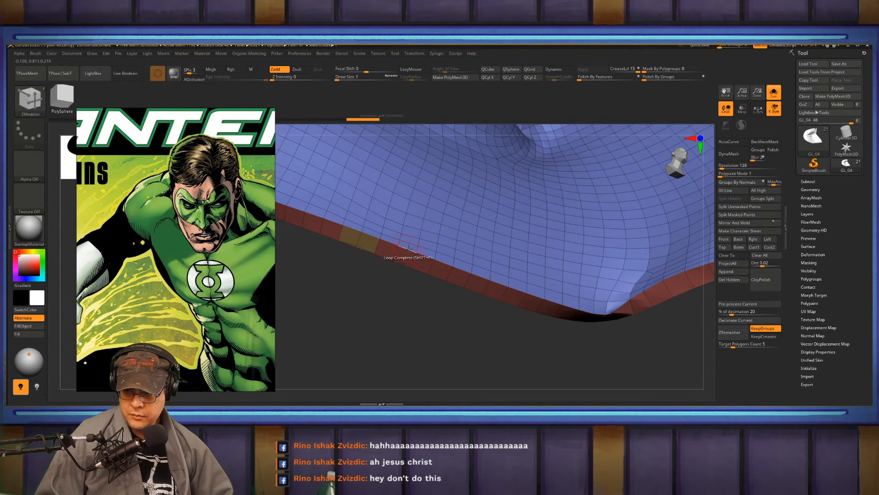
mouse_move(378, 286)
right_mouse_down()
mouse_move(383, 280)
mouse_move(355, 304)
mouse_move(425, 258)
right_mouse_up()
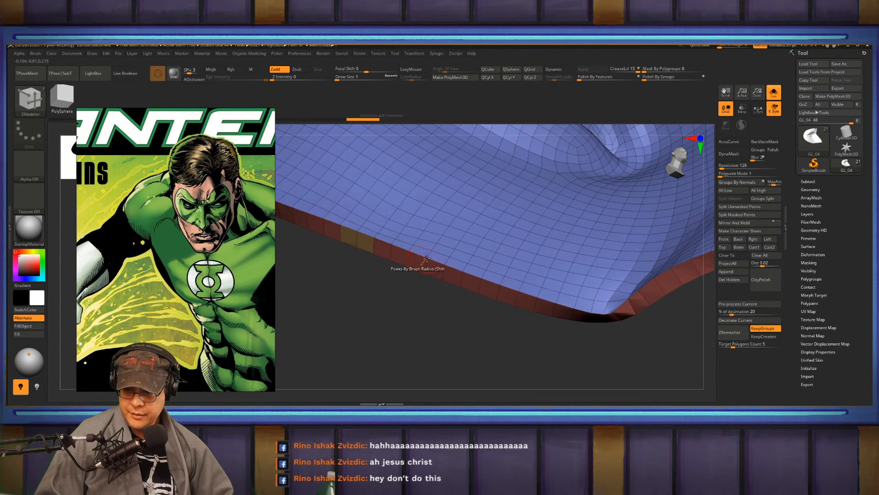
left_click_drag(436, 260, 438, 270)
key("ctrl+z")
Isolate the mask's rim by hiding the outer and inner surfaces, and regroup it as a single polygroup
mouse_move(438, 330)
right_mouse_down()
mouse_move(386, 328)
mouse_move(398, 336)
mouse_move(458, 260)
right_mouse_up()
left_click(450, 256, "ctrl+shift")
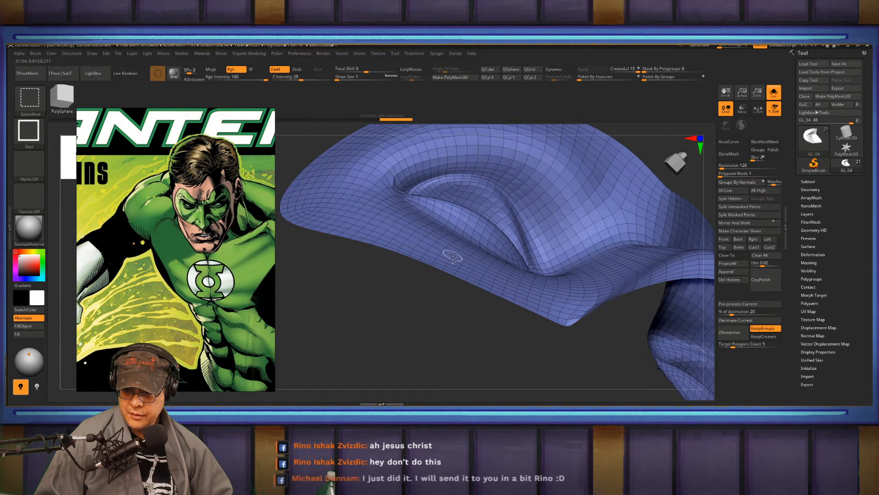
left_click_drag(353, 335, 384, 363, "ctrl+shift")
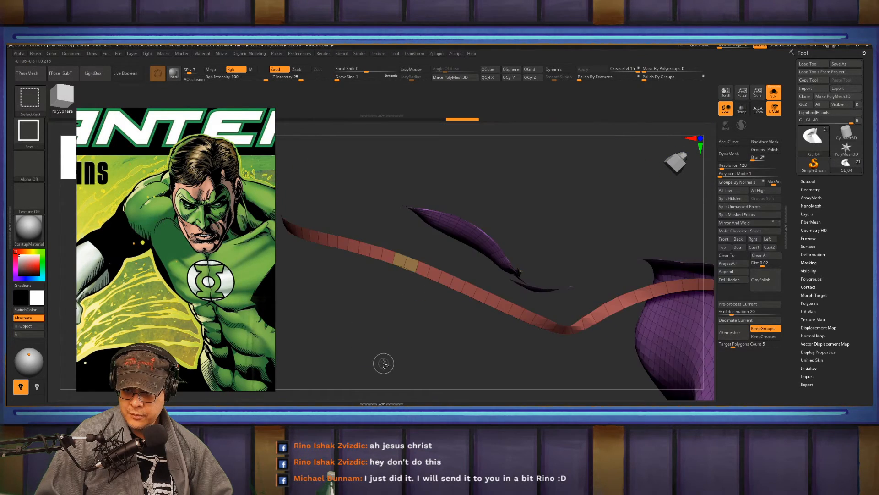
right_click_drag(416, 307, 428, 282)
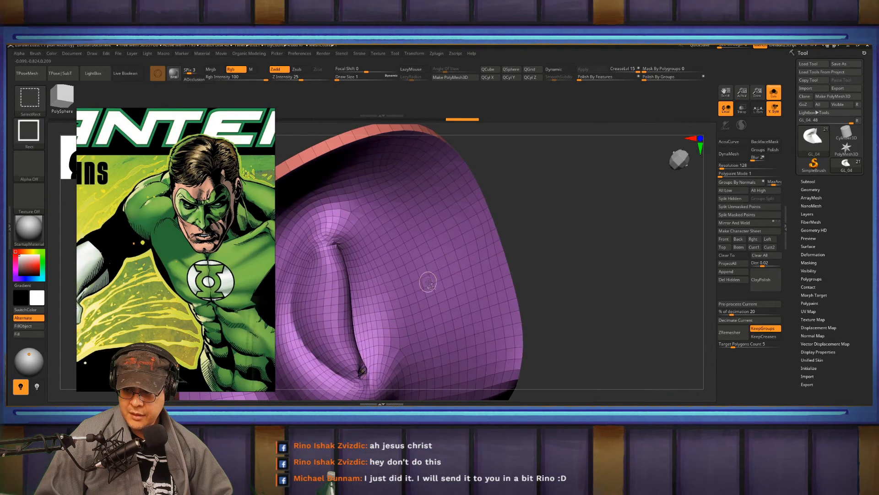
left_click(429, 282, "ctrl+shift")
mouse_move(565, 235)
right_mouse_down()
mouse_move(545, 271)
mouse_move(555, 260)
right_mouse_up()
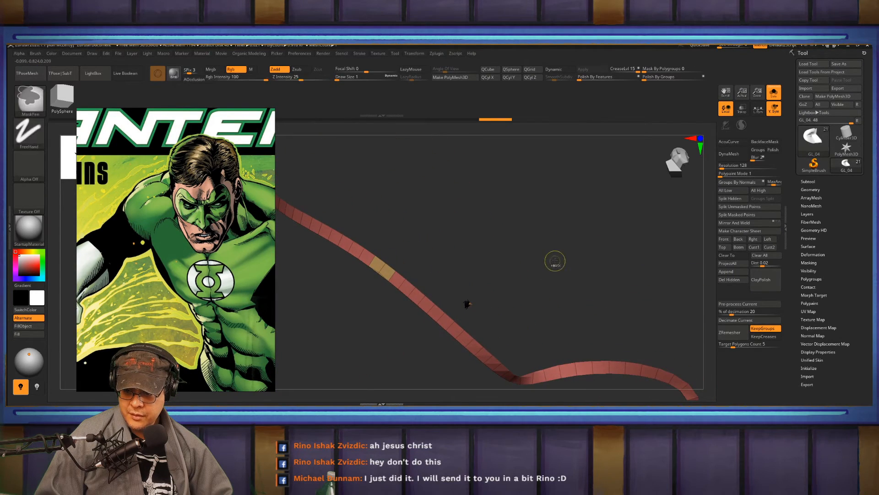
key("ctrl+w")
Set the draw size to 3, show the whole mask and smooth the stray faces at the inner eye corner
mouse_move(563, 226)
right_mouse_down()
mouse_move(558, 314)
mouse_move(560, 264)
mouse_move(507, 241)
right_mouse_up()
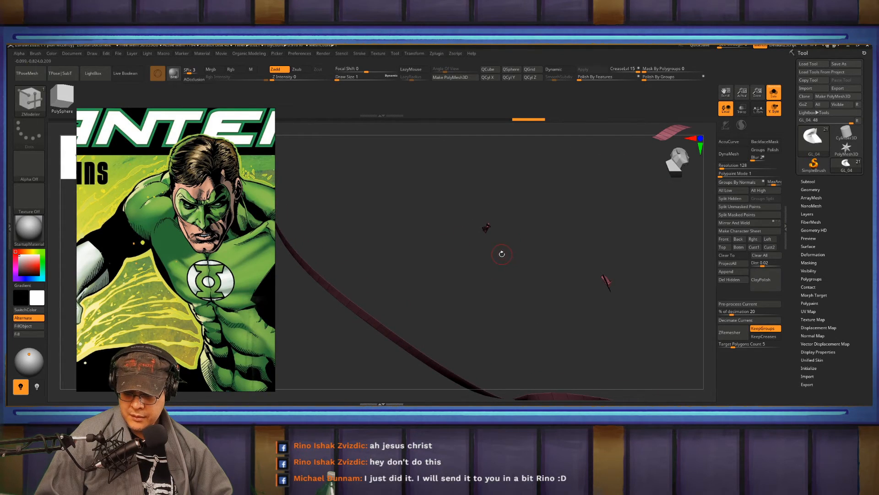
key("s")
key("Return")
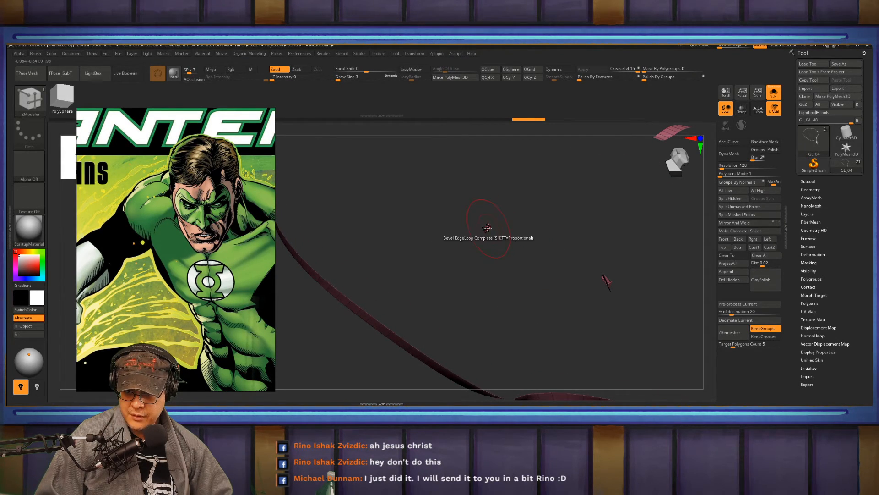
key("shift")
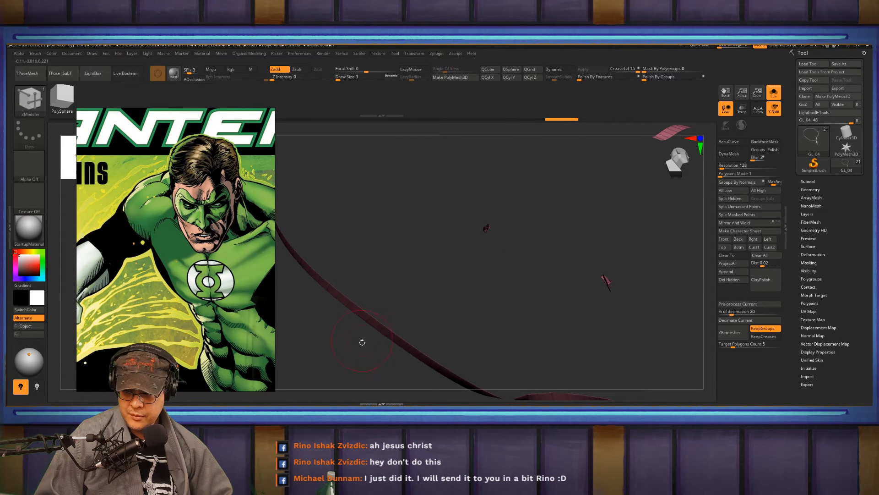
left_click(334, 346, "ctrl+shift")
mouse_move(334, 350)
left_mouse_down()
mouse_move(298, 394)
mouse_move(321, 369)
mouse_move(306, 385)
left_mouse_up()
key("shift")
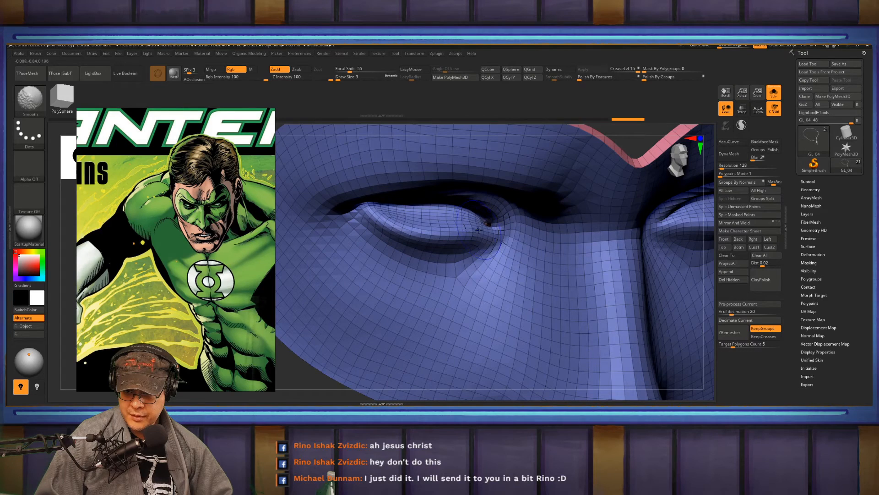
left_click_drag(481, 220, 487, 223, "shift")
right_click_drag(509, 222, 489, 223)
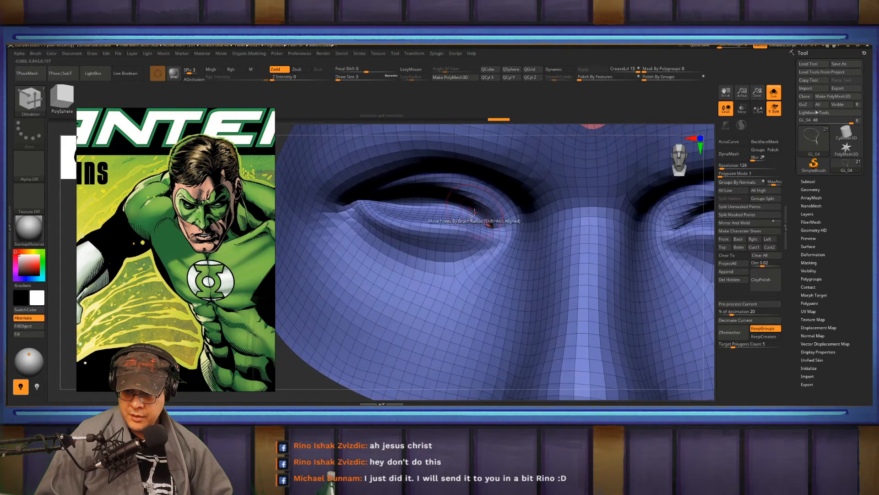
key("shift")
key("ctrl+shift+z")
key("ctrl+shift+z")
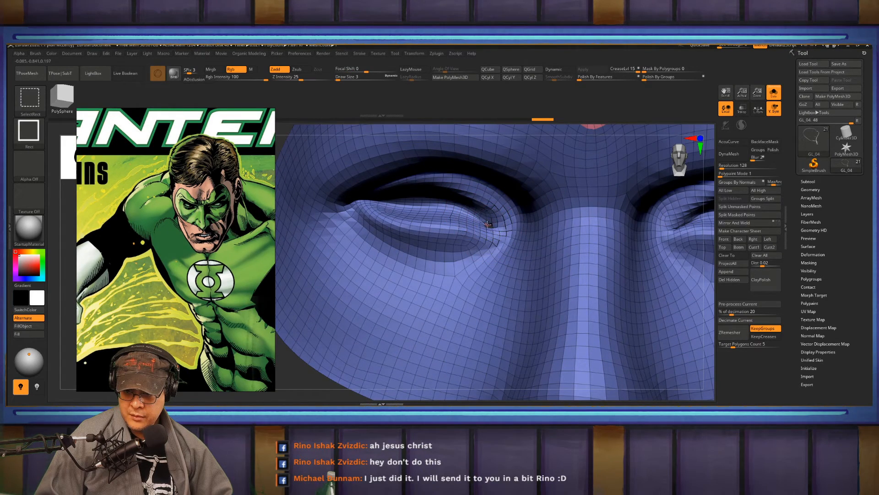
Try isolating and smoothing the stray faces at the inner eye corner from the mask's inner side, and undo the attempt
left_click(489, 224, "ctrl+shift")
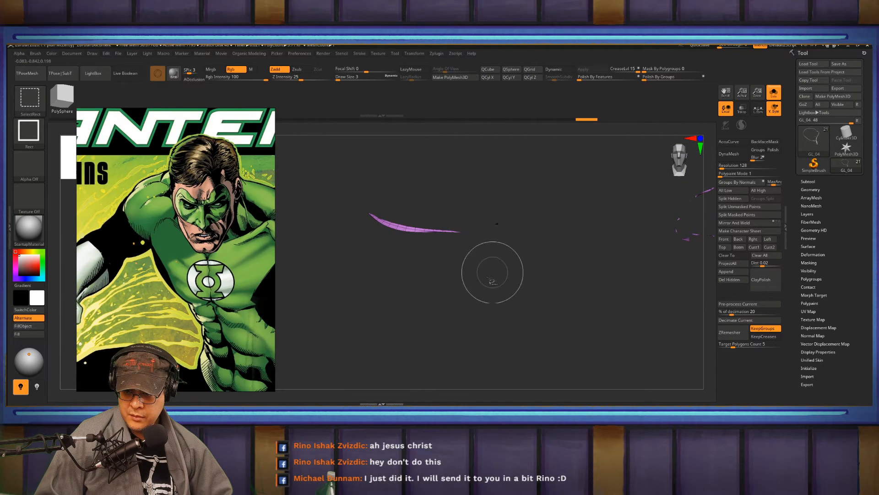
mouse_move(492, 280)
left_mouse_down()
mouse_move(499, 223)
mouse_move(489, 233)
left_mouse_up()
left_click(480, 248, "ctrl+shift")
right_click_drag(481, 248, 488, 231)
mouse_move(484, 235)
left_mouse_down("shift")
mouse_move(497, 241)
mouse_move(484, 234)
left_mouse_up("shift")
left_click(676, 257, "ctrl+shift")
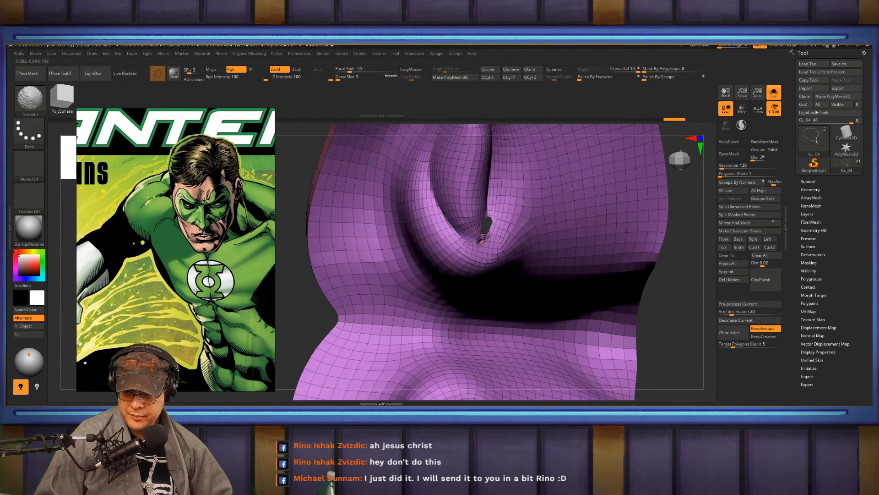
key("ctrl+z")
mouse_move(658, 289)
right_mouse_down()
mouse_move(683, 211)
mouse_move(483, 245)
right_mouse_up()
key("ctrl+z")
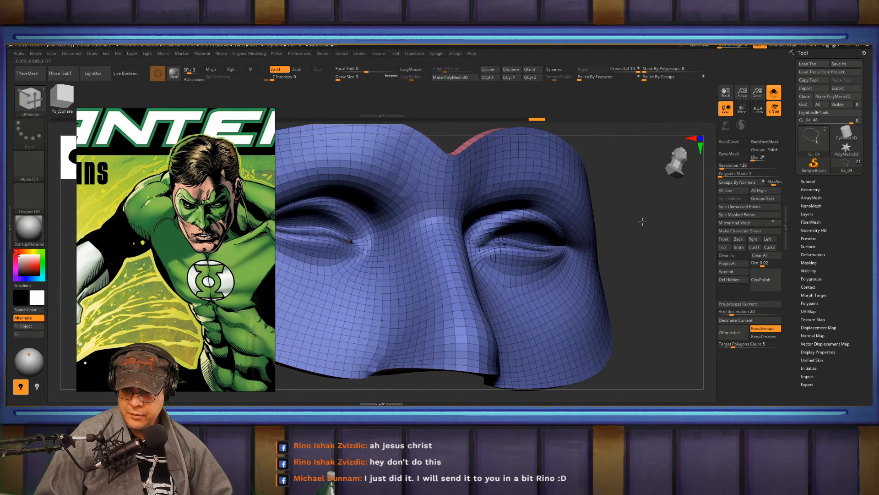
Smooth the pinched faces at the inner corner of the other eye
right_click_drag(641, 223, 561, 235)
left_click_drag(494, 243, 487, 243, "shift")
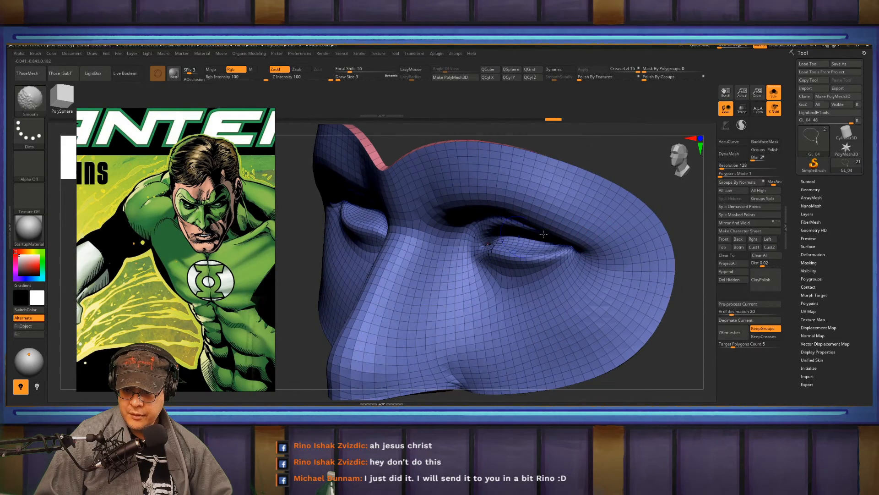
right_click_drag(543, 234, 595, 236)
right_click_drag(489, 259, 488, 293, "ctrl")
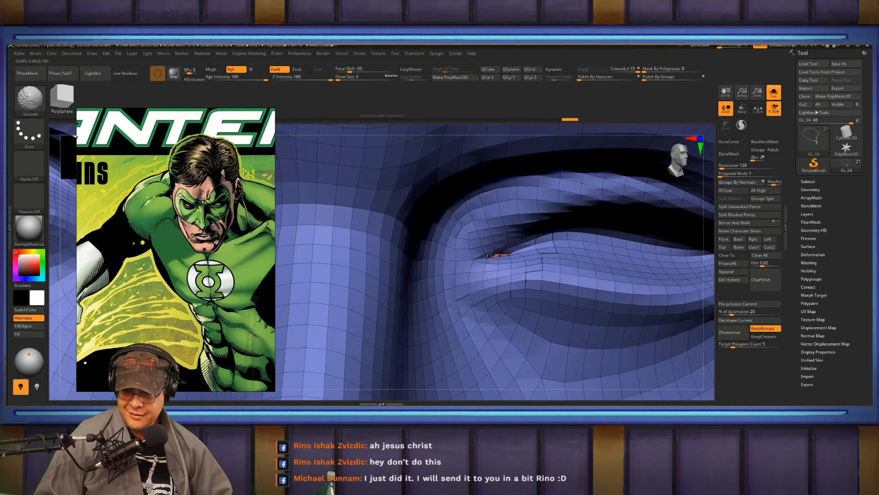
left_click_drag(487, 258, 494, 255, "shift")
mouse_move(495, 255)
right_mouse_down()
mouse_move(516, 323)
mouse_move(498, 261)
right_mouse_up()
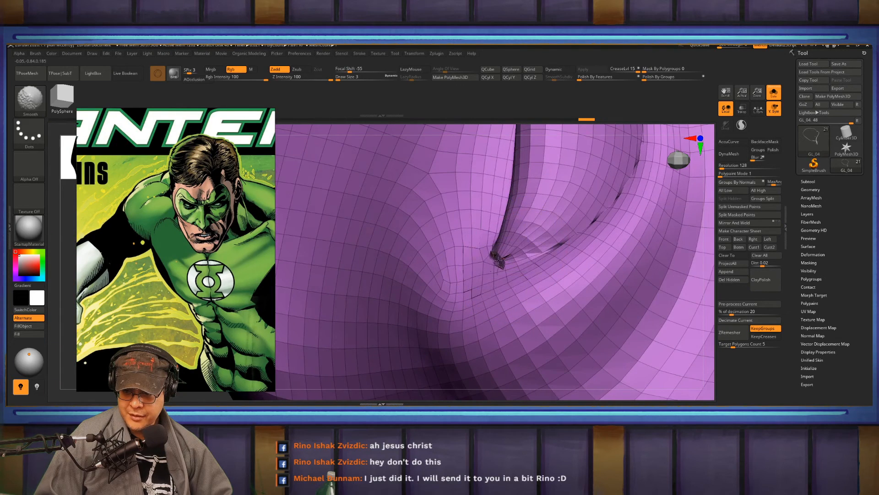
Toggle the visibility of the polygroups around the inner eye corner to examine the stray faces between the mask's two surfaces
key("ctrl+shift")
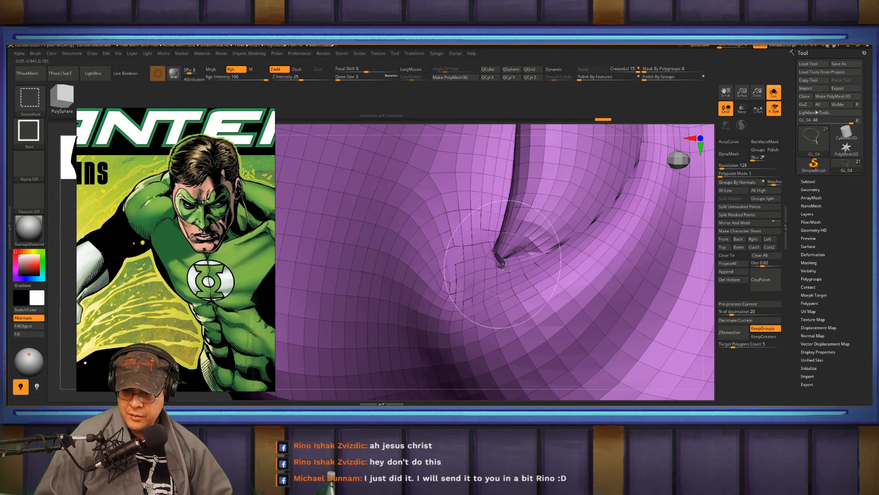
left_click(505, 263, "ctrl+shift")
mouse_move(622, 255)
right_mouse_down()
mouse_move(589, 243)
mouse_move(545, 245)
mouse_move(644, 258)
mouse_move(613, 259)
right_mouse_up()
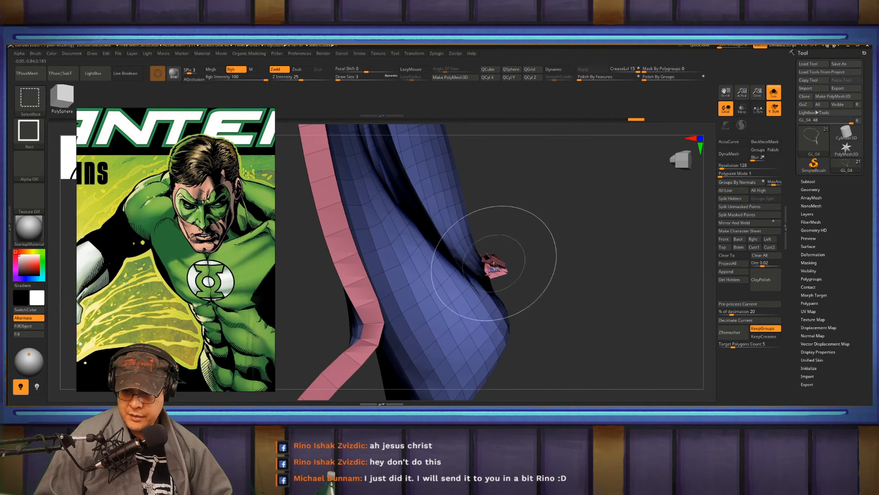
left_click(498, 262, "ctrl+shift")
left_click(554, 258, "ctrl+shift")
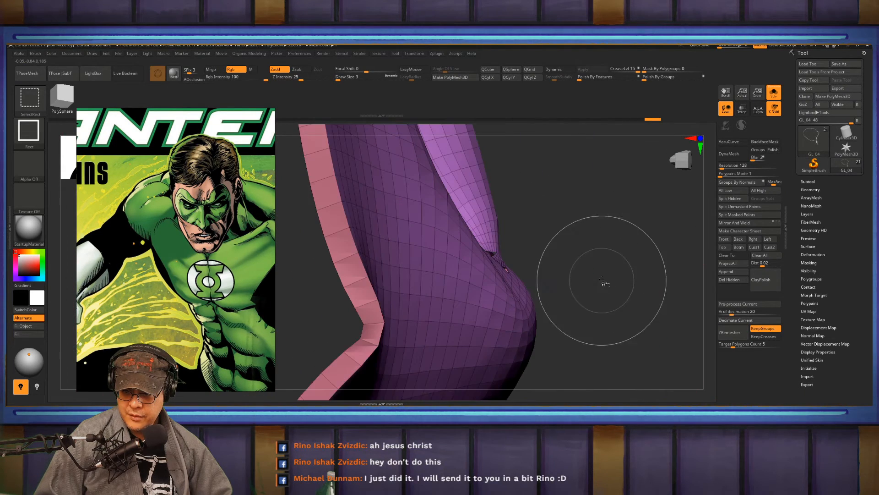
mouse_move(595, 236)
right_mouse_down()
mouse_move(594, 284)
mouse_move(542, 238)
mouse_move(522, 235)
mouse_move(559, 306)
mouse_move(615, 324)
mouse_move(639, 366)
mouse_move(610, 395)
right_mouse_up()
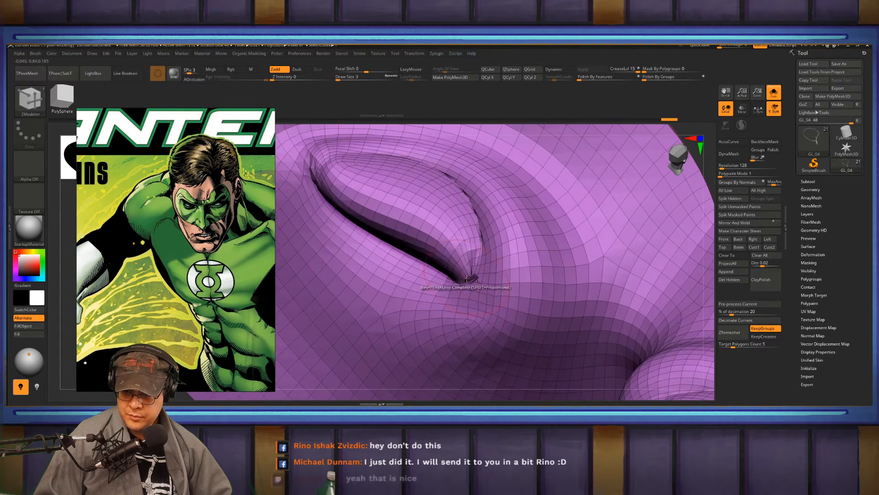
Set the draw size to 7 and undo the recent smoothing and visibility changes on the mask
key("s")
key("shift")
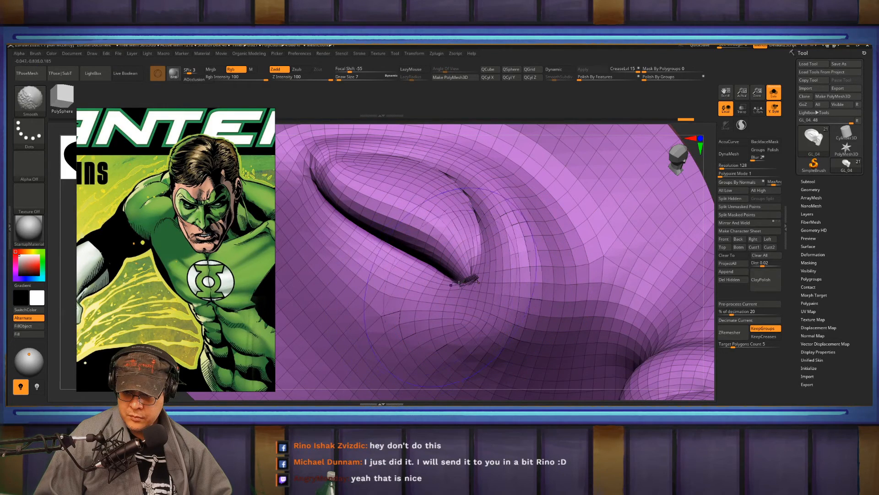
key("ctrl+z")
key("ctrl+z")
key("ctrl+z")
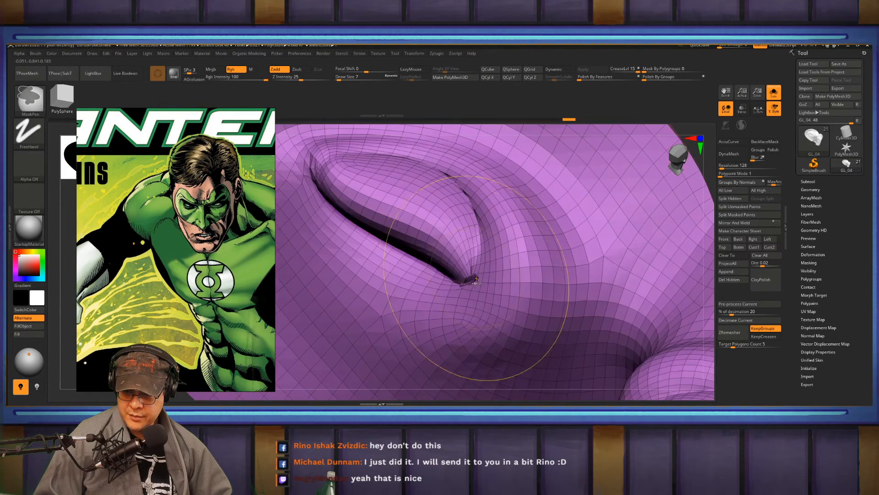
key("ctrl+z")
key("ctrl+z")
key("ctrl+z")
key("ctrl+z")
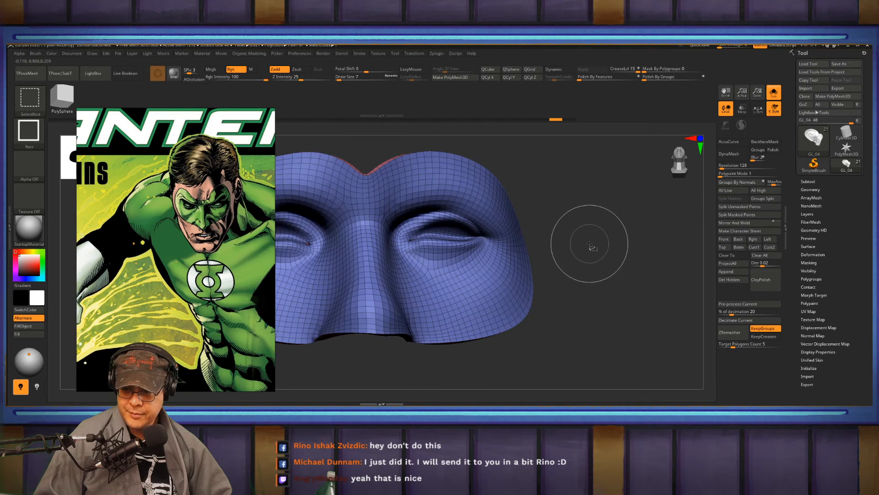
key("ctrl+shift+z")
key("ctrl+shift+z")
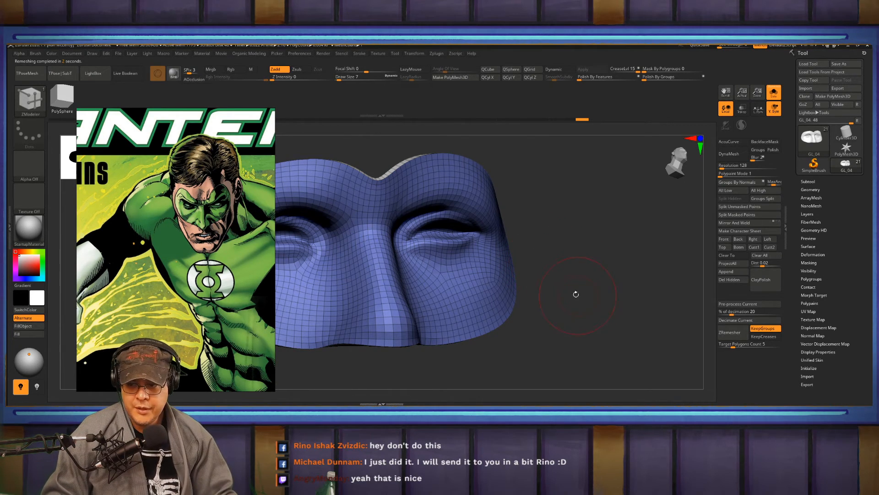
Hide the small stray polygroup at the remeshed mask's inner eye corners and delete the hidden geometry
mouse_move(575, 292)
left_mouse_down()
mouse_move(598, 277)
mouse_move(618, 302)
left_mouse_up()
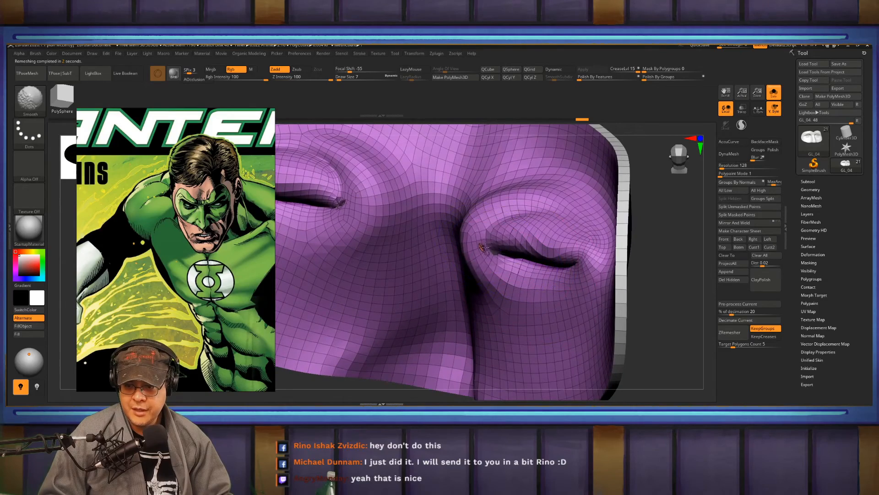
left_click_drag(672, 270, 681, 261)
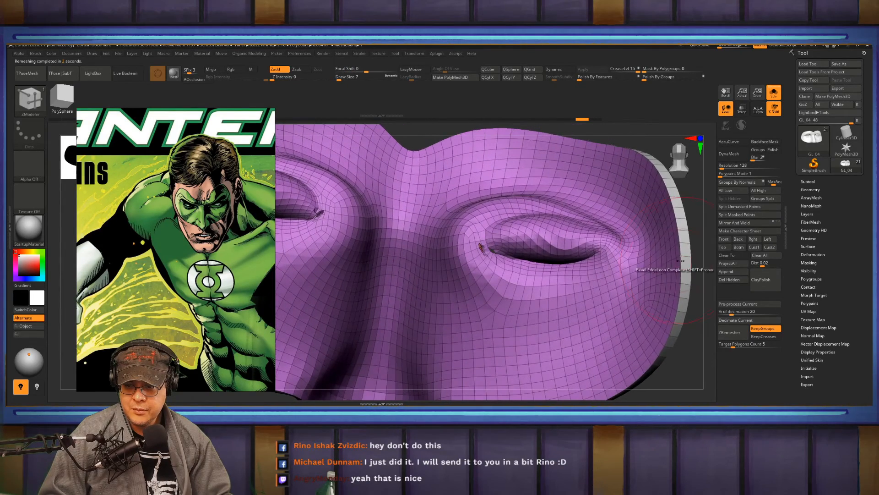
left_click_drag(695, 307, 717, 314)
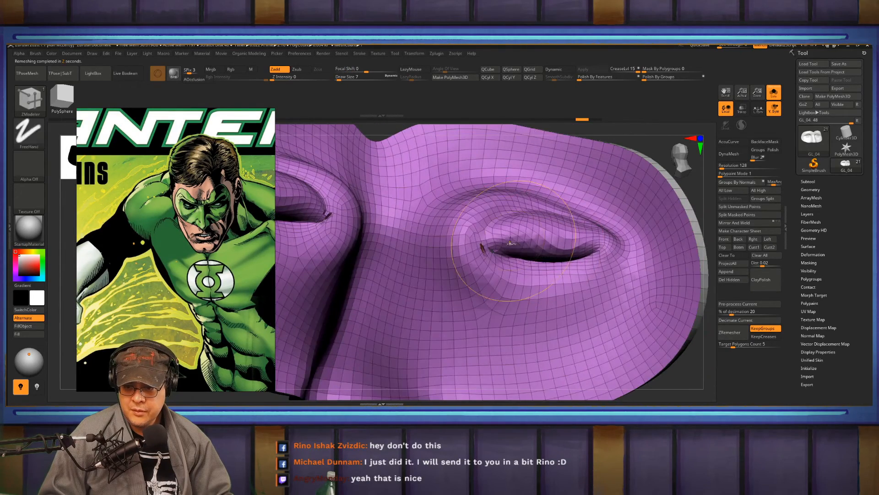
left_click(483, 249, "ctrl+shift")
left_click_drag(560, 251, 544, 250)
left_click(590, 279, "ctrl+shift")
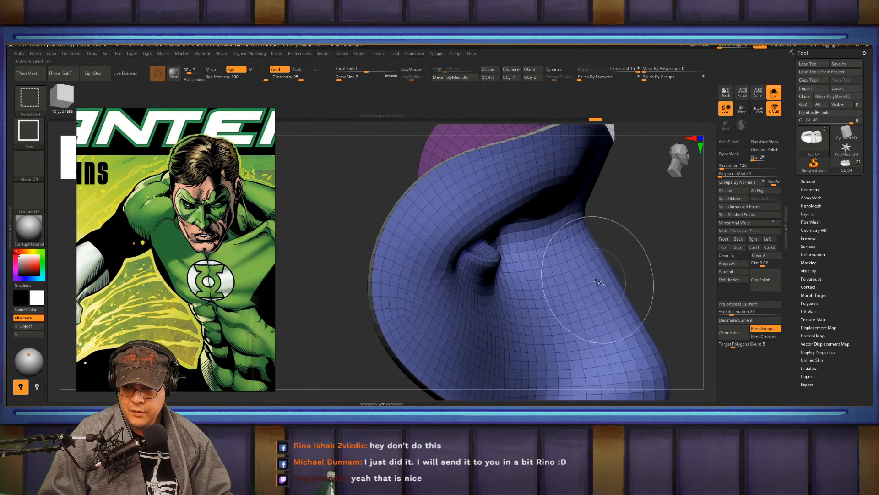
left_click_drag(673, 242, 577, 293)
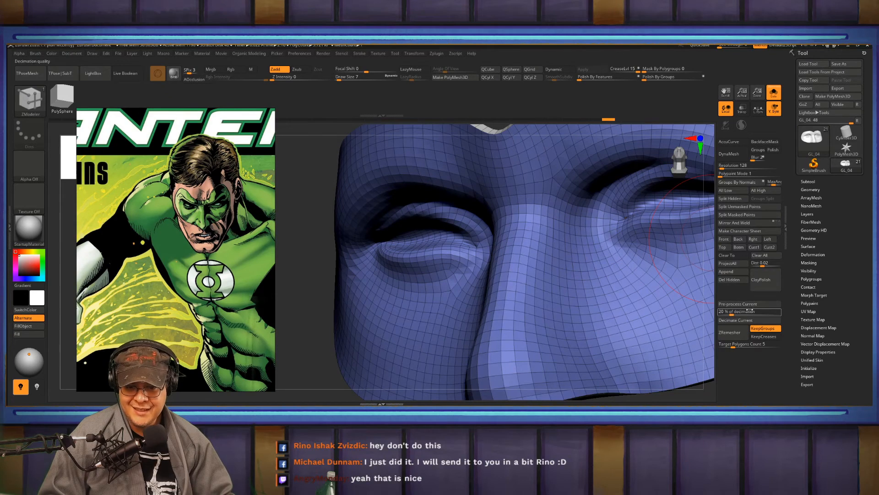
left_click(730, 281)
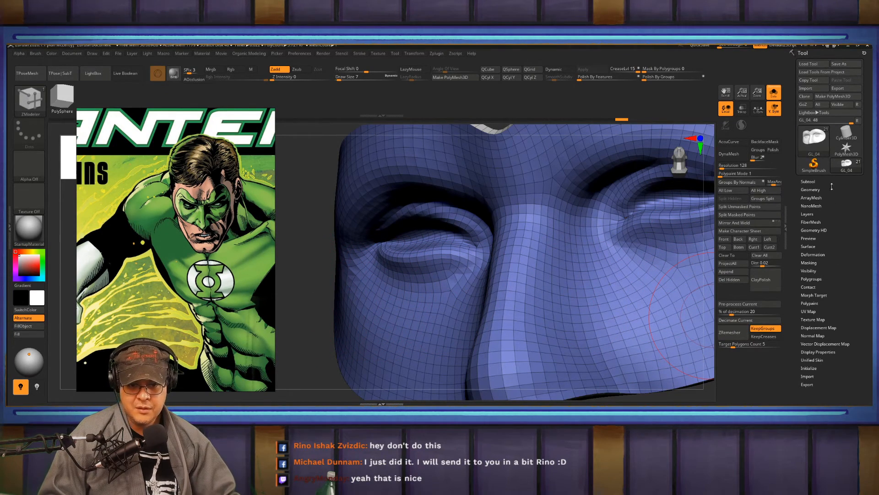
Open the Modify Topology options and hide the mask's front surface to examine the faces remaining at the eye corners
left_click(810, 189)
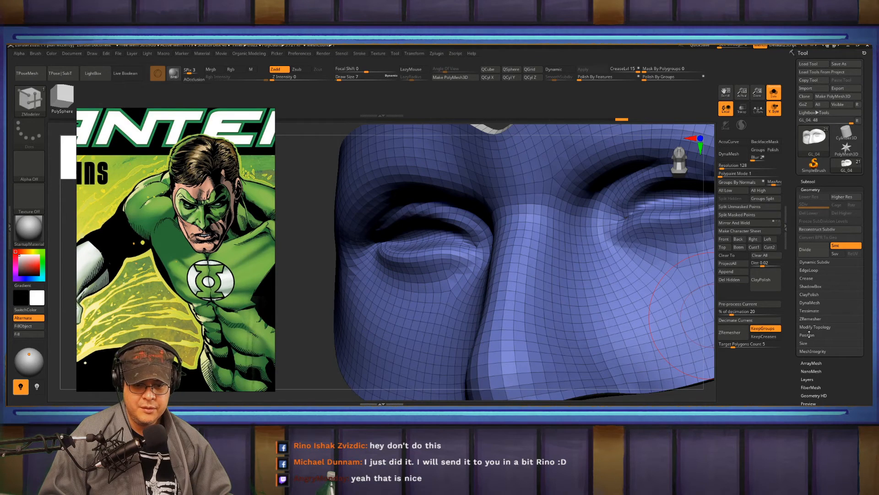
left_click(816, 327)
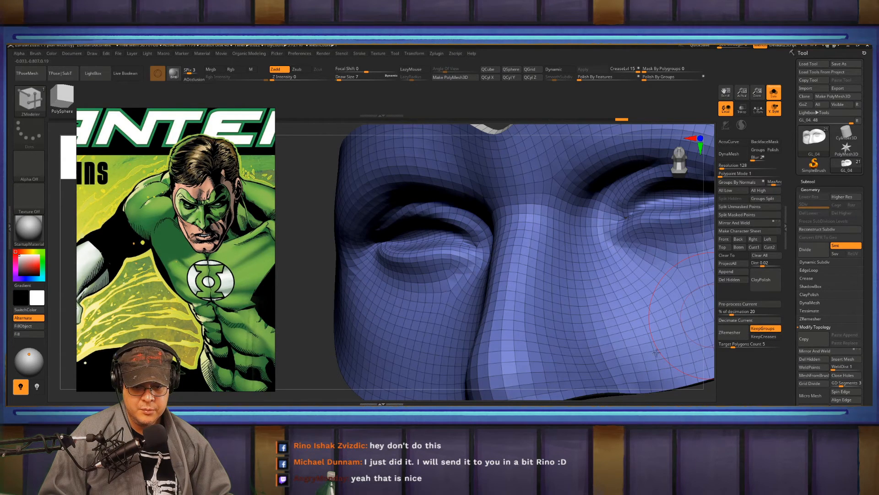
left_click(519, 285)
left_click_drag(575, 329, 510, 275, "alt")
left_click(489, 276, "ctrl+shift")
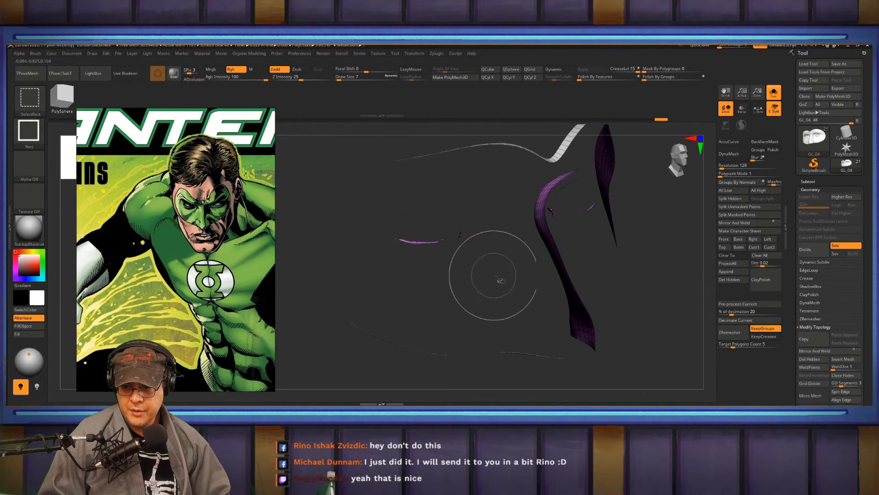
mouse_move(628, 294)
left_mouse_down()
mouse_move(672, 299)
mouse_move(634, 298)
mouse_move(646, 293)
mouse_move(640, 284)
mouse_move(654, 303)
mouse_move(640, 313)
mouse_move(628, 286)
mouse_move(603, 270)
mouse_move(609, 293)
left_mouse_up()
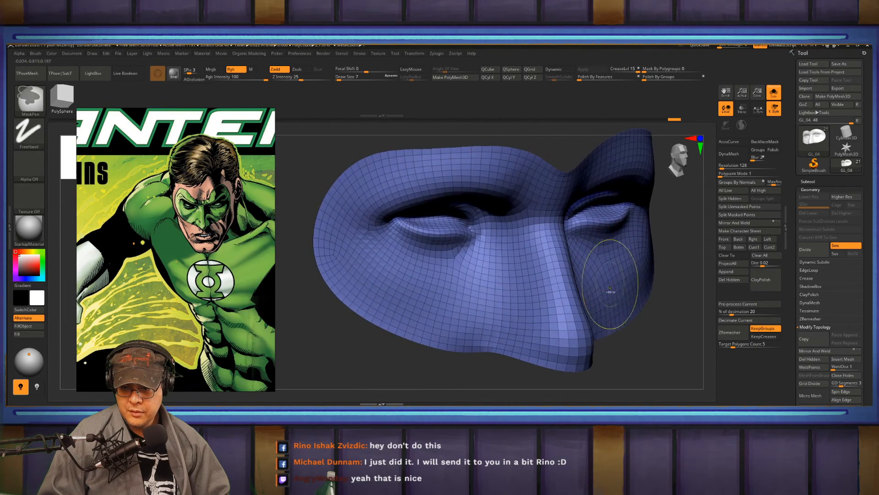
Isolate the mask's back-surface polygroup to inspect its inner eye corners, and restore the visibility of the whole mask
left_click(652, 366, "ctrl+shift")
left_click_drag(661, 310, 685, 346)
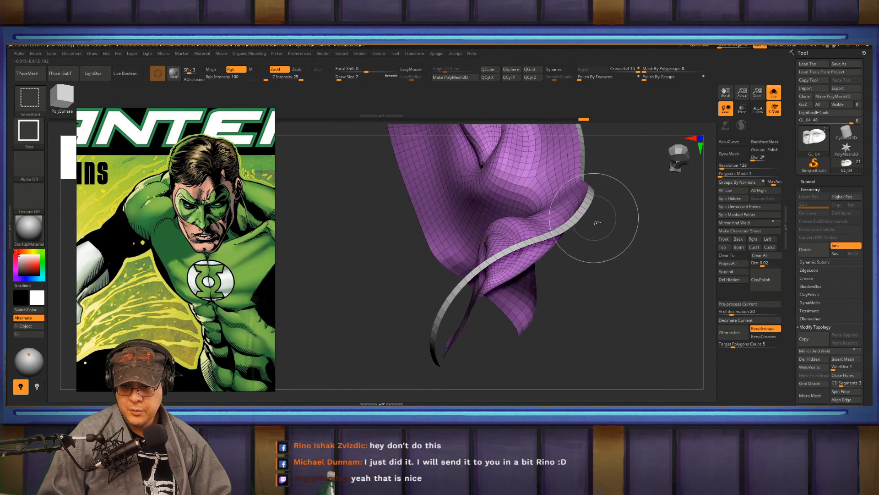
left_click(587, 207, "ctrl+shift")
left_click_drag(638, 257, 656, 256, "shift")
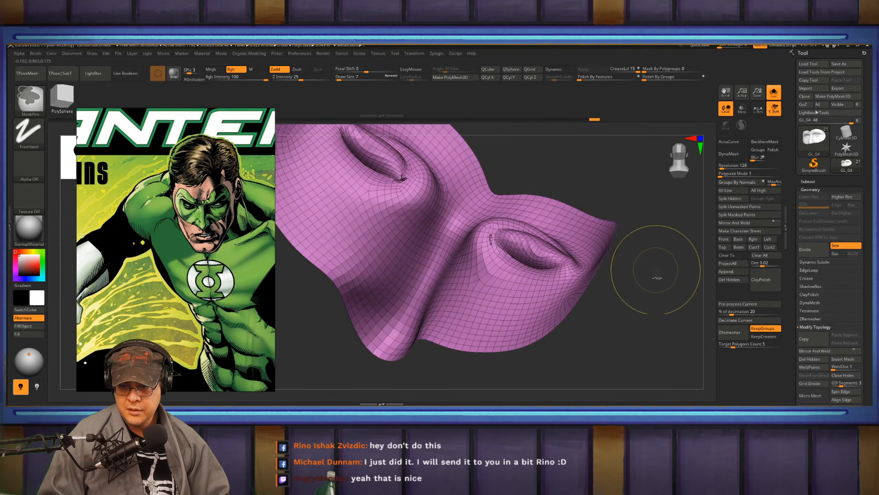
left_click_drag(657, 299, 643, 311)
left_click(656, 303, "ctrl+shift")
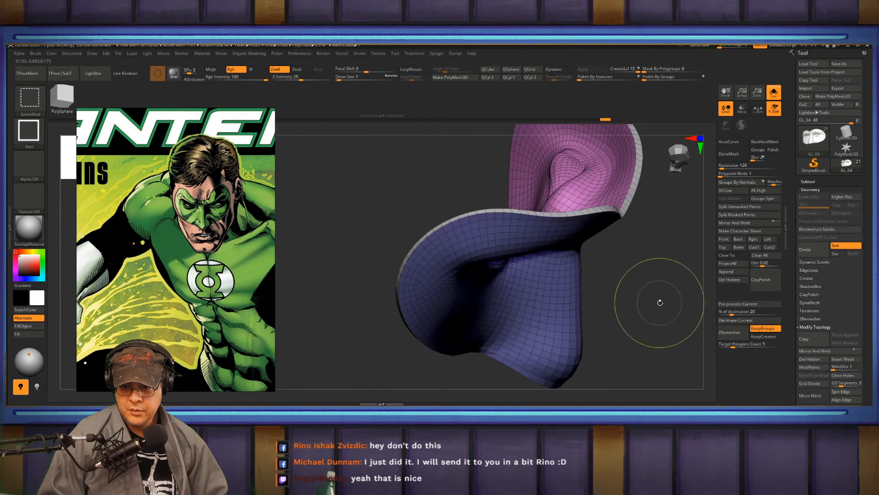
left_click_drag(659, 302, 628, 288)
Remesh the whole mask with ZRemesher, keeping its polygroups, and check the new topology around the eyes and nose
left_click(730, 333)
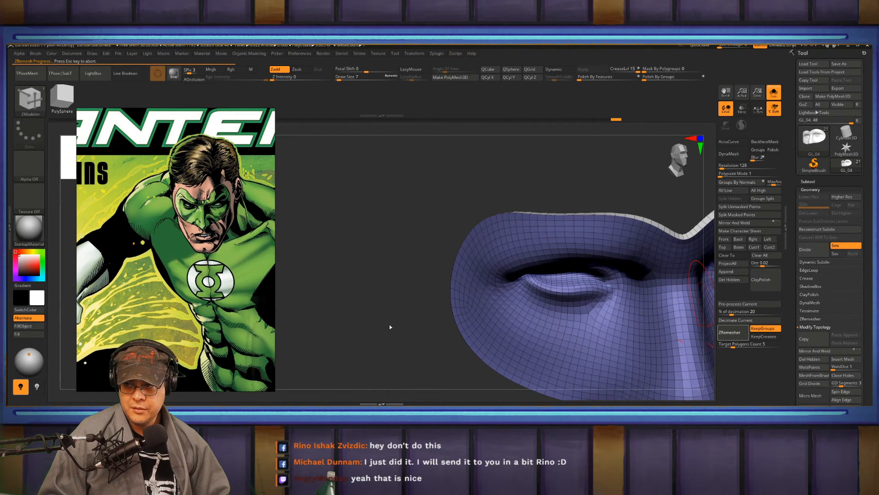
mouse_move(388, 322)
left_mouse_down()
mouse_move(453, 316)
mouse_move(457, 292)
left_mouse_up()
mouse_move(467, 192)
left_mouse_down()
mouse_move(474, 212)
mouse_move(451, 291)
mouse_move(413, 291)
left_mouse_up()
mouse_move(483, 178)
left_mouse_down()
mouse_move(530, 182)
mouse_move(561, 202)
mouse_move(560, 213)
mouse_move(571, 213)
left_mouse_up()
mouse_move(511, 198)
left_mouse_down()
mouse_move(586, 243)
mouse_move(606, 194)
mouse_move(612, 238)
left_mouse_up()
left_click_drag(556, 247, 542, 239, "shift")
key("f")
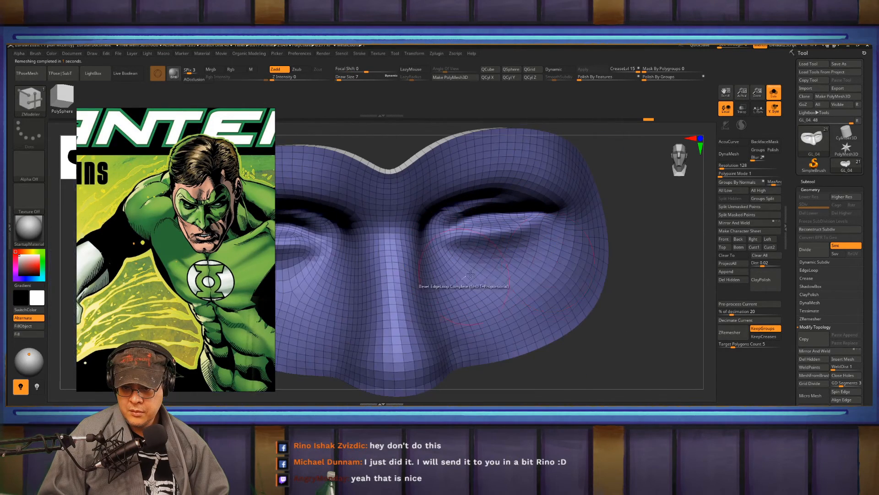
left_click_drag(614, 269, 647, 263)
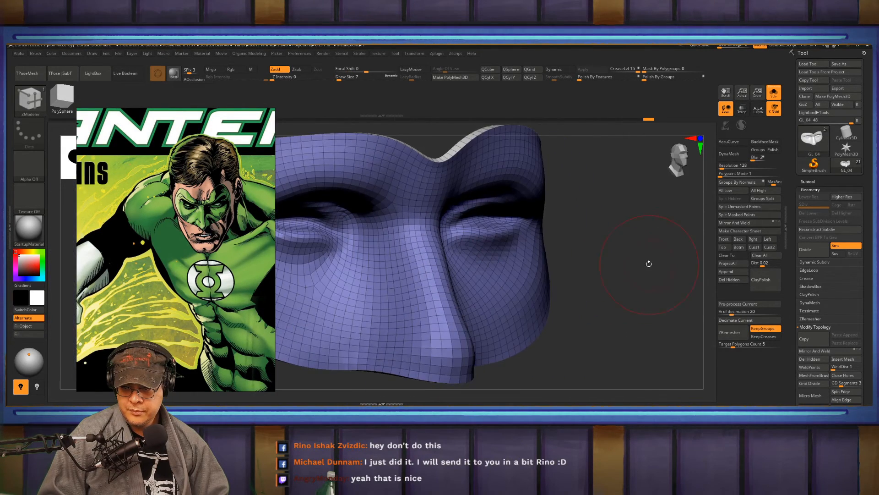
Turn off Solo to show the full figure and raise the body subtool to subdivision level 4
left_click(773, 92)
key("f")
left_click_drag(556, 220, 481, 264)
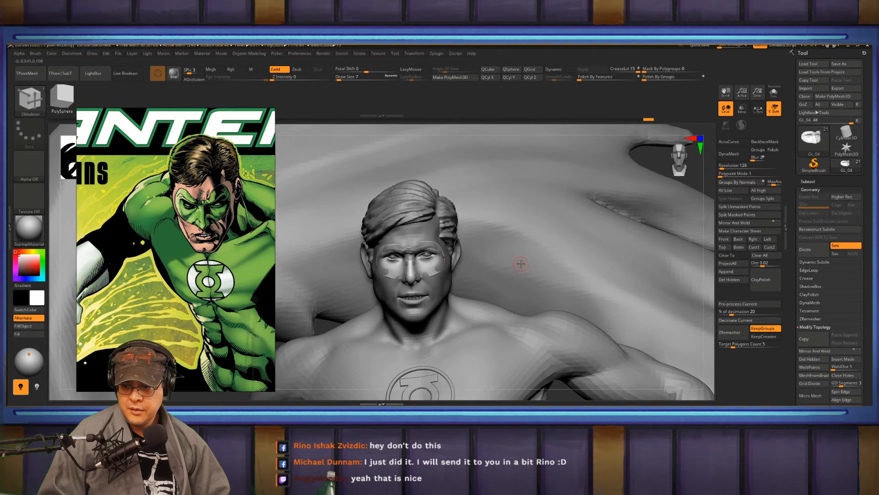
key("b")
key("m")
key("v")
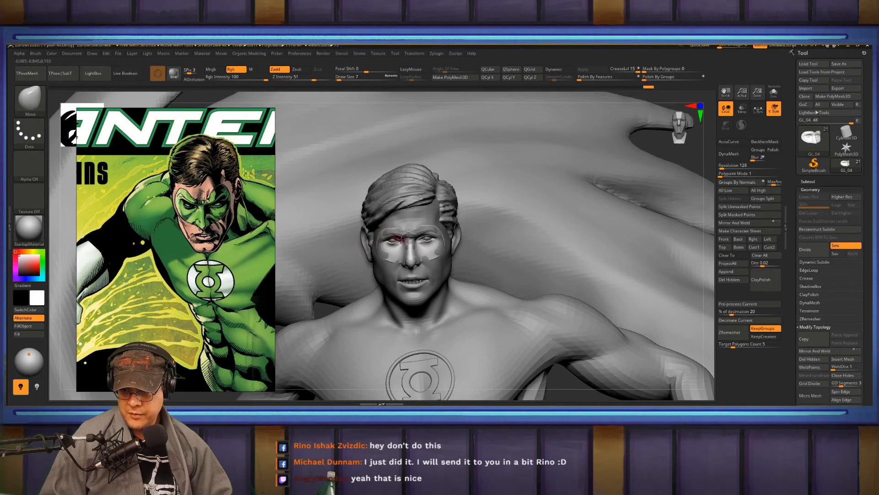
left_click(409, 213, "alt")
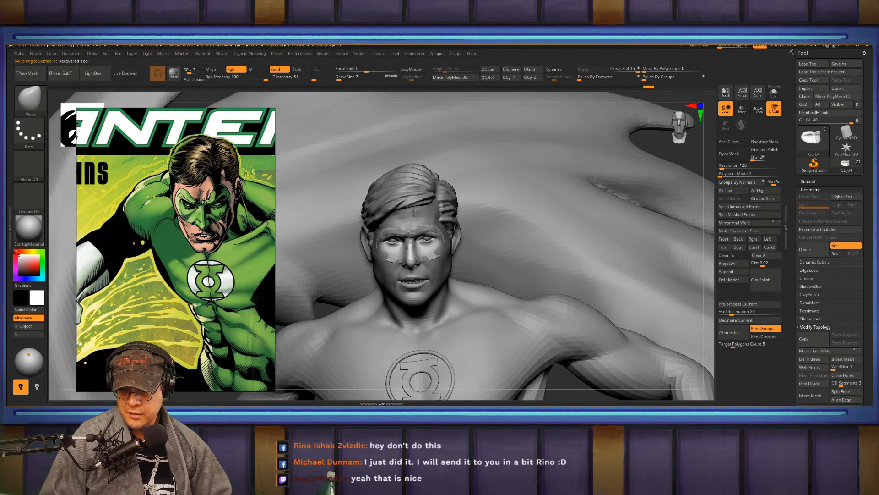
key("d")
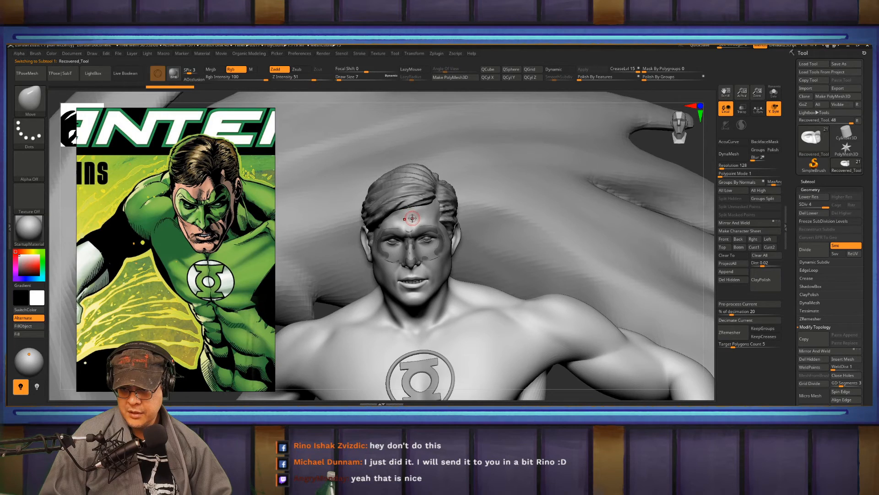
Select the mask subtool and pull its cheek, nose and brow areas out over the face using the Move brush at draw size 24
key("f")
left_click_drag(588, 221, 621, 268, "ctrl")
mouse_move(586, 214)
left_mouse_down("alt")
mouse_move(636, 323)
mouse_move(636, 385)
left_mouse_up("alt")
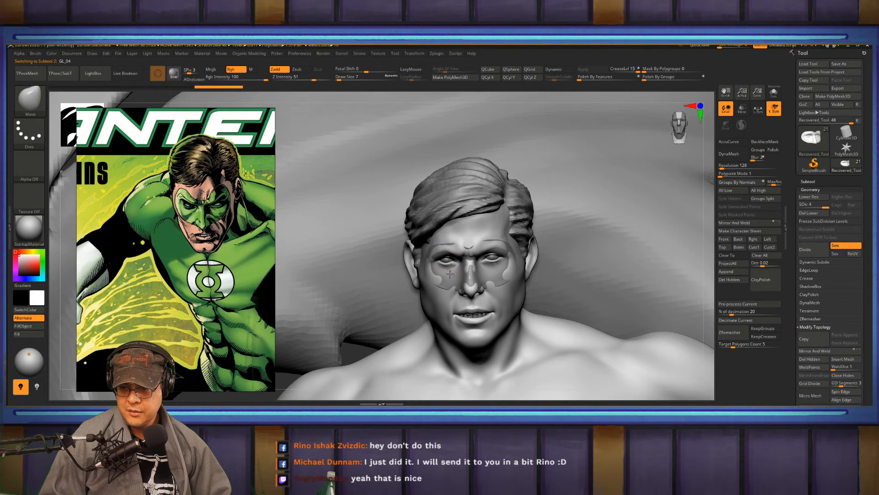
key("b")
key("m")
key("v")
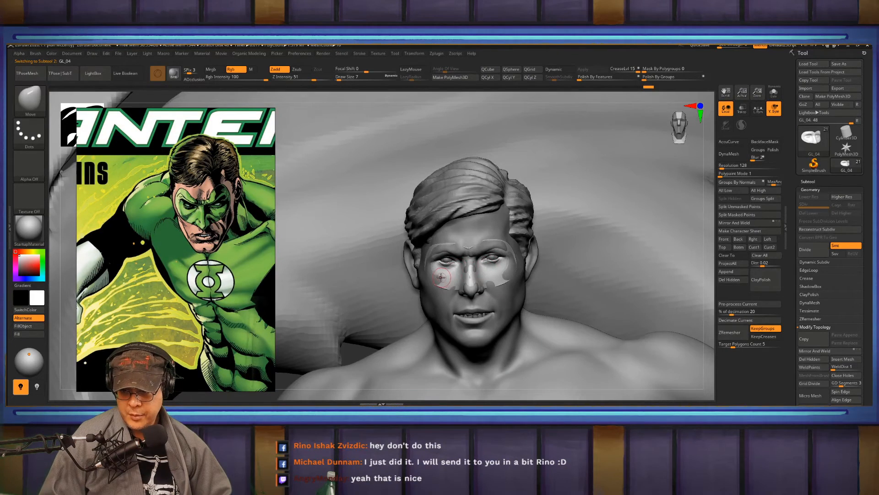
key("s")
left_click_drag(467, 279, 427, 276)
left_click_drag(458, 251, 471, 253)
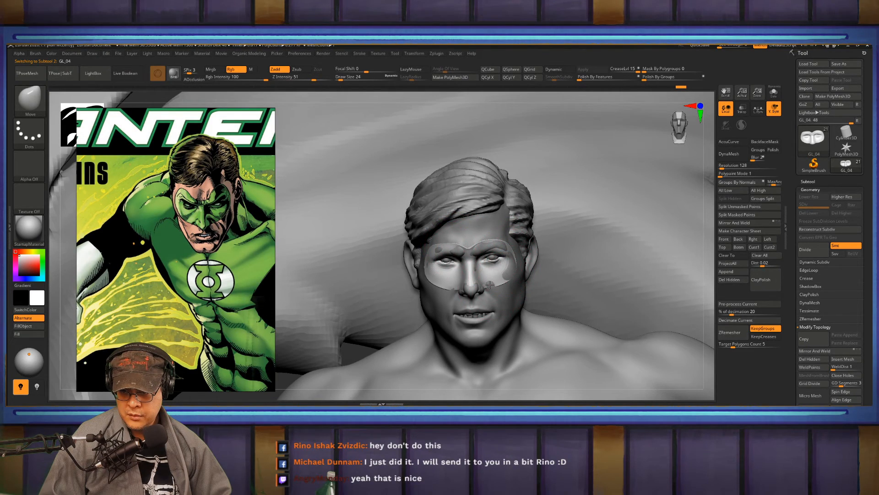
left_click_drag(490, 285, 491, 285)
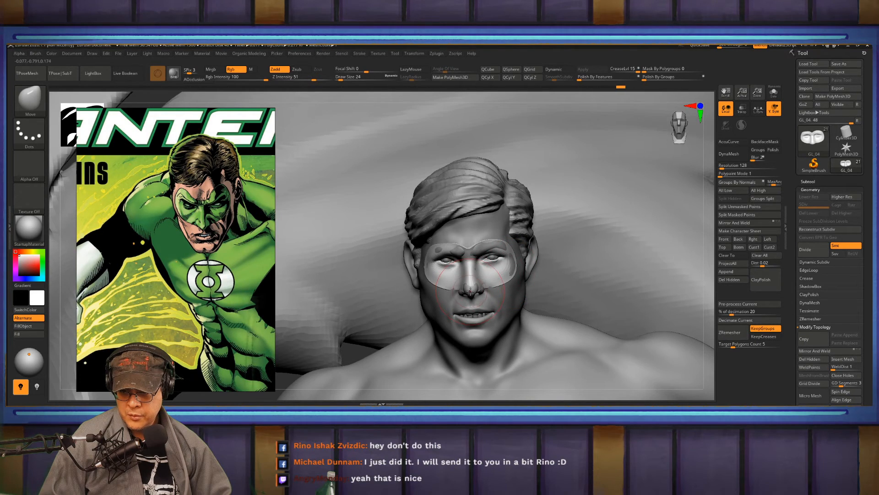
left_click_drag(474, 292, 474, 291)
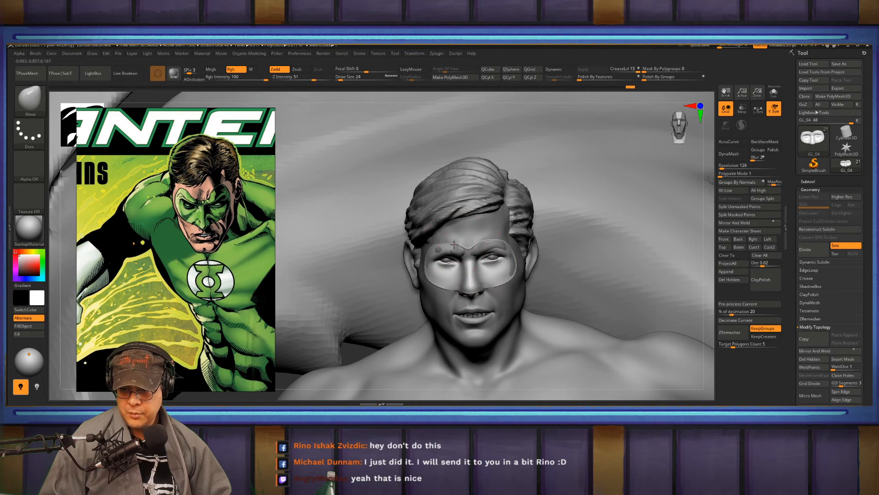
Enable BackfaceMask and raise the mask above the skin at the brows and temples with the FormSoft brush at draw size 18
mouse_move(474, 291)
right_mouse_down("ctrl")
mouse_move(501, 299)
mouse_move(501, 316)
right_mouse_up("ctrl")
key("b")
key("f")
key("s")
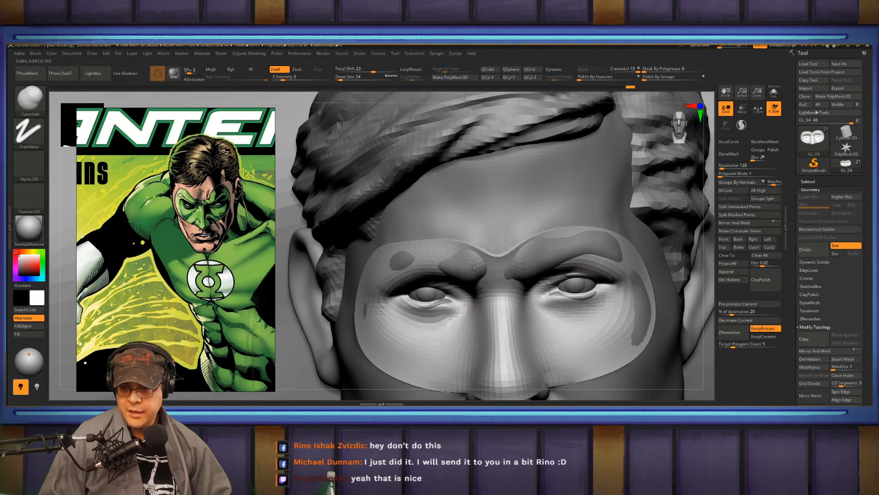
left_click(765, 142)
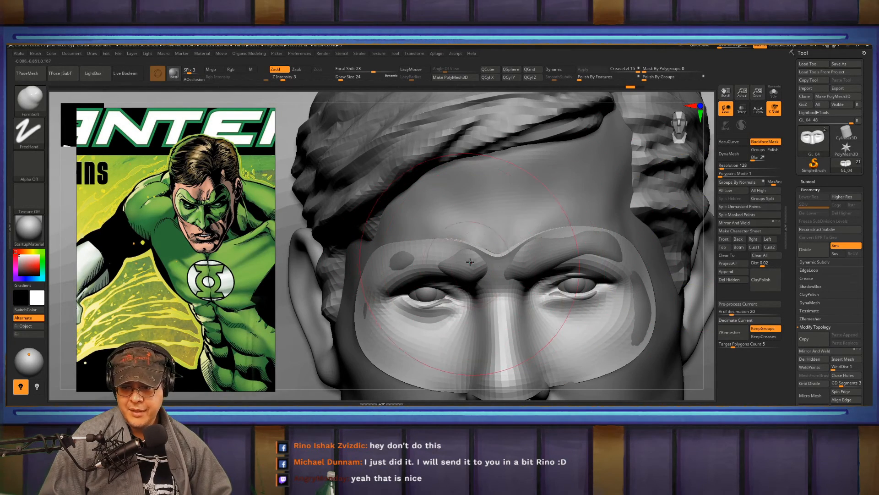
key("s")
mouse_move(467, 264)
left_mouse_down()
mouse_move(459, 267)
mouse_move(471, 265)
mouse_move(464, 274)
left_mouse_up()
key("s")
left_click_drag(404, 262, 377, 298)
mouse_move(539, 262)
left_mouse_down()
mouse_move(552, 265)
mouse_move(549, 257)
mouse_move(521, 266)
mouse_move(605, 245)
mouse_move(619, 250)
mouse_move(644, 293)
left_mouse_up()
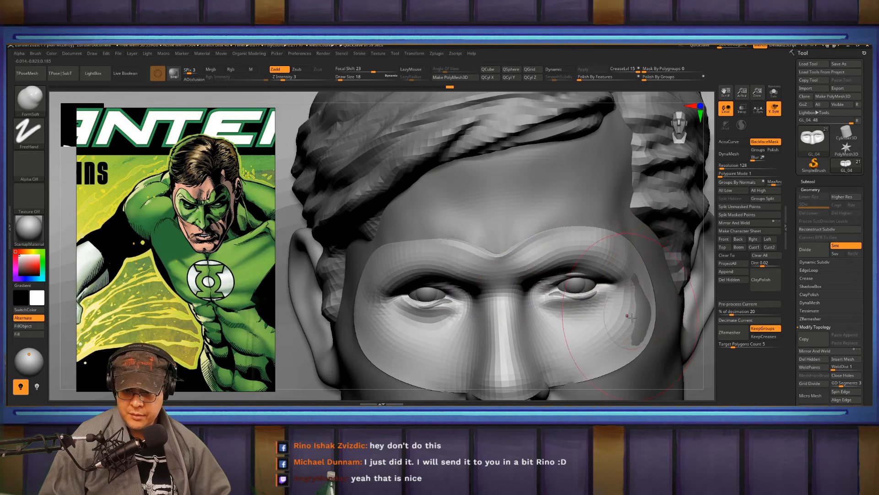
left_click_drag(645, 317, 618, 352)
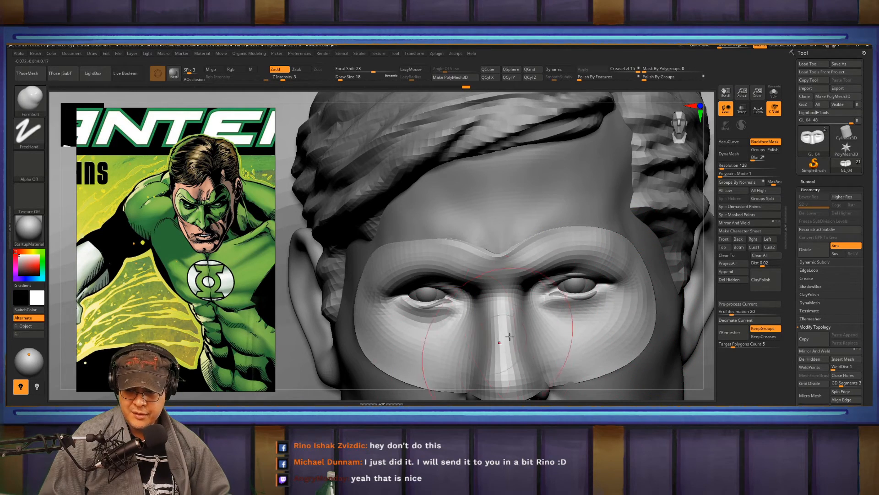
Build up the mask's lower edge along the nose and cheeks and its brow centre with FormSoft strokes
right_click_drag(581, 389, 565, 328, "alt")
left_click_drag(558, 322, 571, 315)
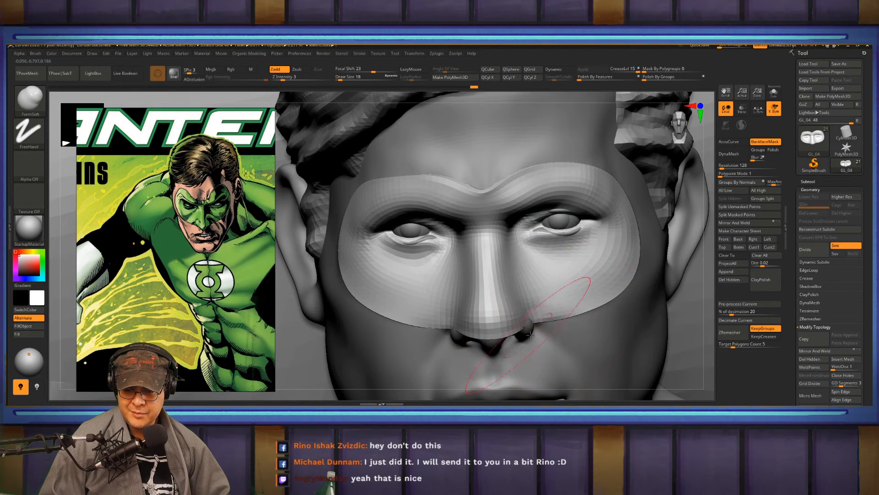
left_click_drag(427, 328, 366, 312)
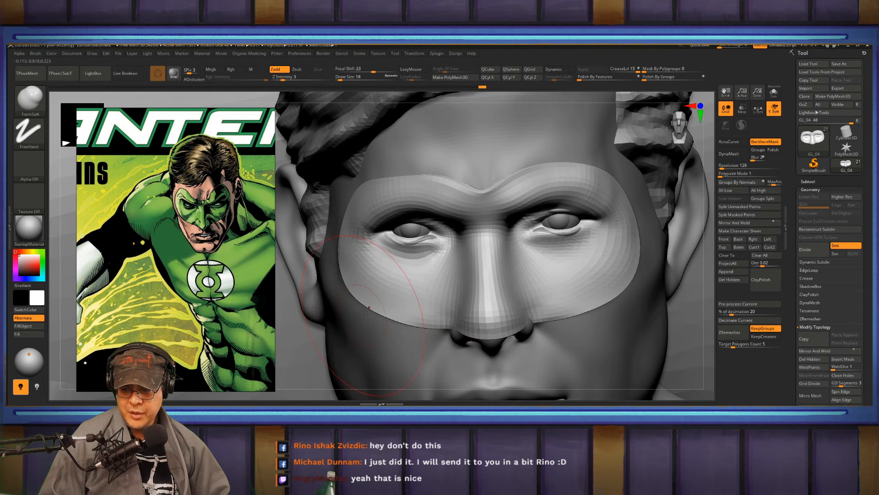
left_click_drag(471, 182, 485, 183)
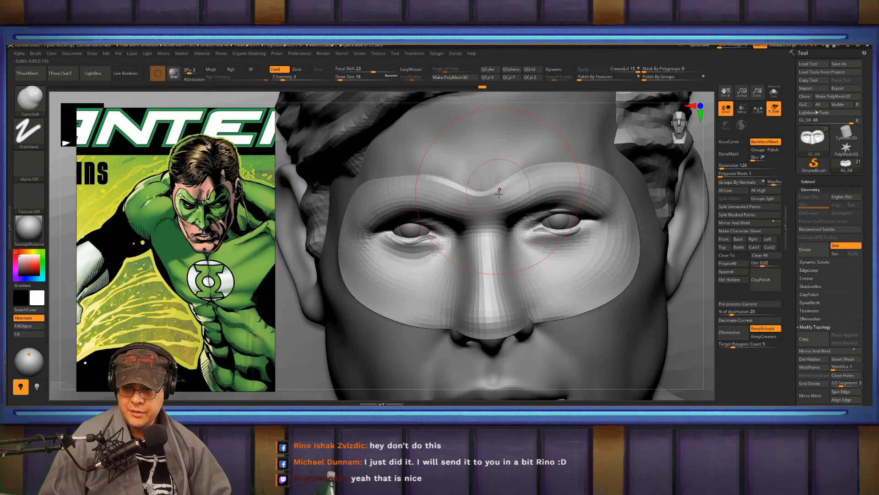
key("f")
mouse_move(577, 237)
left_mouse_down()
mouse_move(436, 232)
mouse_move(437, 280)
mouse_move(426, 279)
mouse_move(641, 195)
mouse_move(559, 220)
mouse_move(645, 193)
mouse_move(624, 193)
mouse_move(705, 299)
left_mouse_up()
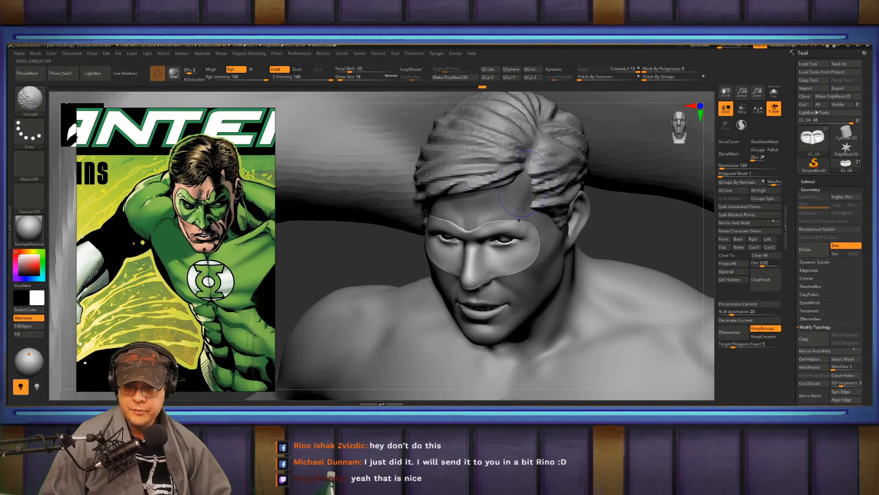